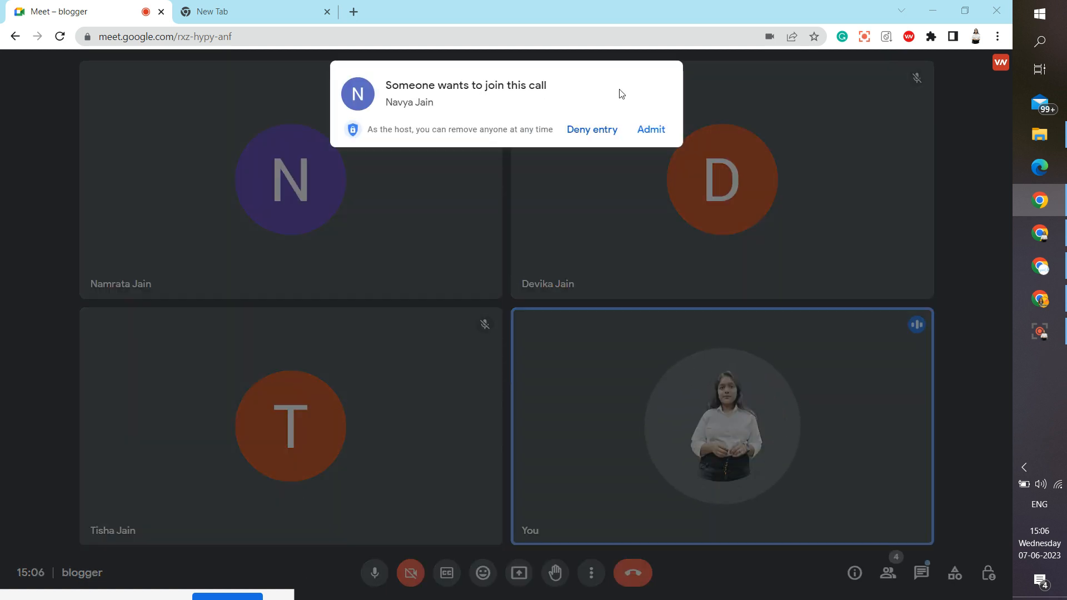
Admit the two people waiting to join the call.
left_click(650, 129)
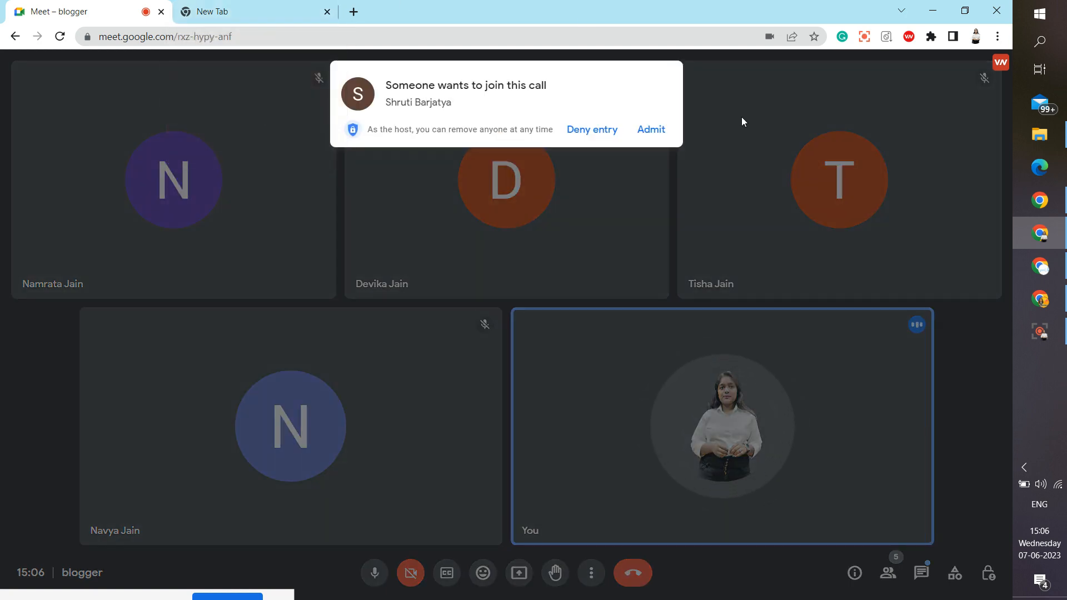
left_click(653, 131)
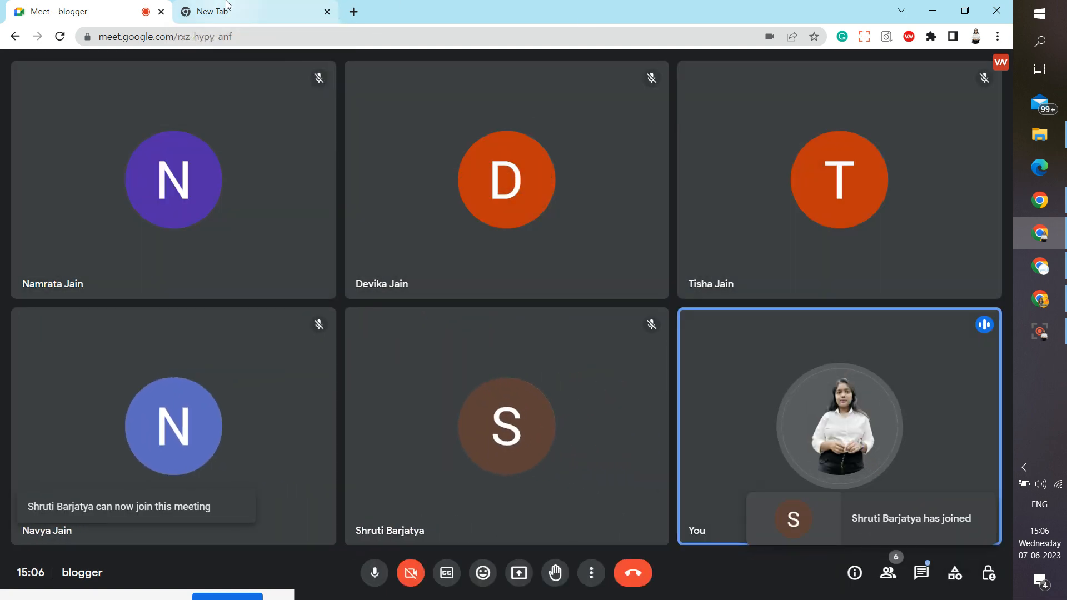
Open Blogger from the Google apps list on the new tab page.
left_click(227, 7)
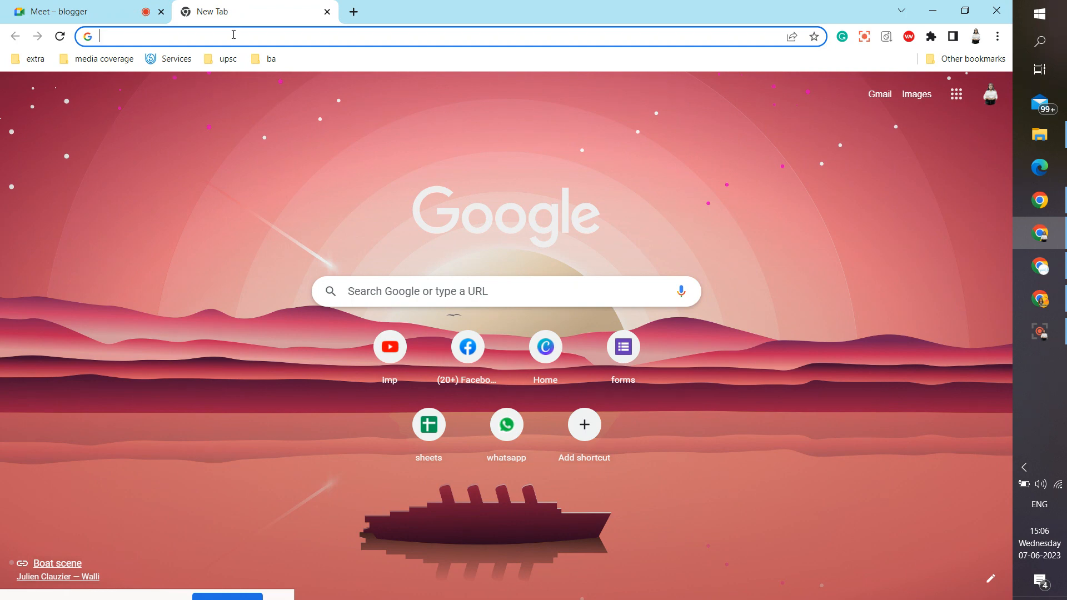
left_click(2, 5)
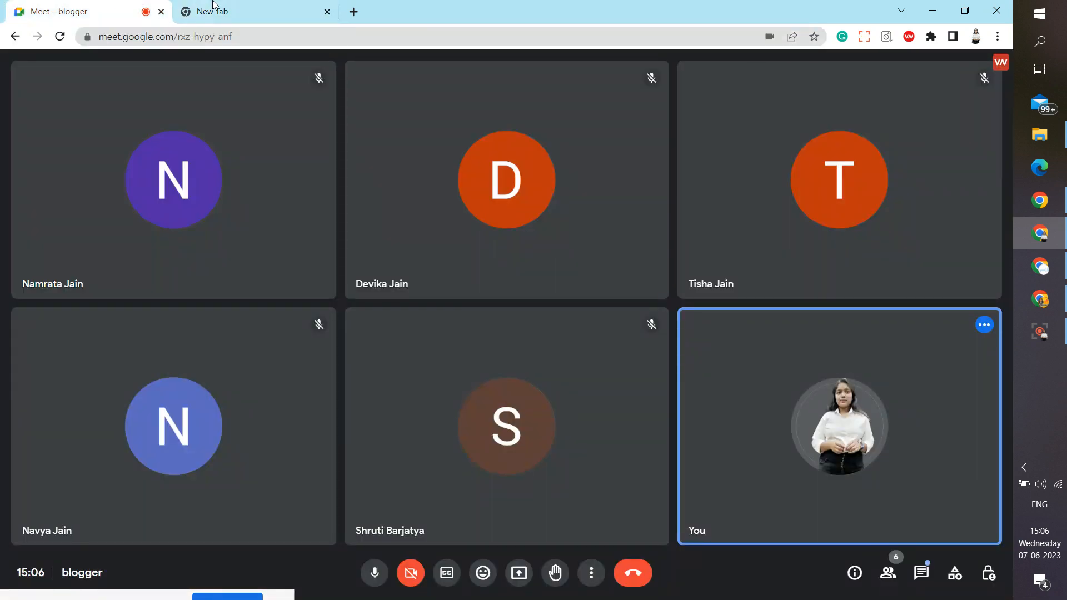
left_click(232, 6)
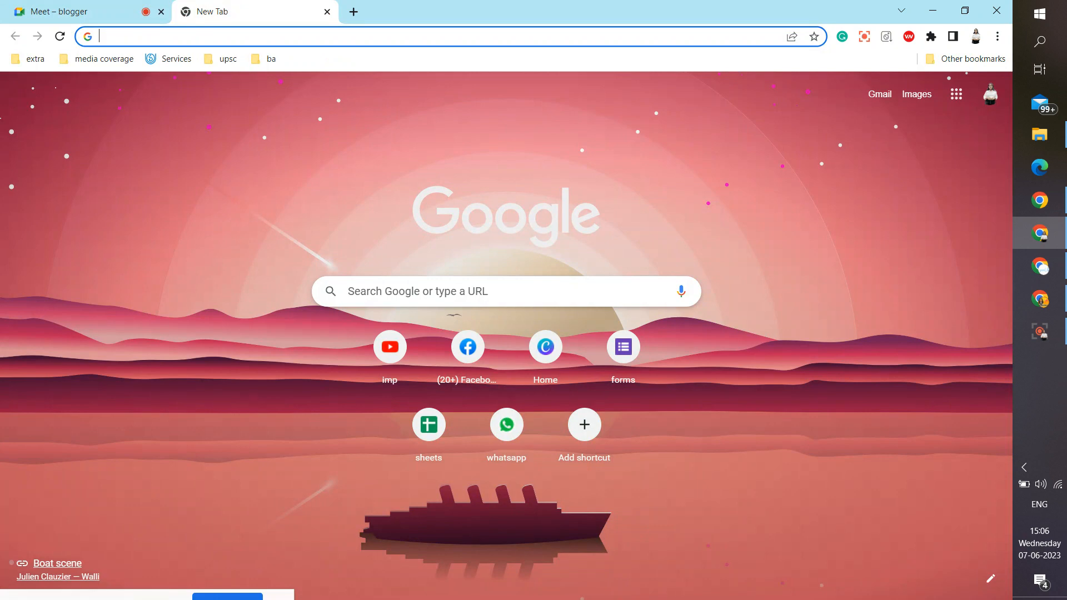
left_click(959, 95)
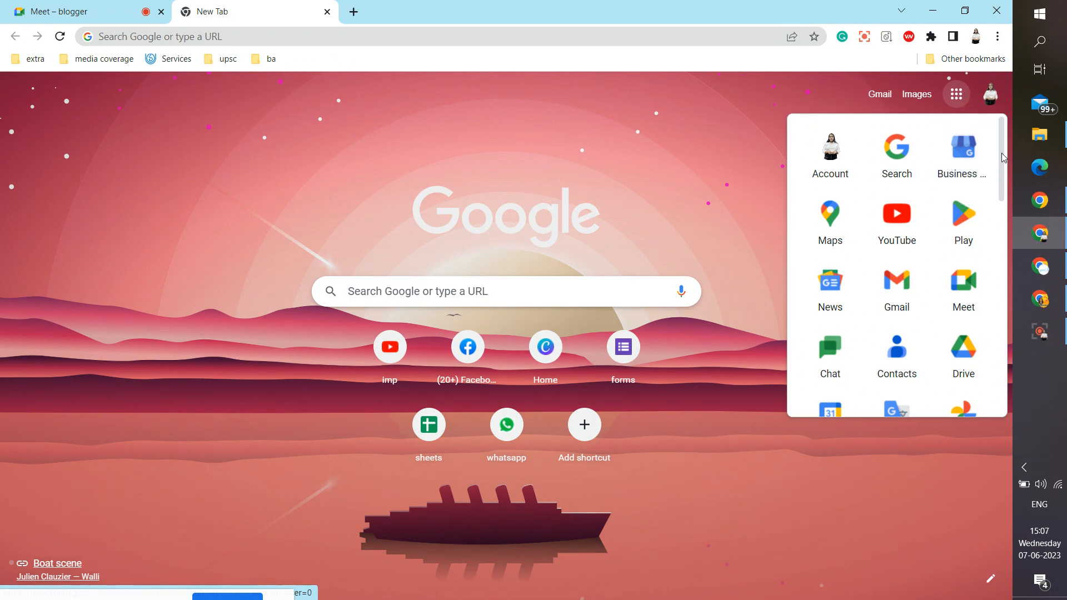
left_click_drag(1002, 161, 1007, 303)
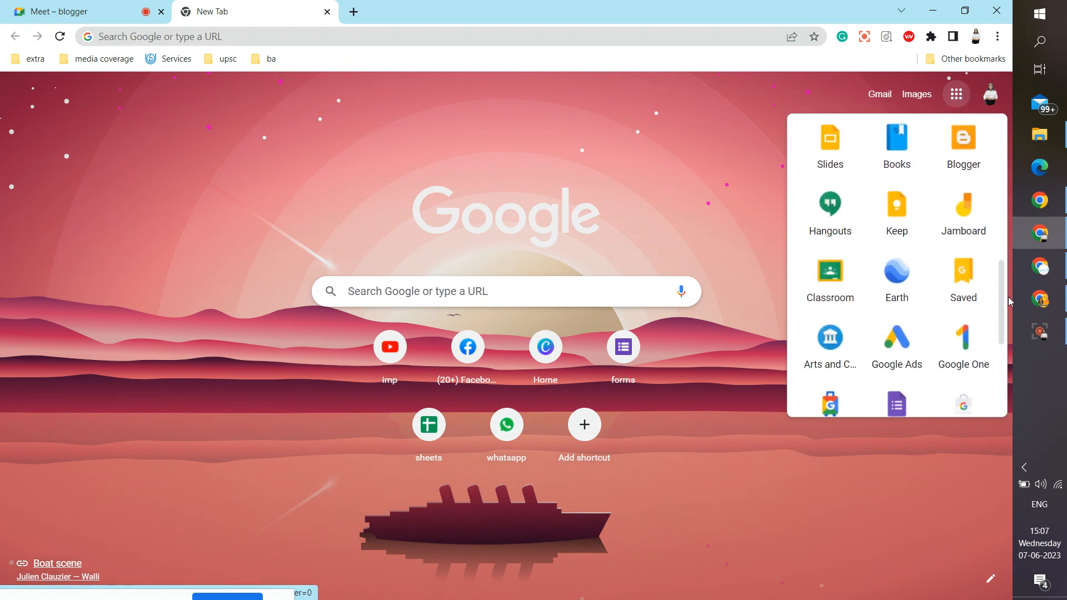
left_click(984, 136)
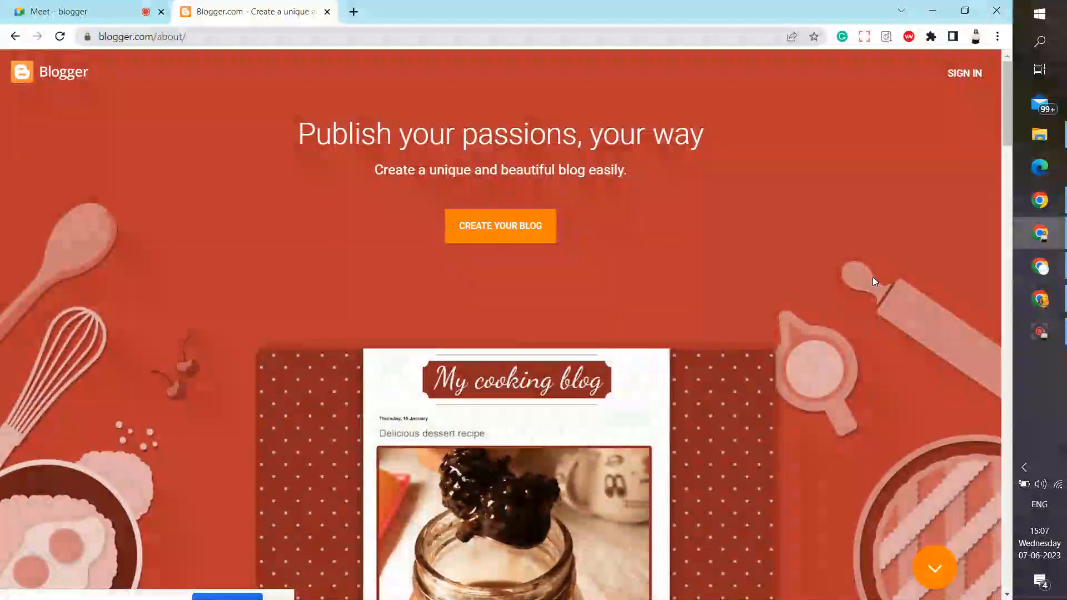
Search for "google blogger" in another new tab and open the Blogger.com result.
left_click(354, 11)
type("goog")
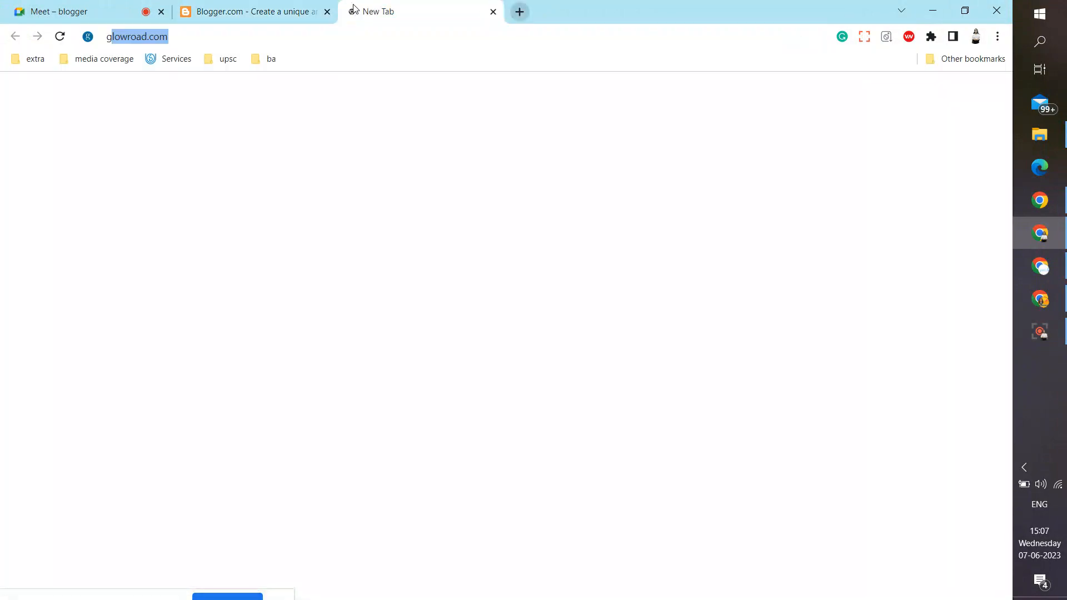
type("le blogg")
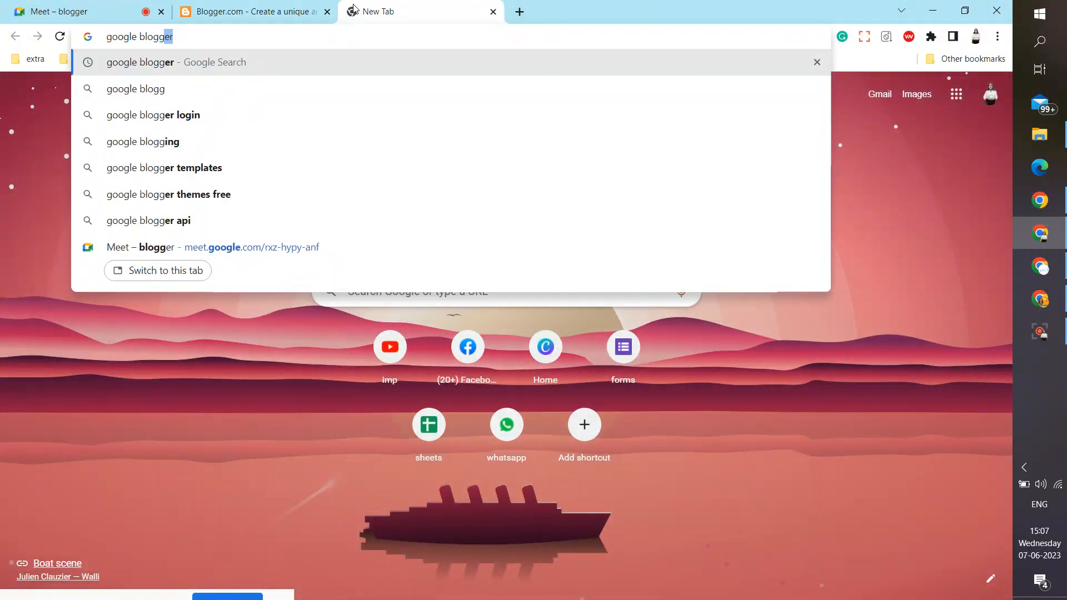
key("Return")
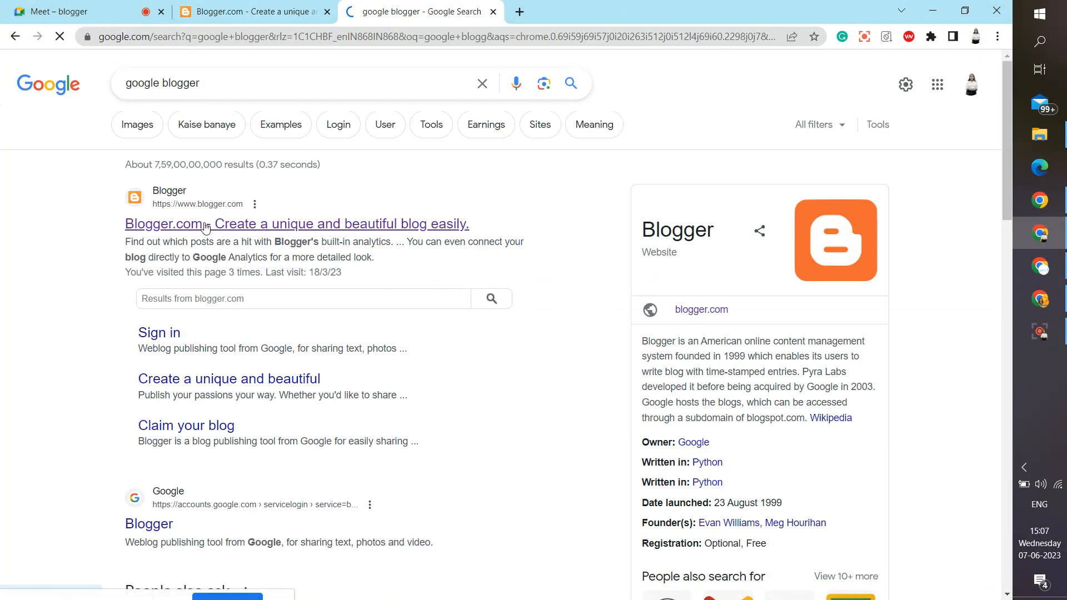
left_click(205, 224)
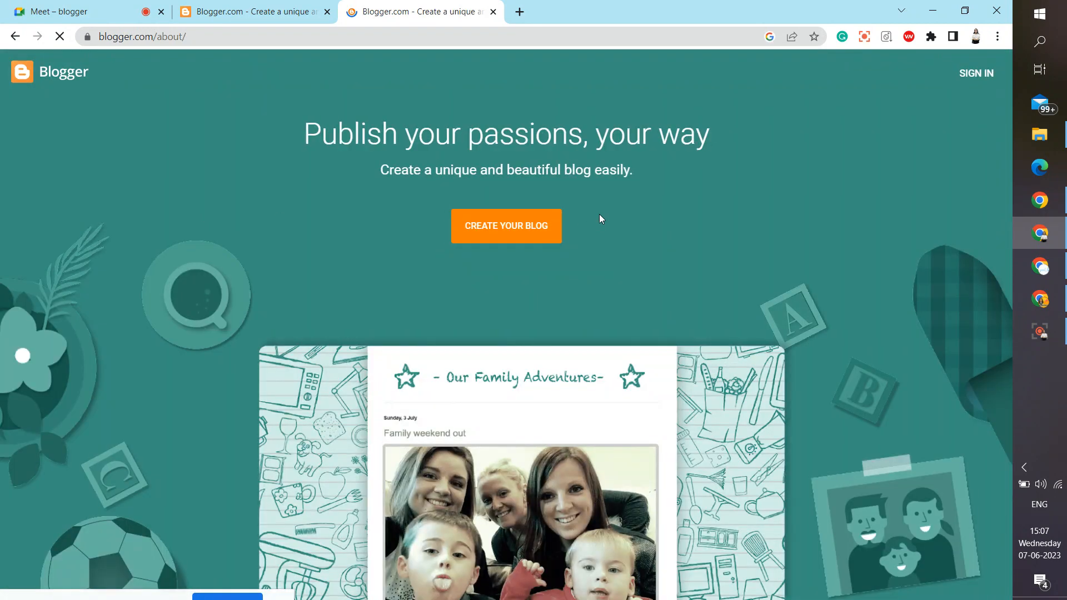
Close the duplicate Blogger page and start creating a blog with the listed Google account.
left_click(327, 11)
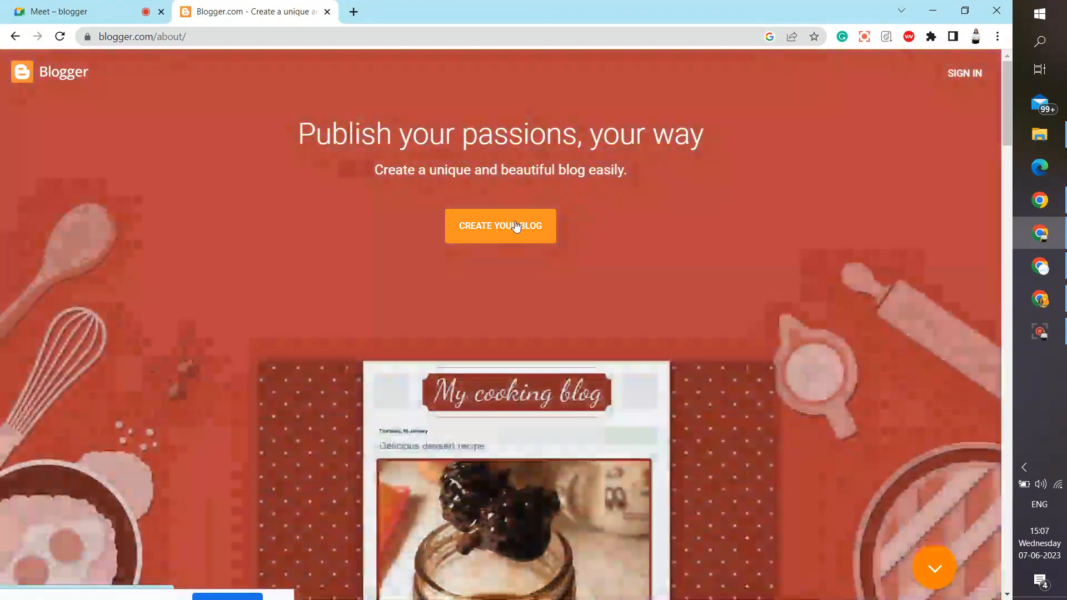
left_click(515, 225)
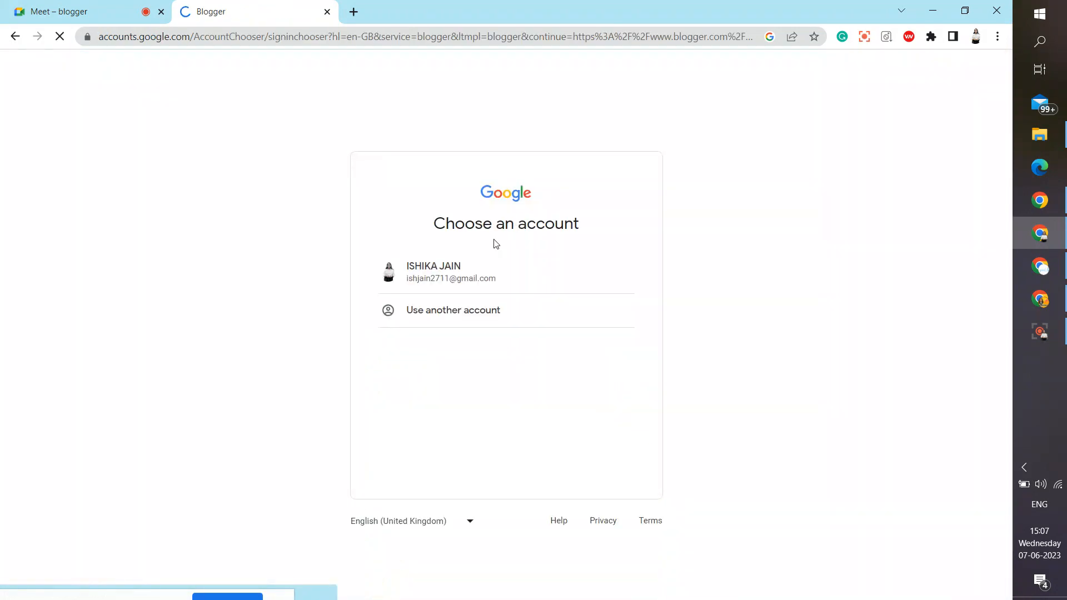
left_click(464, 279)
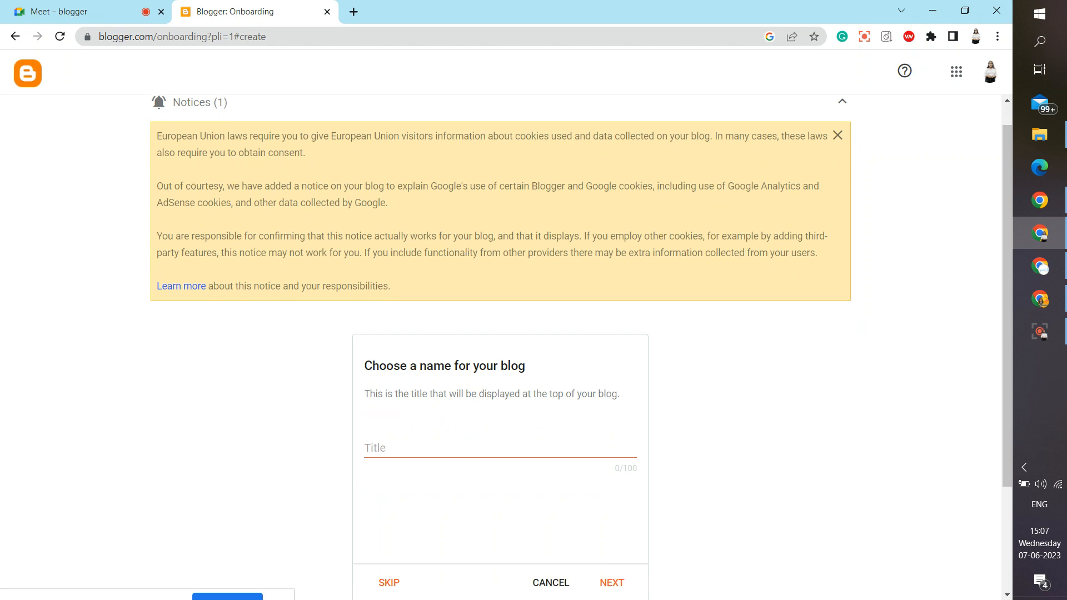
Enter a personal name as the blog title and erase it again.
scroll(467, 277, "down", 3)
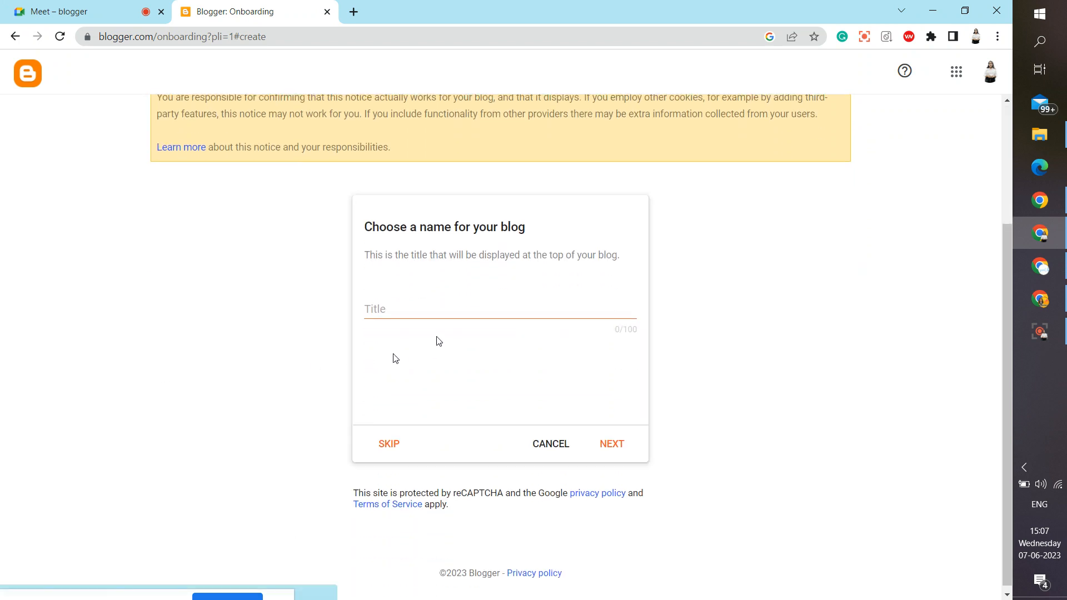
left_click(421, 313)
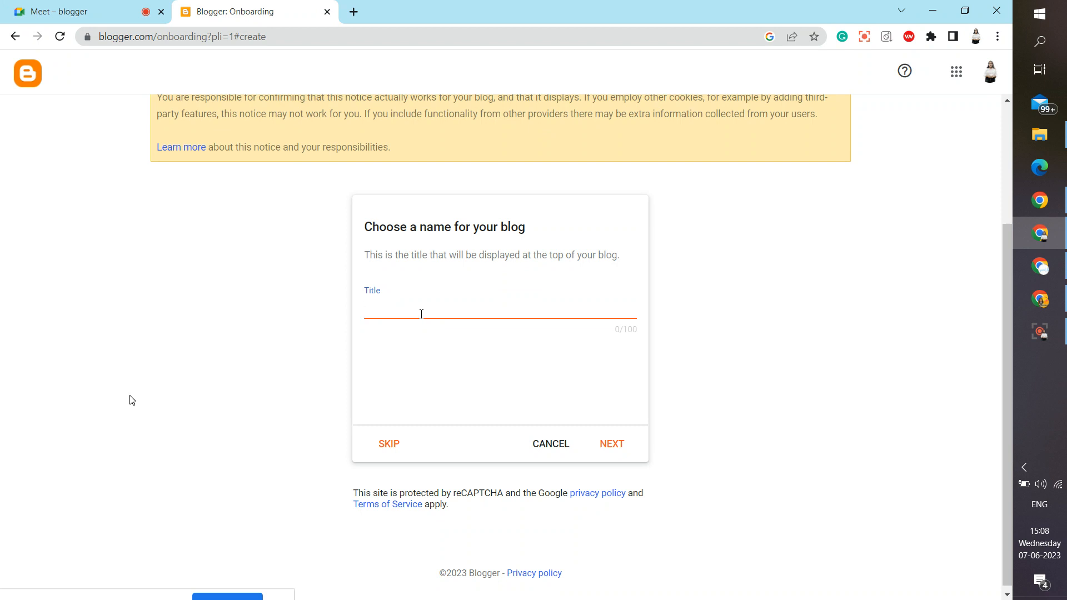
type("ishika jain")
key("BackSpace")
key("BackSpace")
key("BackSpace")
key("BackSpace")
key("BackSpace")
key("BackSpace")
key("BackSpace")
key("BackSpace")
key("BackSpace")
key("BackSpace")
key("BackSpace")
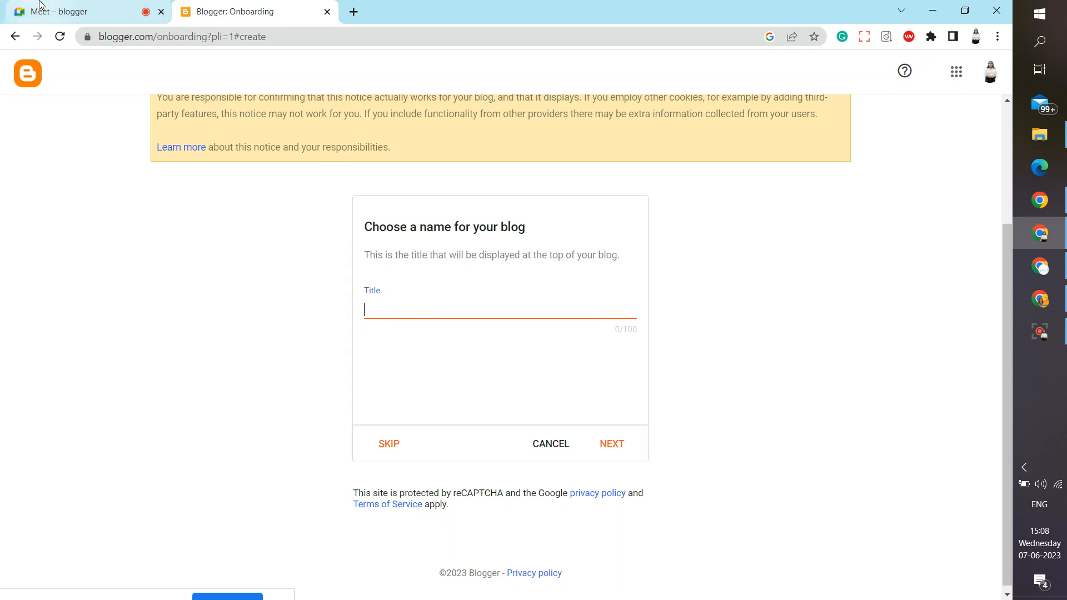
Return to the Meet call and present the entire screen to the participants.
left_click(58, 12)
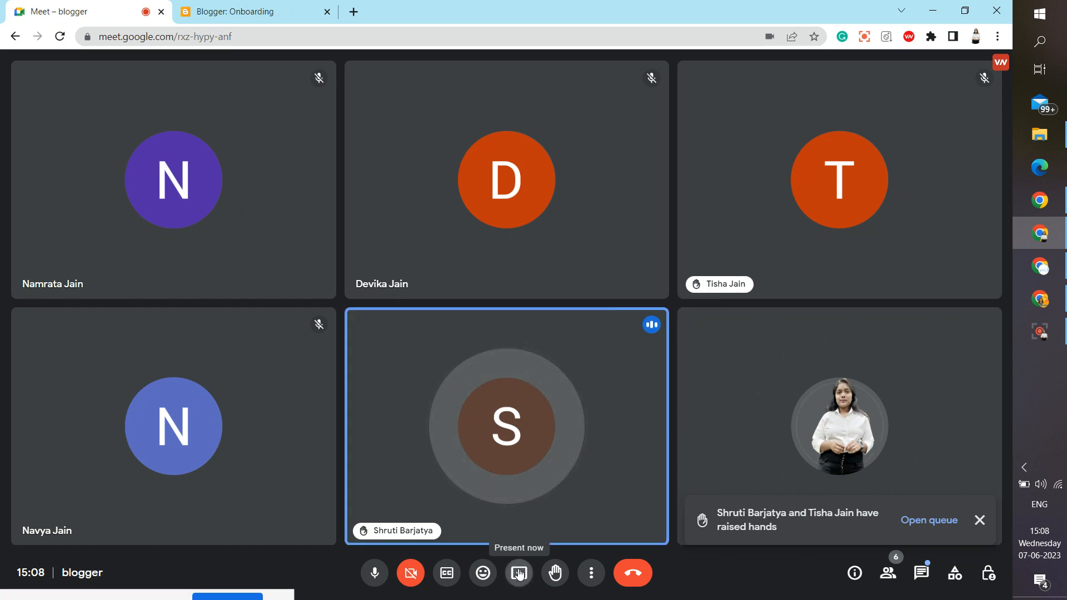
left_click(518, 573)
left_click(554, 478)
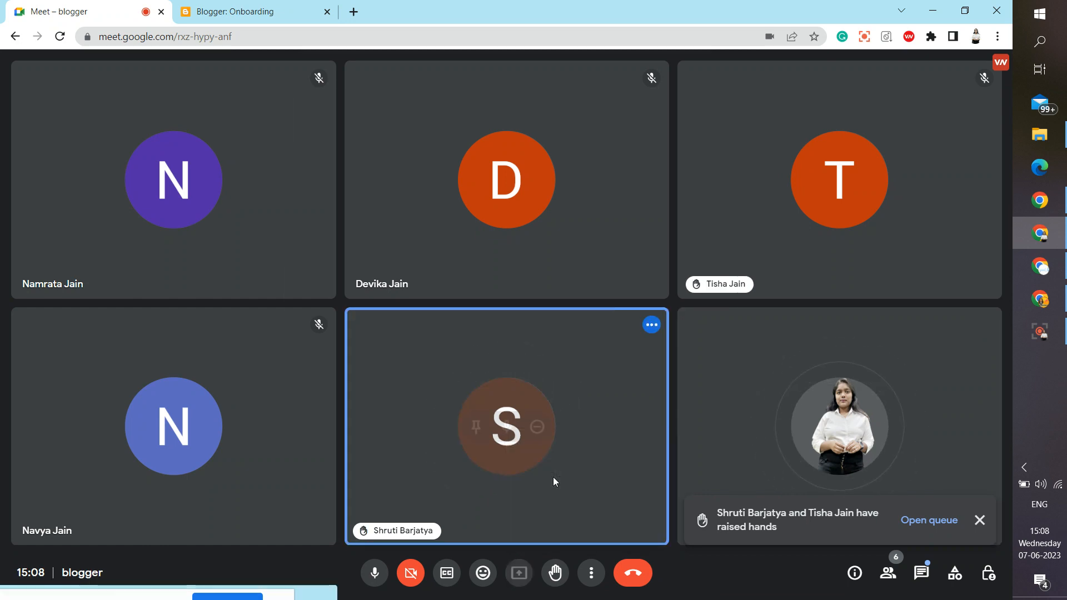
left_click(631, 327)
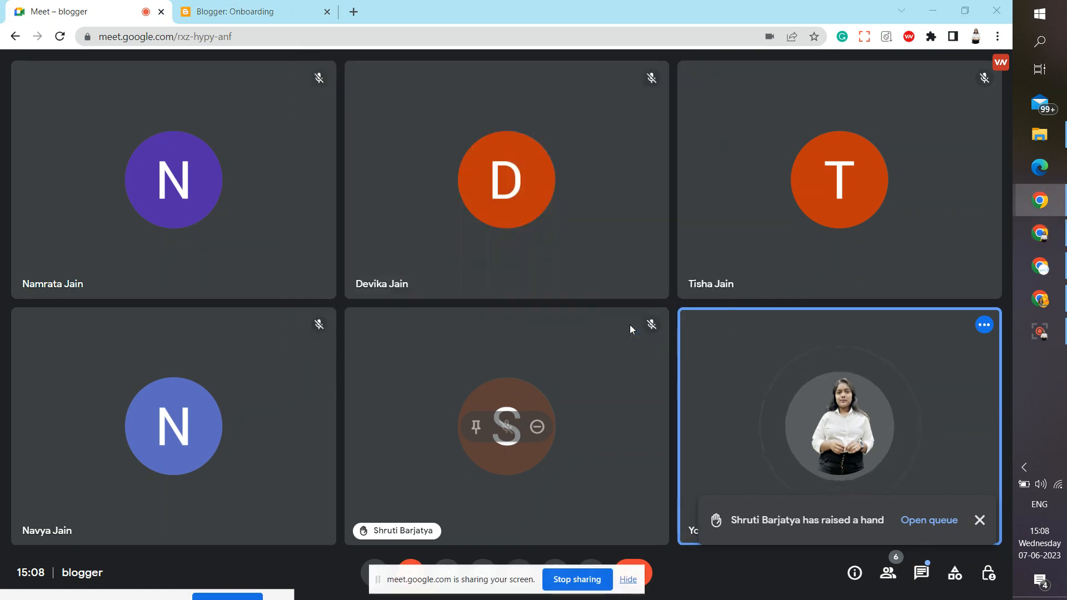
Replace the Blogger onboarding page with a new browser tab and move the screen-sharing notice out of the way.
left_click(327, 12)
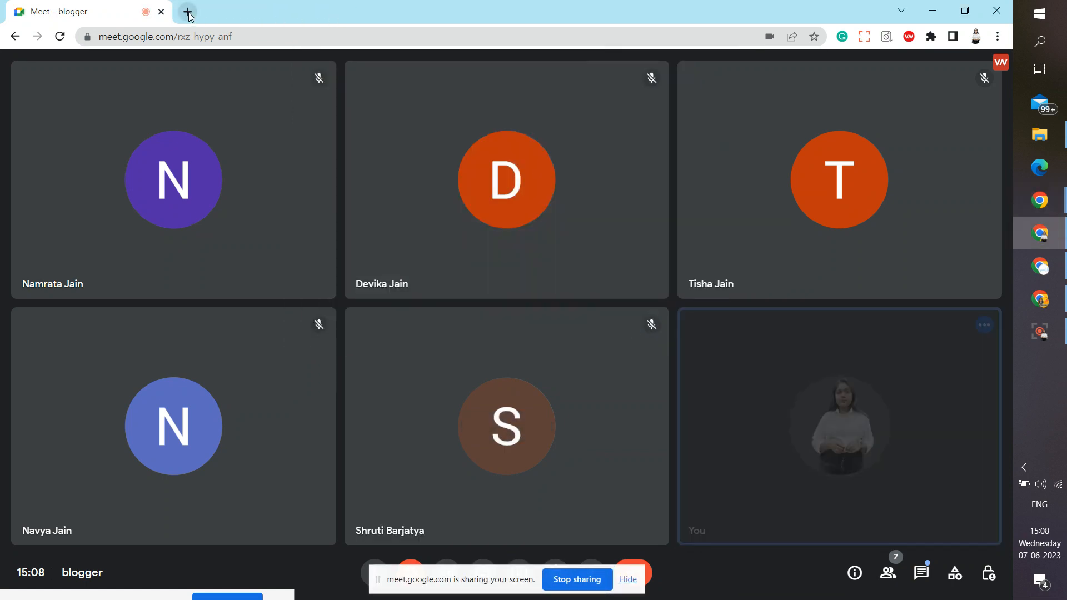
left_click(187, 12)
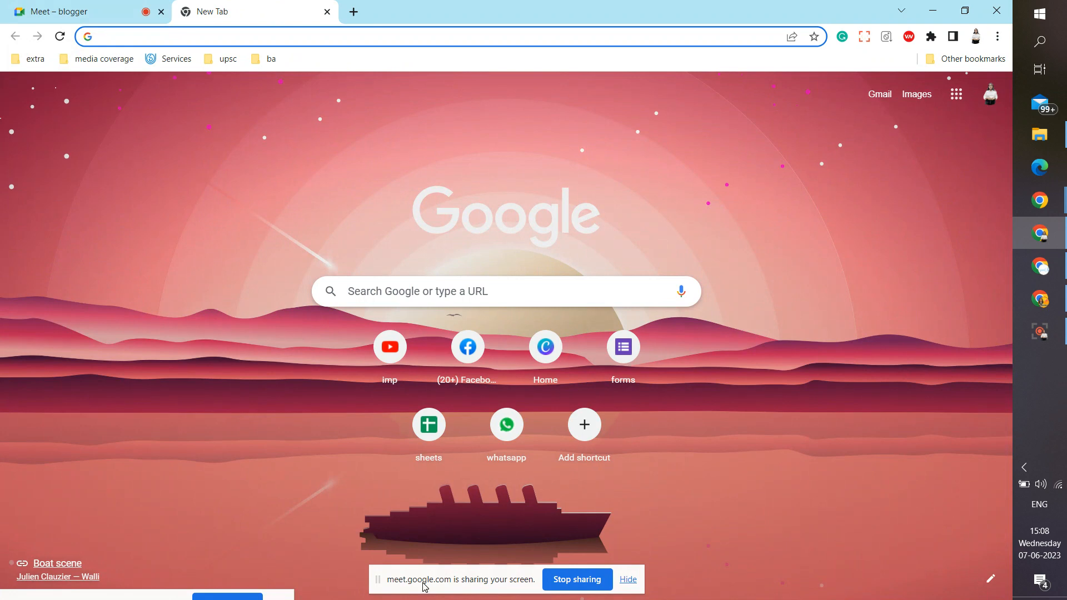
left_click_drag(424, 587, 847, 599)
left_click(61, 11)
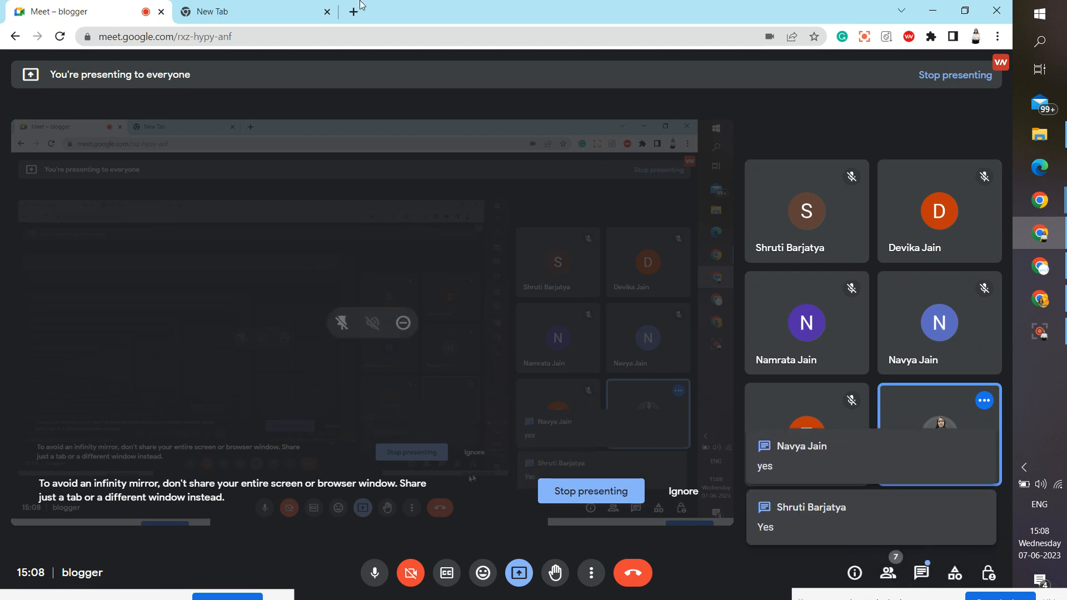
left_click(266, 6)
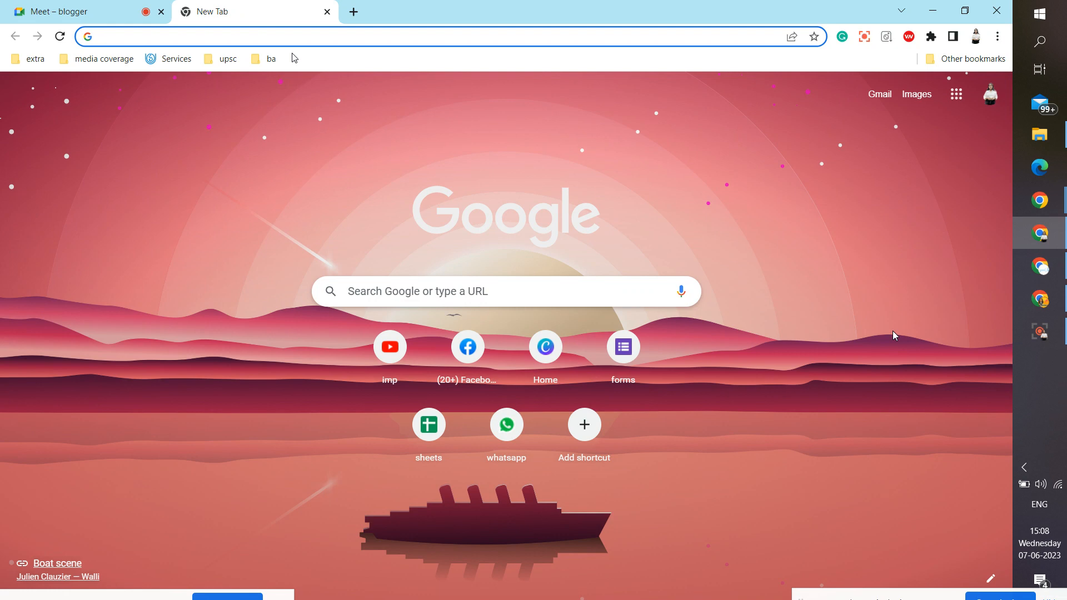
Locate Blogger in the Google apps list.
left_click(963, 109)
left_click(962, 106)
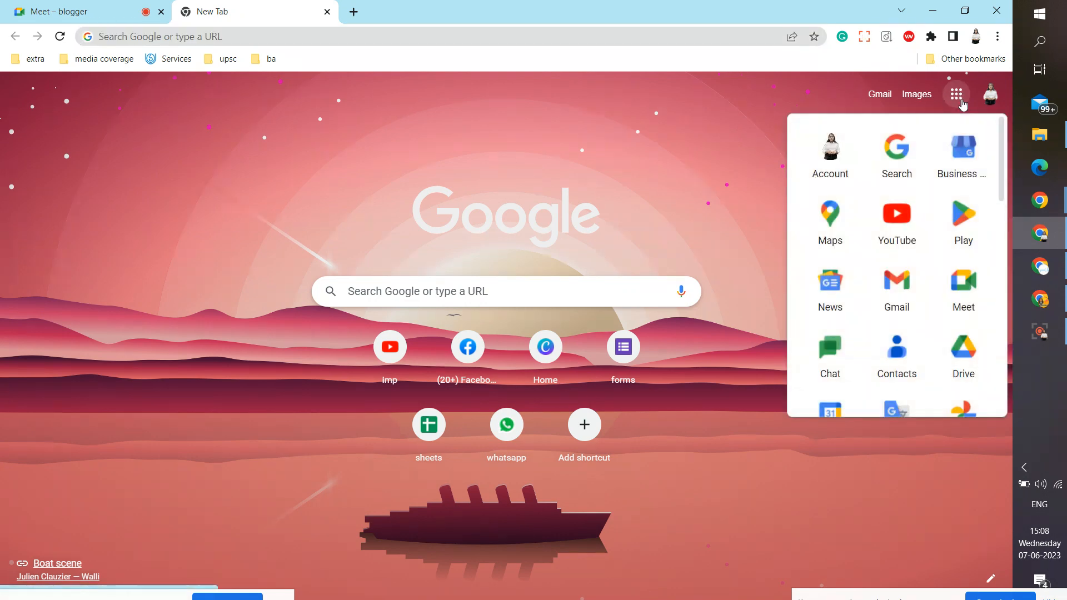
left_click(962, 102)
left_click(962, 101)
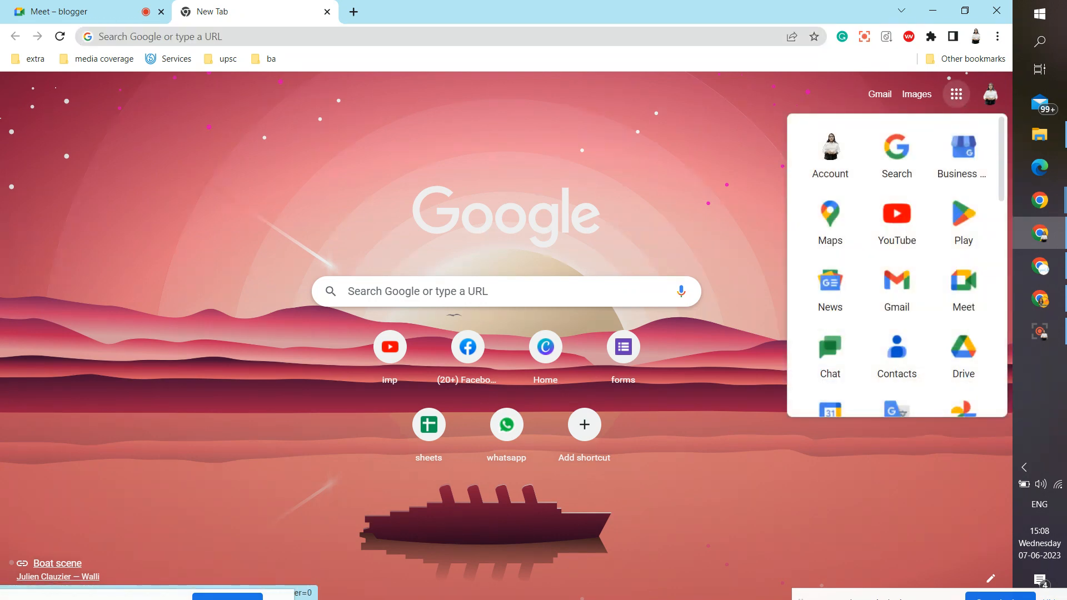
left_click_drag(1003, 170, 993, 294)
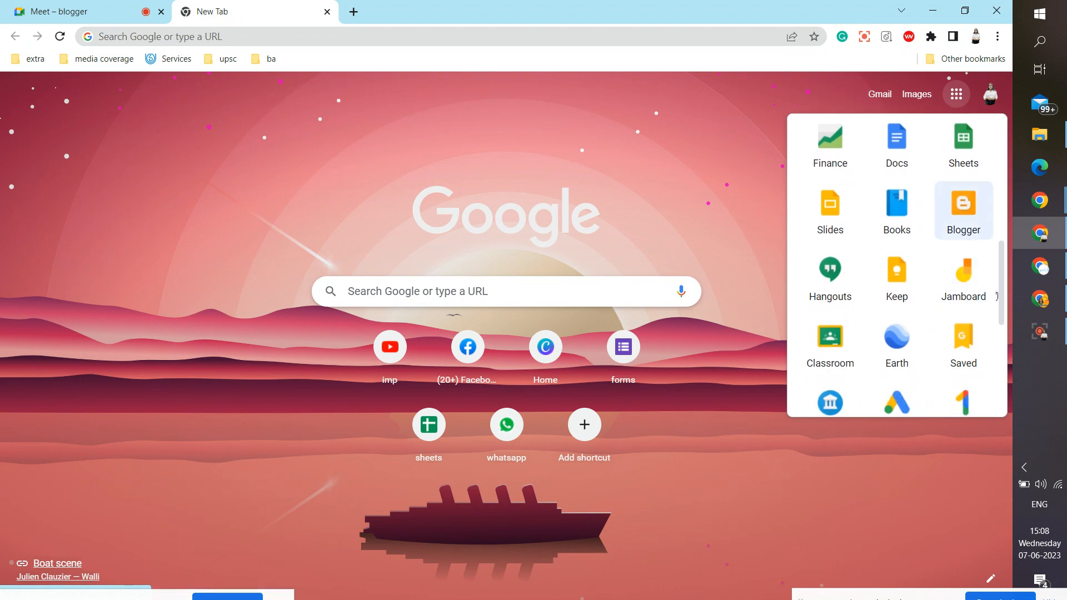
Search Google for "google blogger" and open the Blogger.com result.
left_click(354, 35)
left_click(215, 66)
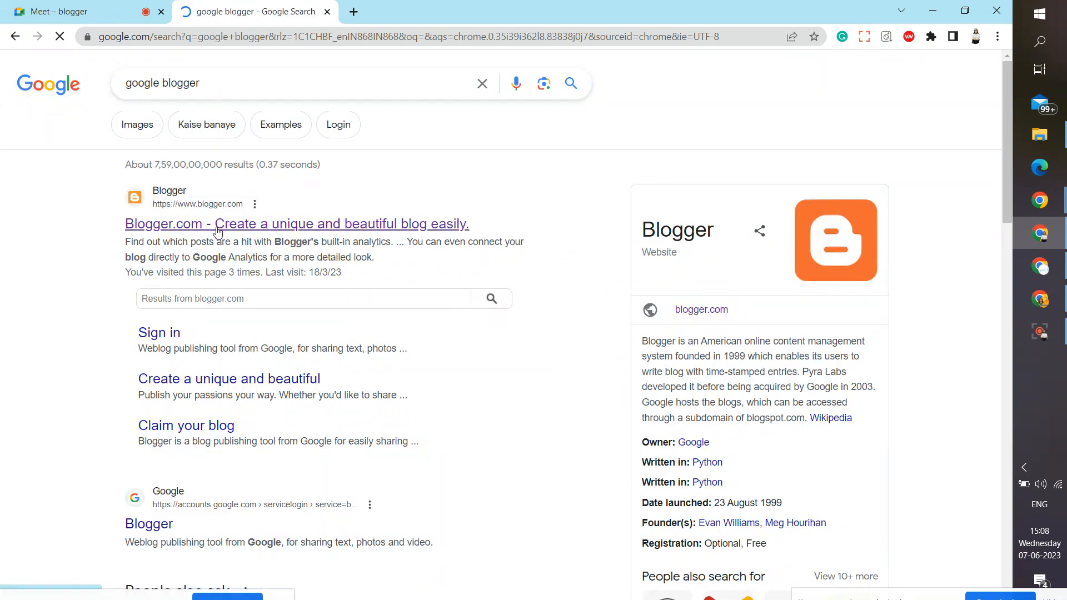
left_click(217, 228)
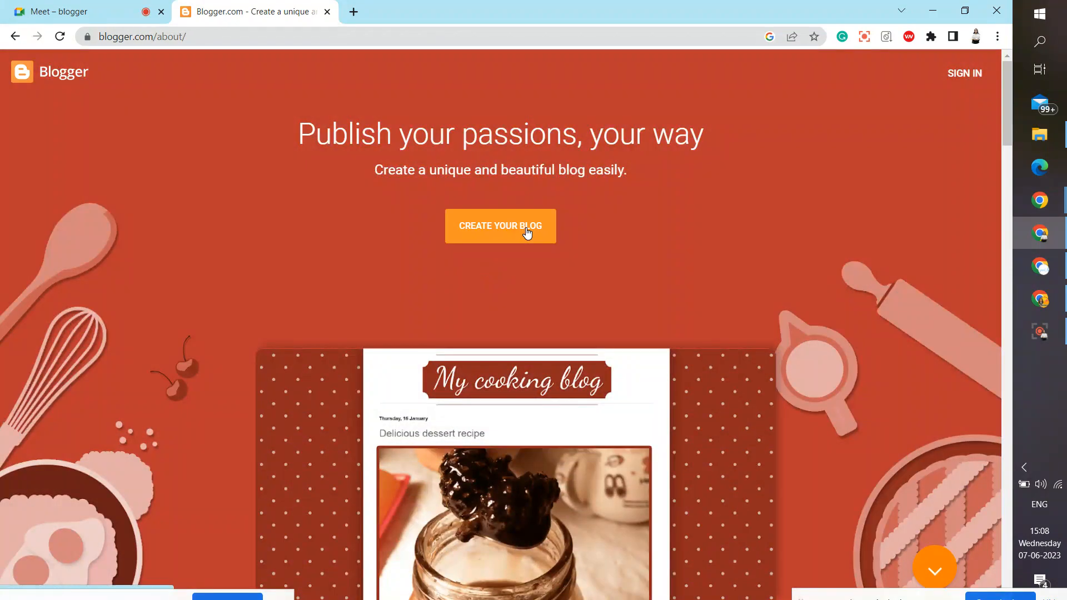
Start creating a blog with the listed Google account and view the onboarding notice and blog name form.
left_click(527, 231)
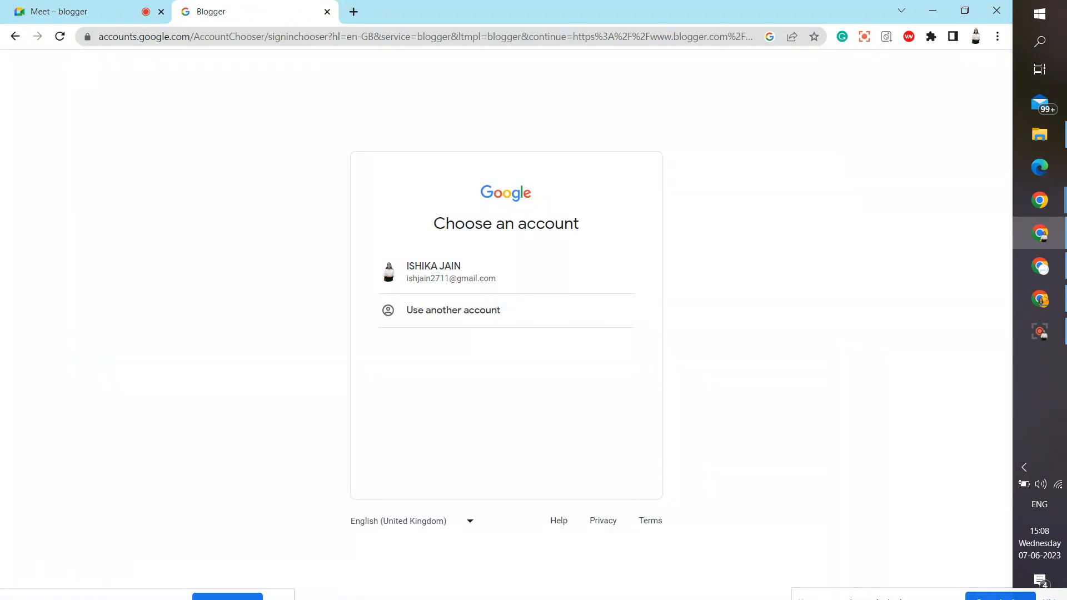
left_click(479, 280)
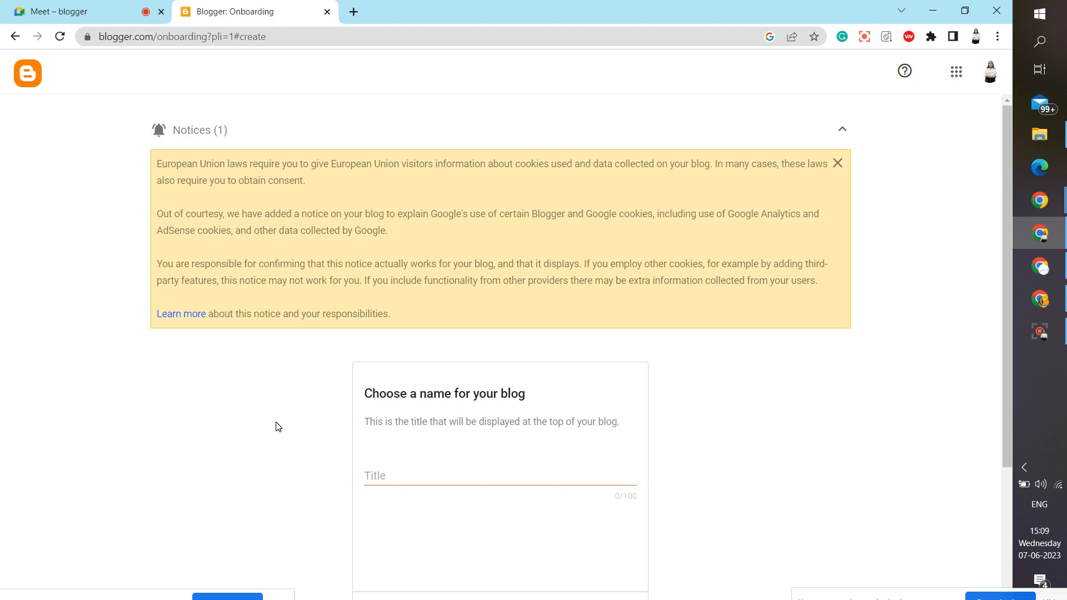
scroll(278, 427, "down", 2)
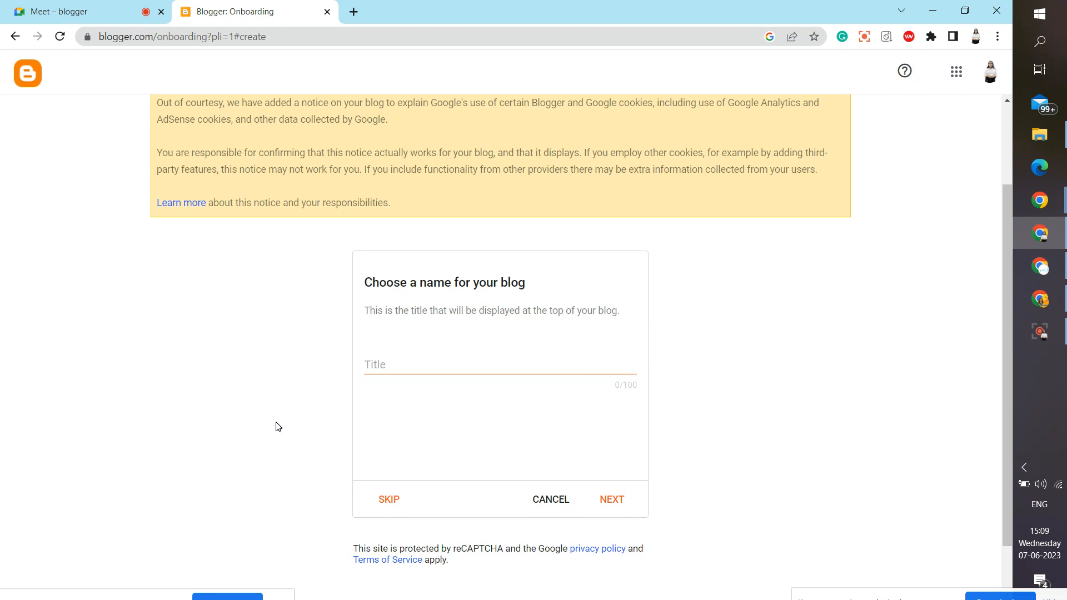
scroll(278, 427, "down", 1)
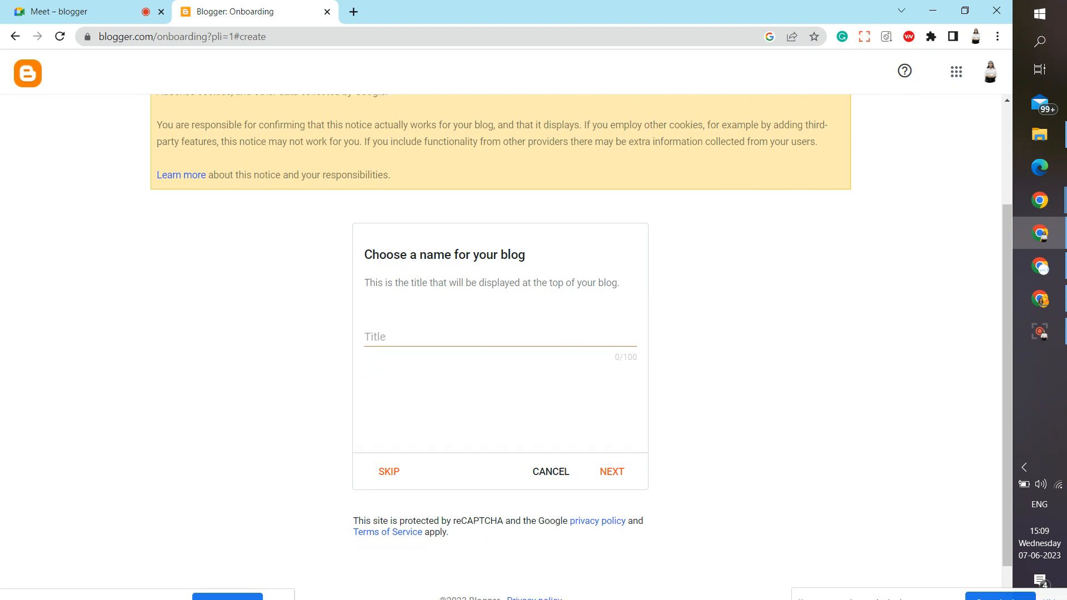
scroll(940, 242, "up", 3)
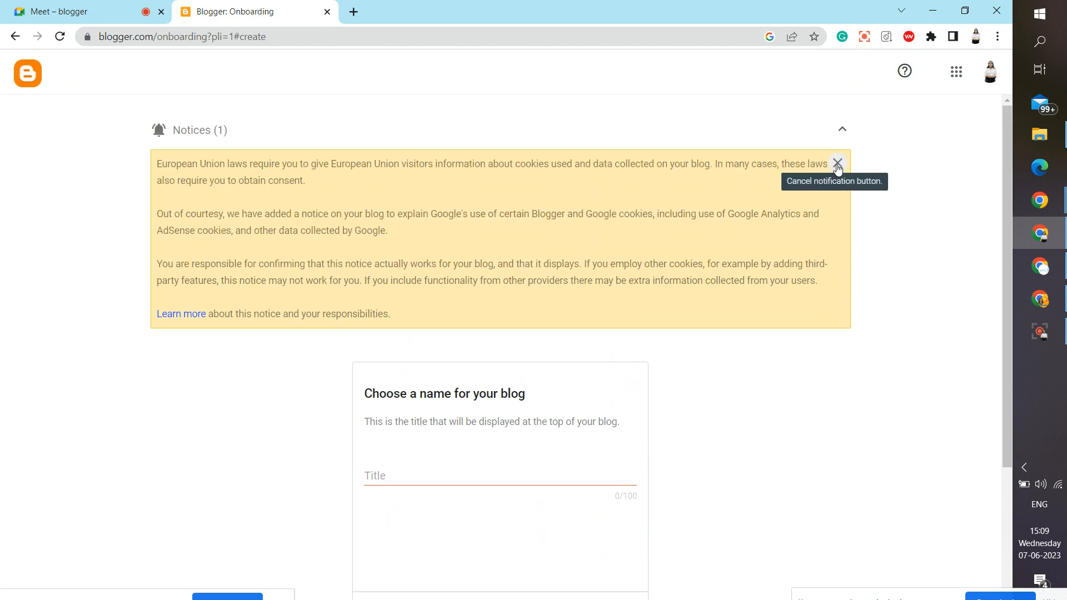
Dismiss the cookie notice, title the blog "Learn with" plus the owner's first name, and continue to the URL choice.
left_click(837, 165)
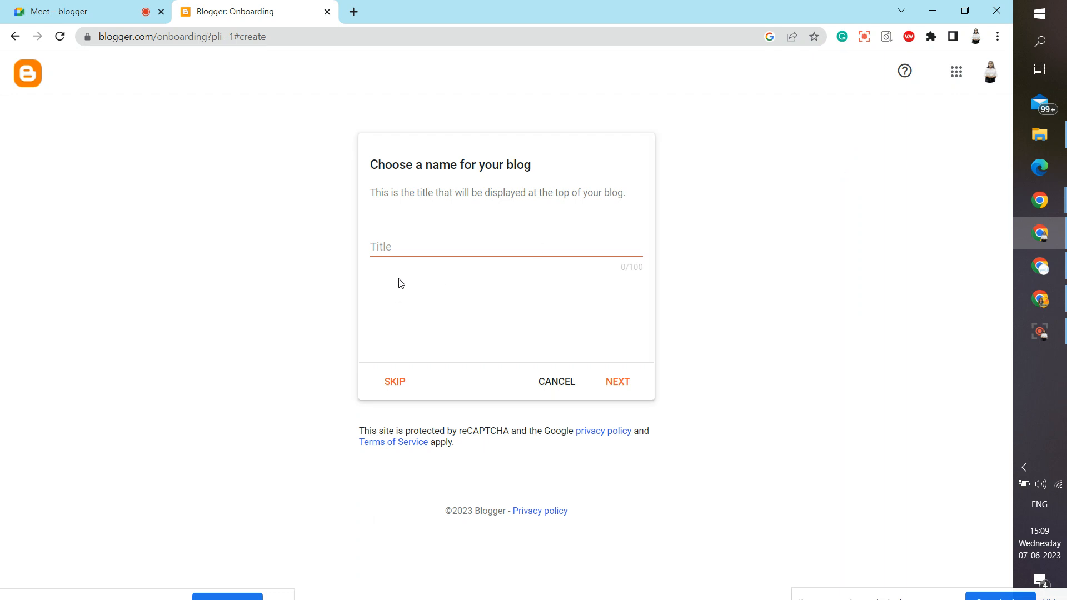
left_click(400, 245)
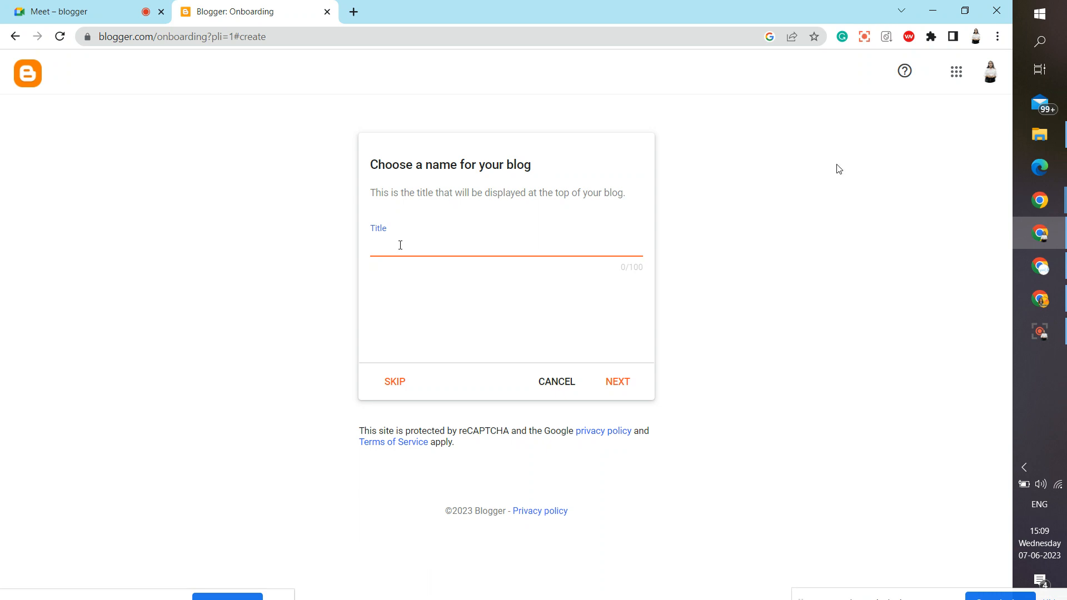
type("Learnwith")
key("BackSpace")
key("BackSpace")
key("BackSpace")
key("BackSpace")
type("with ishik")
left_click(427, 248)
left_click(625, 389)
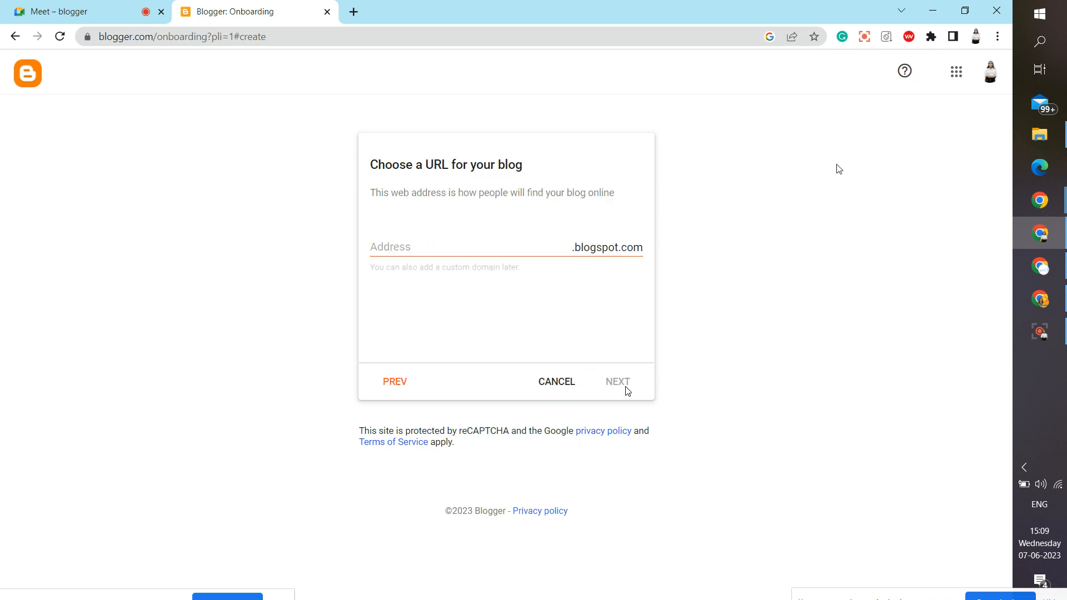
Highlight the blogger.com domain in the browser's address as an example of a URL.
left_click(432, 250)
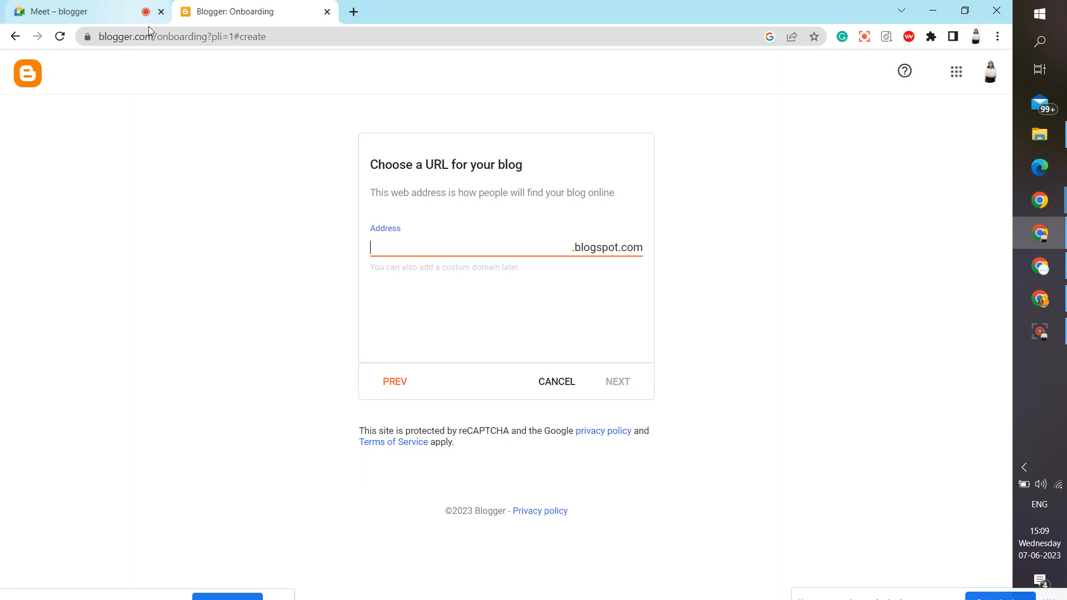
left_click_drag(151, 35, 41, 48)
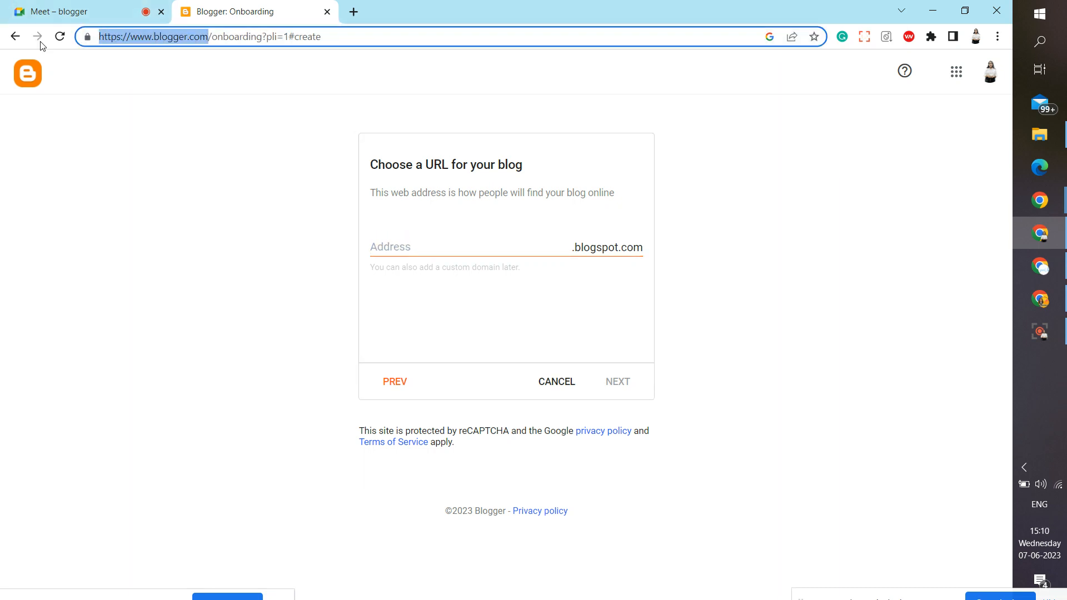
left_click(216, 218)
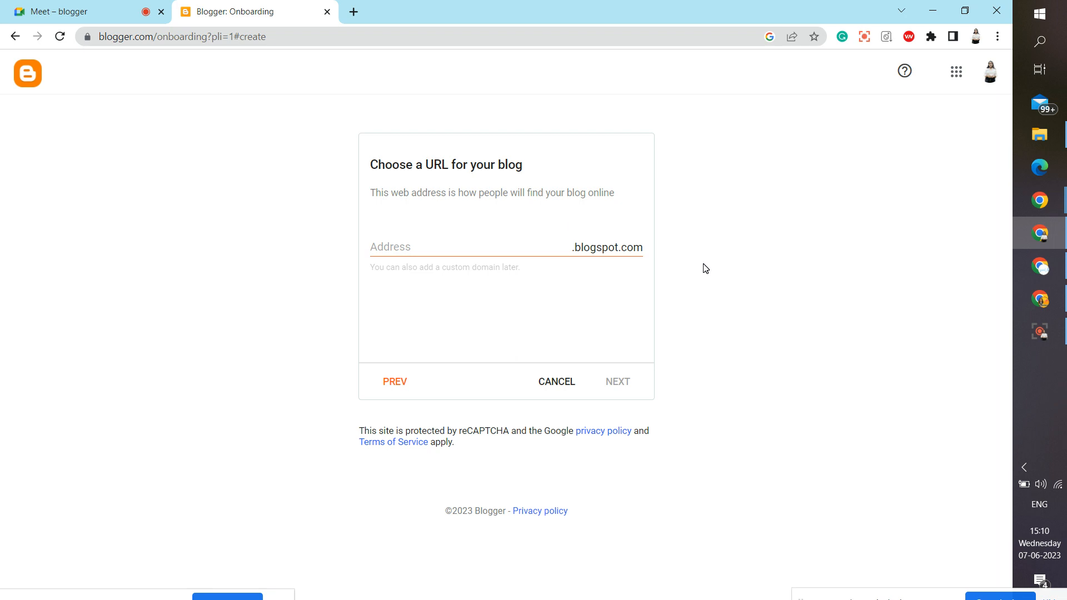
Try "digitalize" as the blog address.
left_click(514, 241)
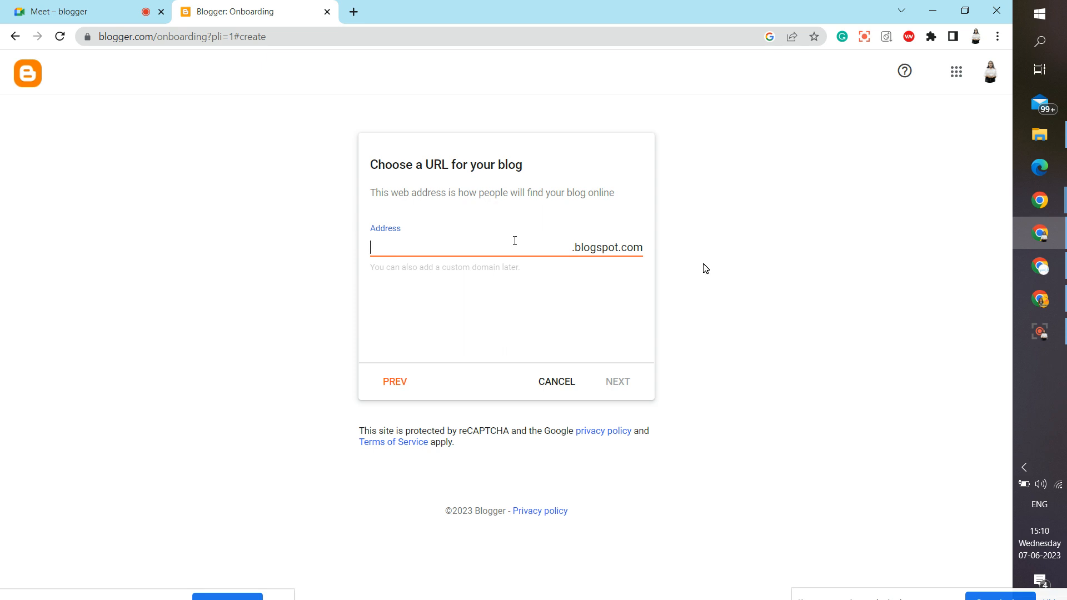
type("digitalize")
key("BackSpace")
key("BackSpace")
type("ze")
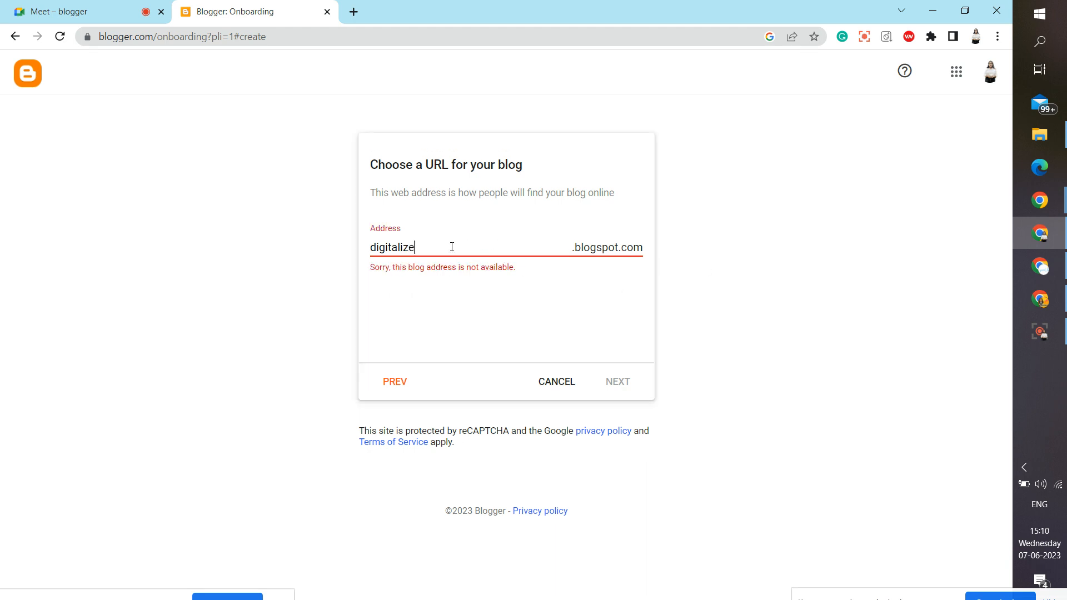
Try the spellings "digitalise" and "digitalisation" as the blog address.
key("BackSpace")
key("BackSpace")
type("s")
type("e")
left_click(488, 309)
left_click(459, 254)
key("BackSpace")
type("ation")
left_click(452, 325)
Try "digitalization" as the blog address.
left_click(449, 247)
key("BackSpace")
key("BackSpace")
key("BackSpace")
key("BackSpace")
key("BackSpace")
key("BackSpace")
type("zation")
left_click(451, 315)
Try "digitalizewith" plus the owner's first name, without spaces, as the blog address.
left_click(443, 246)
key("BackSpace")
key("BackSpace")
key("BackSpace")
key("BackSpace")
type("e with ishika")
left_click(451, 303)
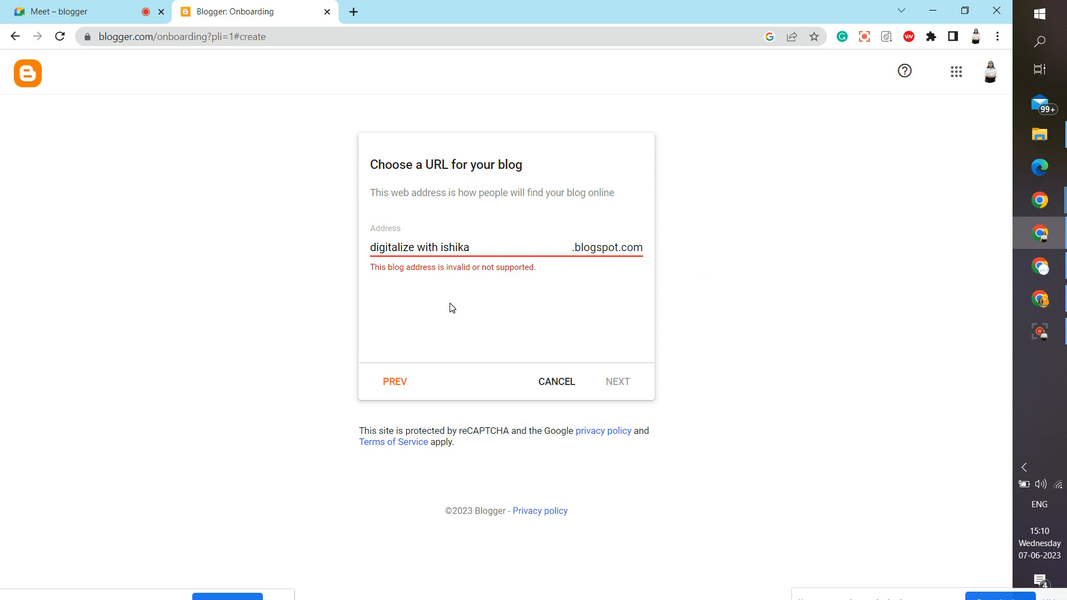
left_click(438, 248)
key("BackSpace")
left_click(419, 248)
key("BackSpace")
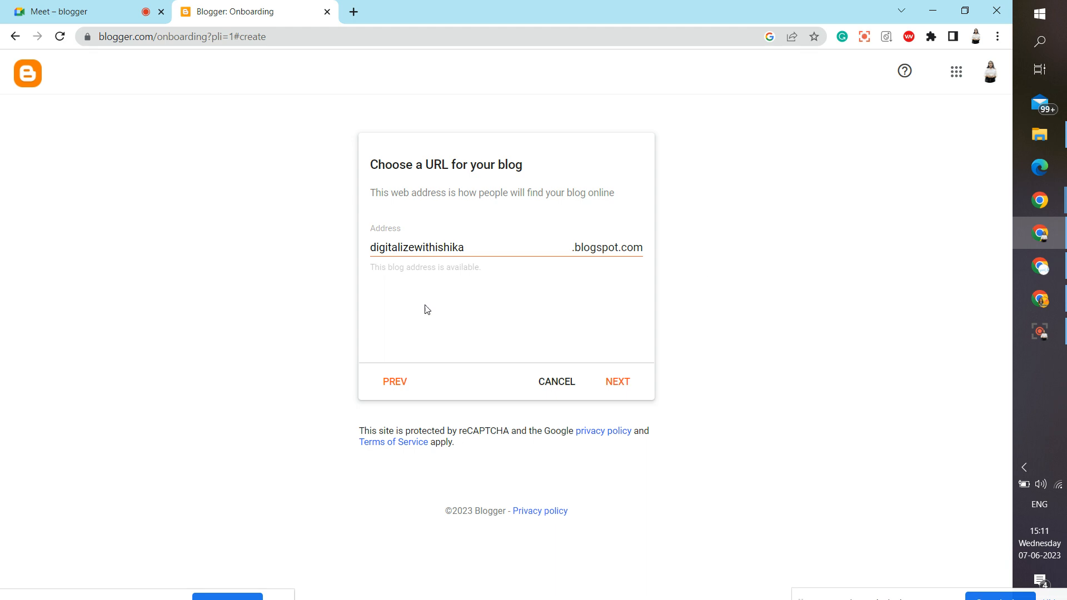
Replace the blog address with "digitalizebusiness", written without spaces.
left_click_drag(469, 247, 288, 257)
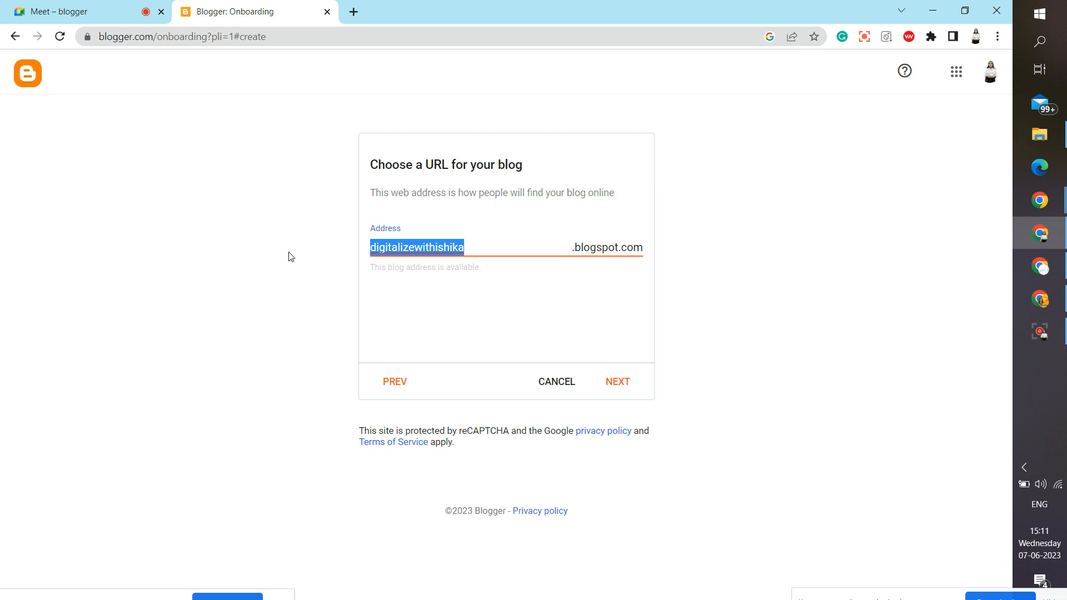
type("busines")
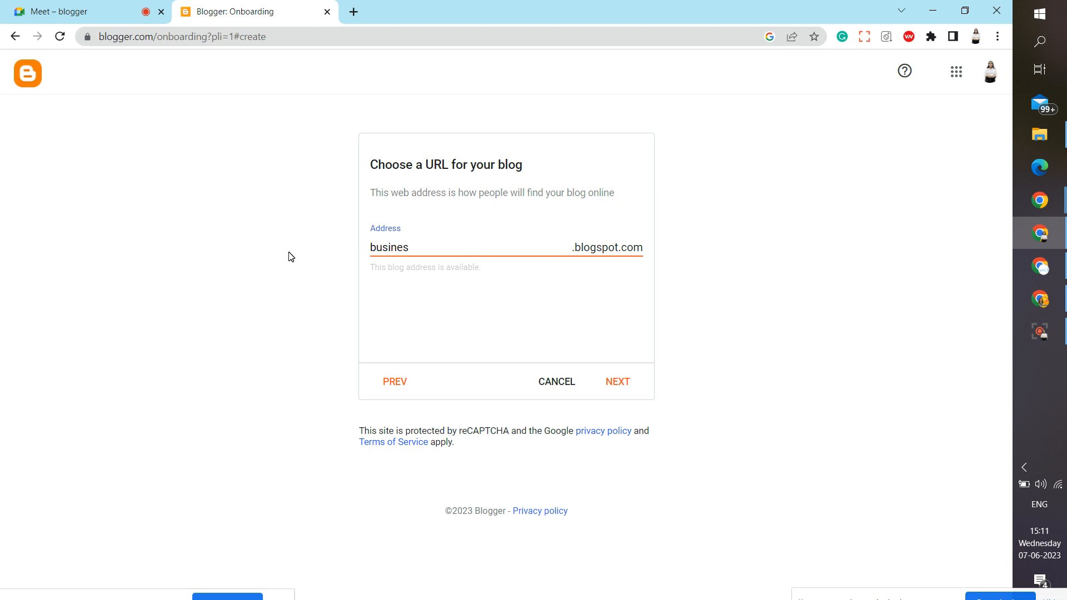
key("ctrl+BackSpace")
type("digitalize business")
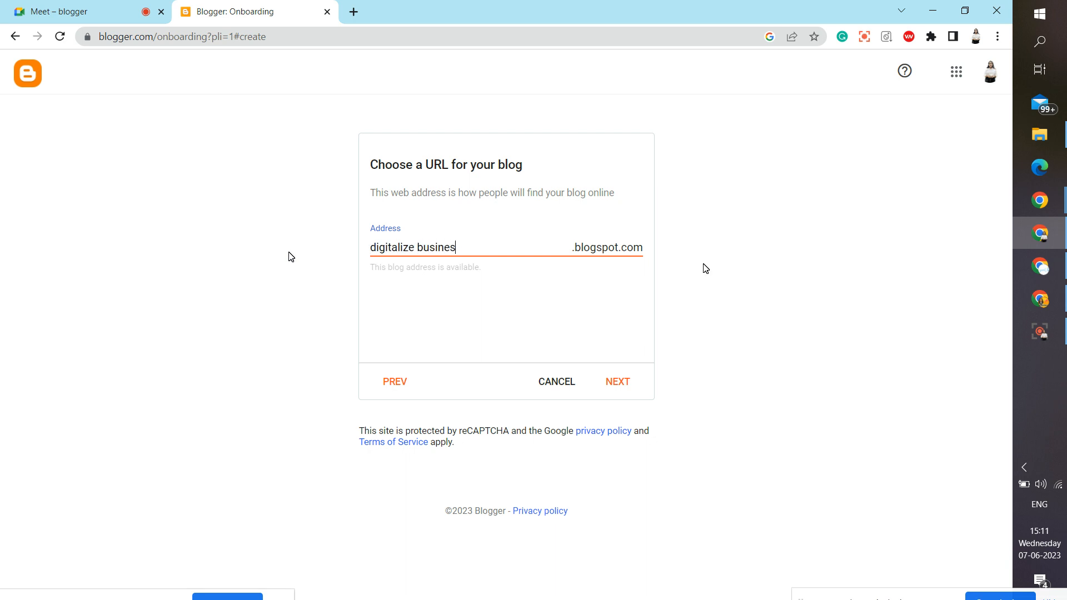
key("Left")
key("Left")
key("Left")
key("Left")
key("Left")
key("Left")
key("Left")
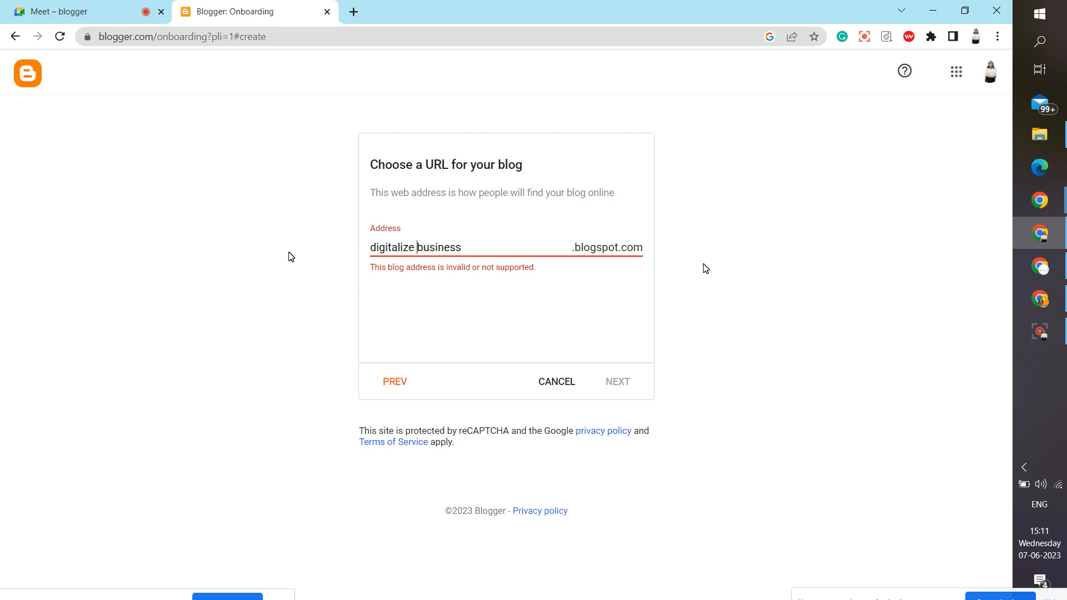
key("BackSpace")
left_click(401, 315)
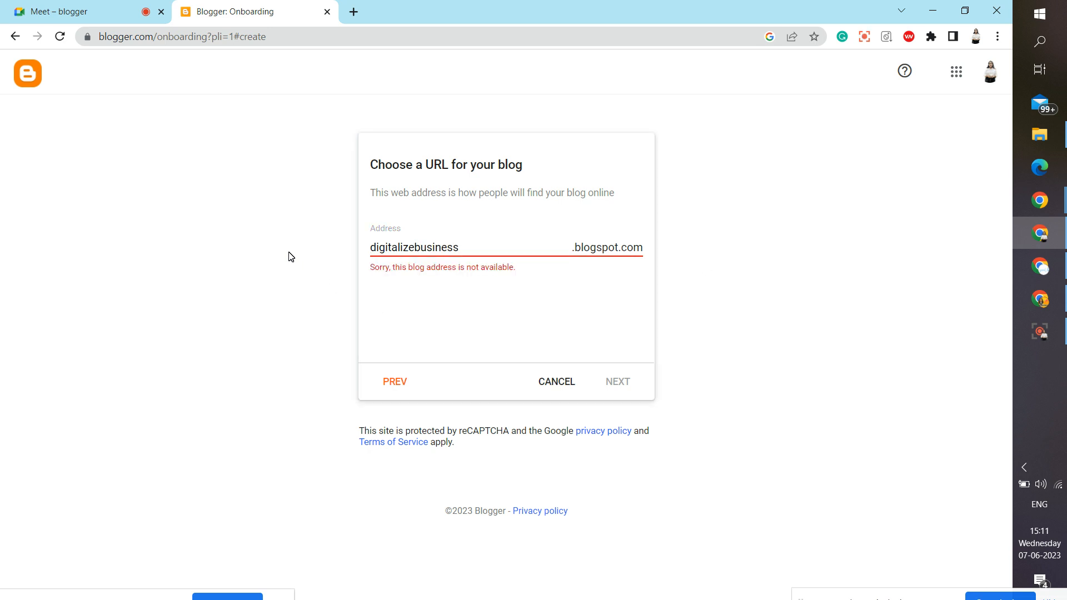
Shorten the blog address to "digitalizbusinez" and continue to the display name.
left_click(471, 249)
key("BackSpace")
key("BackSpace")
type("z")
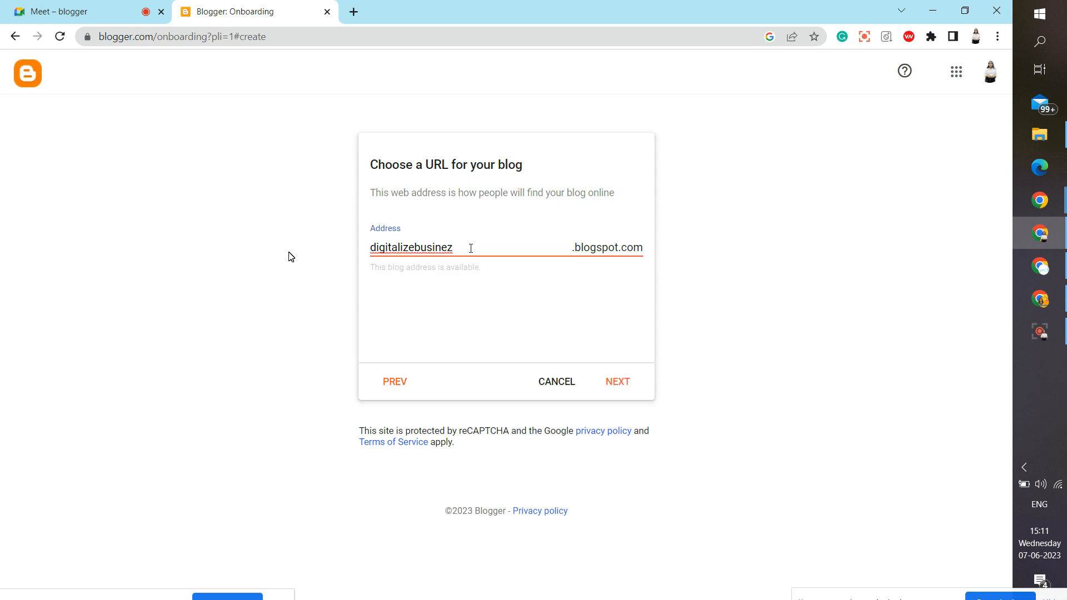
left_click(484, 297)
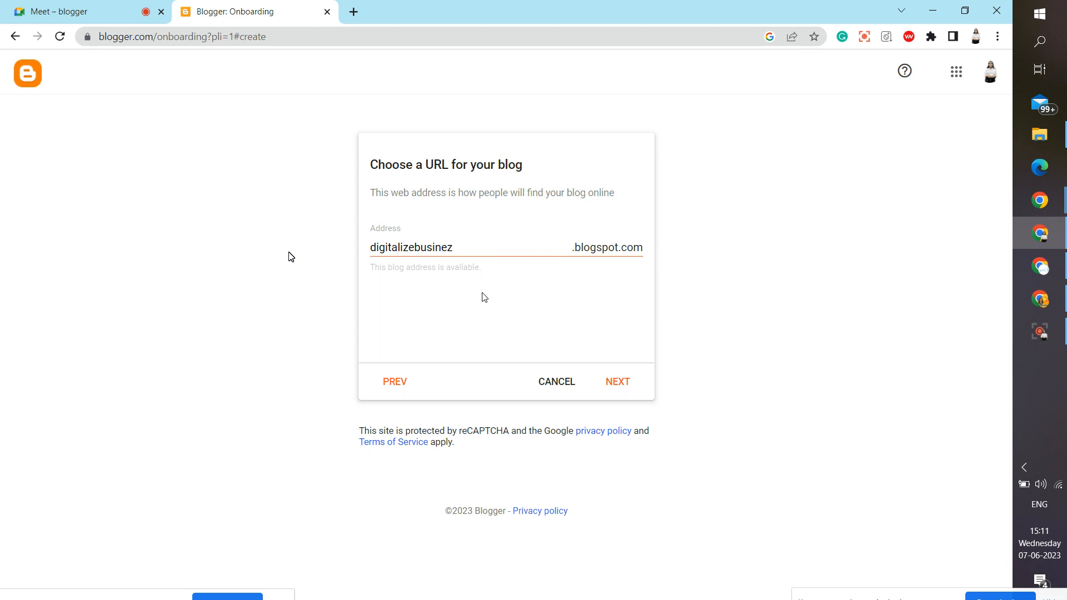
left_click(416, 247)
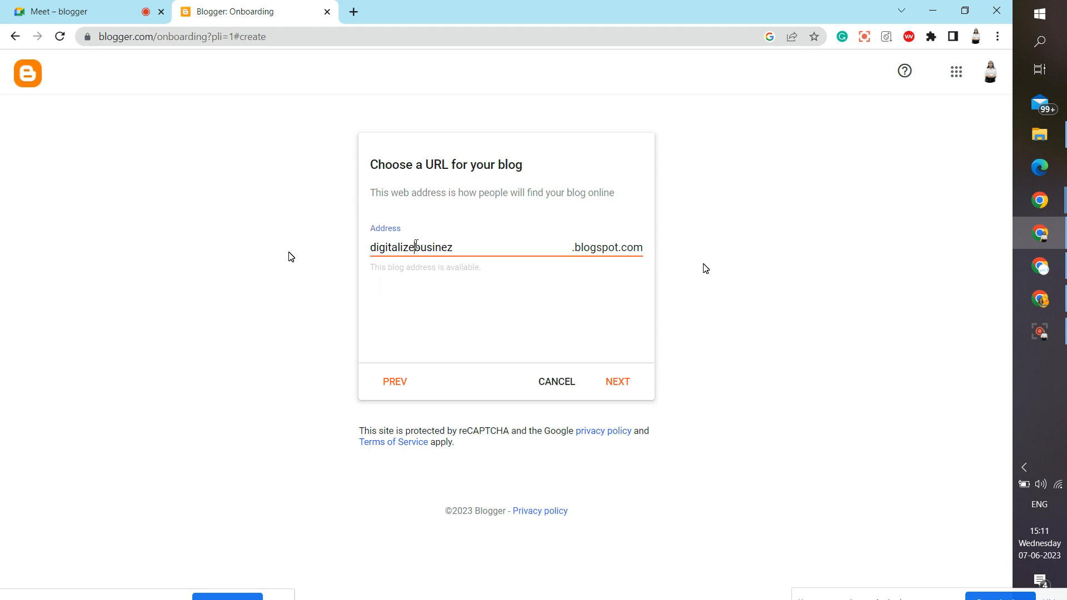
key("BackSpace")
left_click(440, 311)
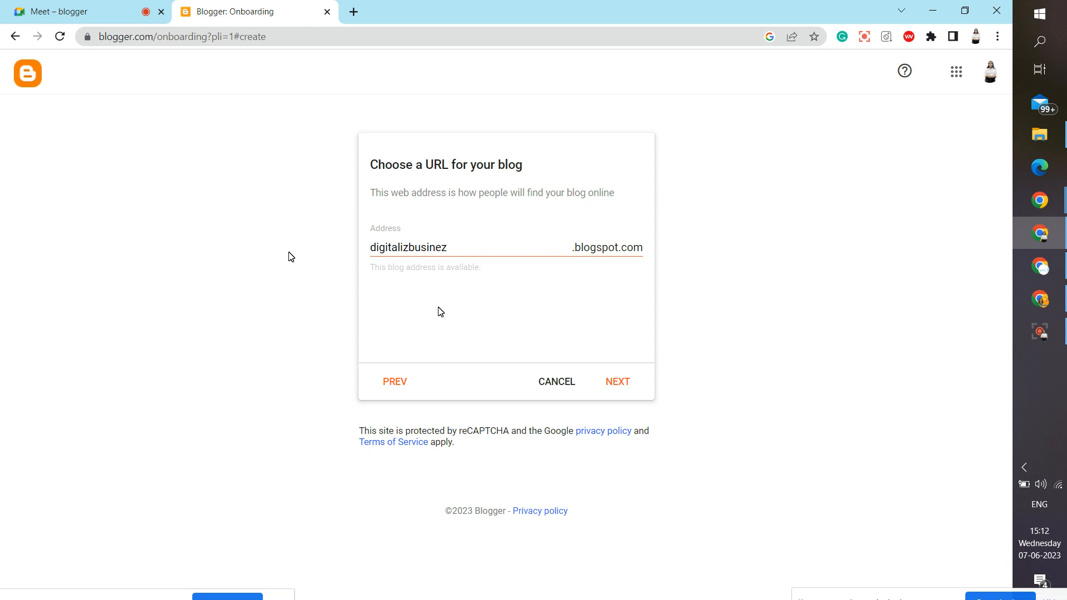
left_click(619, 379)
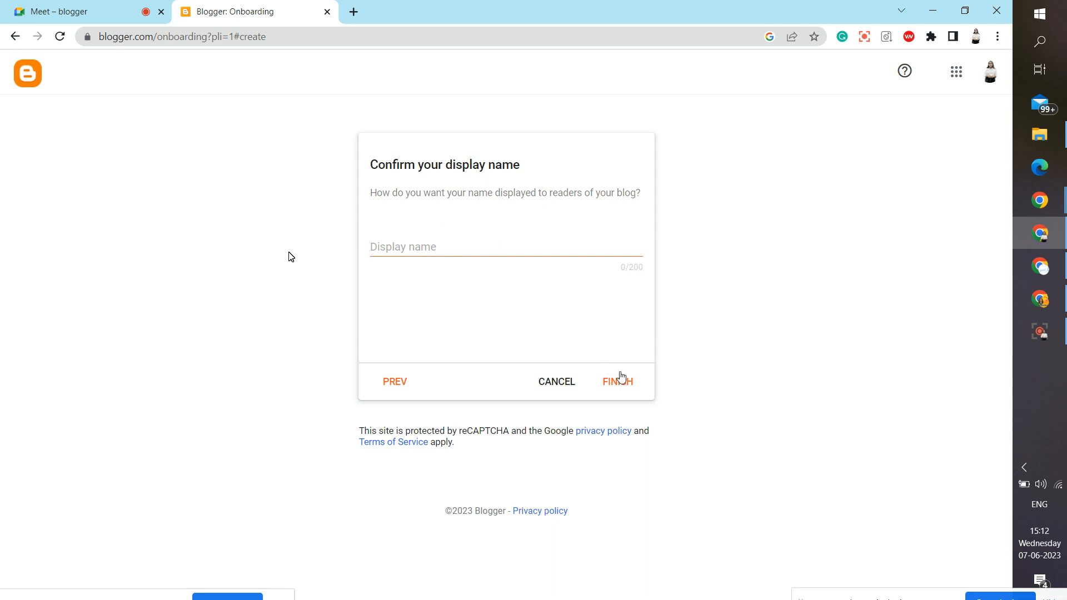
Set the display name to "Learn with" plus the owner's first name and finish creating the blog.
left_click(452, 250)
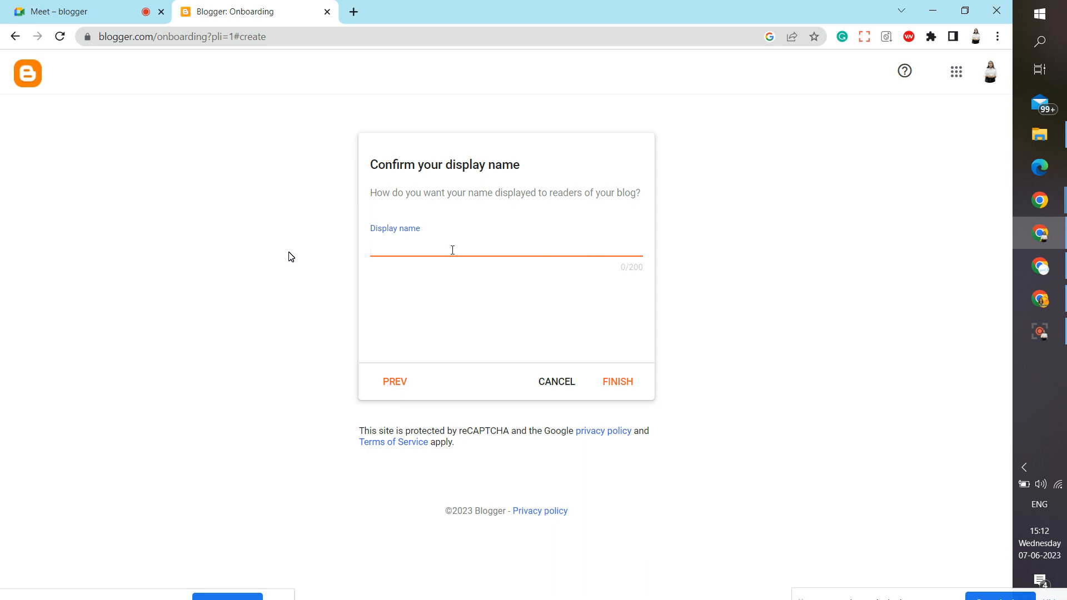
type("Learn with Ishika")
left_click(631, 383)
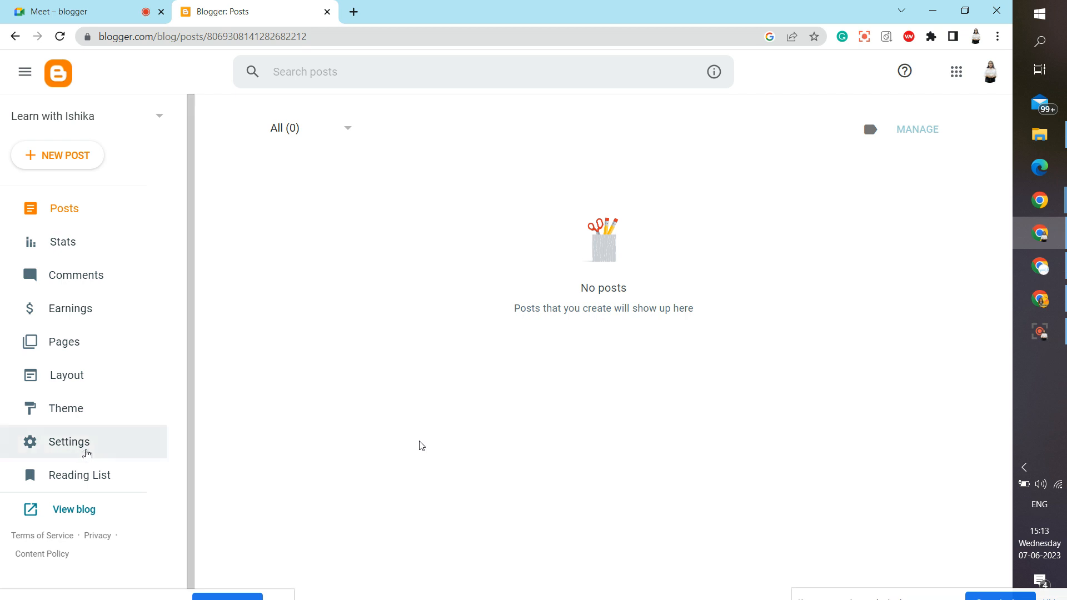
Open the blog's settings, and view the live blog to check its web address.
left_click(79, 459)
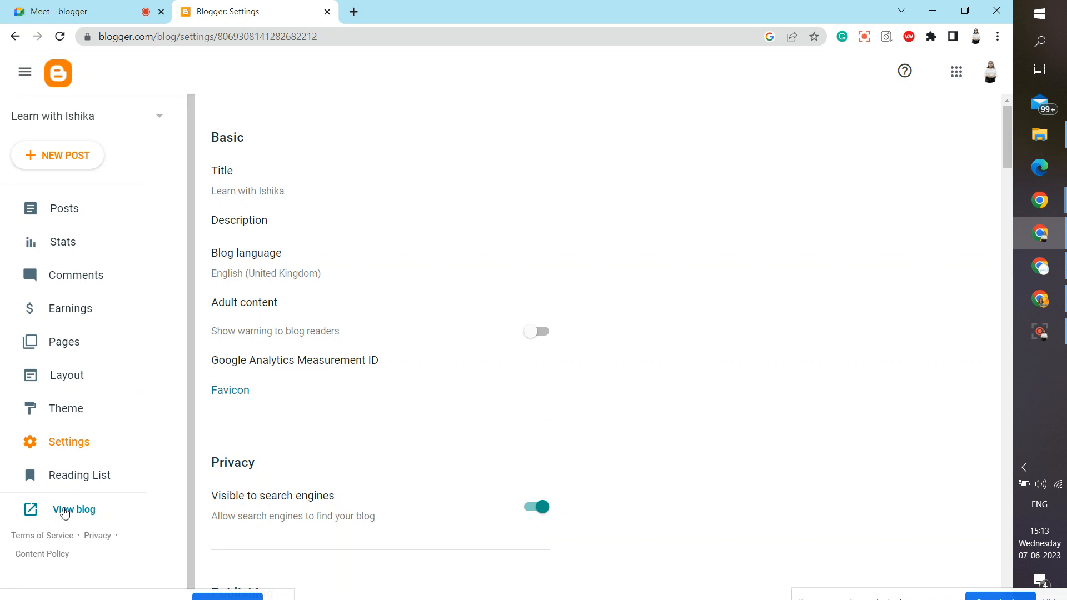
left_click(65, 510)
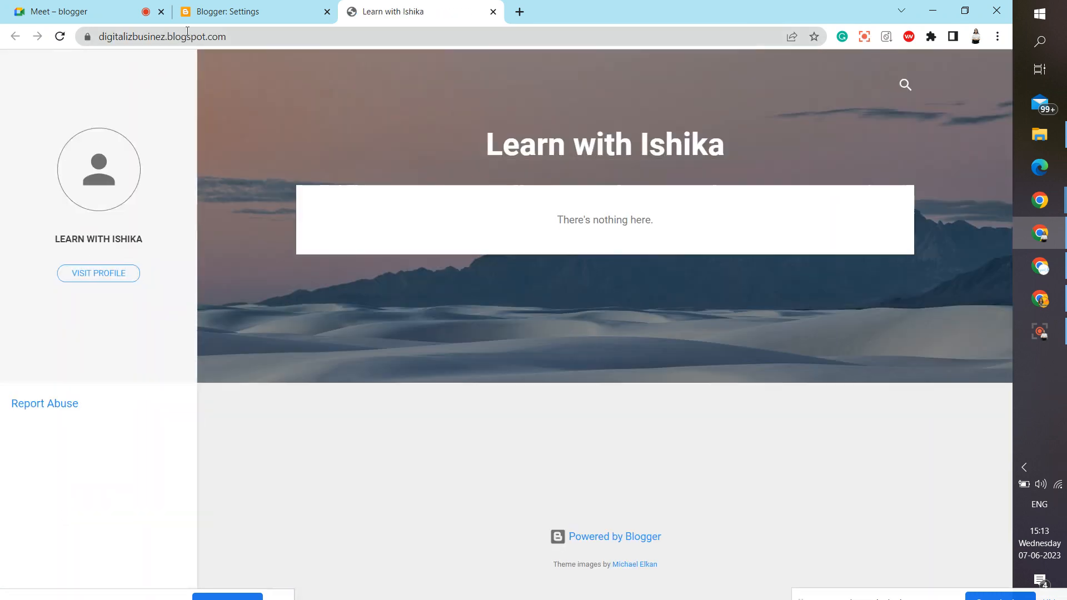
double_click(188, 34)
left_click(263, 309)
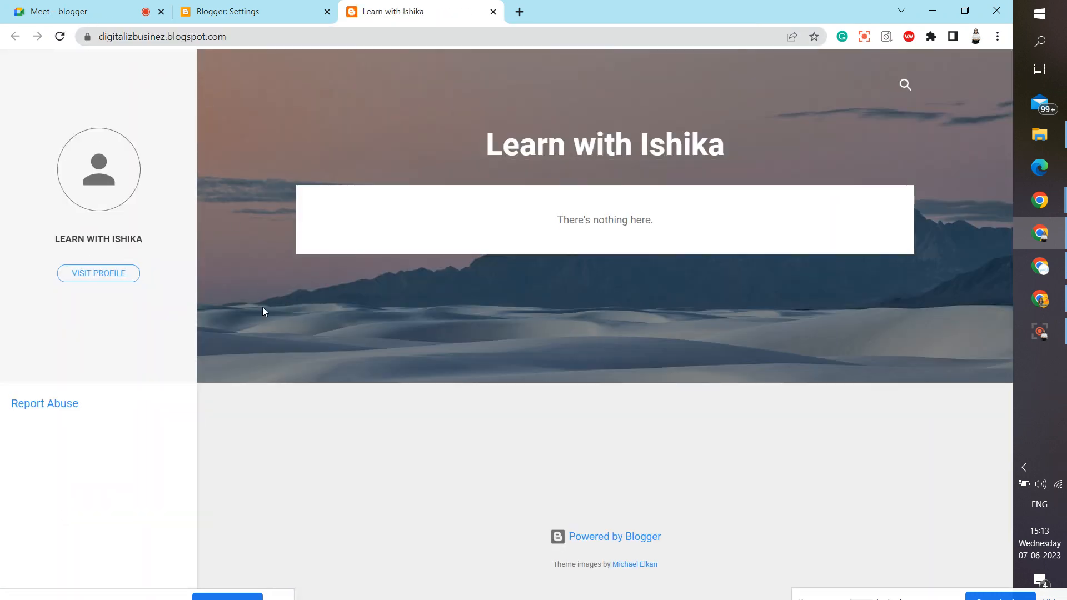
Look at the author's profile page, return to the live blog and highlight its title.
left_click(115, 185)
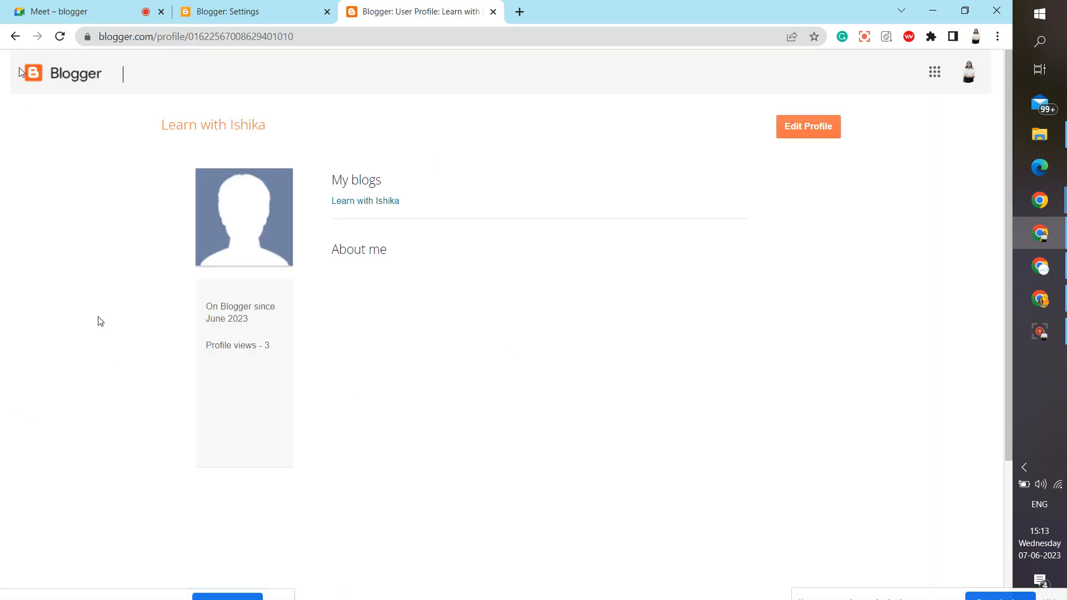
left_click(15, 43)
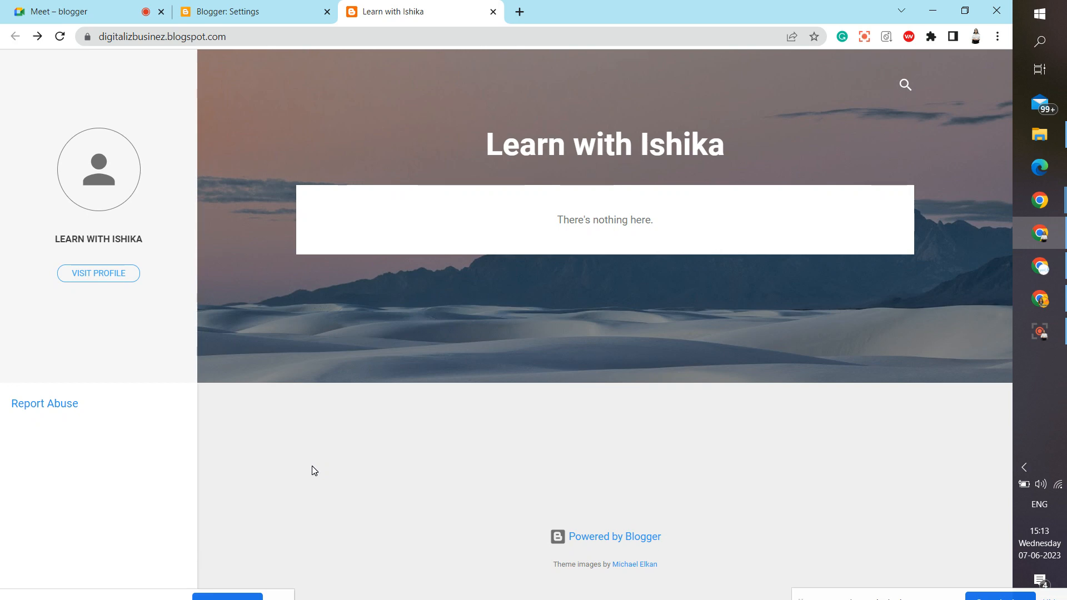
triple_click(631, 161)
Compare the title in the blog settings with the live blog, and view the title editor without changing it.
left_click(258, 7)
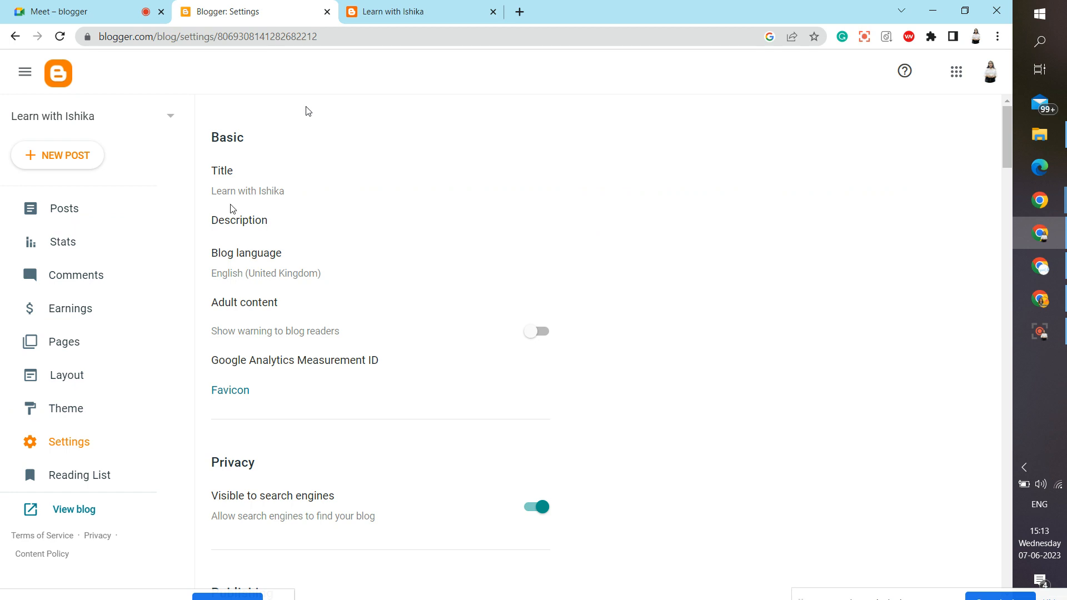
left_click(409, 7)
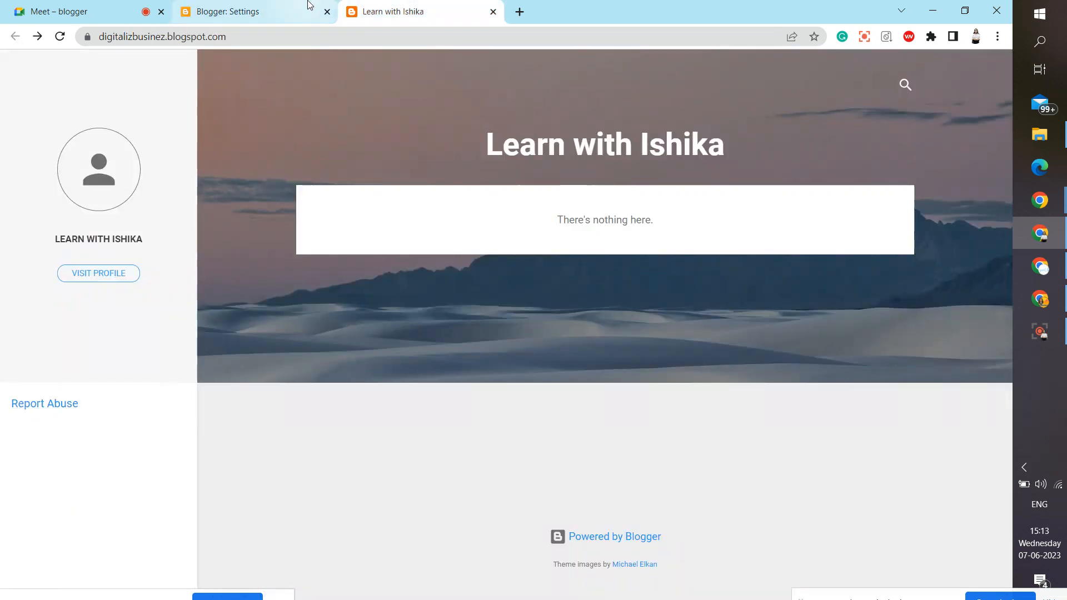
left_click(256, 10)
left_click(256, 199)
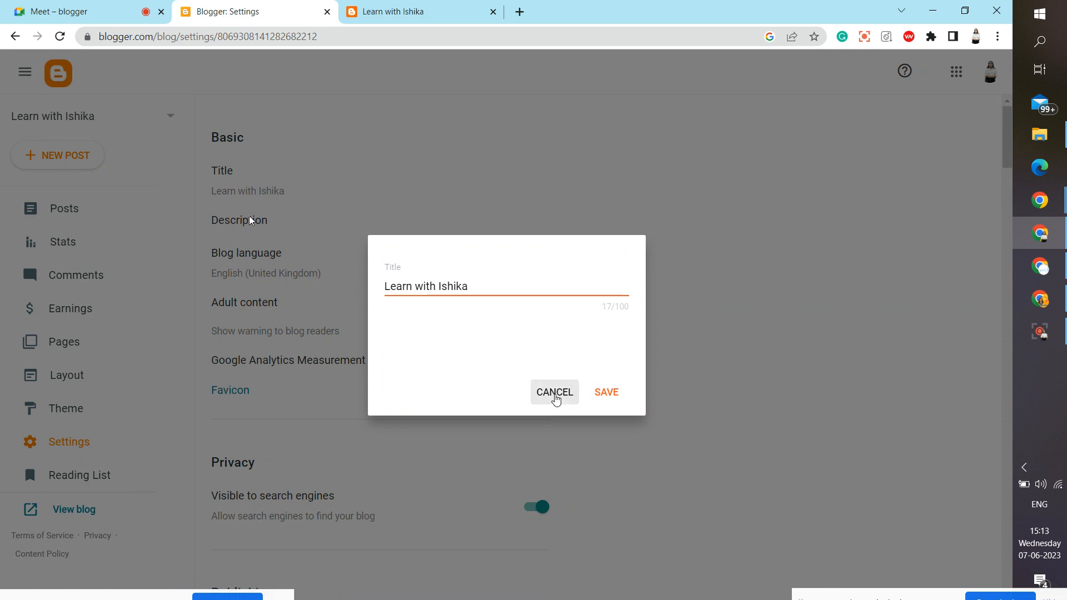
left_click(555, 394)
Enter the blog description "Learn to digitalize your business with" followed by the owner's full name.
left_click(227, 221)
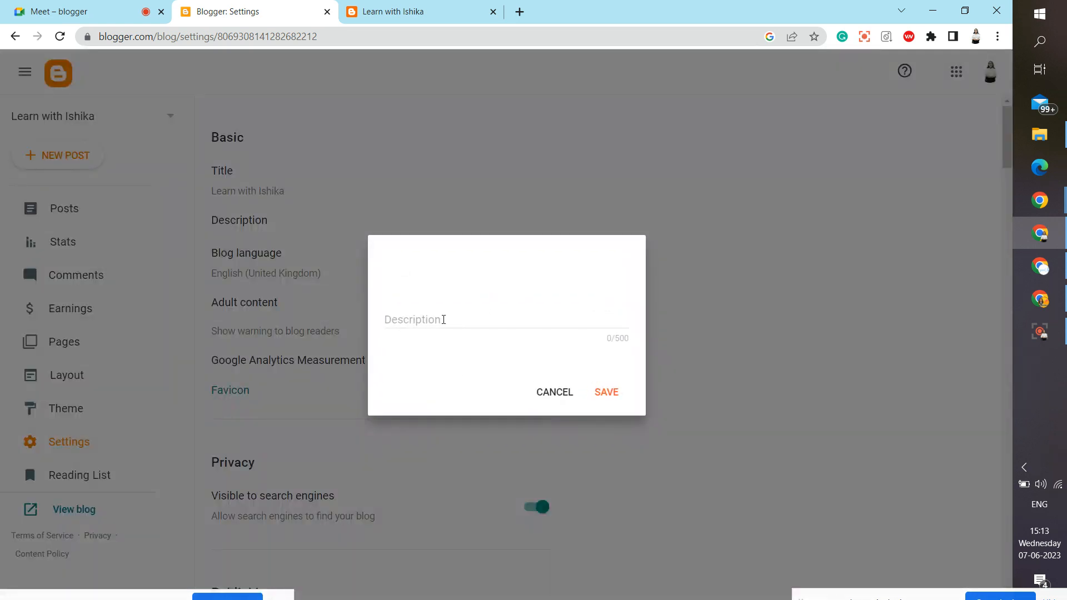
left_click(444, 320)
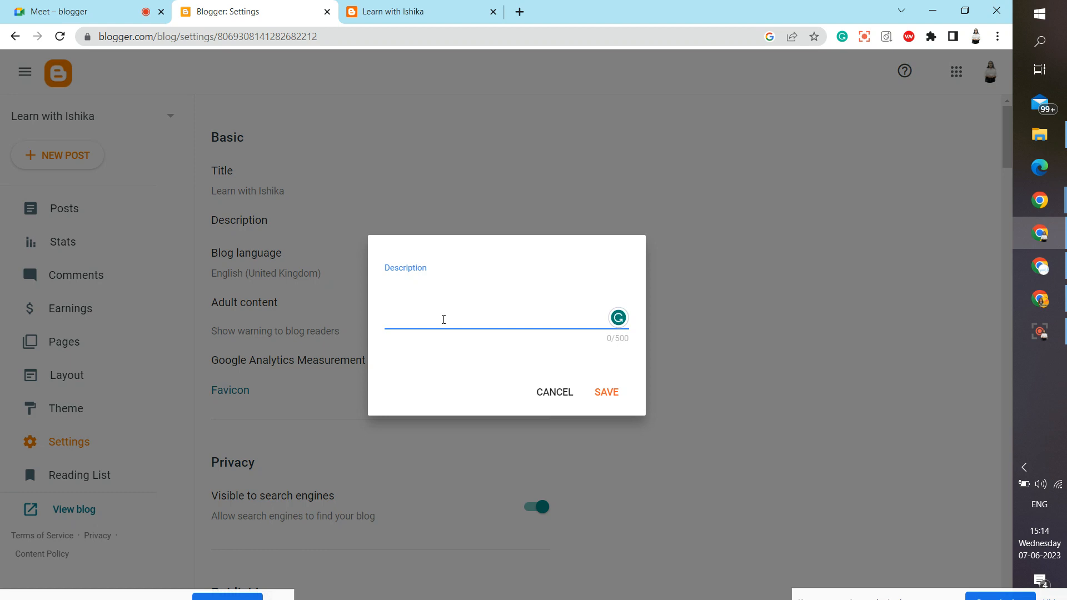
type("Lean t")
key("BackSpace")
key("BackSpace")
key("BackSpace")
key("BackSpace")
type("arn to digitalize your")
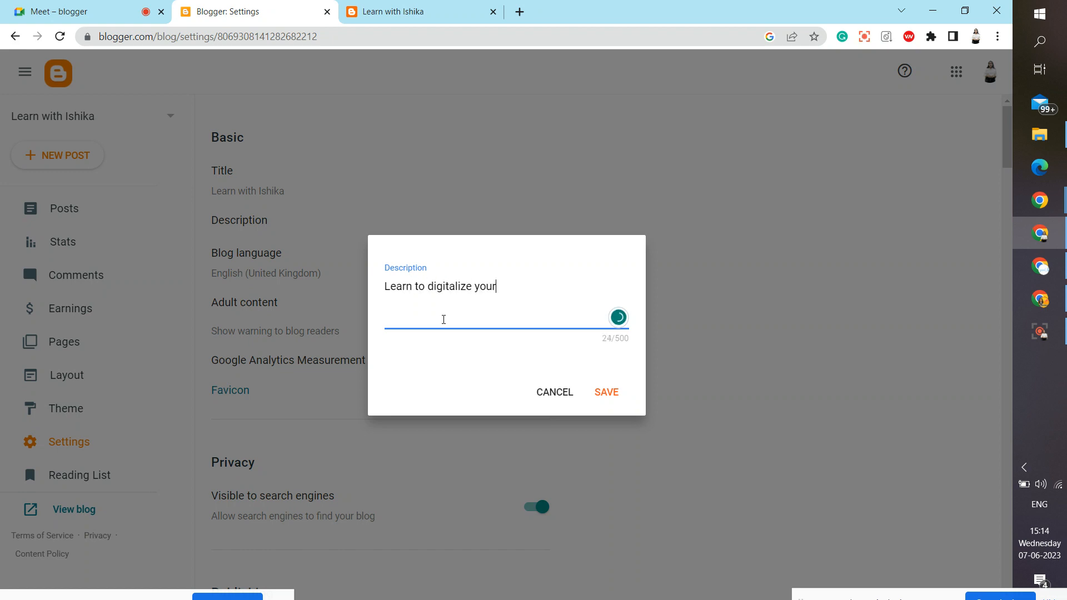
type(" business with ishik")
type("a jain")
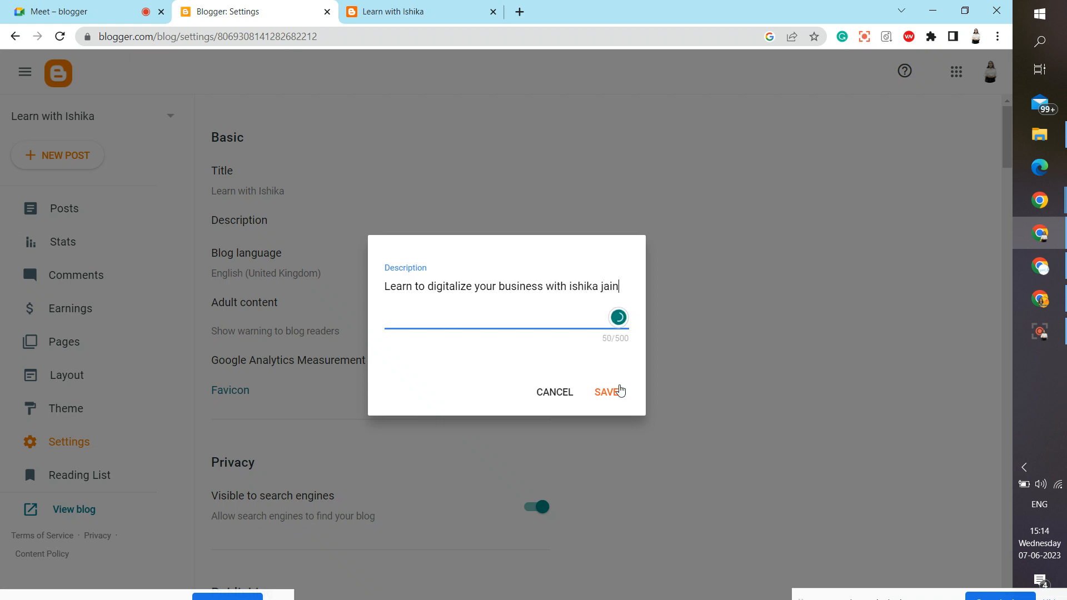
Capitalise the owner's first name in the description and save the description.
mouse_move(577, 287)
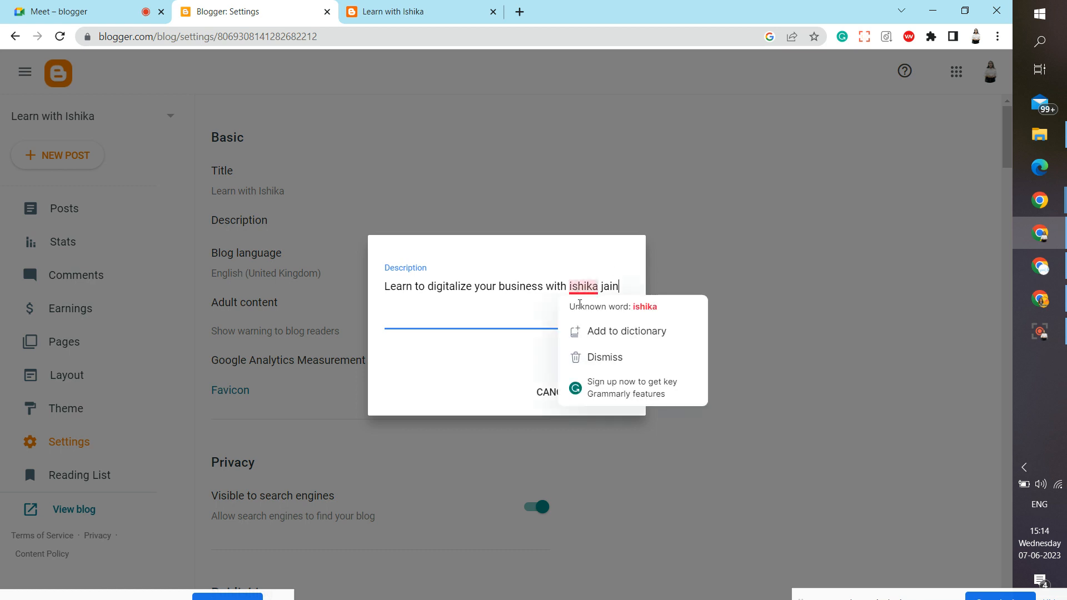
left_click(572, 287)
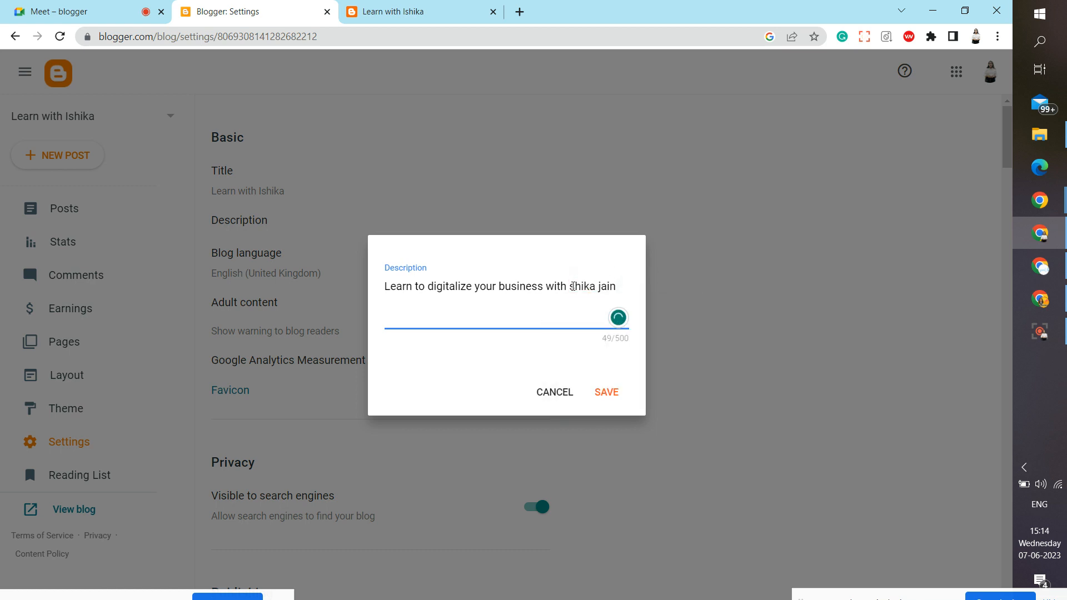
key("BackSpace")
type("I")
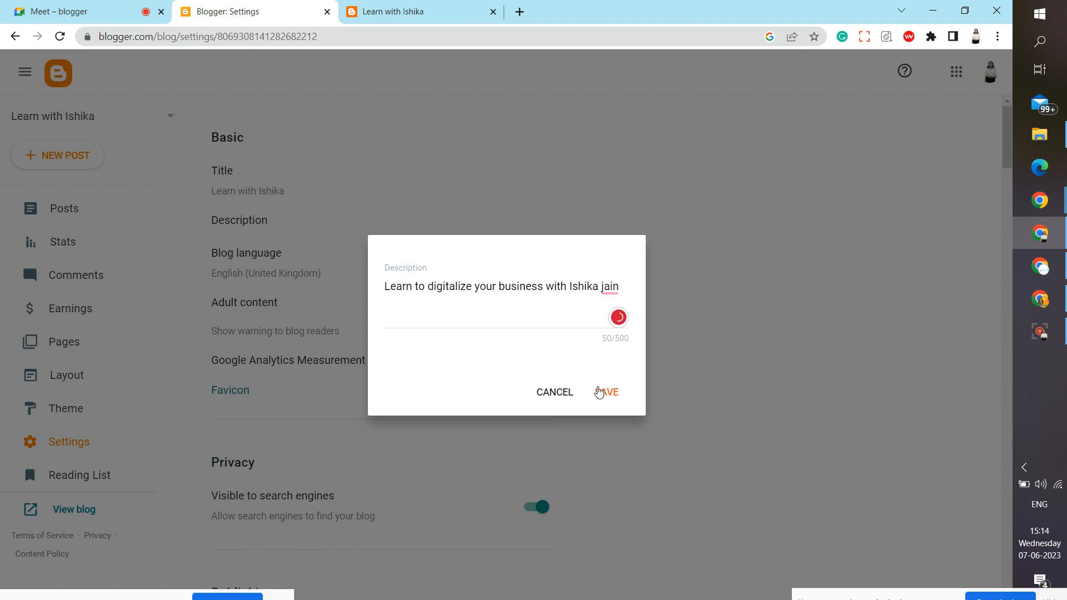
left_click(603, 392)
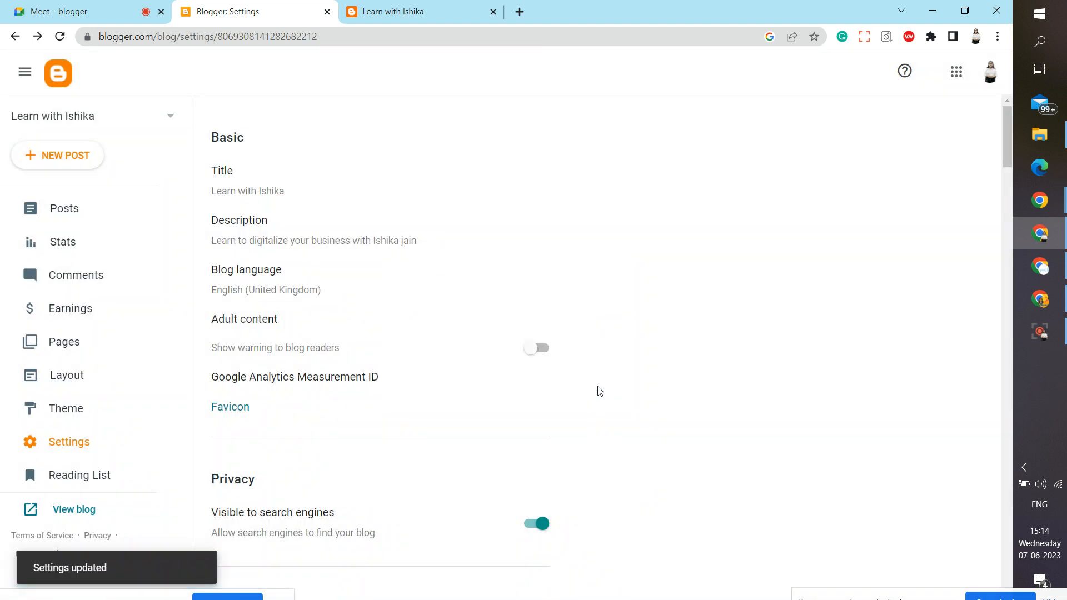
Reload the live blog and check the description under its title.
left_click(450, 7)
left_click(60, 36)
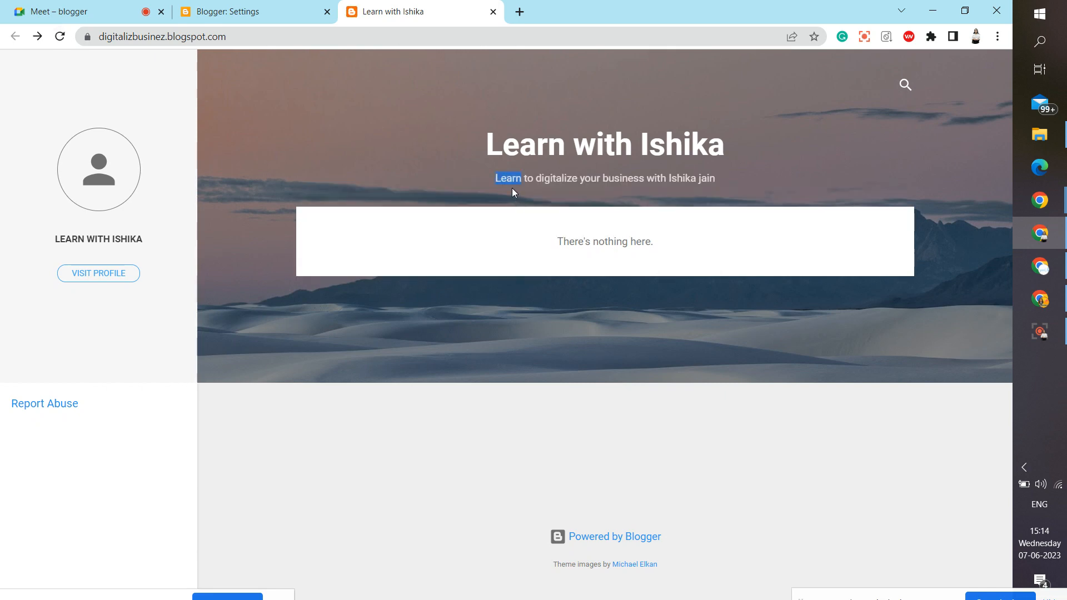
left_click(494, 480)
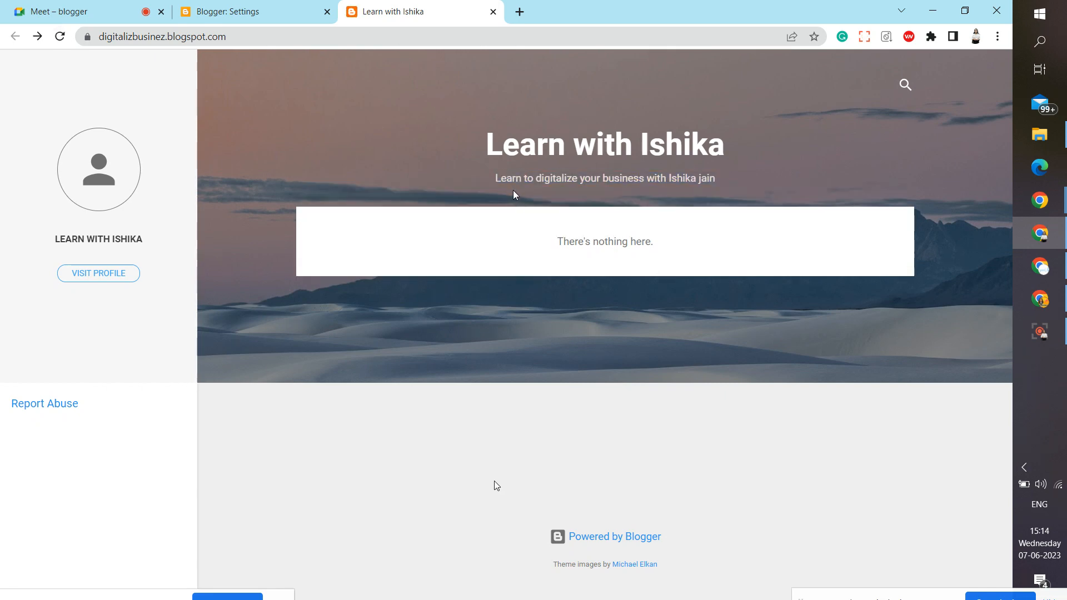
Return to the blog settings, browse the blog language options and save English (United Kingdom).
left_click(298, 7)
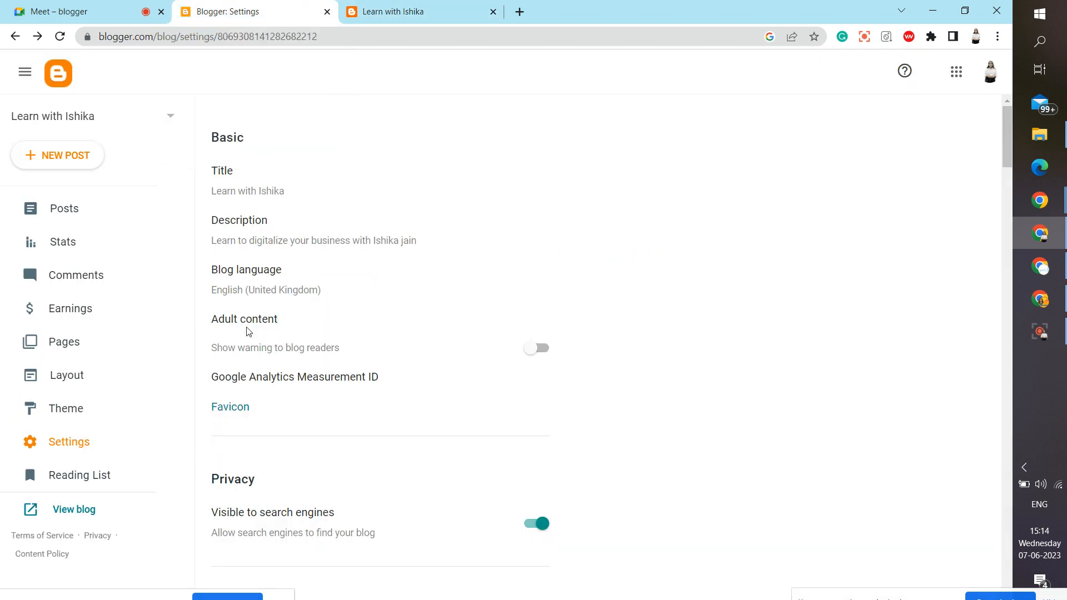
left_click(247, 282)
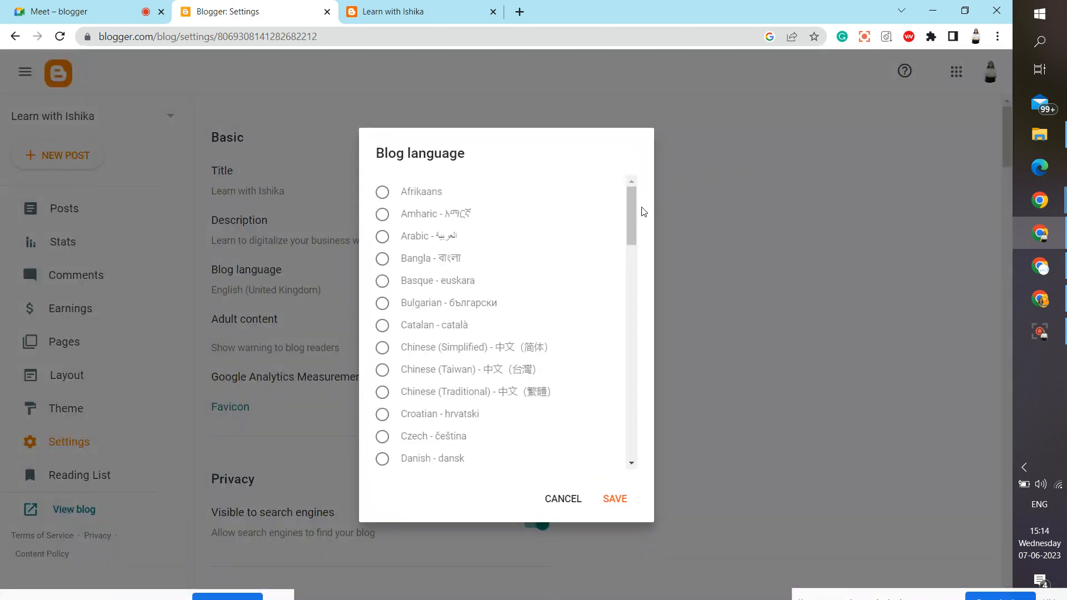
scroll(633, 221, "down", 2)
left_click_drag(631, 221, 648, 286)
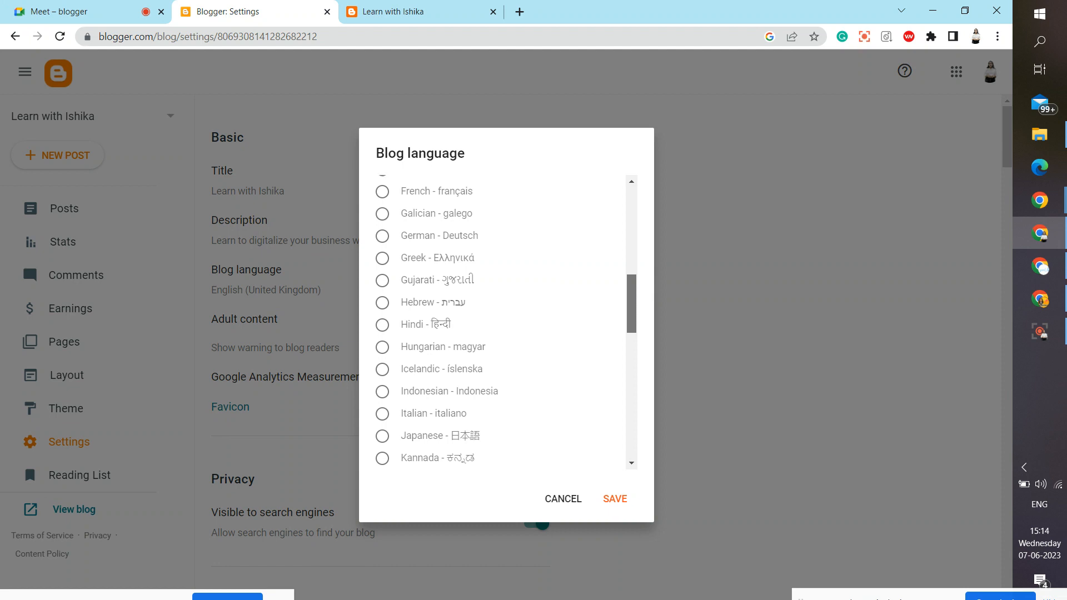
left_click_drag(650, 288, 653, 248)
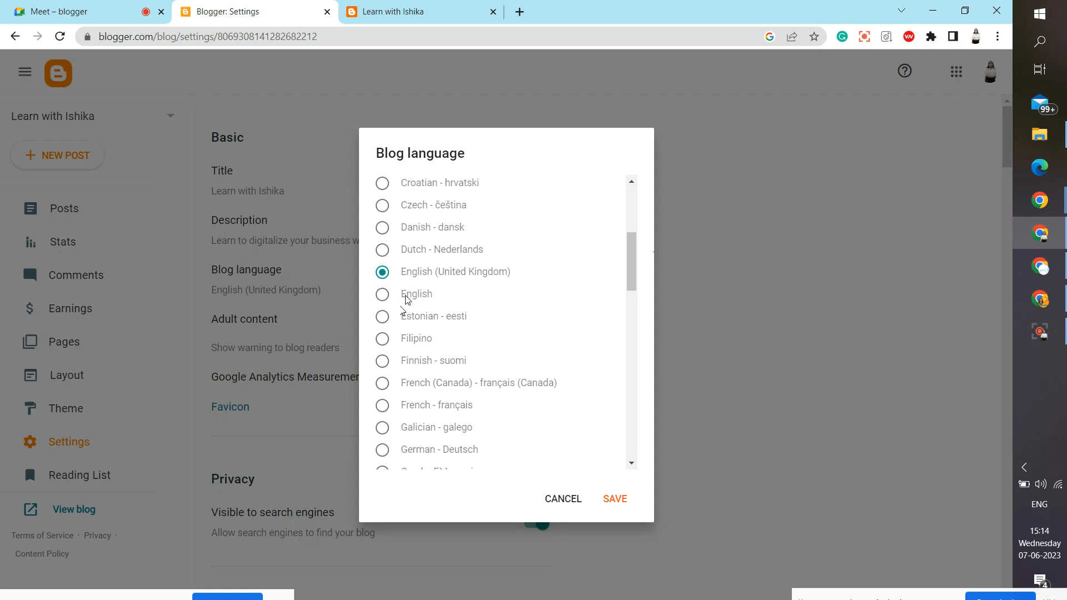
left_click(600, 499)
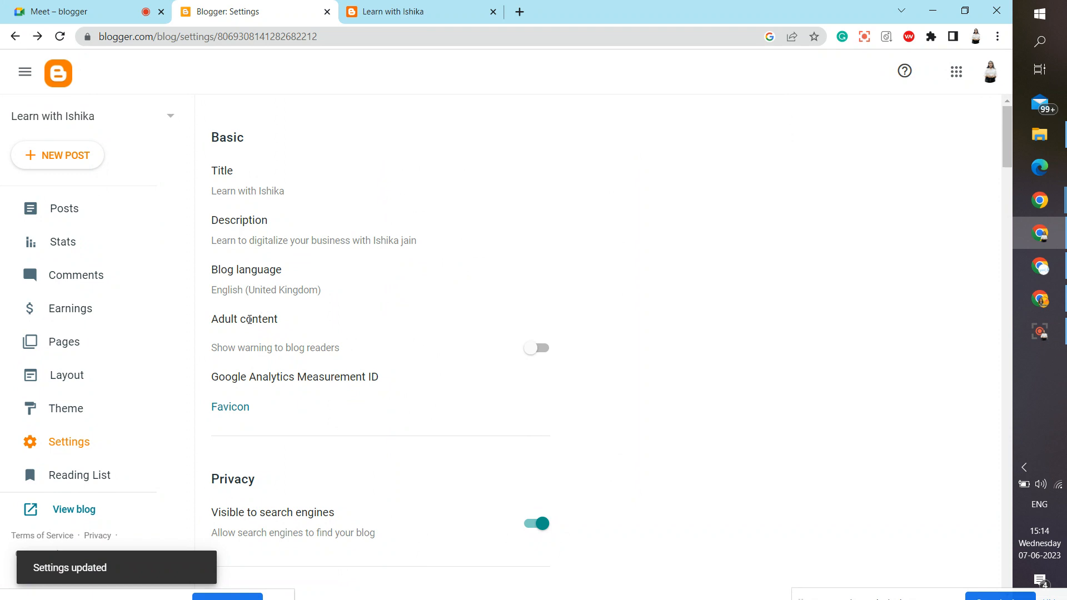
Turn on the adult content warning, reload the live blog and accept the sensitive content warning to continue.
left_click(534, 349)
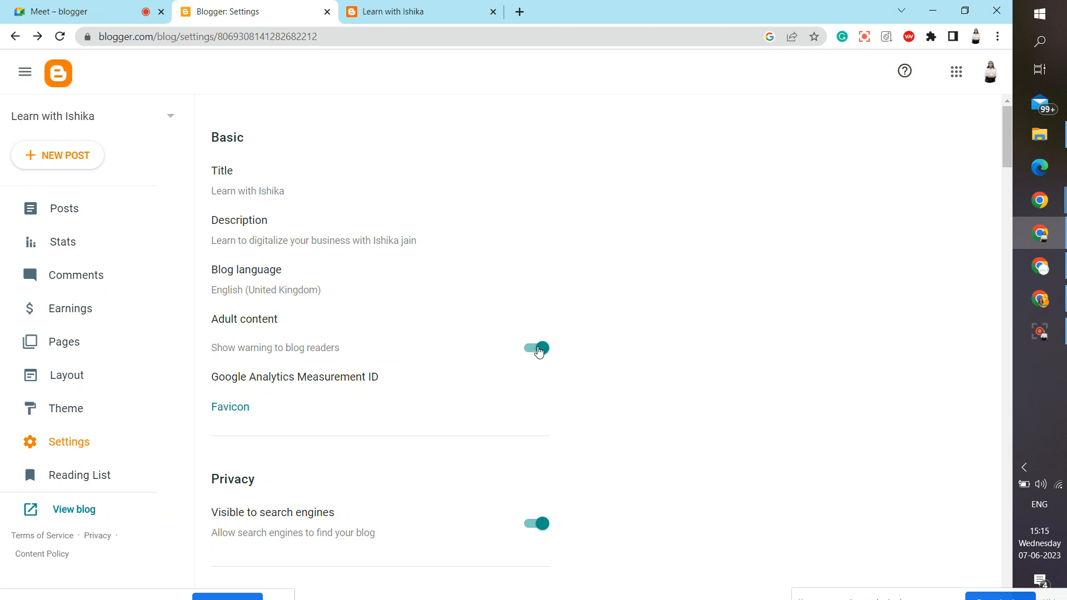
left_click(410, 10)
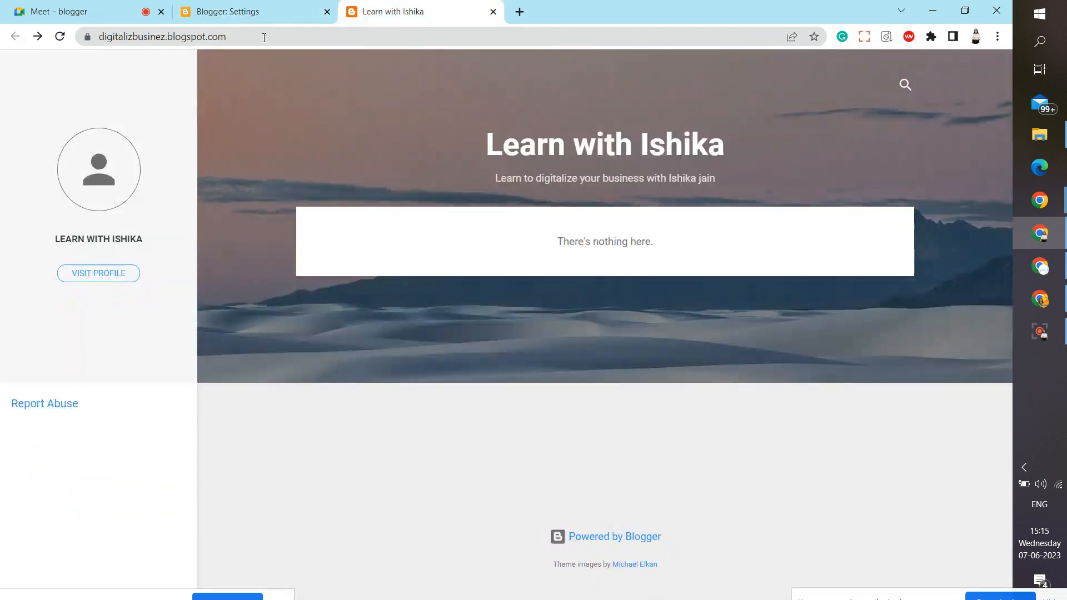
left_click(60, 37)
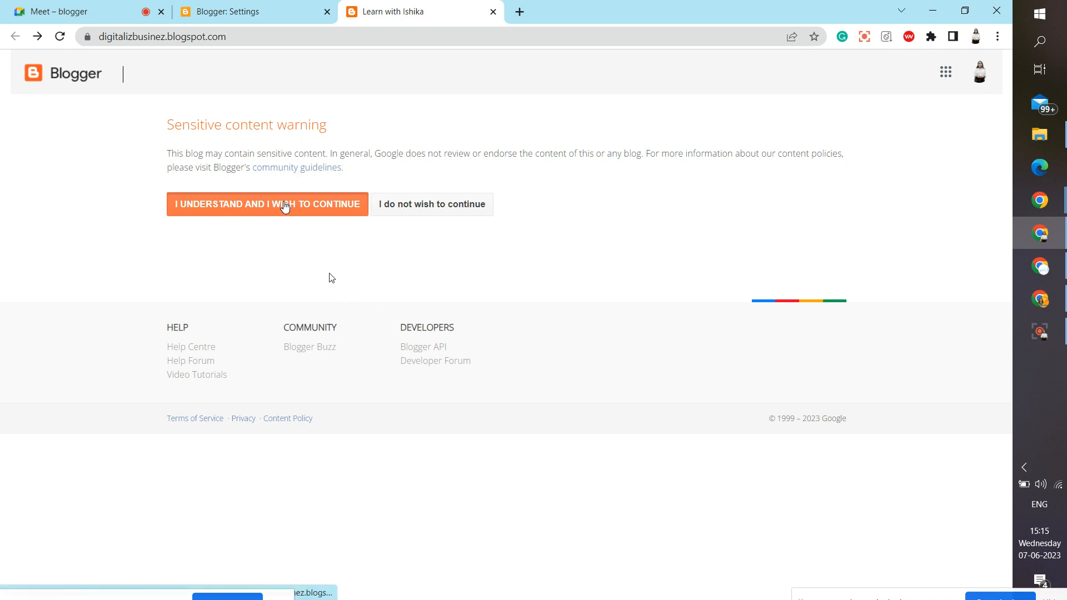
left_click(285, 206)
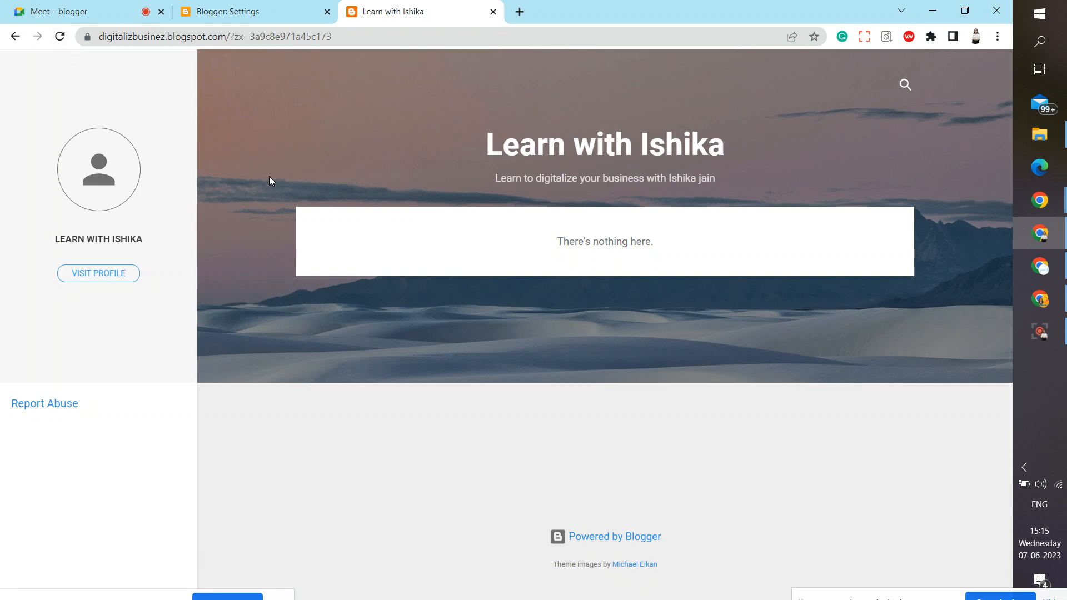
Close the live blog, reopen it from the blog settings and copy its web address.
left_click(493, 11)
left_click(63, 514)
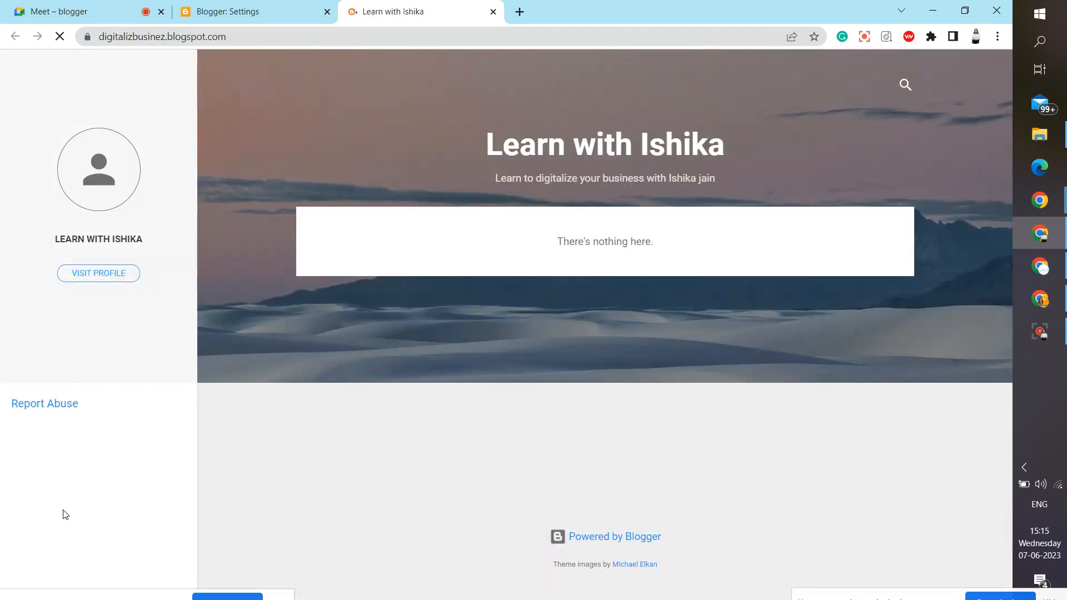
left_click(421, 36)
key("ctrl+c")
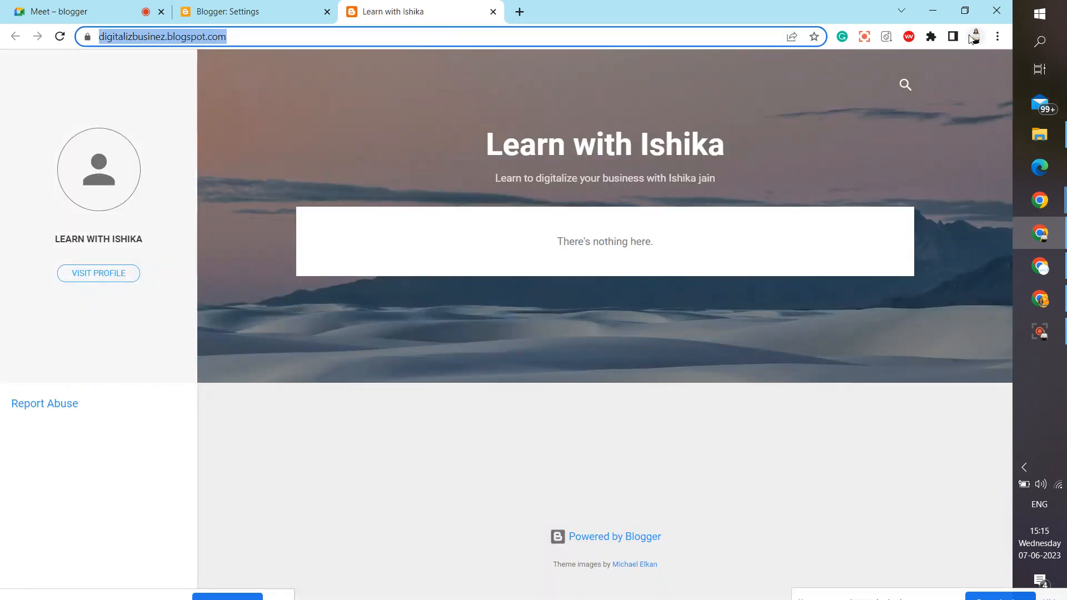
Open the copied blog address in another Chrome profile, decline the sensitive content warning and close the page.
left_click(1035, 263)
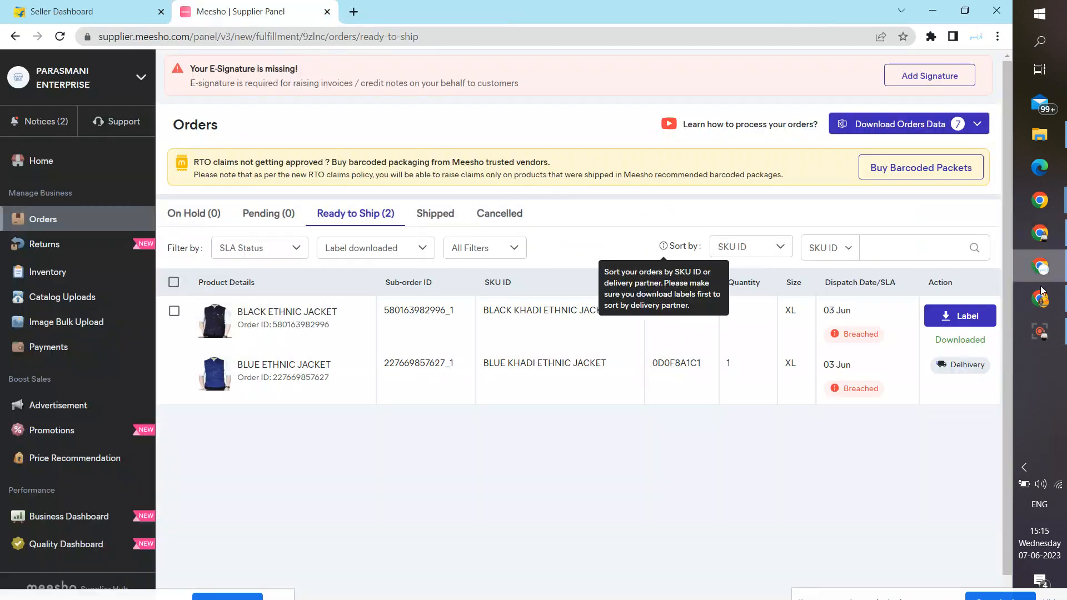
left_click(354, 9)
key("ctrl+v")
key("Return")
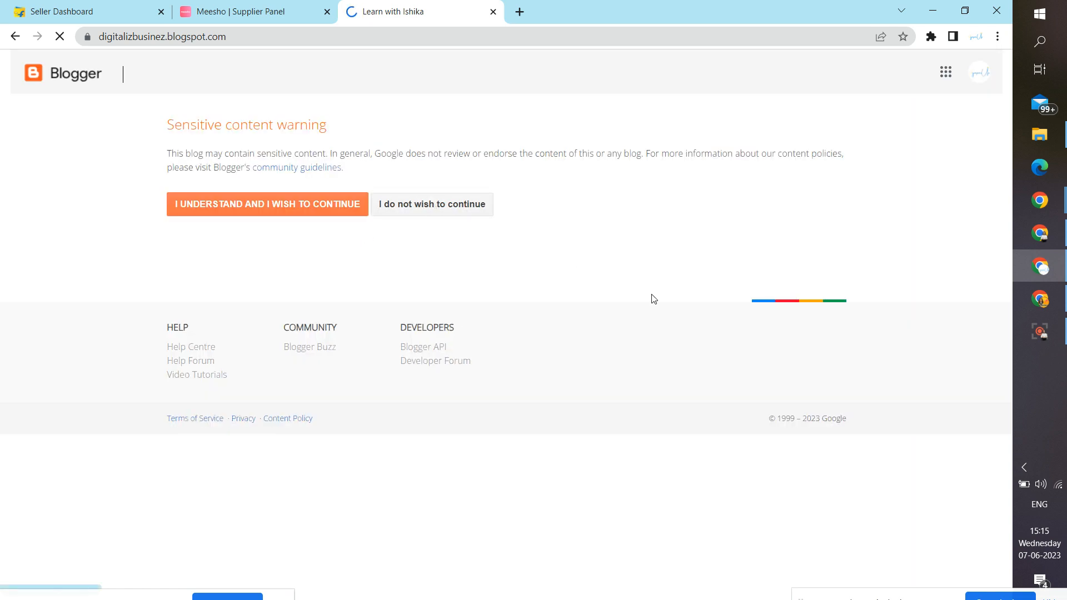
left_click(433, 206)
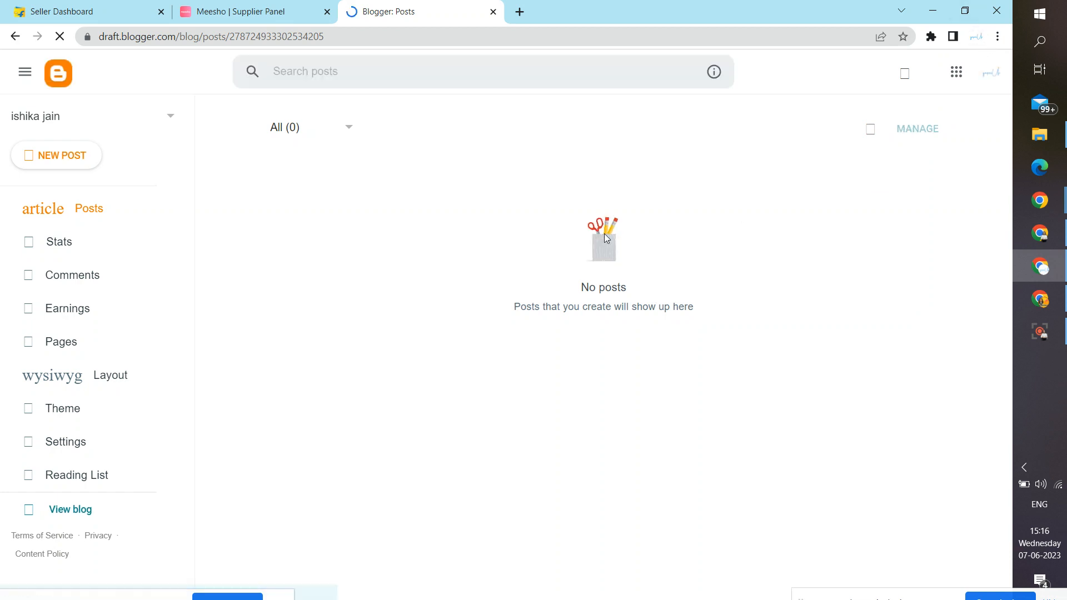
left_click(494, 11)
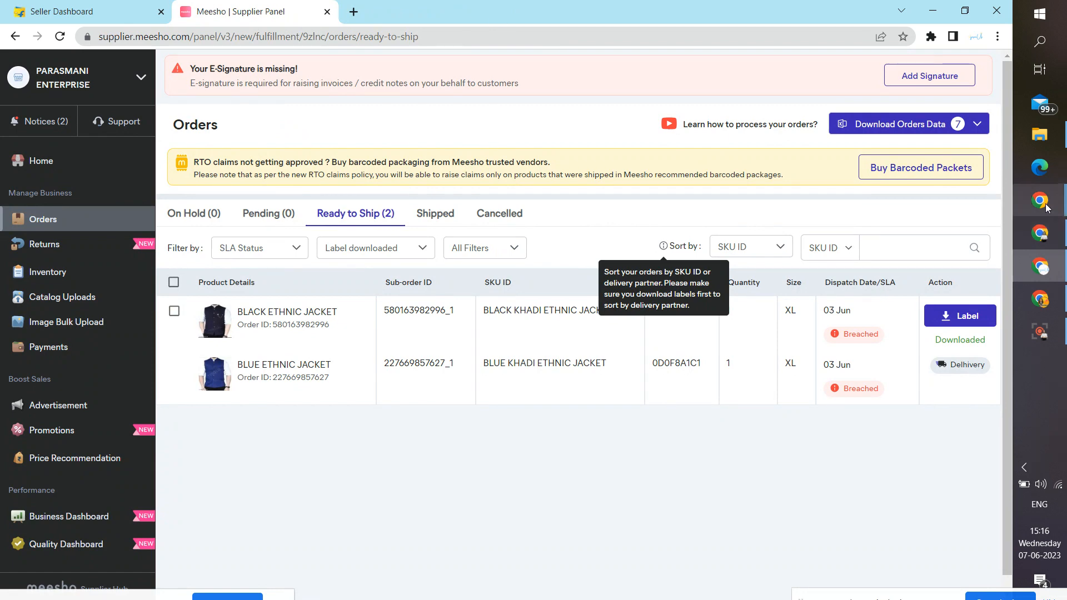
Go back to the original Chrome profile, close the live blog and turn off the adult content warning.
mouse_move(1046, 207)
left_click(933, 210)
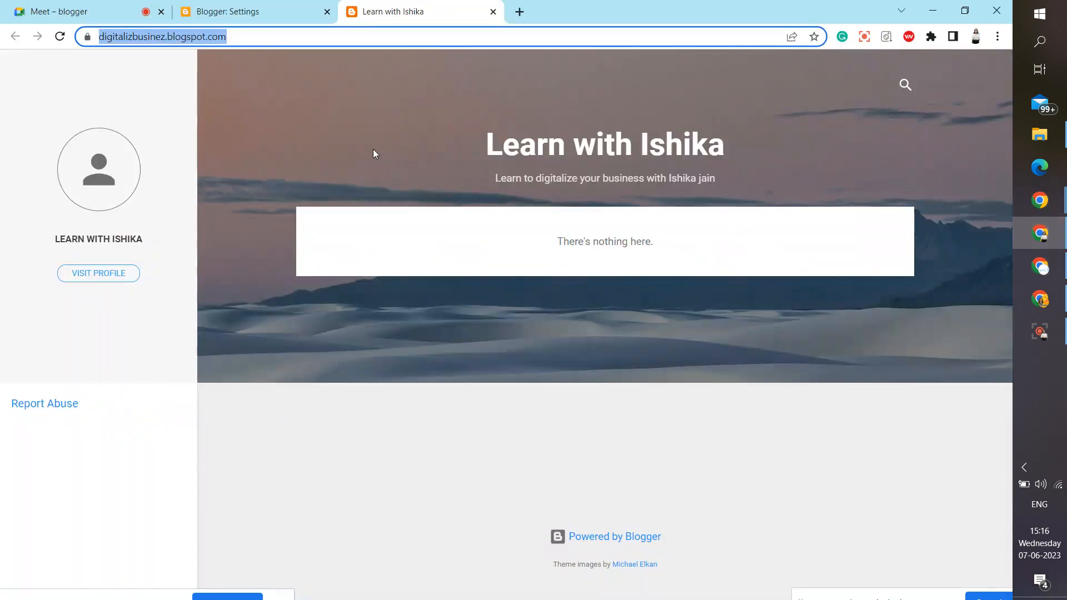
left_click(493, 12)
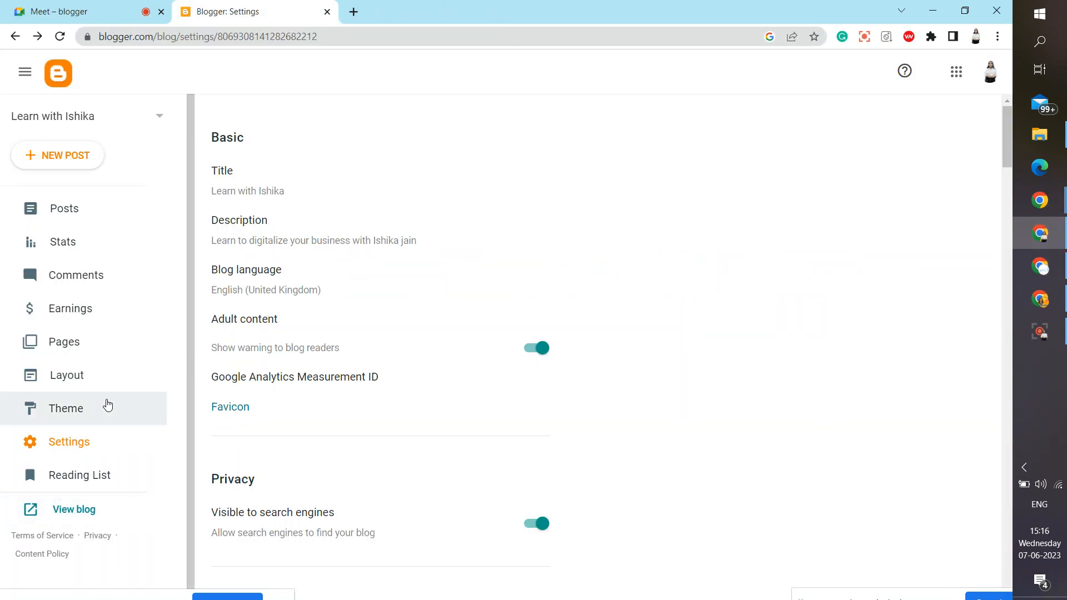
left_click(536, 348)
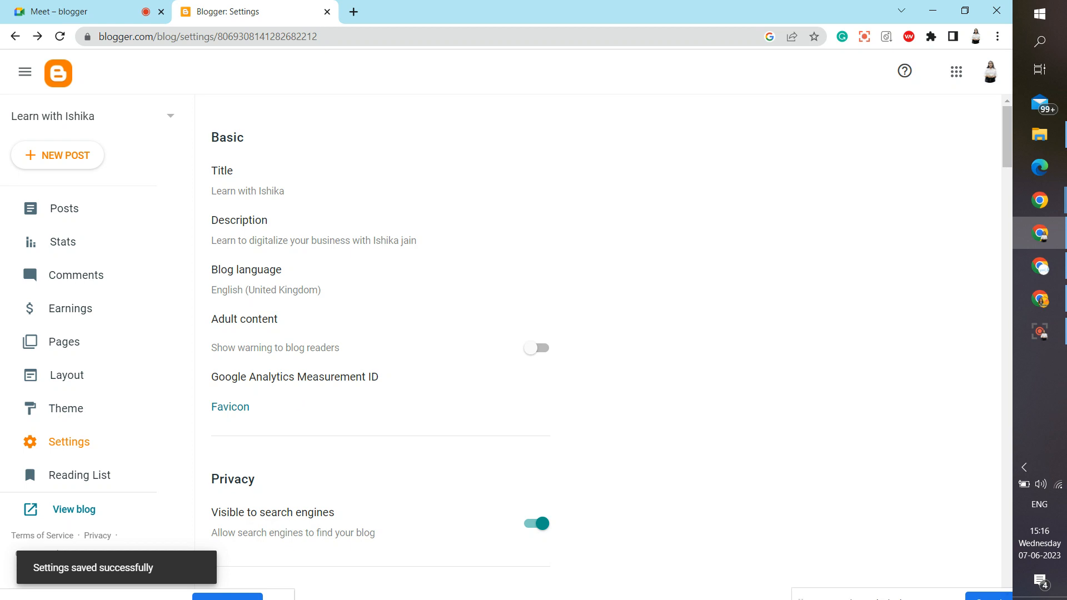
View the Google Analytics Measurement ID editor and cancel it without entering an ID.
left_click(284, 384)
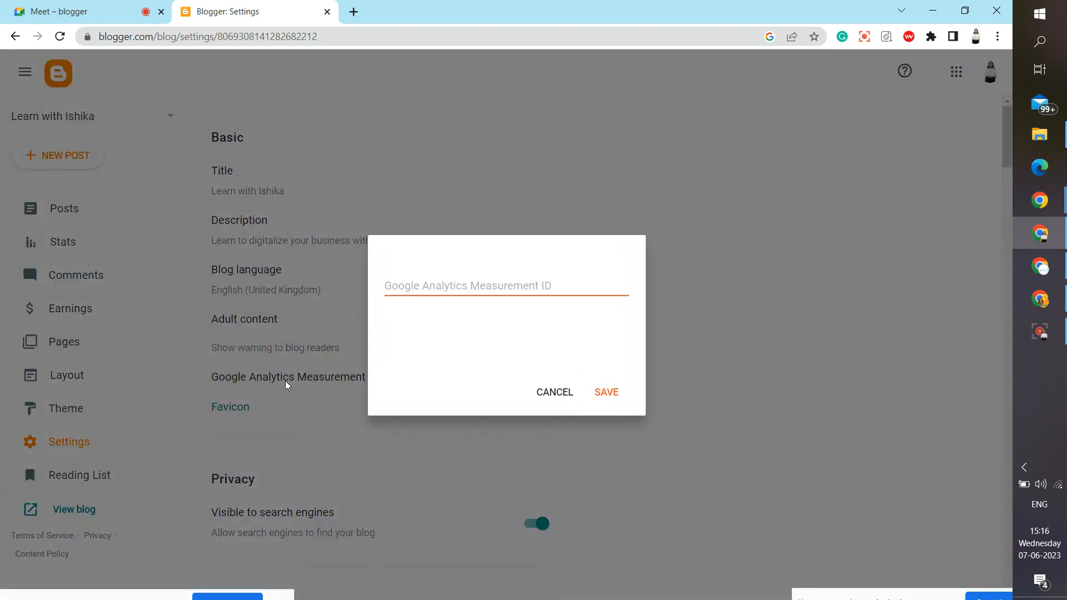
left_click(572, 395)
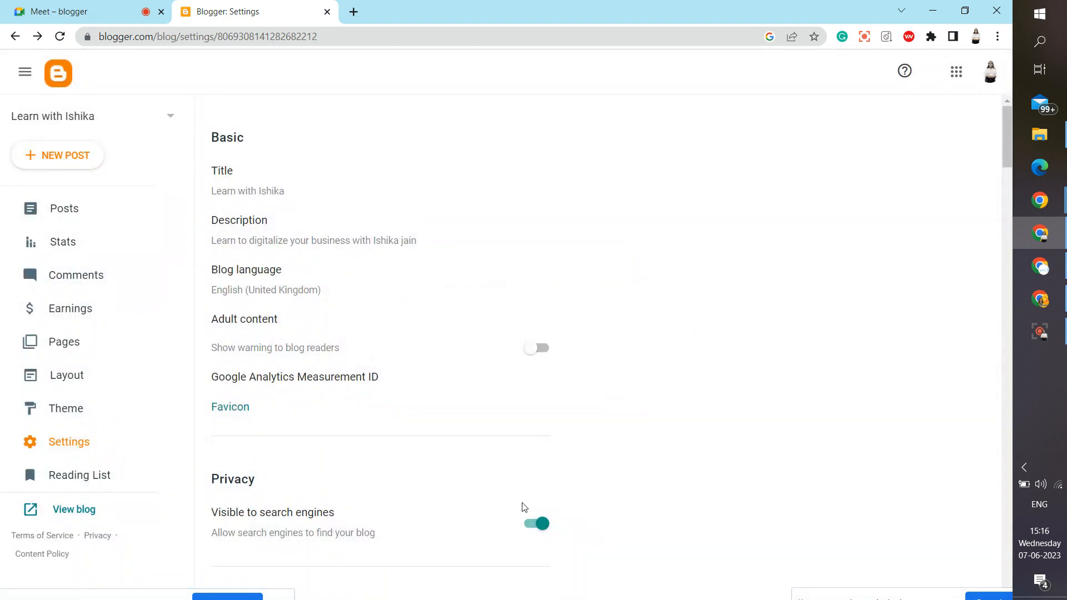
Open the favicon configuration page from the blog's basic settings.
left_click(233, 407)
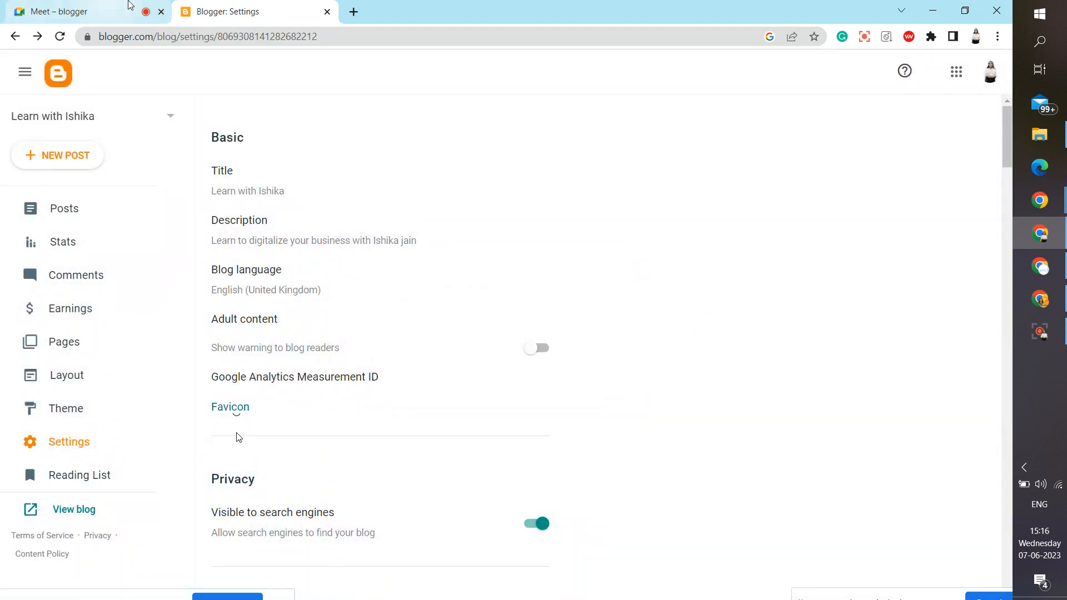
mouse_move(20, 8)
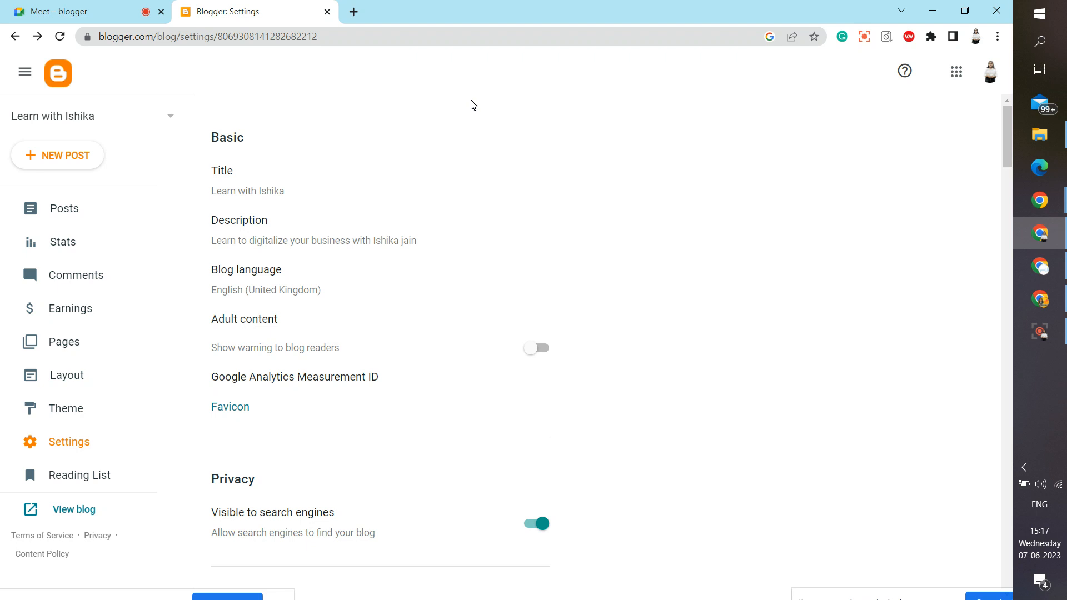
left_click(240, 411)
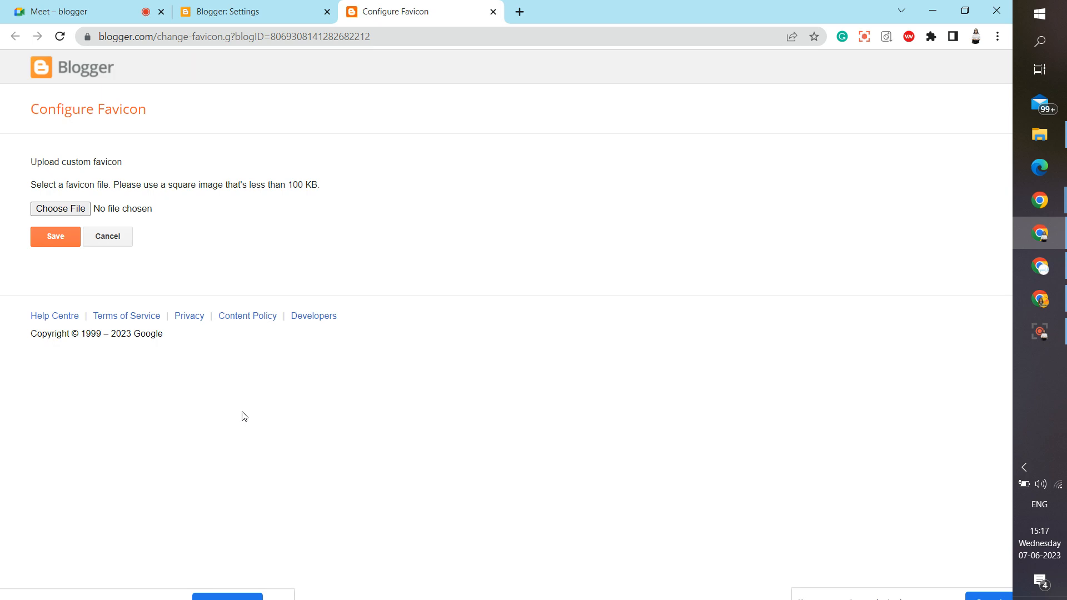
Try to save the image final-with-small-down-stairs-1-scaled from Downloads as the blog's favicon.
left_click(59, 207)
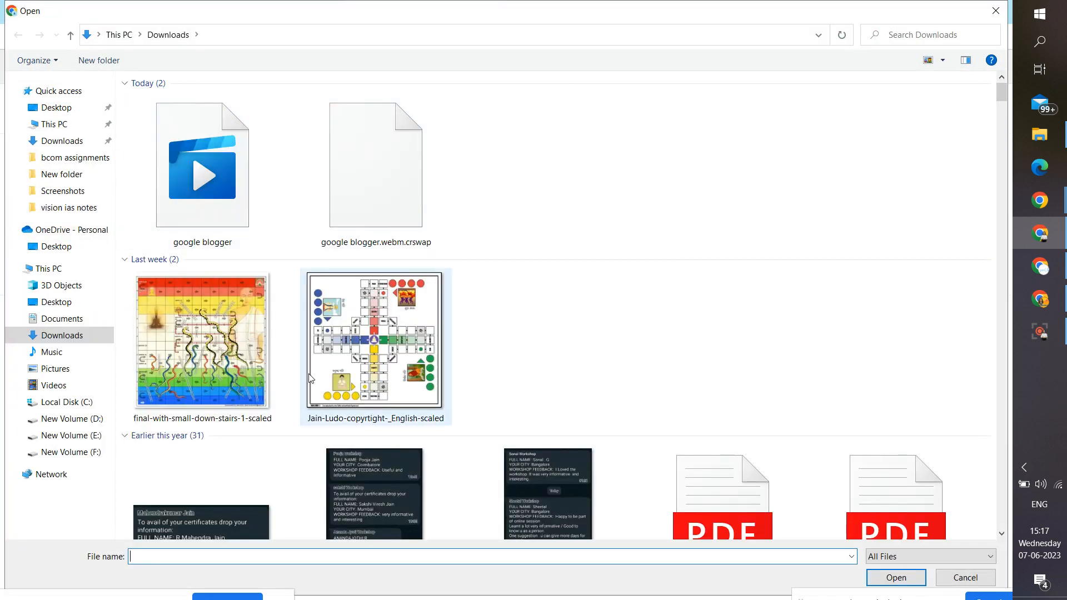
double_click(225, 378)
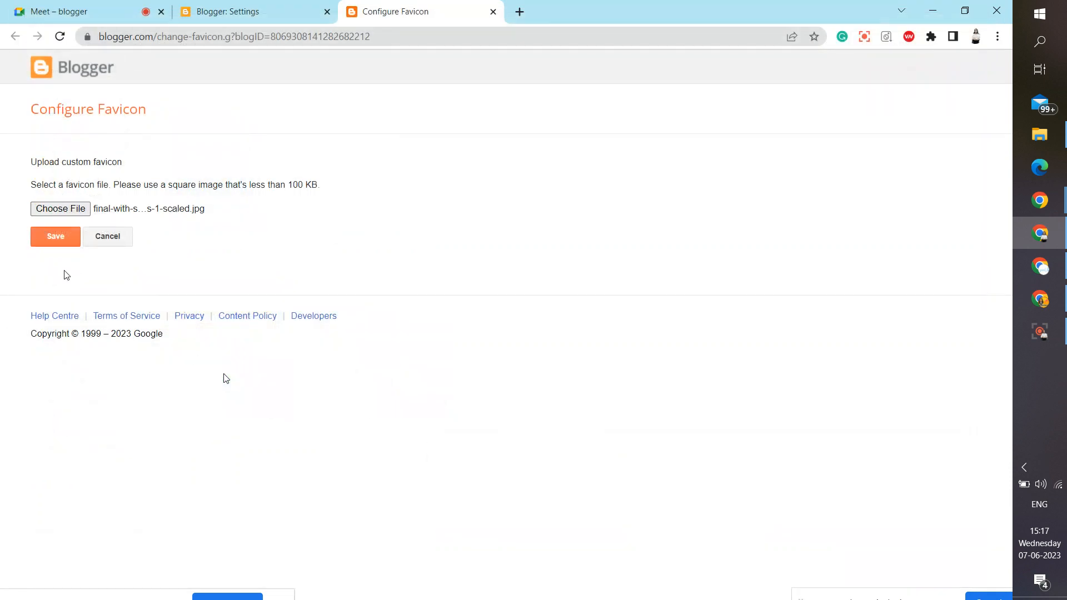
left_click(62, 247)
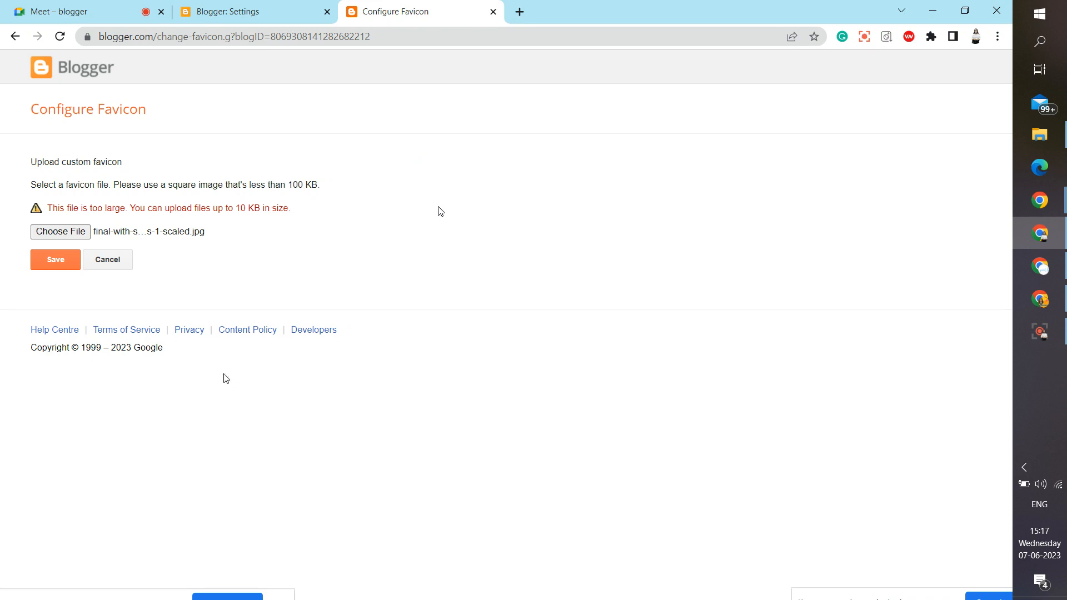
Pick the image Big Smile Gifts (9) - Copy from Downloads and save it as the blog's favicon.
left_click(56, 234)
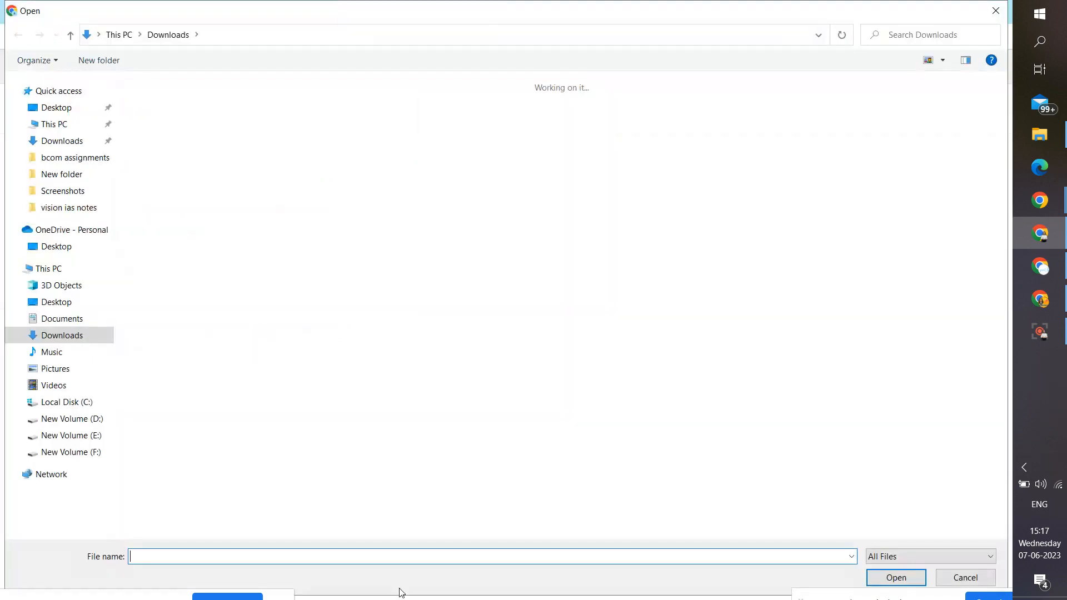
left_click(368, 472)
key("Down")
key("Down")
key("Down")
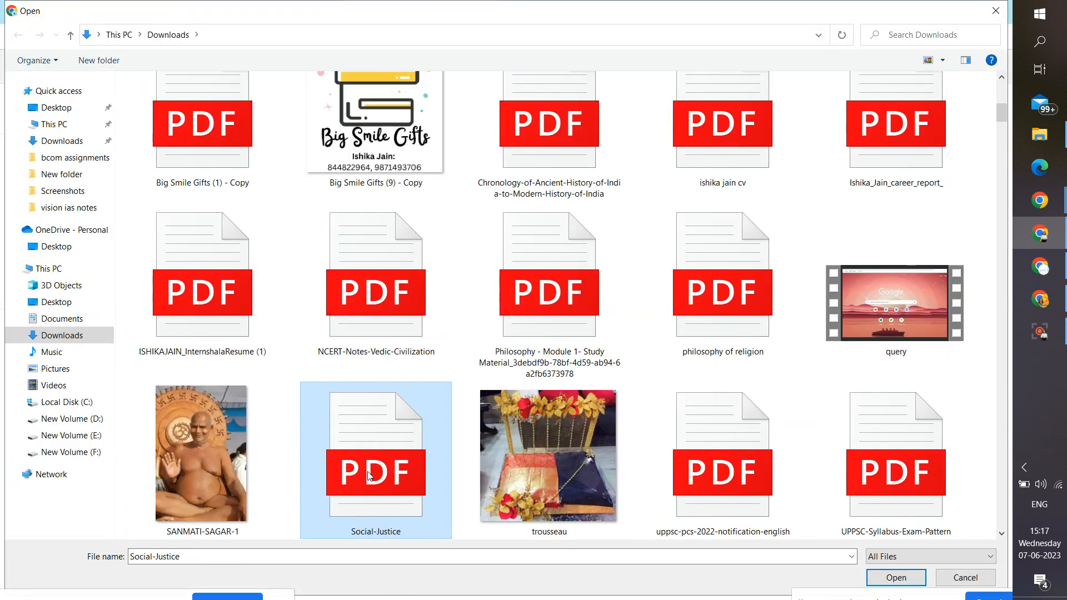
key("Up")
key("Up")
double_click(359, 173)
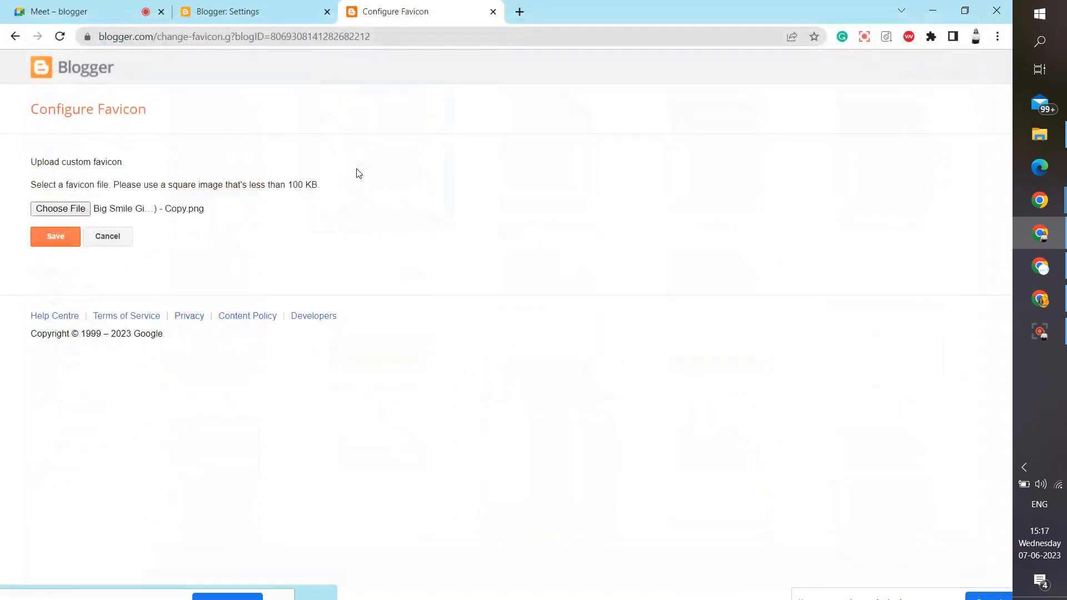
left_click(58, 241)
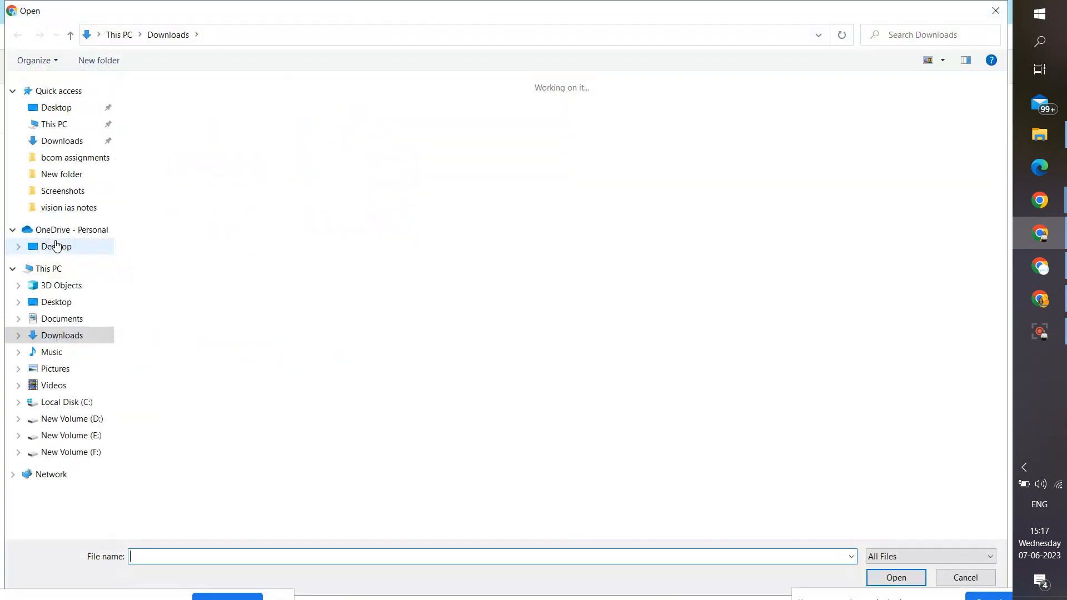
Choose the Big Smile Gifts (9) - Copy image once more and save the favicon again.
left_click(420, 499)
key("Down")
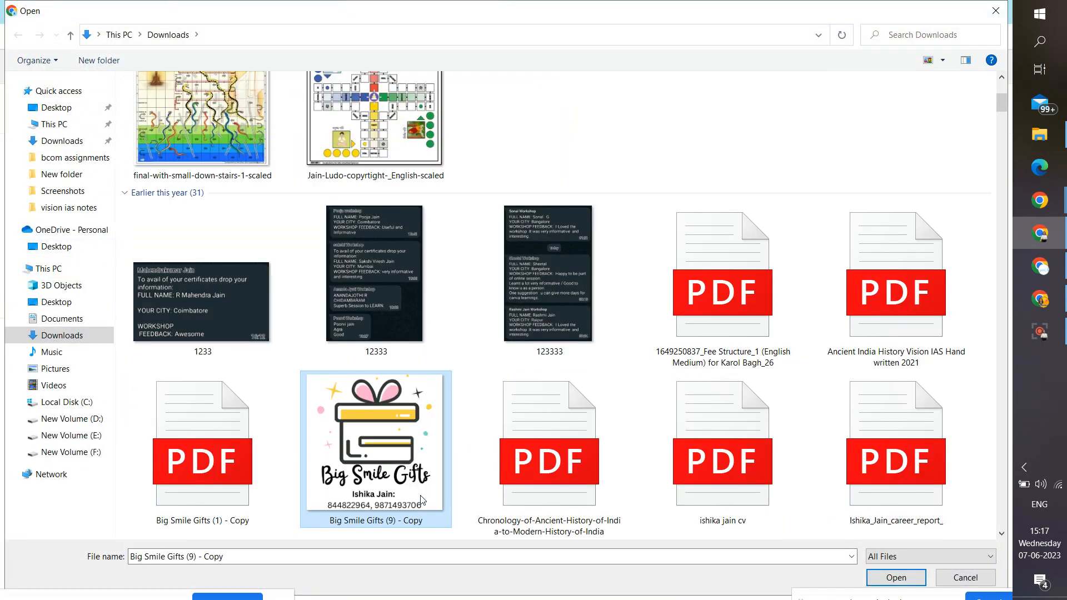
double_click(421, 499)
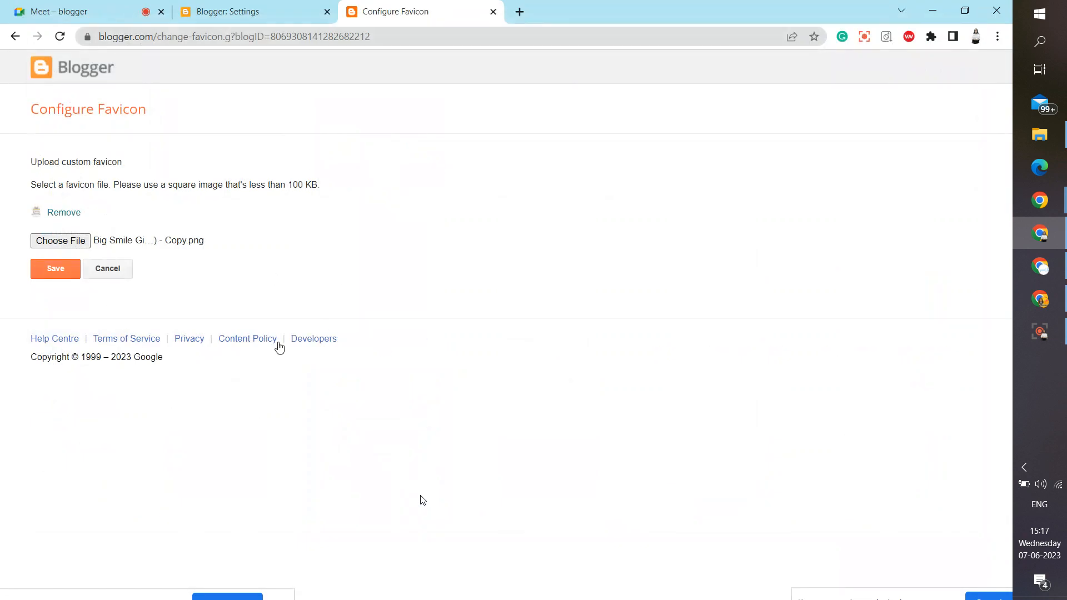
left_click(55, 273)
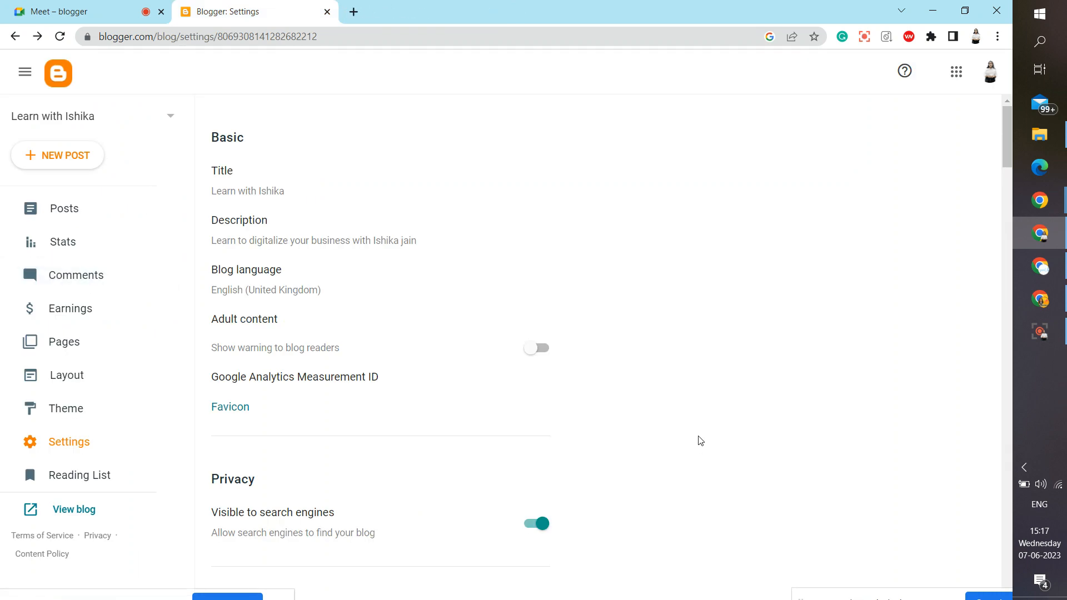
Reload the blog settings, then open the live blog and refresh it to check its favicon.
left_click(62, 40)
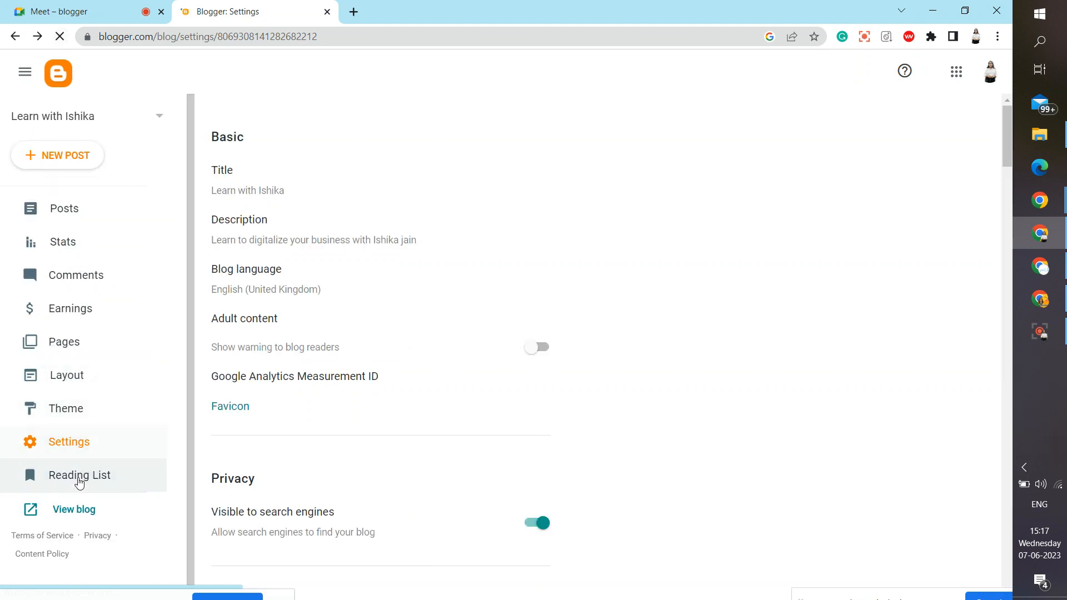
left_click(73, 508)
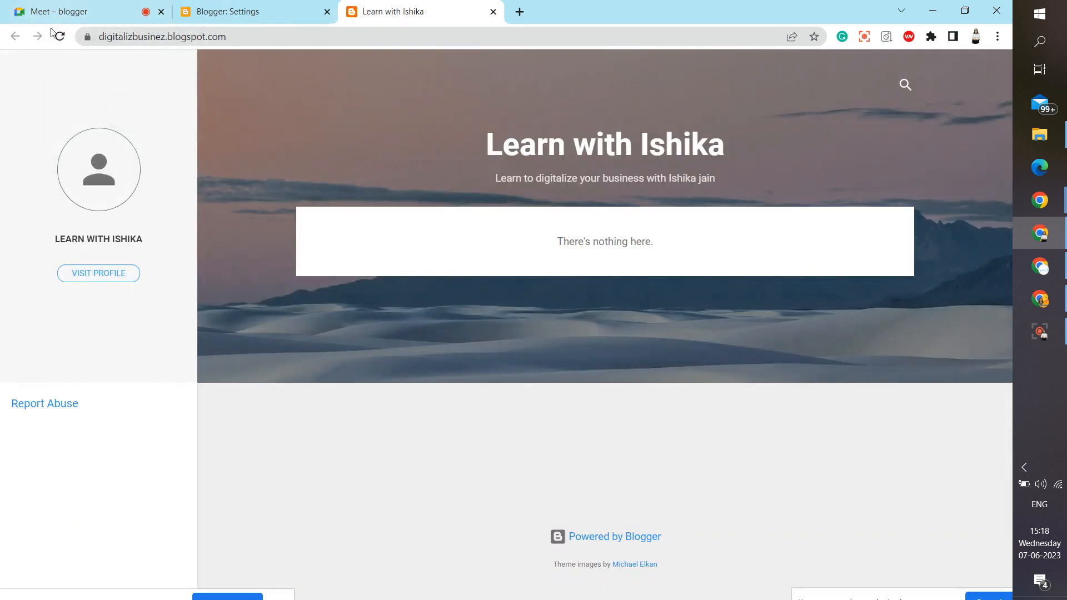
left_click(61, 38)
Return to the blog settings, save the existing favicon again and close the favicon configuration page.
left_click(204, 6)
left_click(231, 406)
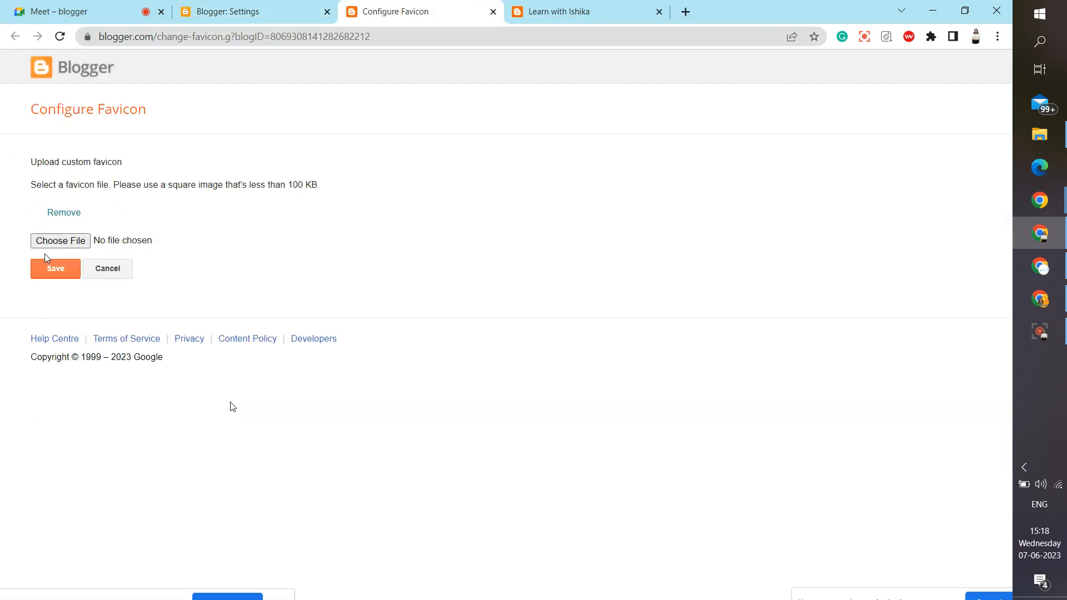
left_click(58, 269)
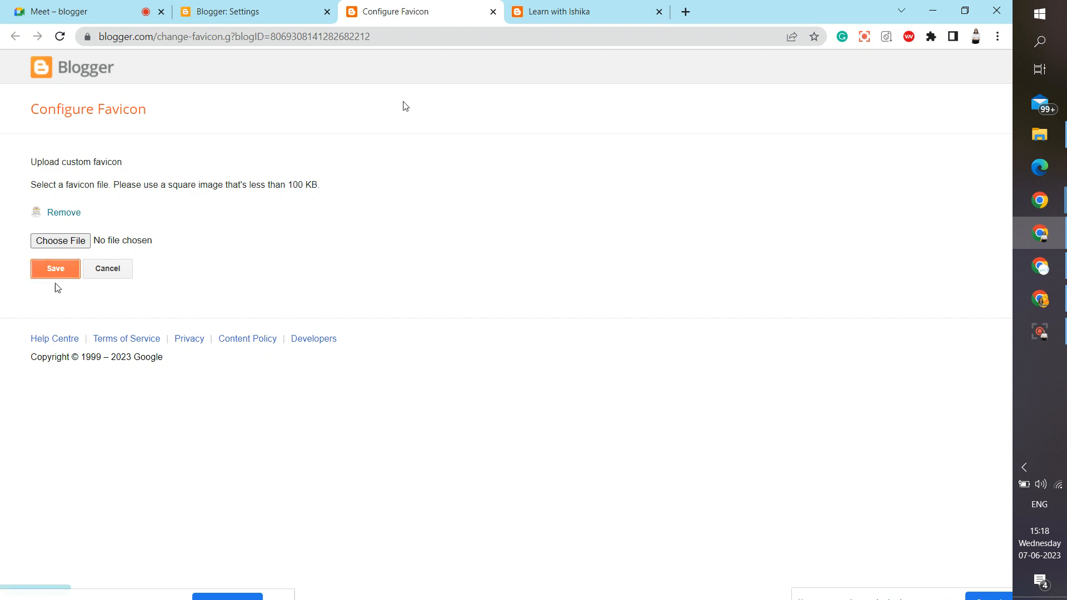
left_click(493, 12)
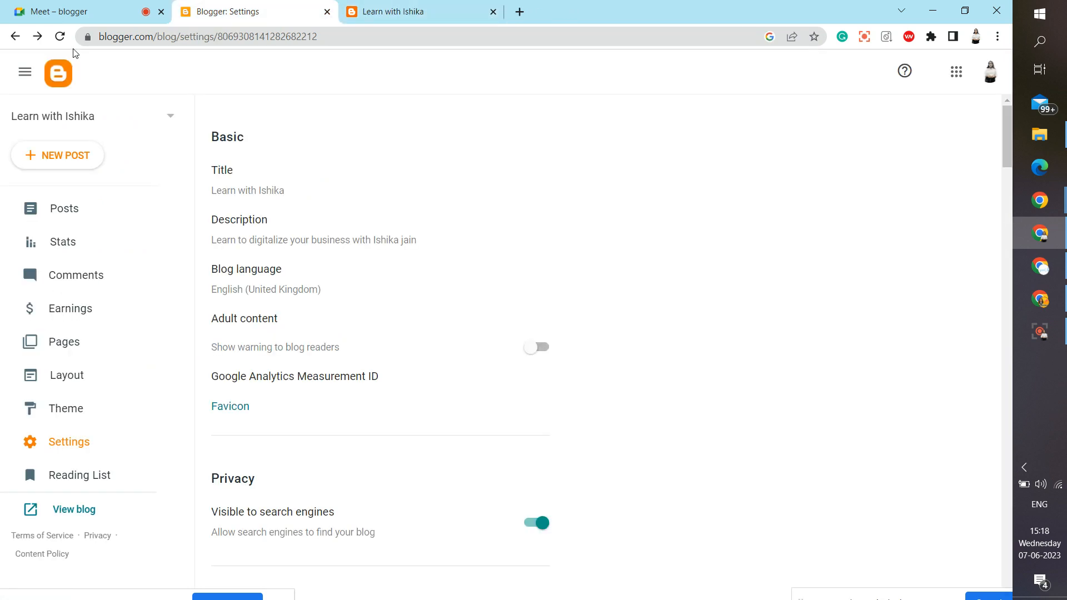
Refresh the live blog, then copy its address and open it in another Chrome profile to check the favicon.
left_click(427, 3)
left_click(60, 37)
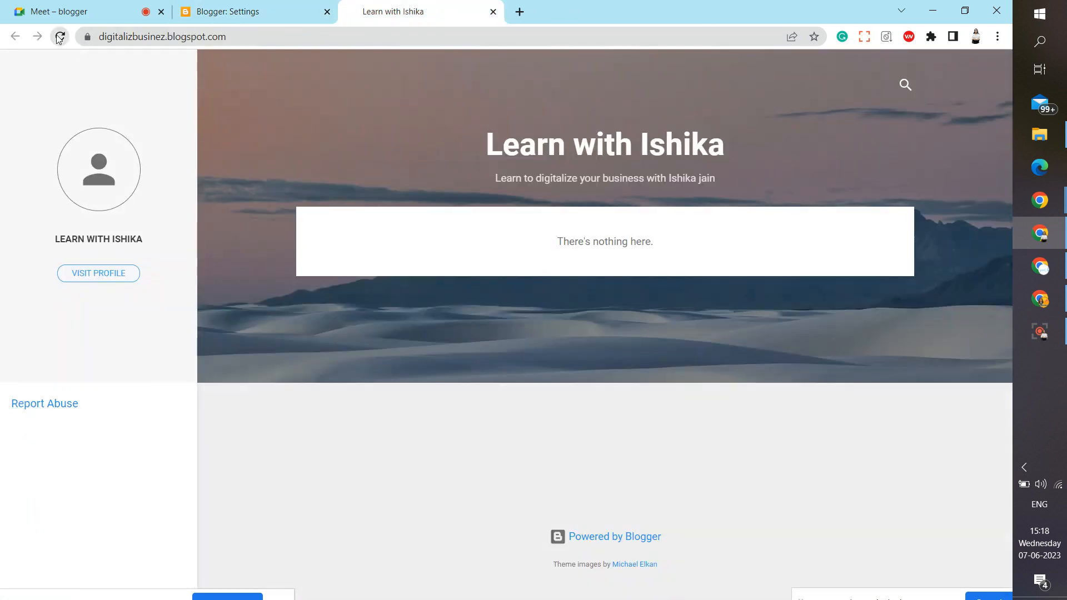
left_click(114, 36)
key("ctrl+c")
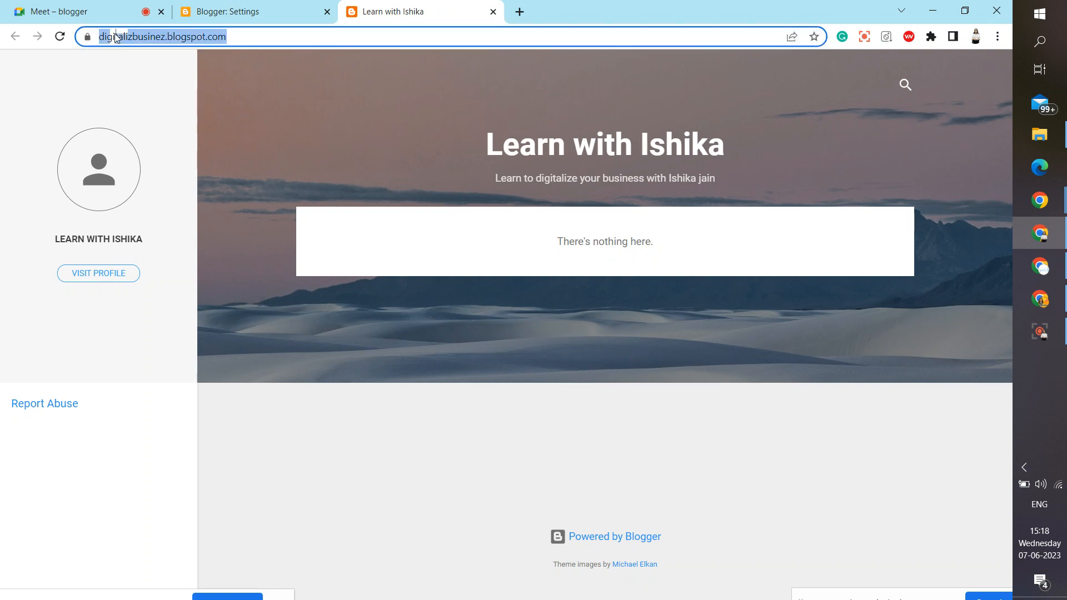
left_click(1040, 300)
left_click(182, 18)
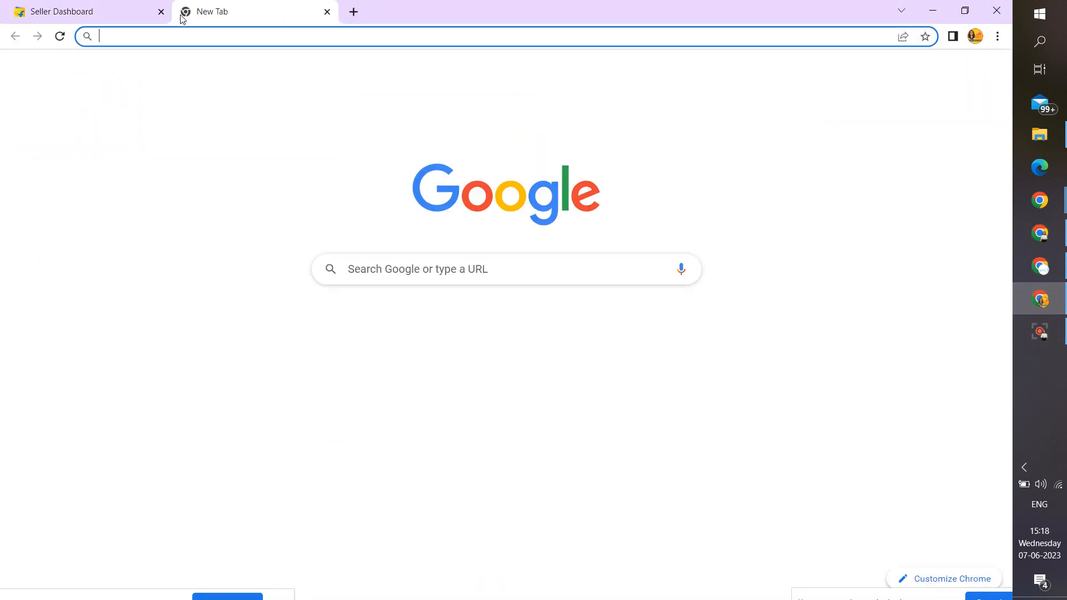
key("ctrl+v")
key("Return")
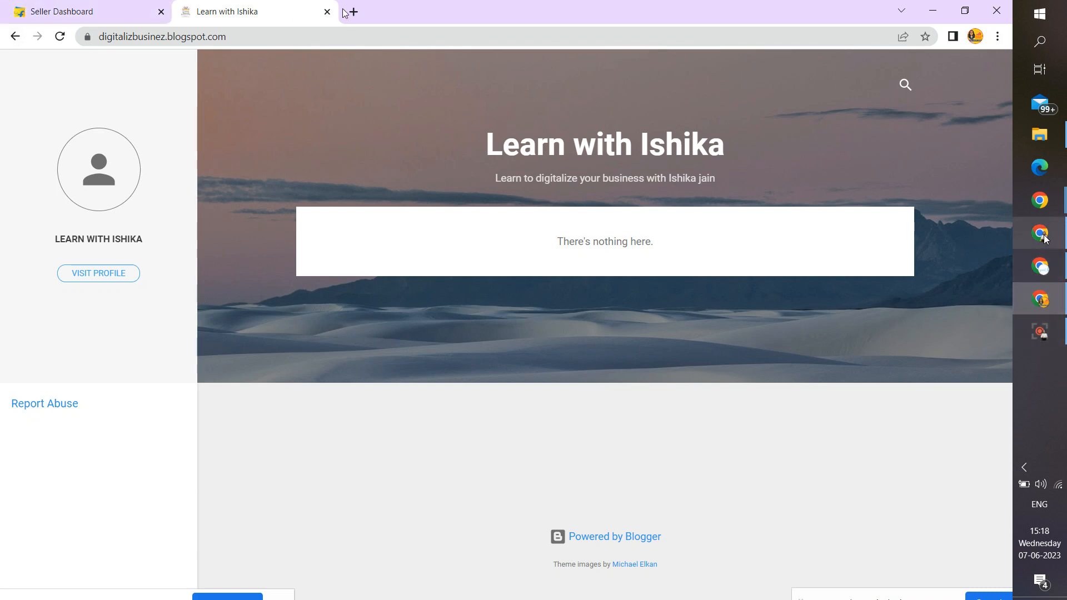
Go back to the original Chrome profile, close the live blog and view the Privacy settings.
mouse_move(1044, 238)
left_click(939, 245)
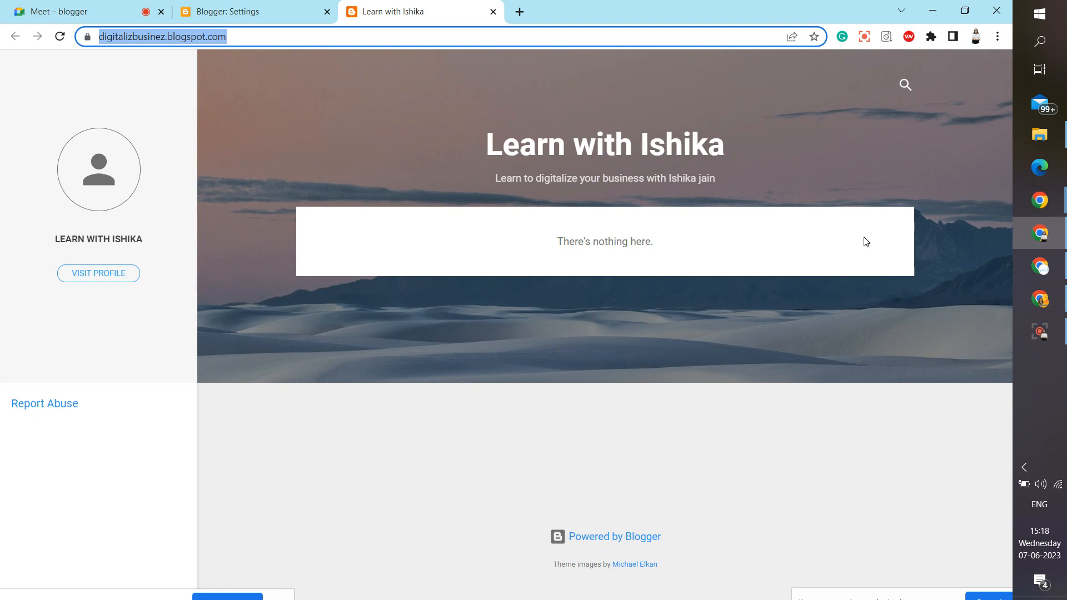
left_click(493, 12)
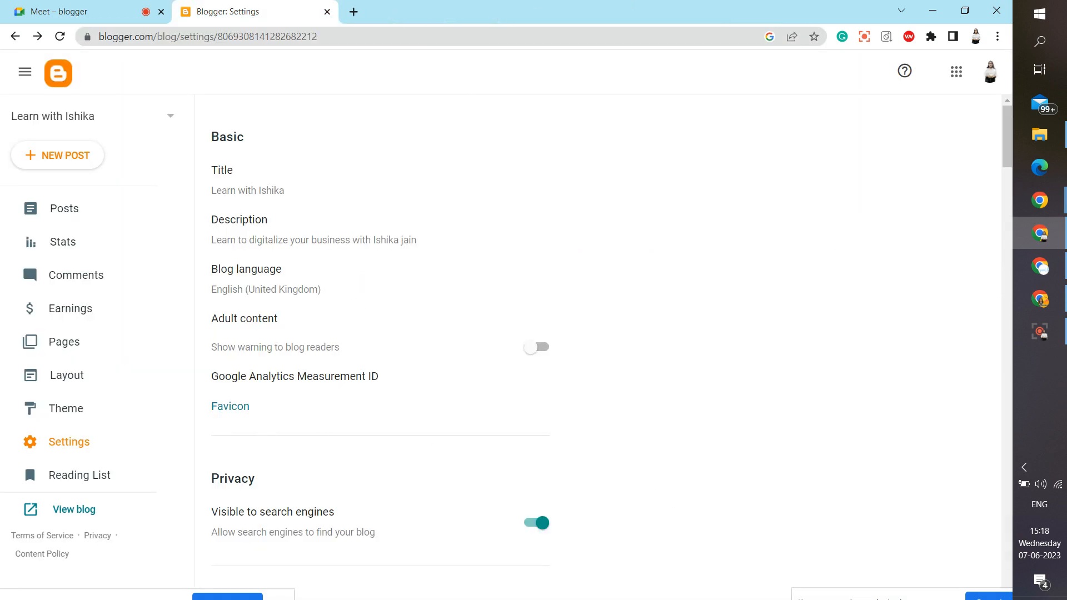
scroll(674, 501, "down", 4)
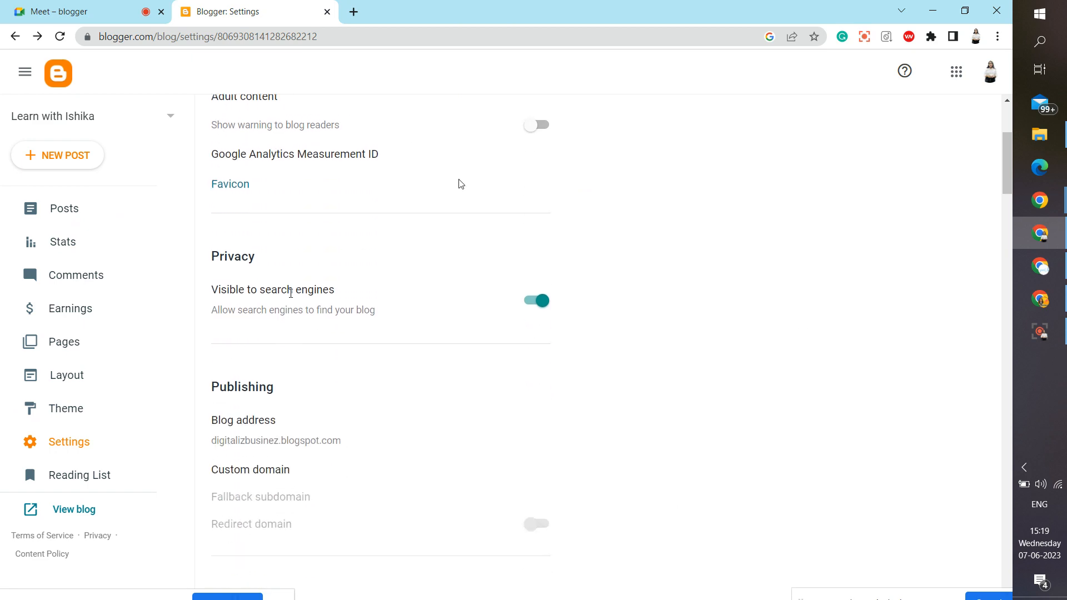
left_click(354, 12)
type("blogger")
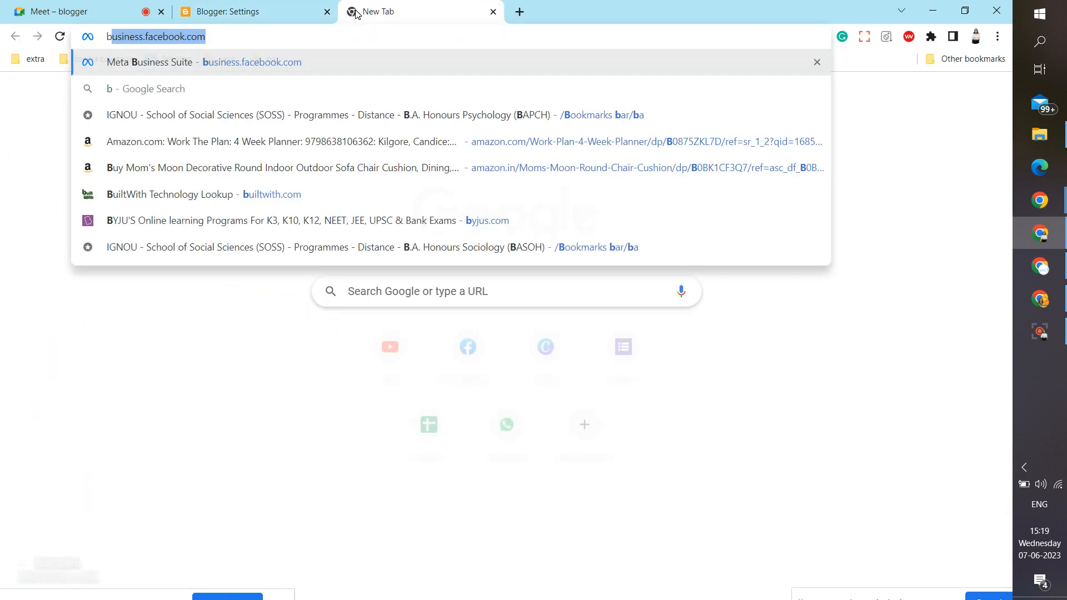
key("Return")
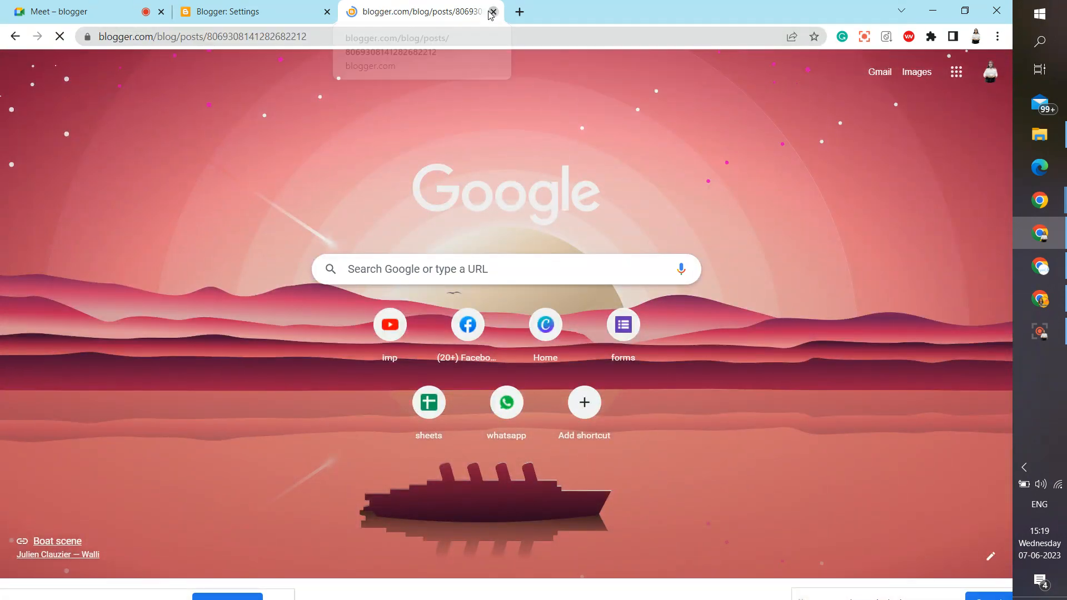
left_click(493, 11)
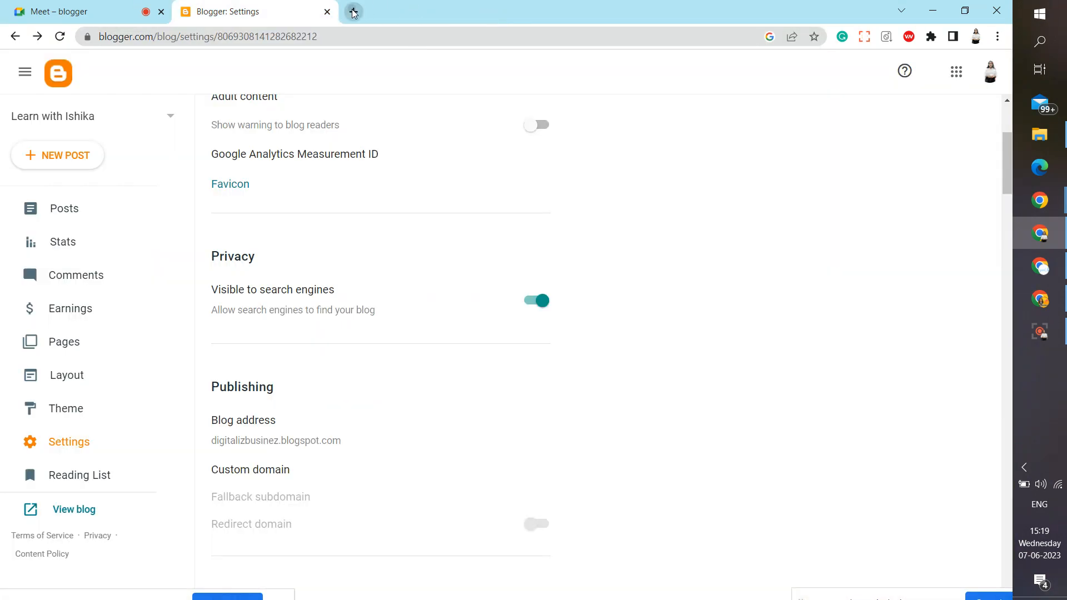
Search Google for "blog" in a new tab and examine the result count and the listed sites.
left_click(353, 11)
type("blog")
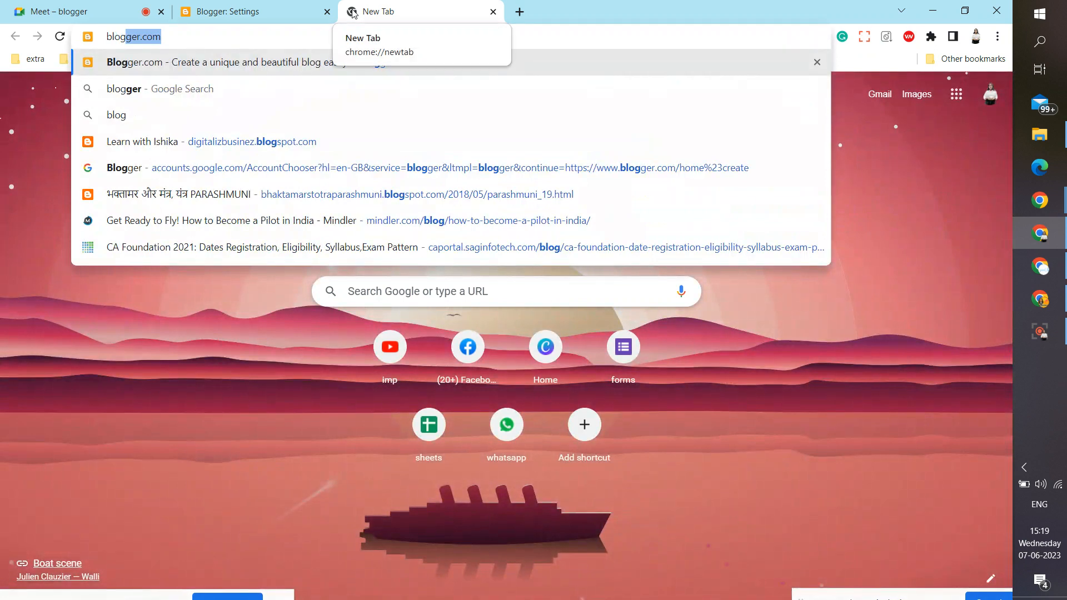
key("Delete")
key("Return")
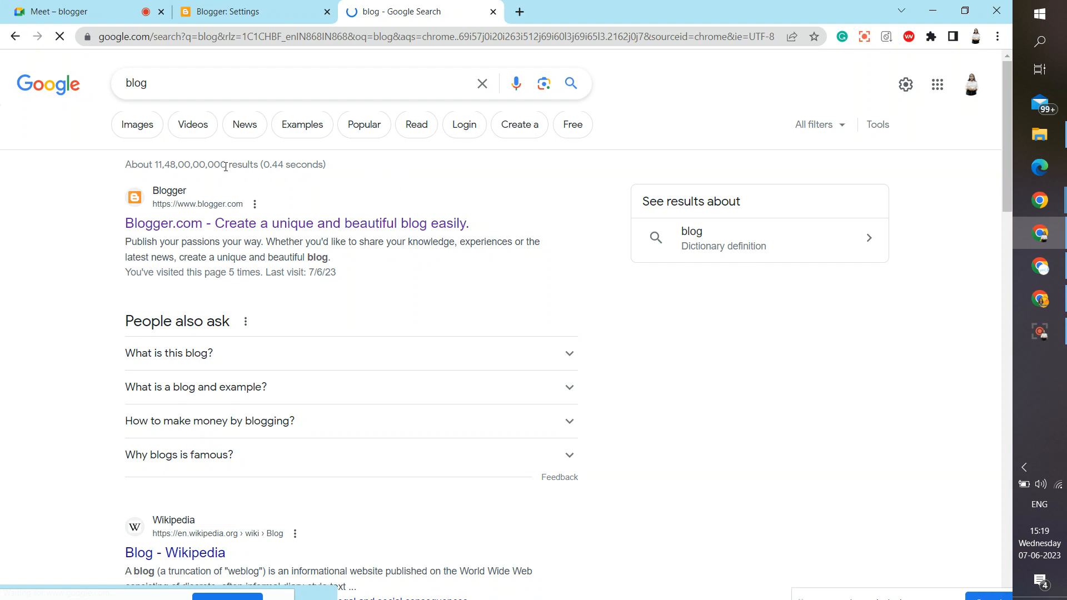
left_click_drag(225, 166, 157, 167)
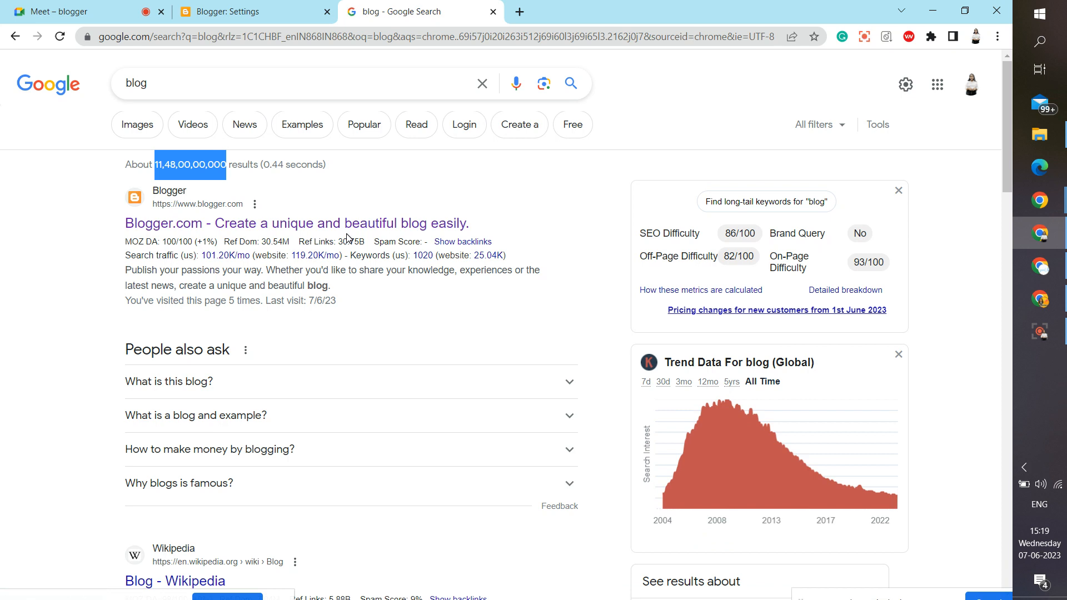
left_click(347, 237)
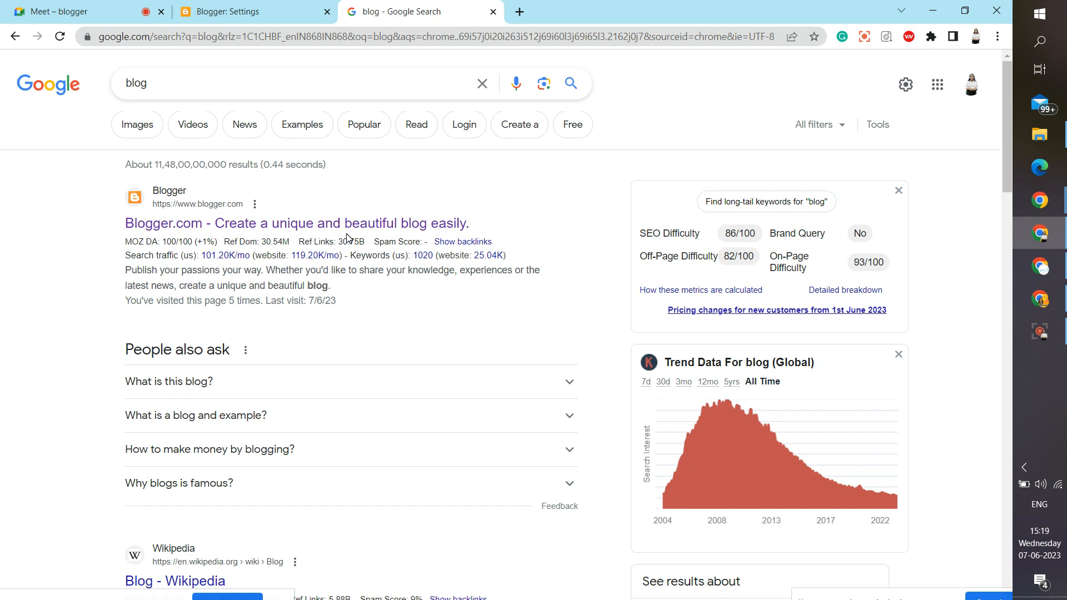
scroll(2, 322, "down", 8)
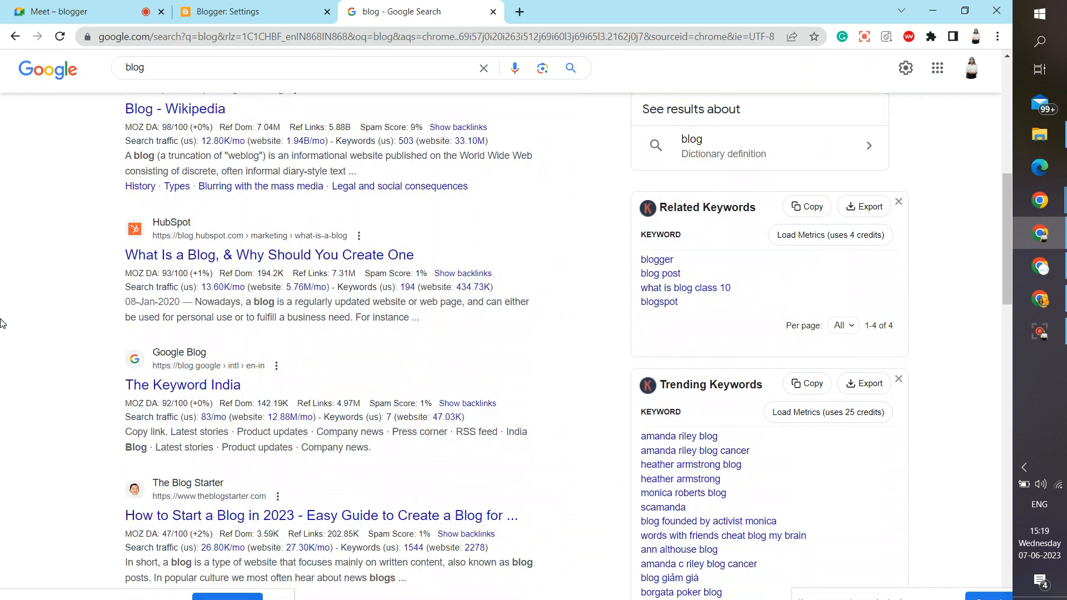
scroll(2, 323, "down", 1)
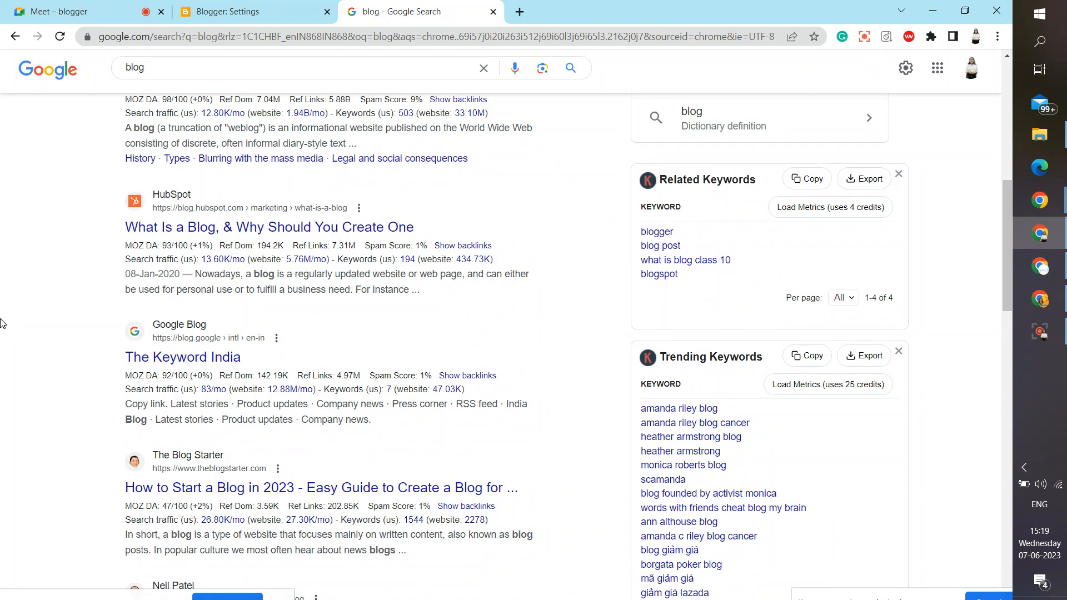
scroll(2, 322, "down", 8)
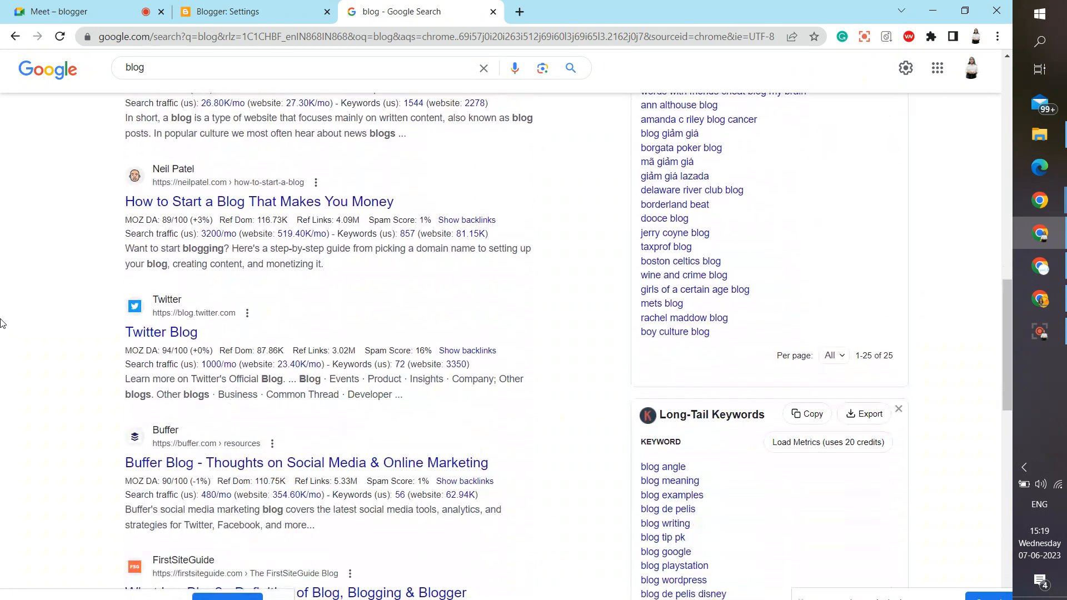
Finish viewing the search results, close them, and view the blog address setting under Publishing without changing it.
scroll(2, 323, "down", 13)
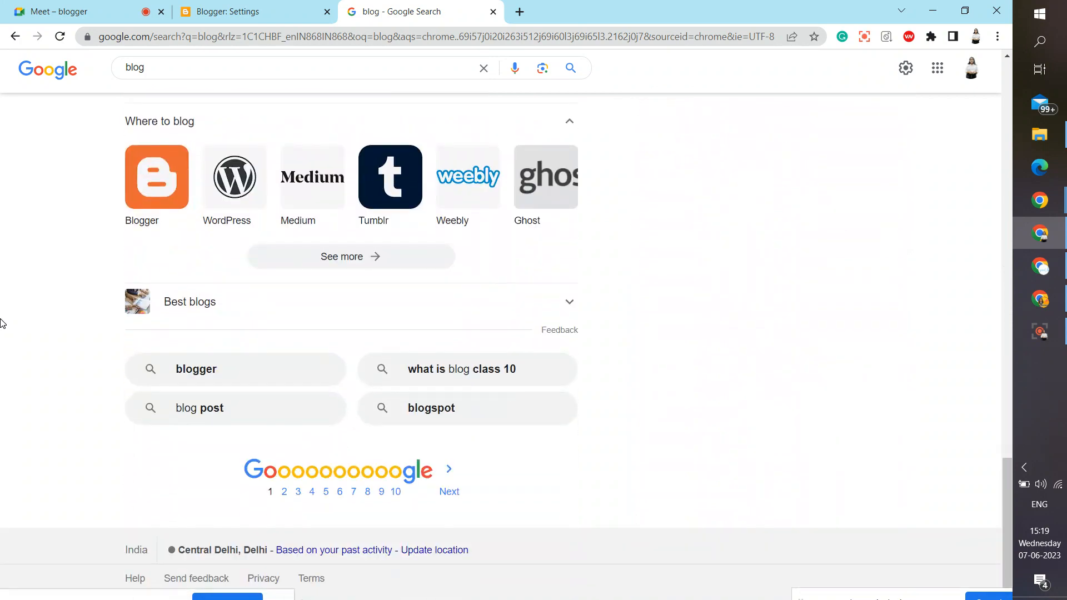
left_click(493, 11)
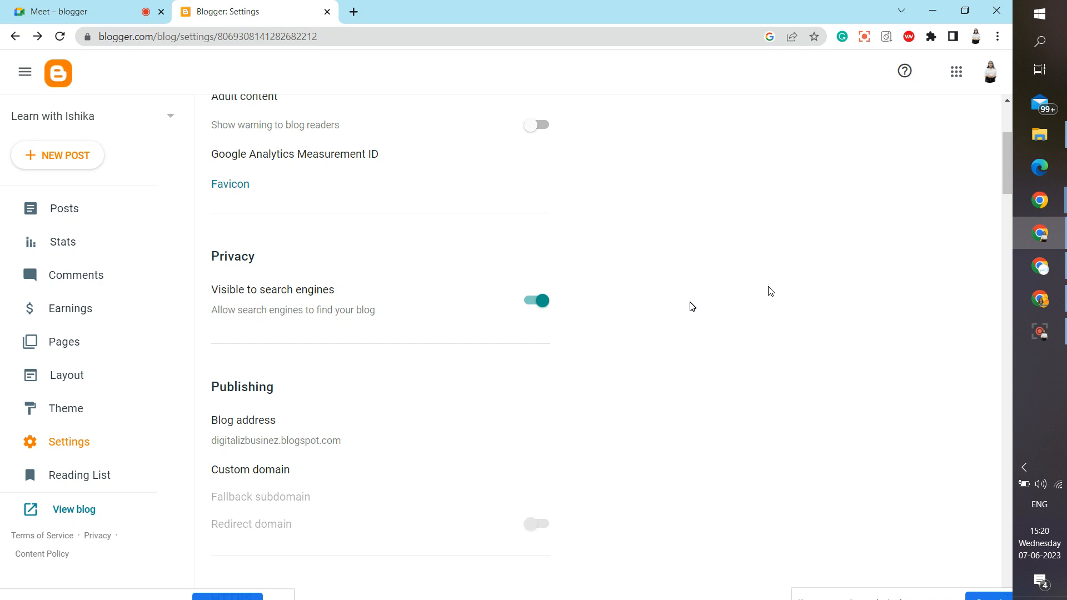
scroll(692, 307, "down", 4)
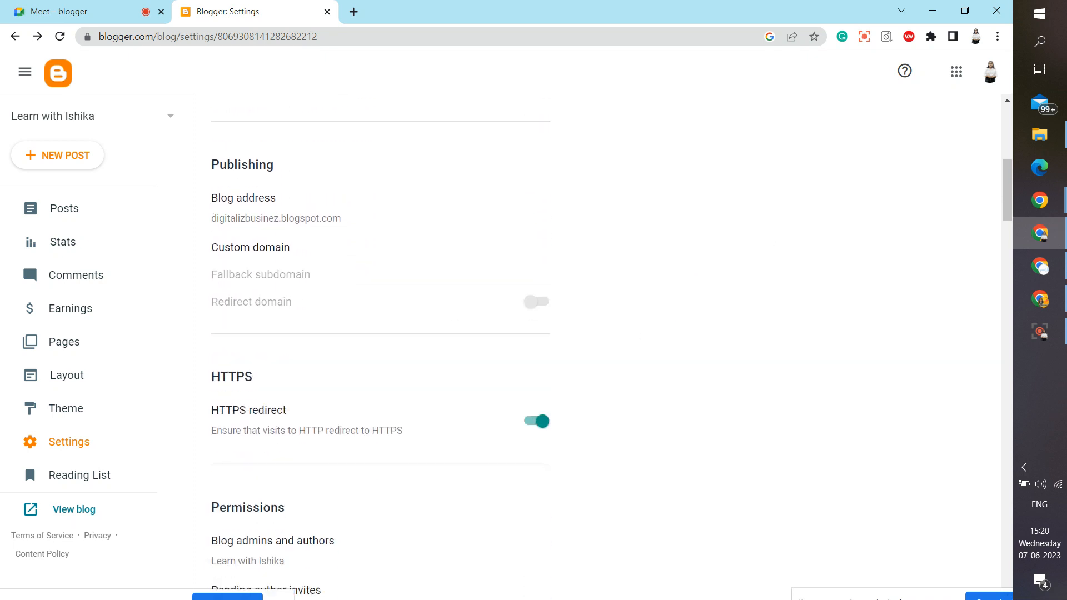
left_click(276, 218)
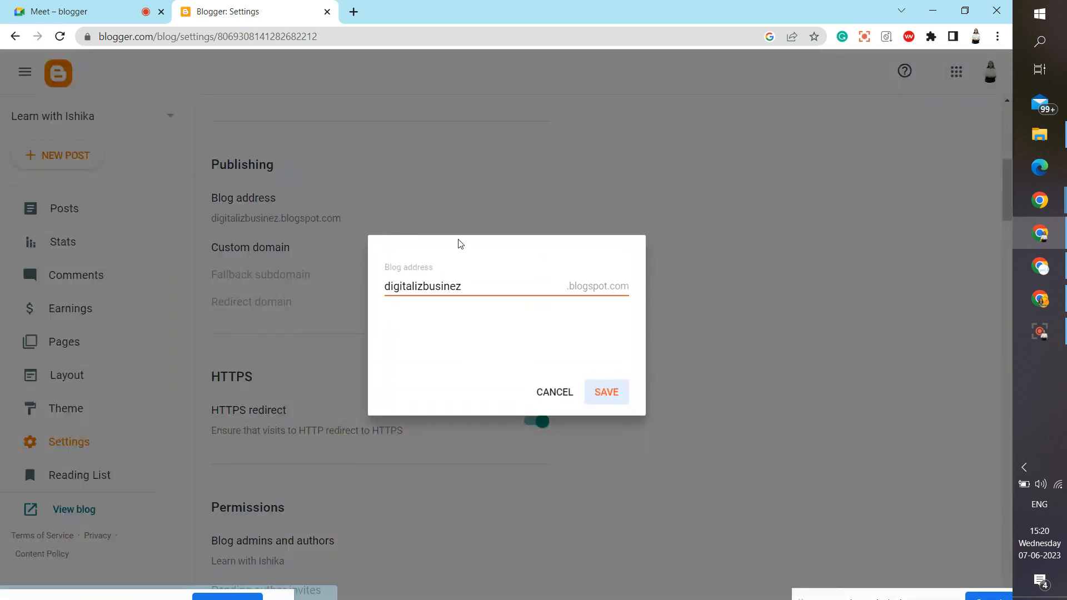
left_click(480, 370)
left_click(552, 401)
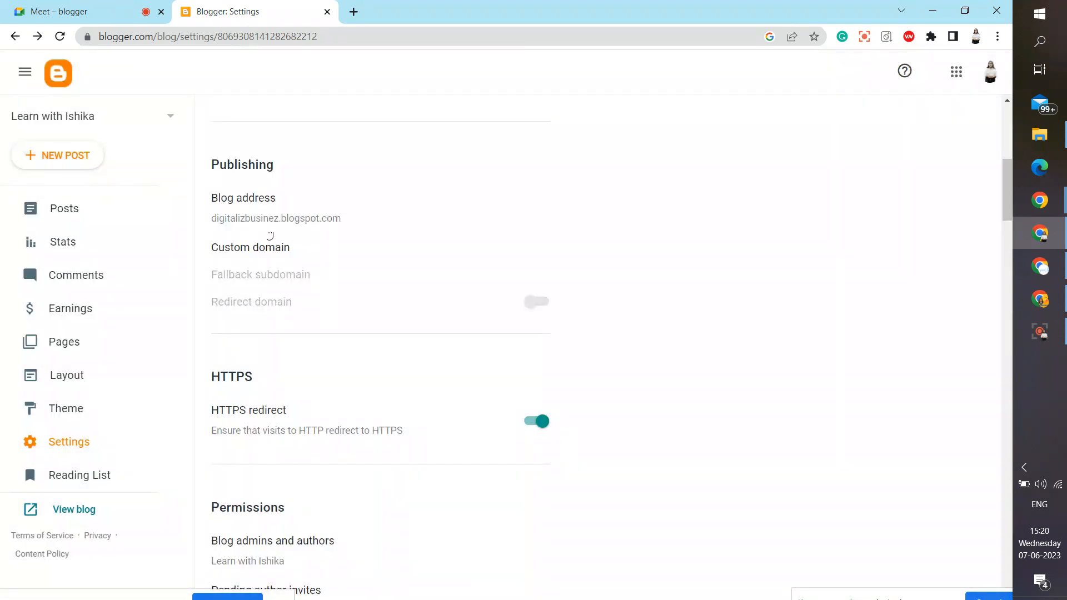
View the custom domain setting, open digitalizbusinez.blogspot.com in a new tab to examine its address, then return and cancel the setting.
left_click(266, 247)
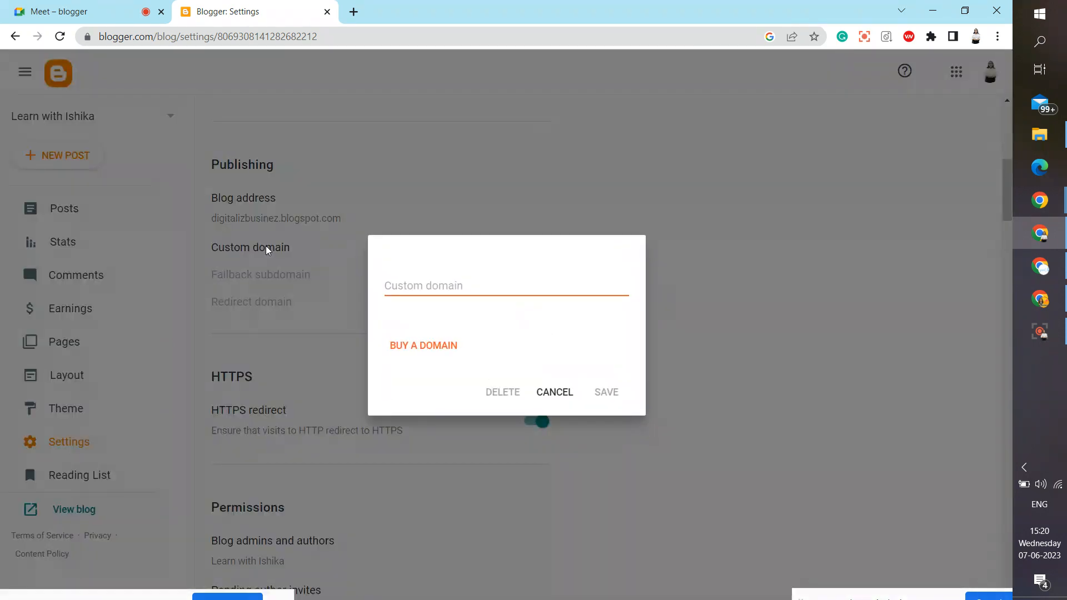
left_click(449, 288)
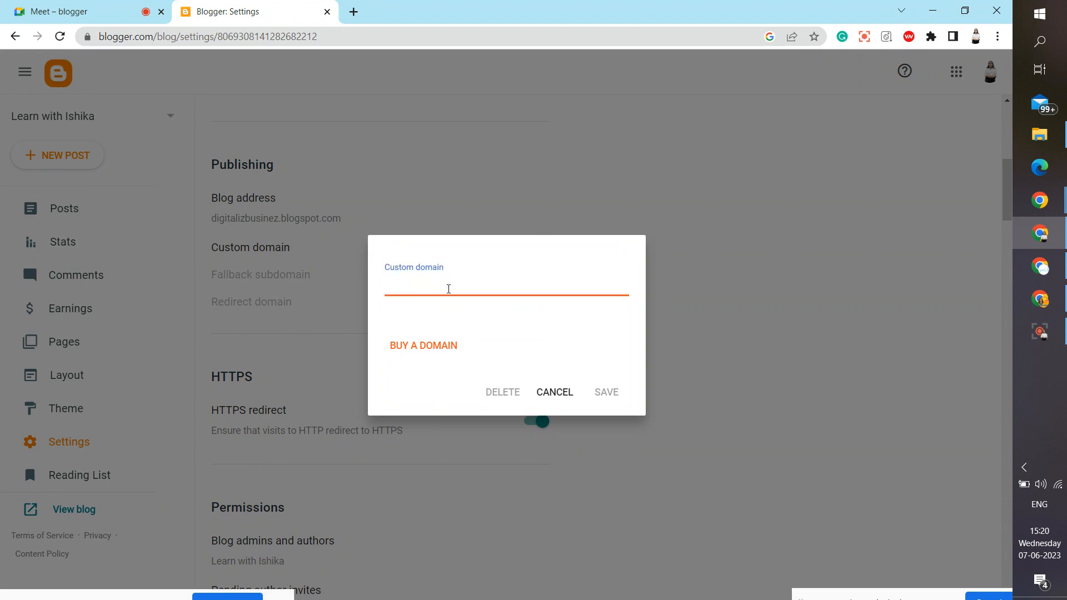
left_click(354, 12)
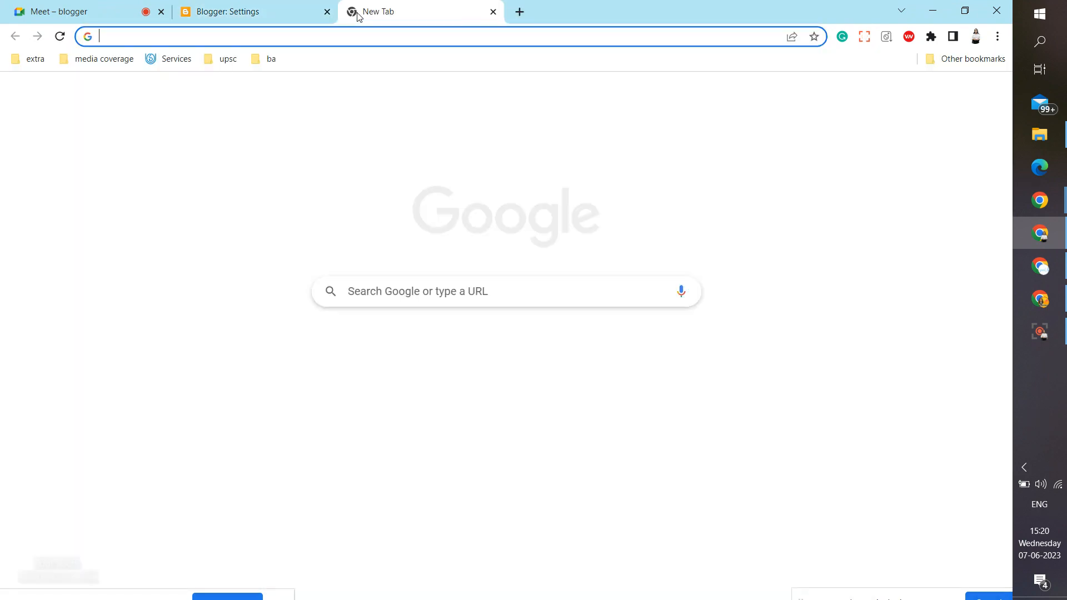
type("digitalizbusinez.blogspot.com")
key("Return")
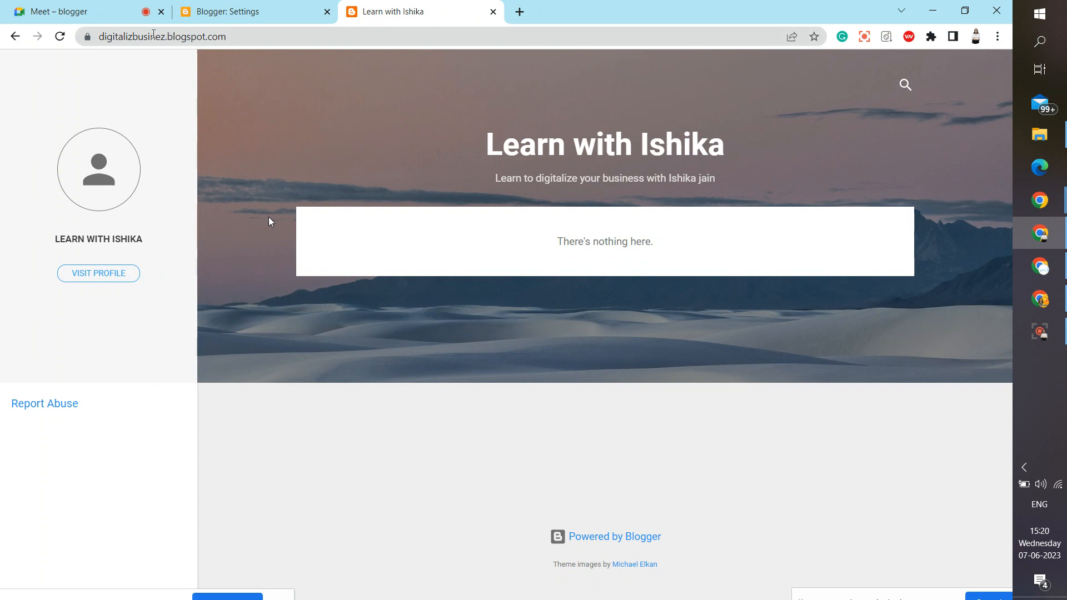
left_click(239, 10)
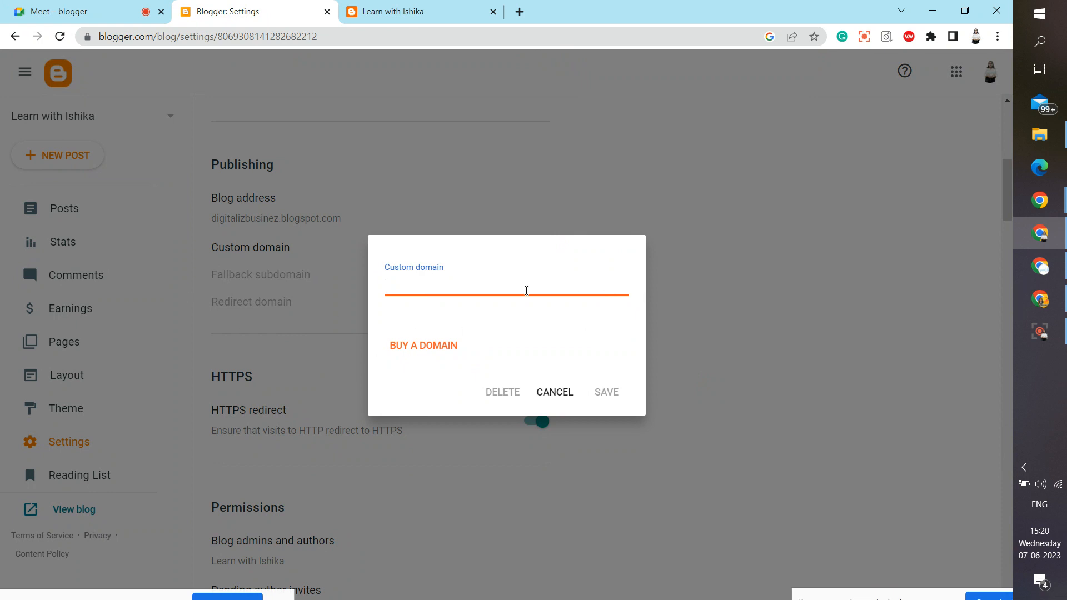
left_click(555, 394)
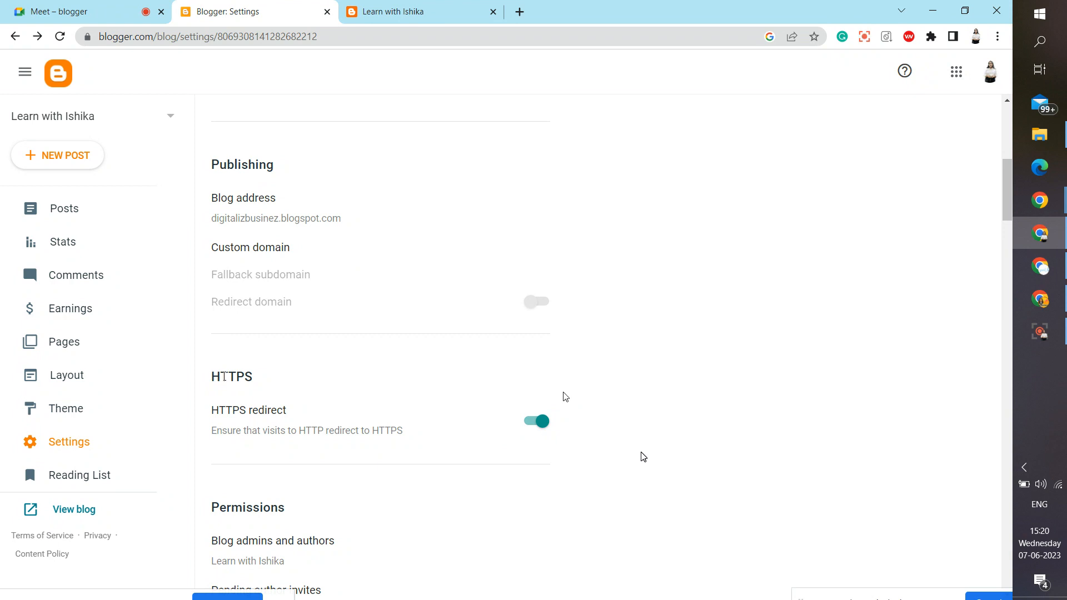
View the live blog's site information to examine its connection security, then return to the HTTPS settings.
left_click(413, 5)
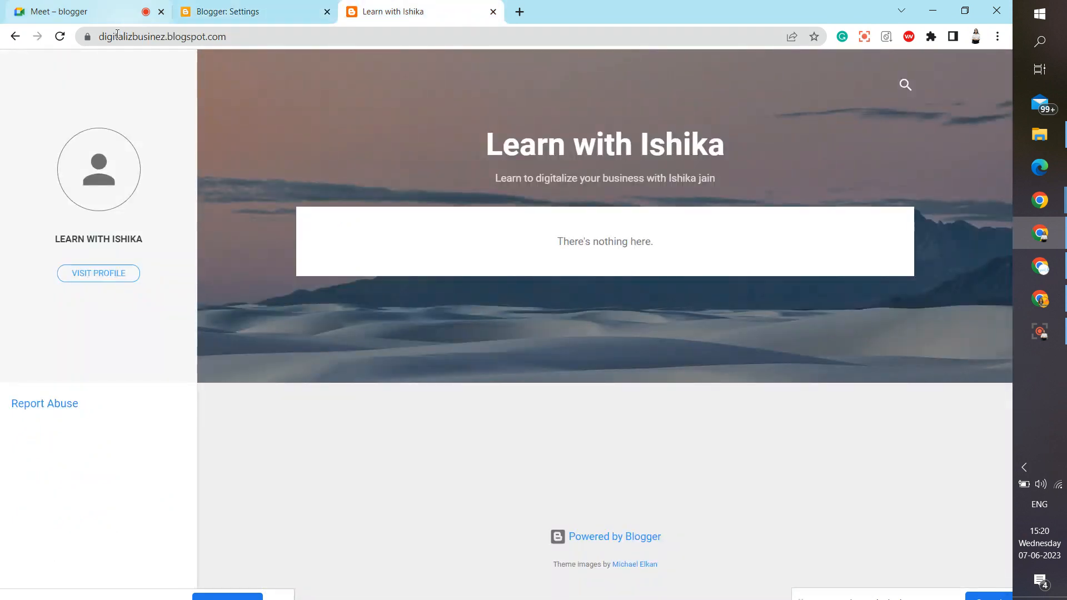
left_click(87, 37)
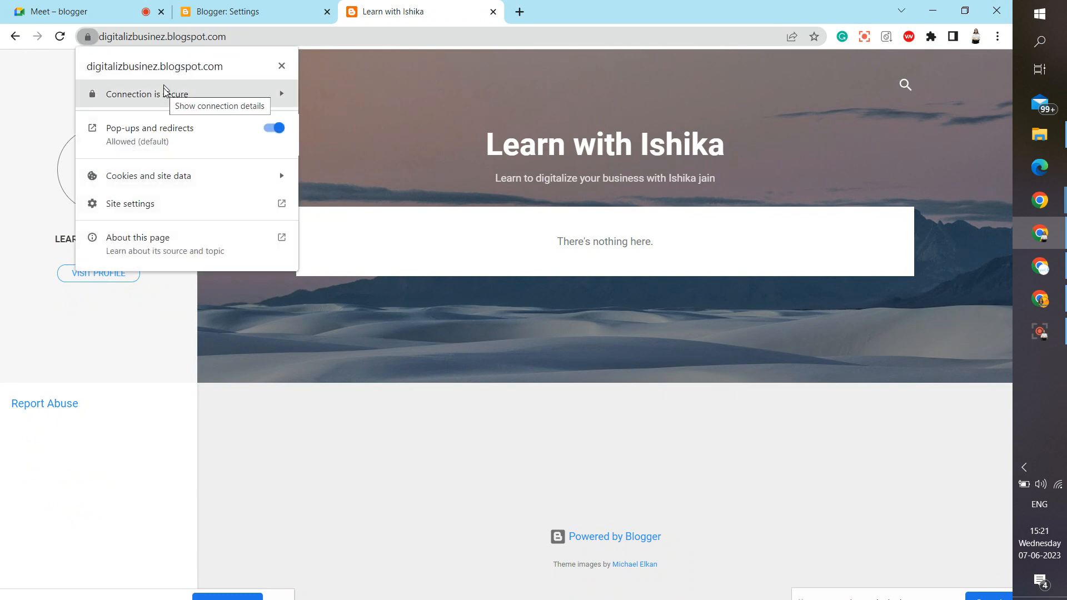
left_click(238, 8)
left_click(412, 7)
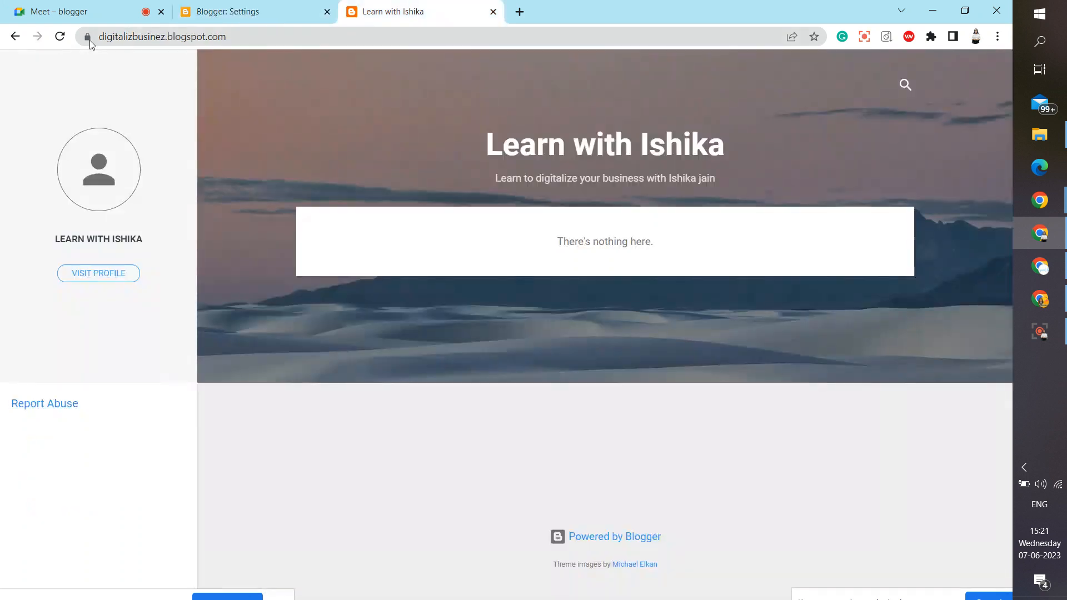
left_click(207, 7)
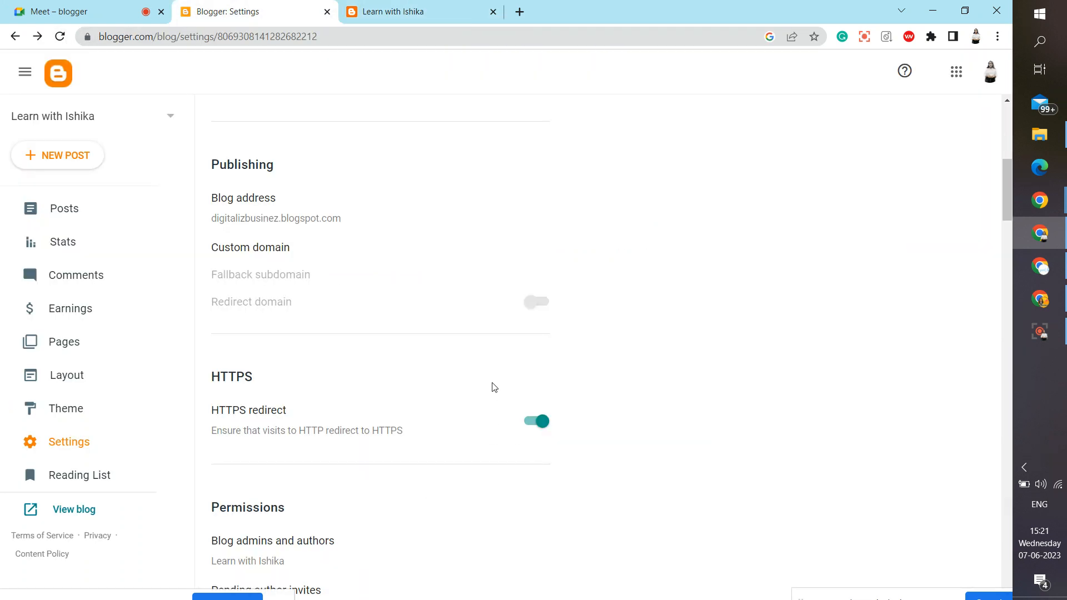
View the blog admins and authors and the pending author invites under Permissions, leaving both unchanged.
scroll(787, 447, "down", 2)
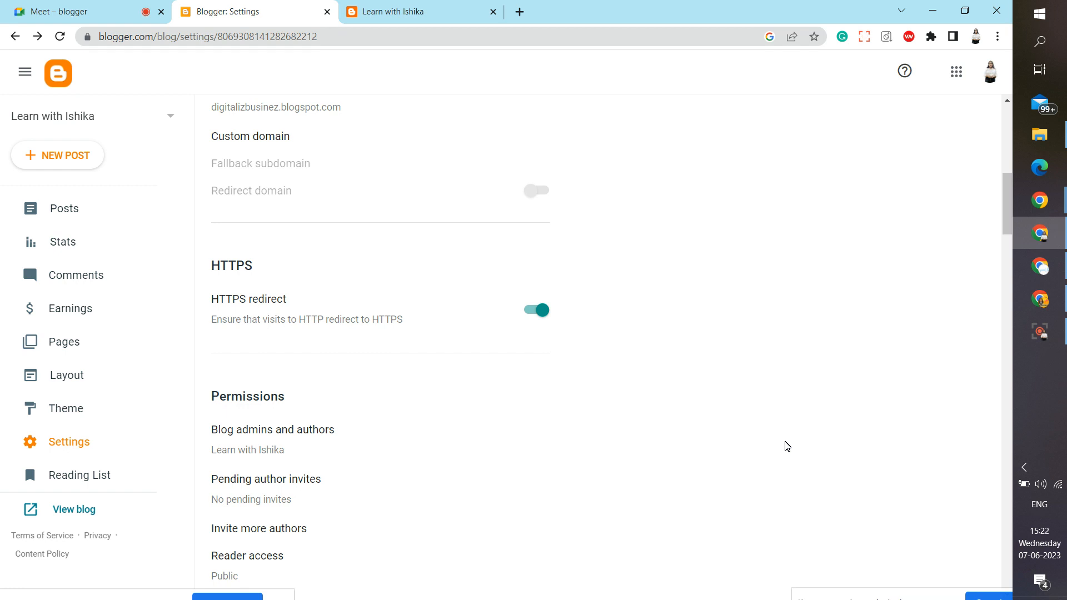
left_click(281, 437)
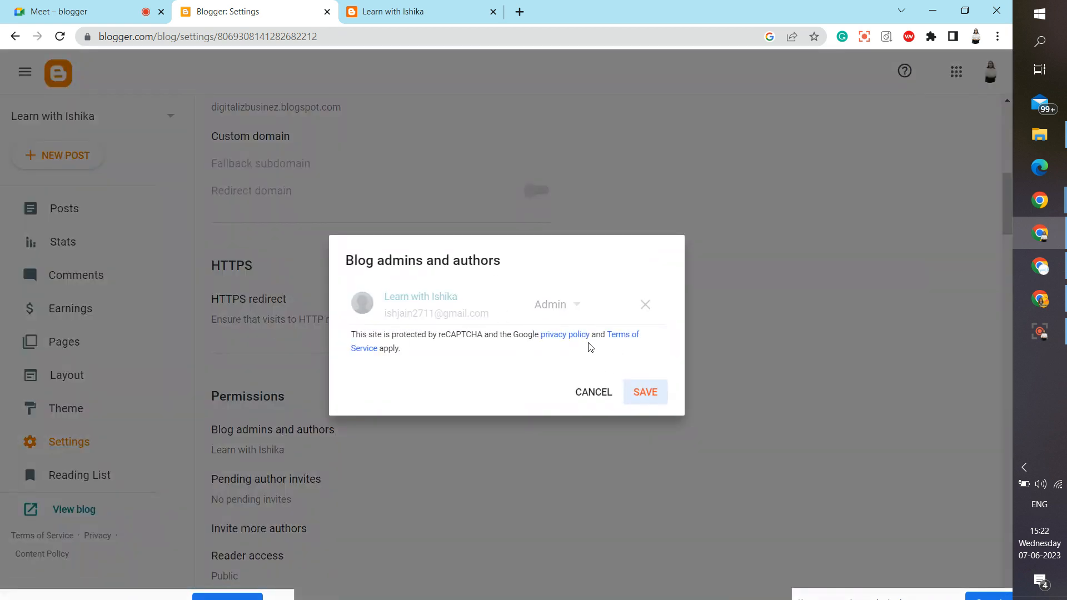
left_click(606, 392)
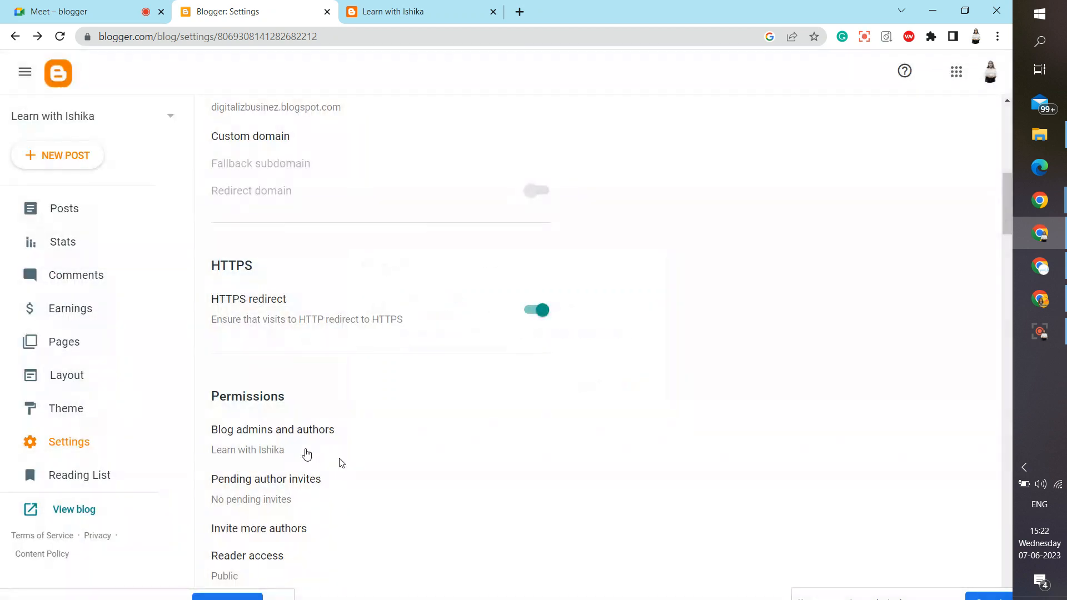
left_click(268, 450)
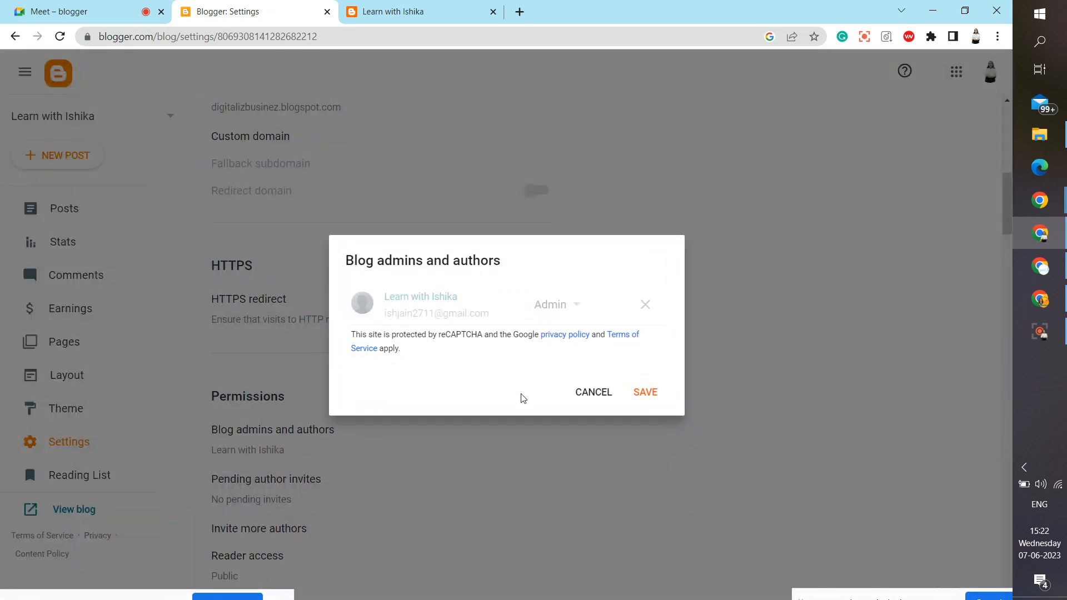
left_click(588, 393)
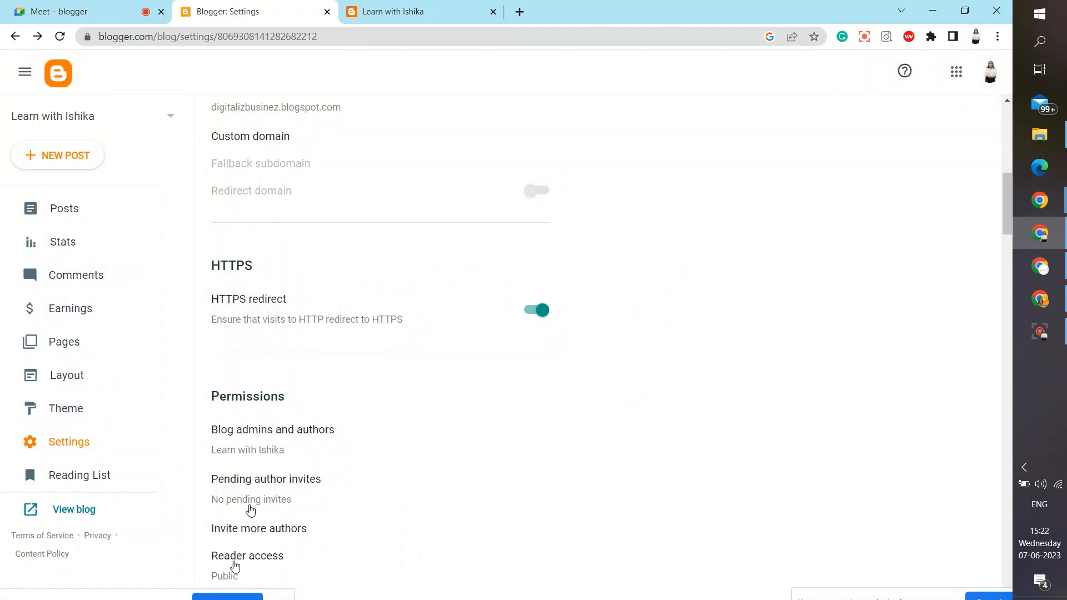
left_click(250, 503)
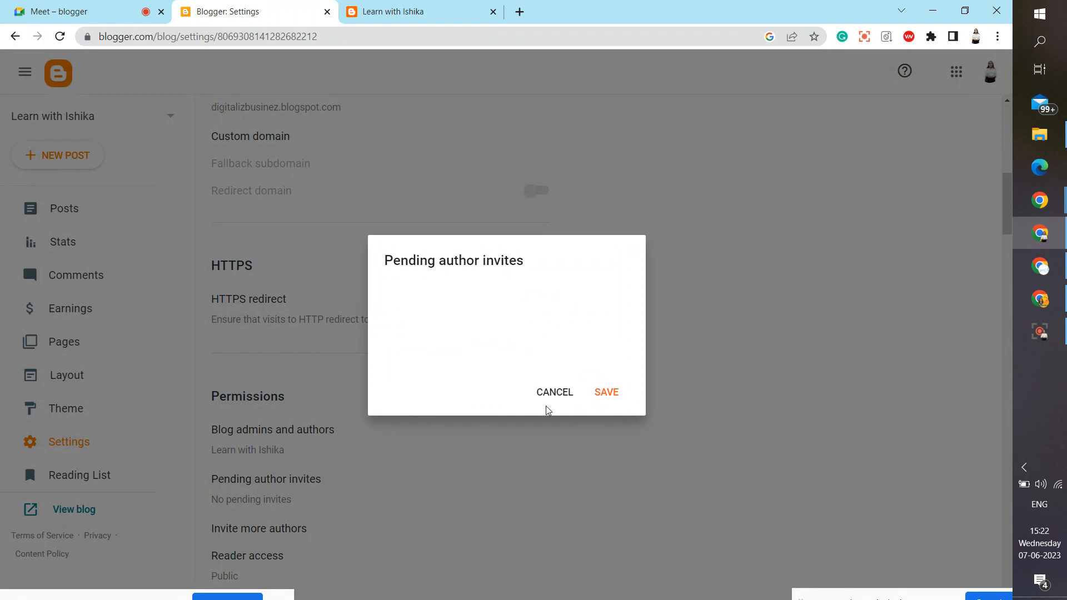
left_click(559, 395)
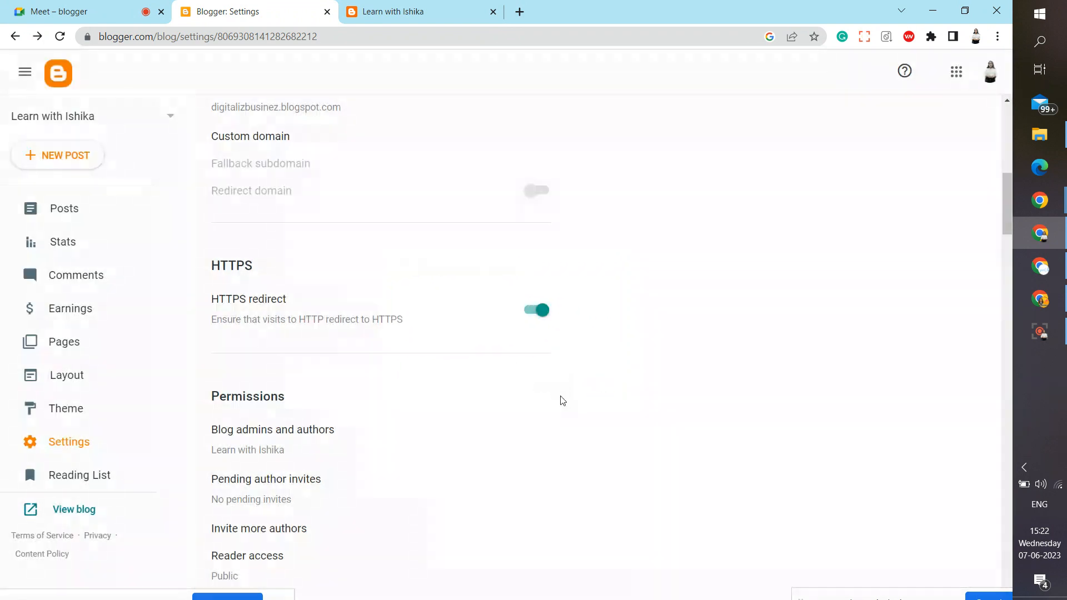
Start an invitation for more authors, begin entering an invitee in the e-mail field, then clear the entry and cancel.
scroll(562, 400, "down", 3)
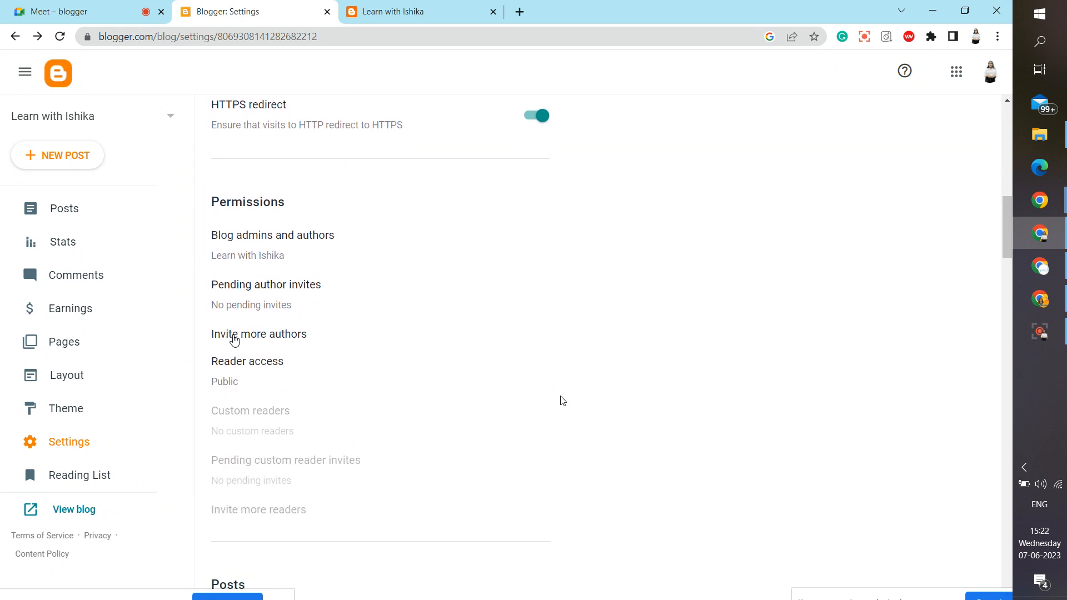
left_click(237, 336)
left_click(386, 309)
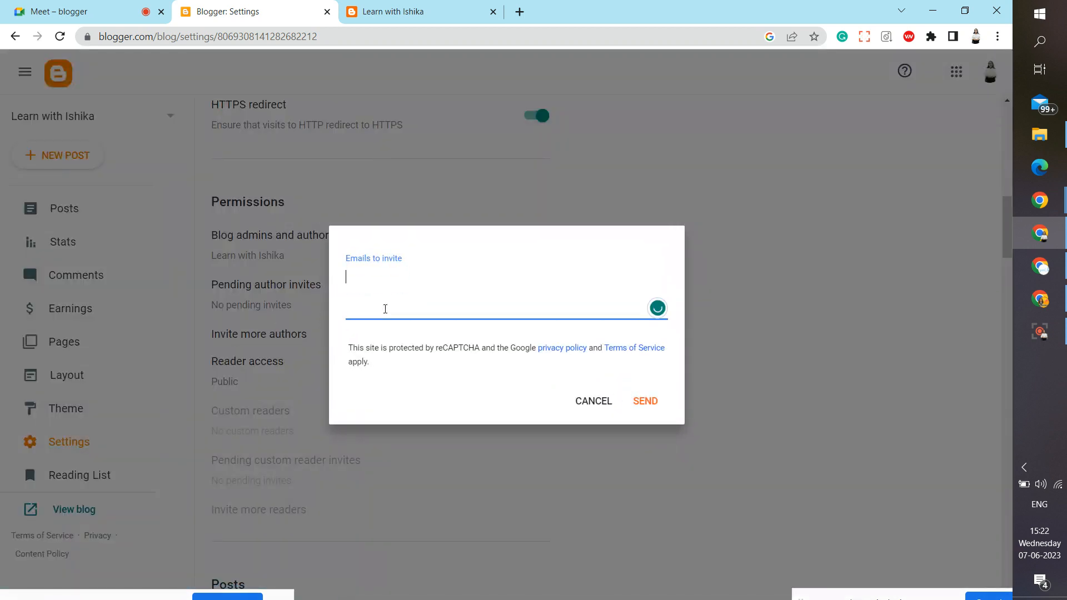
type("akshat")
key("BackSpace")
key("BackSpace")
key("BackSpace")
key("BackSpace")
key("BackSpace")
key("BackSpace")
left_click(594, 401)
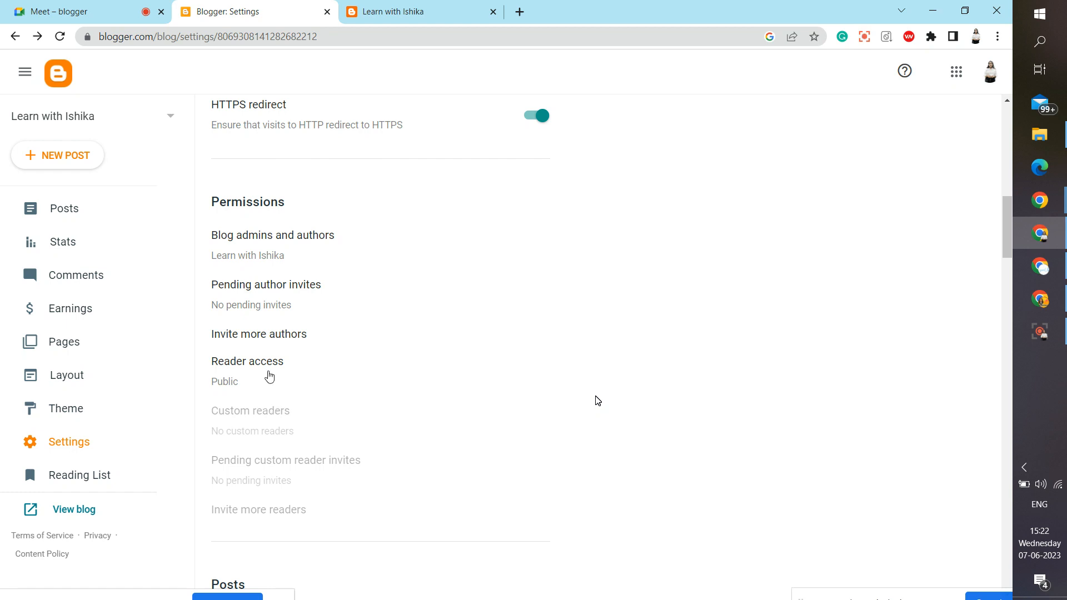
Set the maximum number of posts shown on the main page to 18 and save it.
scroll(830, 439, "down", 6)
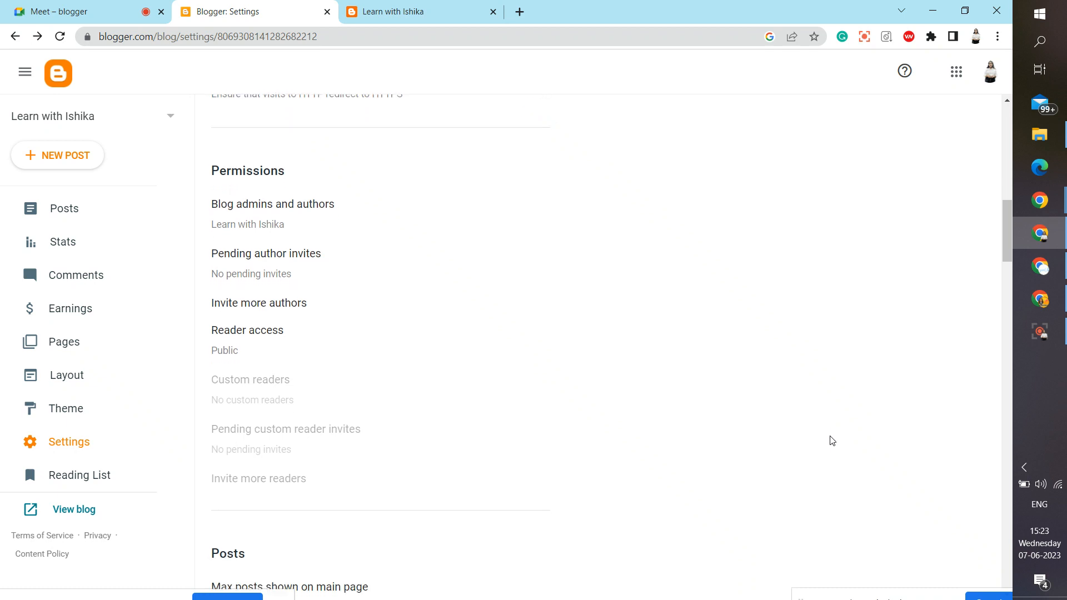
scroll(832, 441, "down", 1)
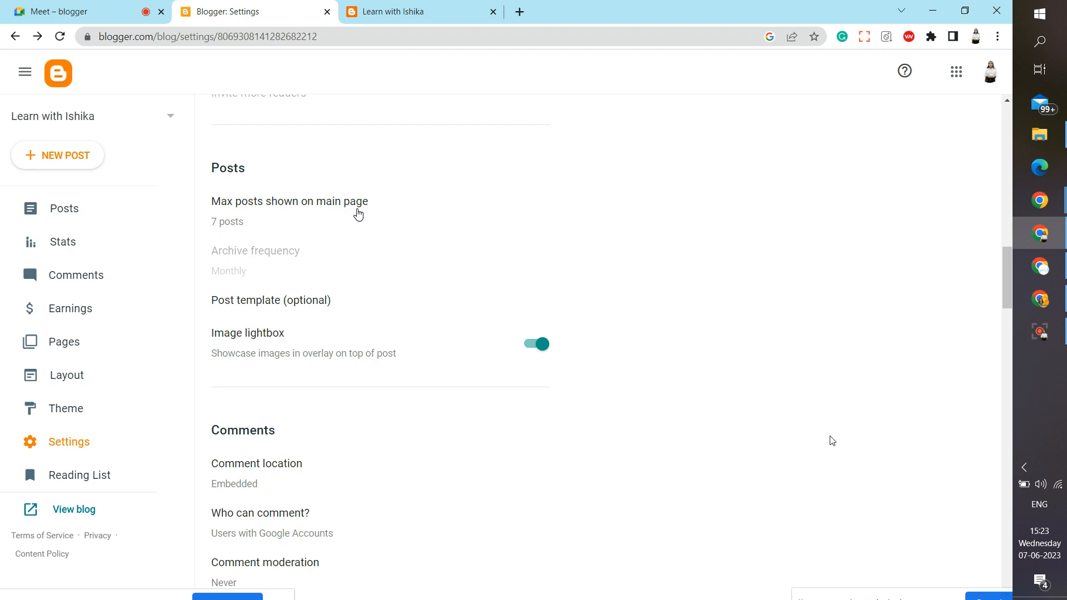
left_click(358, 214)
double_click(404, 287)
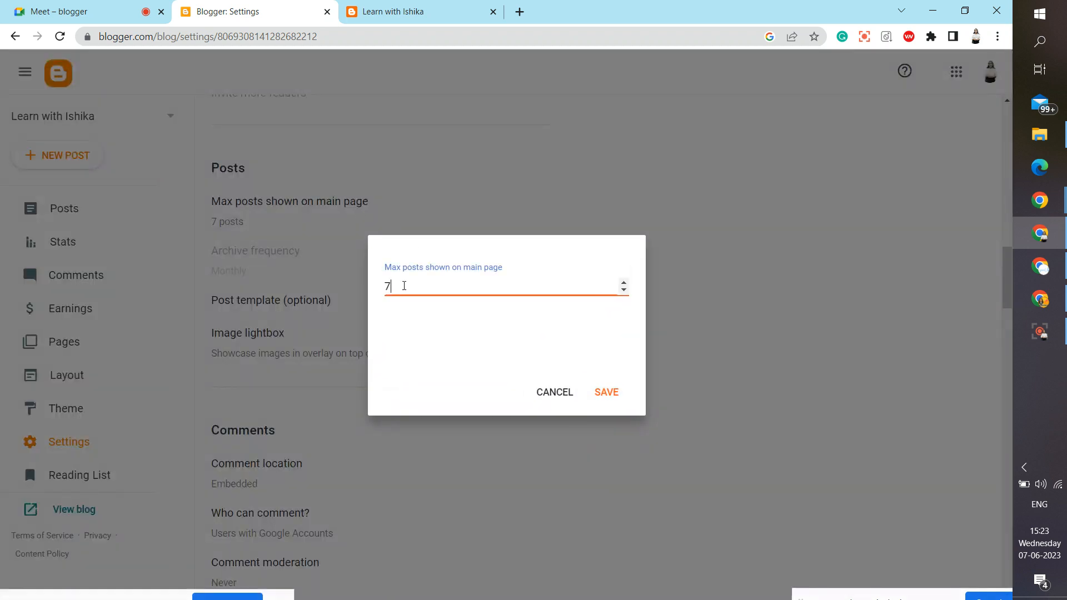
type("8")
key("BackSpace")
type("15")
key("BackSpace")
type("8")
left_click(605, 399)
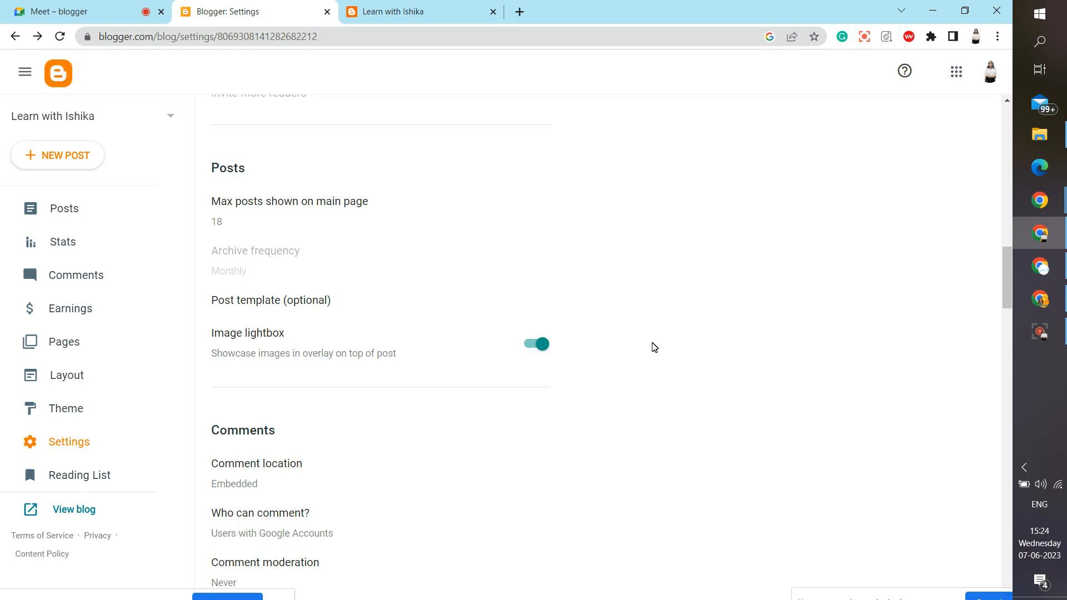
View the optional post template setting and cancel it without entering a template.
left_click(286, 301)
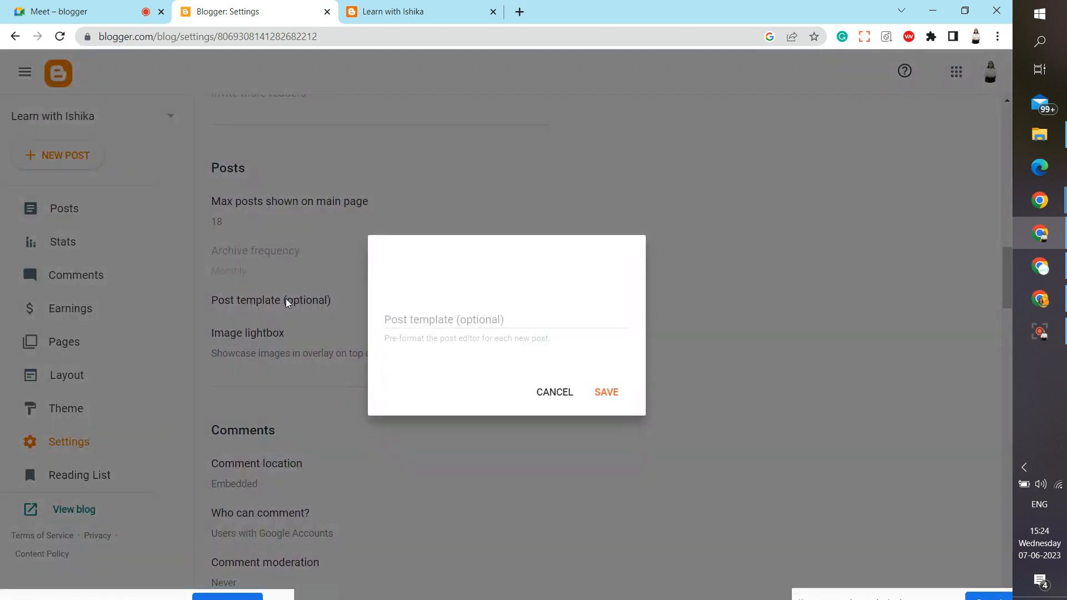
left_click(430, 322)
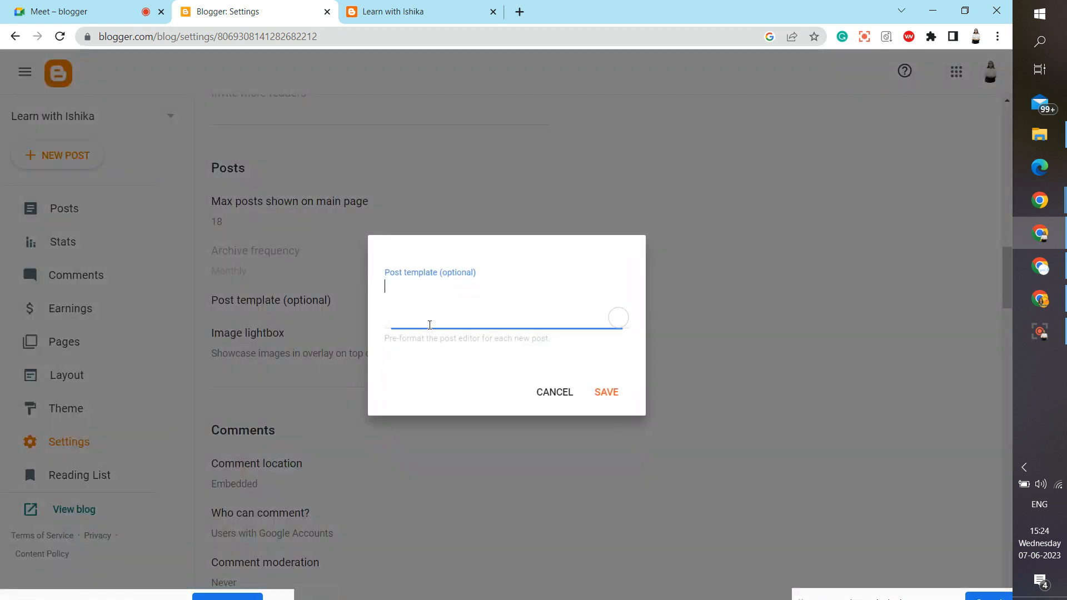
left_click(567, 391)
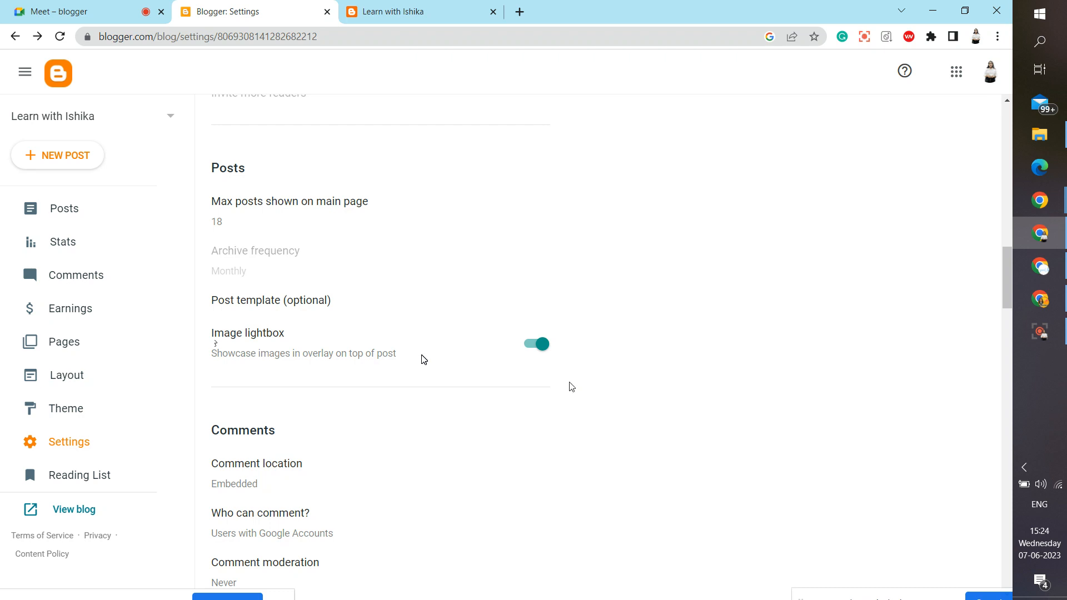
Set the comment location to Pop-up window and save it.
left_click(237, 470)
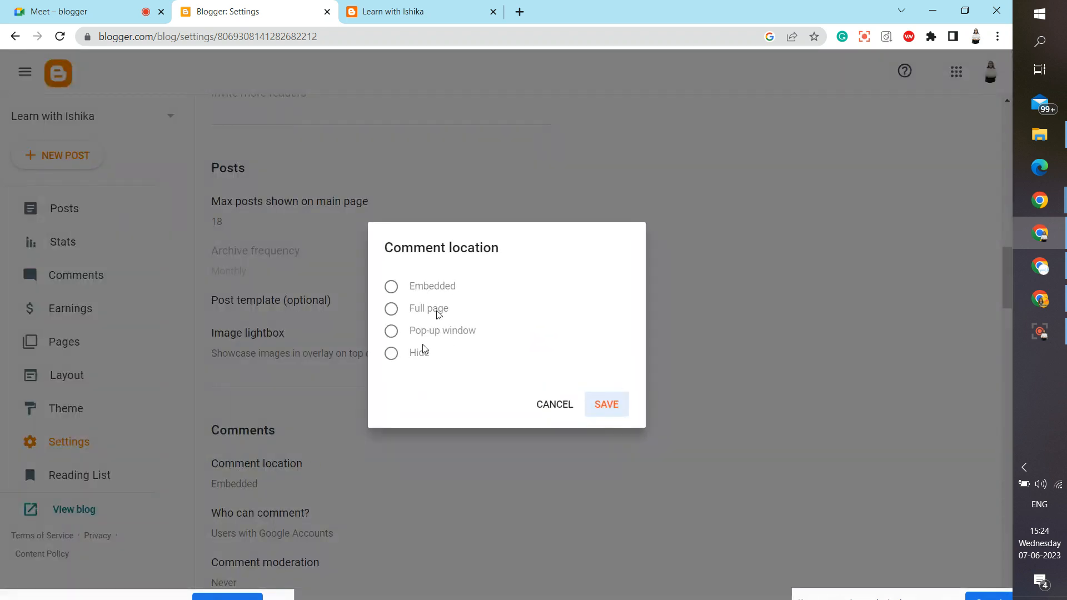
left_click(430, 331)
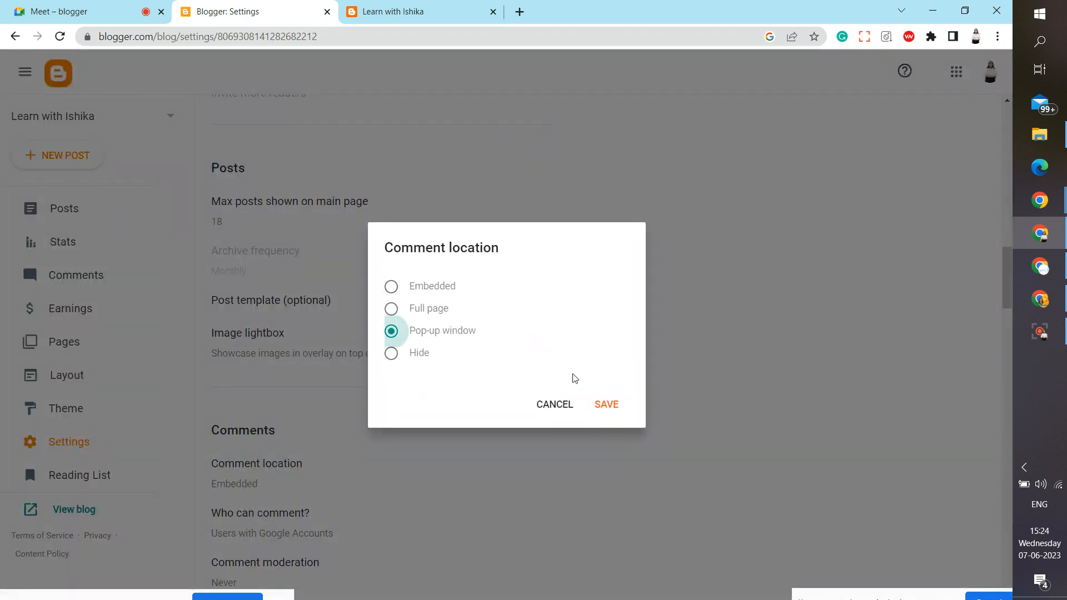
left_click(604, 405)
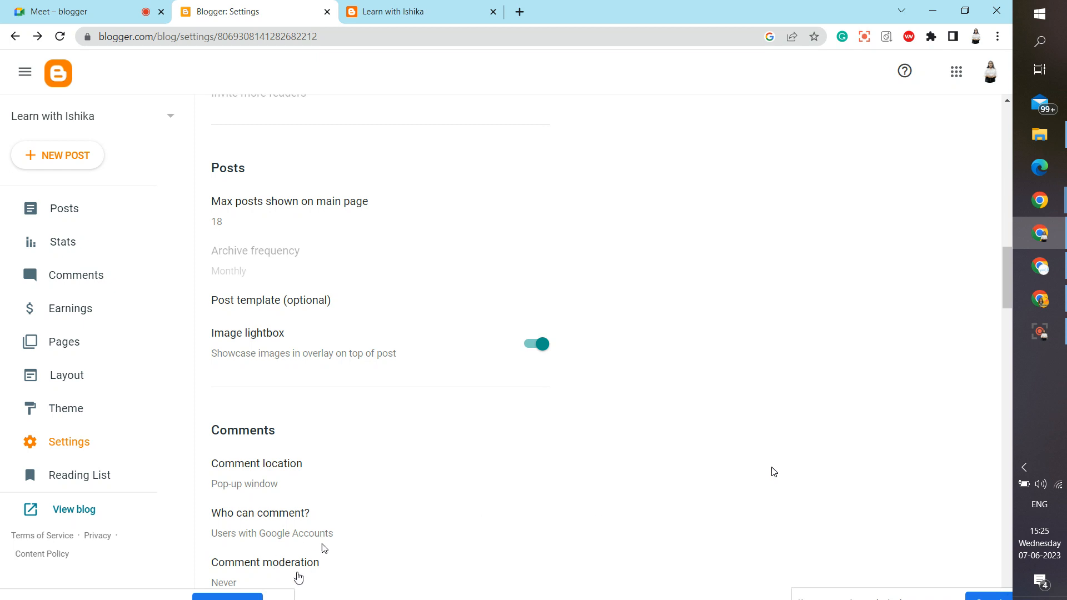
Allow anyone, including anonymous visitors, to comment on the blog and save the setting.
left_click(256, 536)
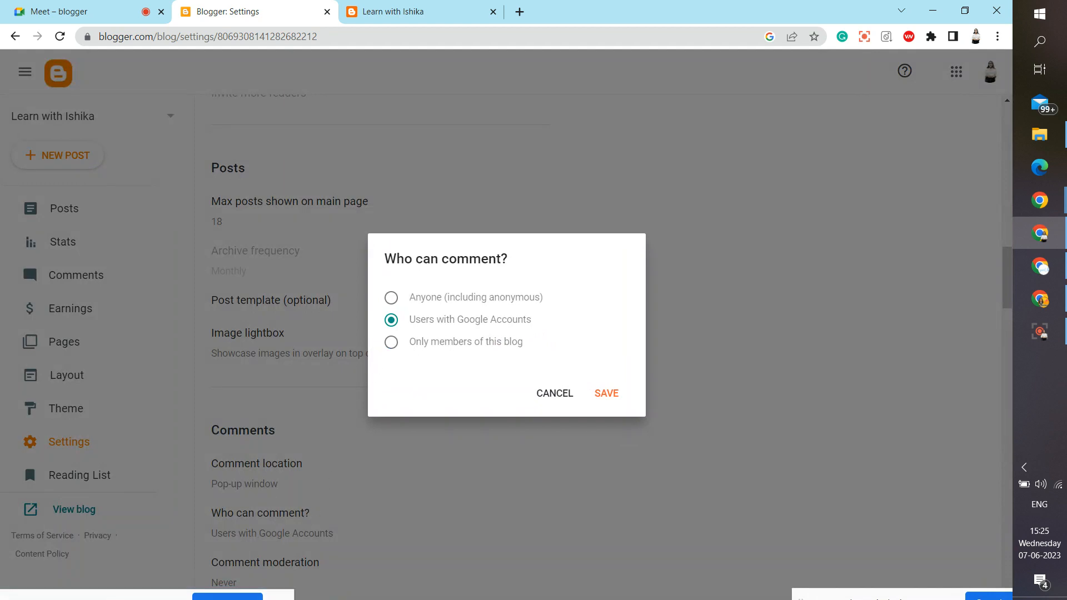
left_click(433, 297)
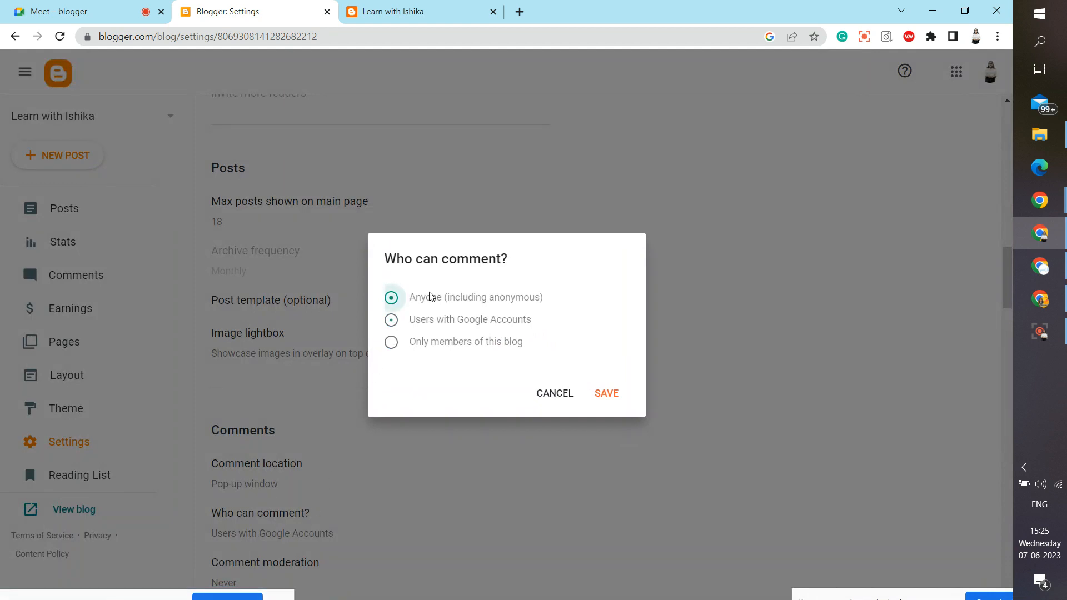
left_click(605, 393)
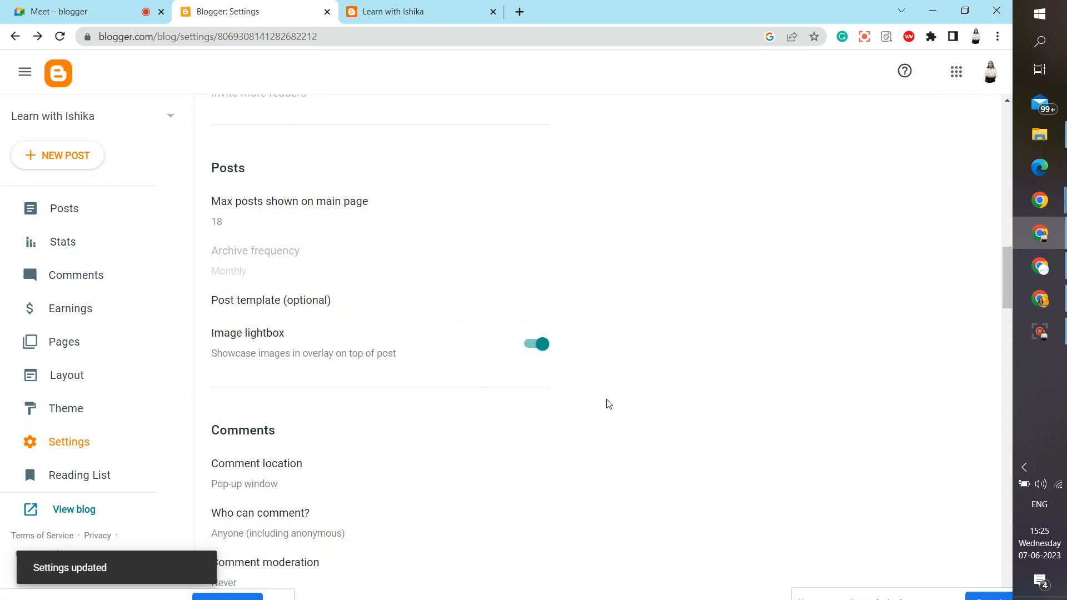
Restrict commenting to users with Google Accounts and save the setting.
left_click(299, 541)
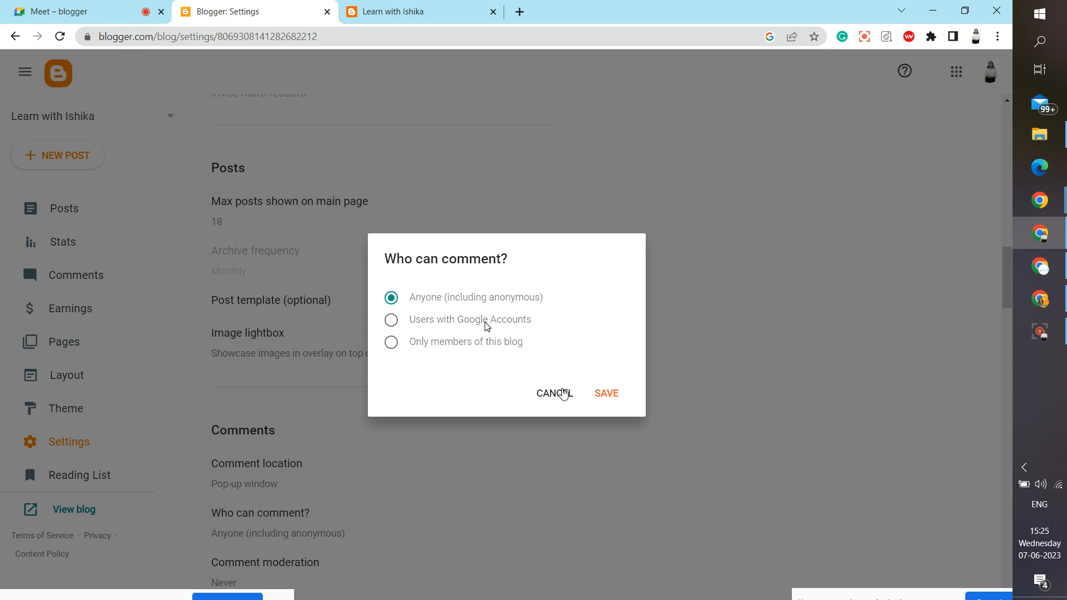
left_click(430, 326)
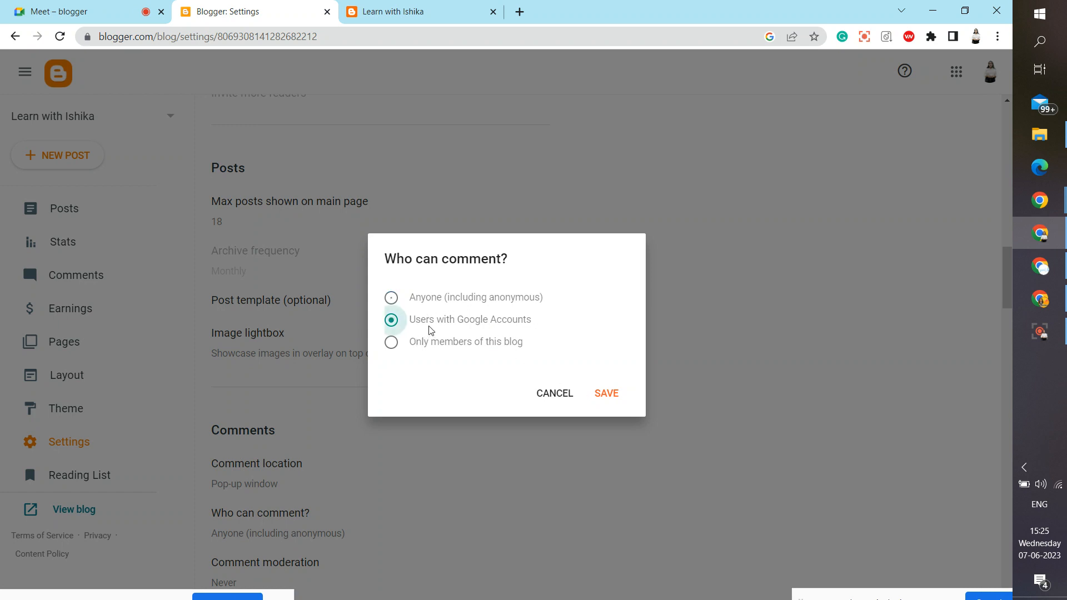
left_click(602, 398)
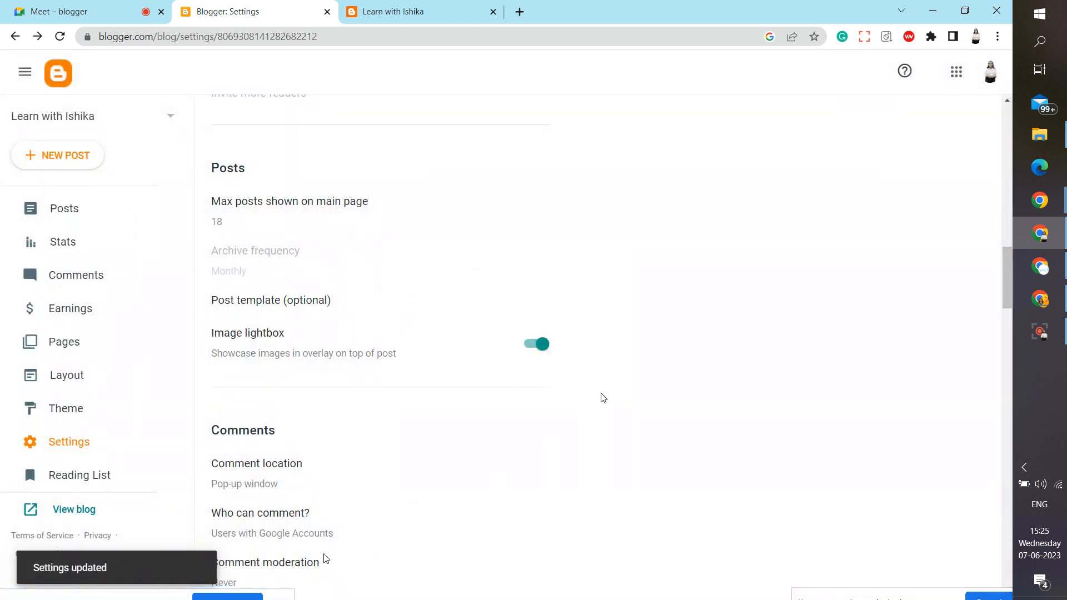
View the comment moderation options and cancel without choosing a different one.
left_click(282, 563)
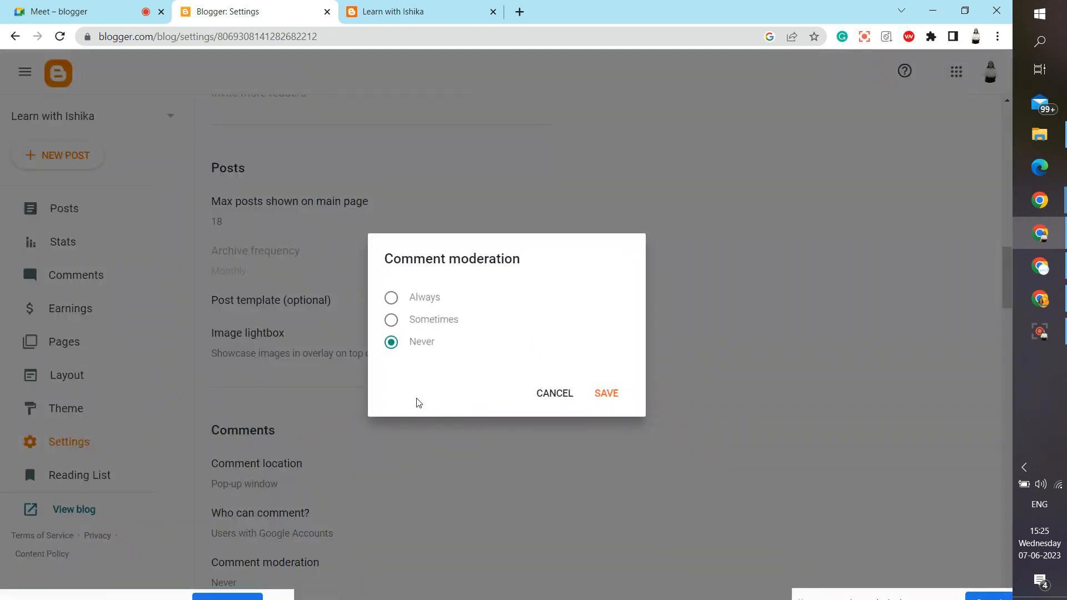
left_click(549, 396)
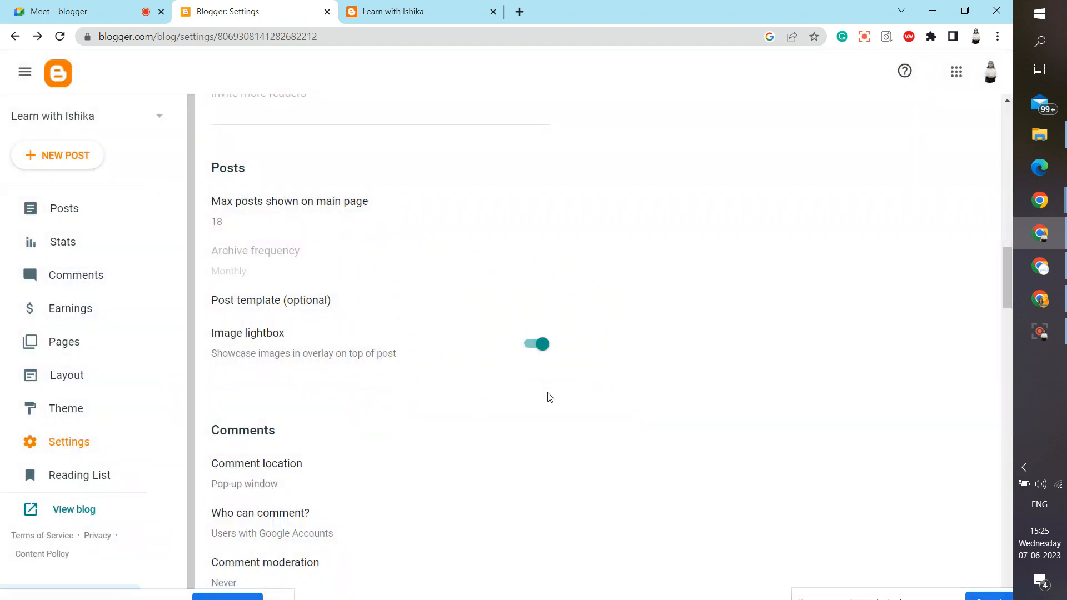
Open the blog's Reading List and look through the Blogger Buzz articles, returning to the first one.
left_click(82, 469)
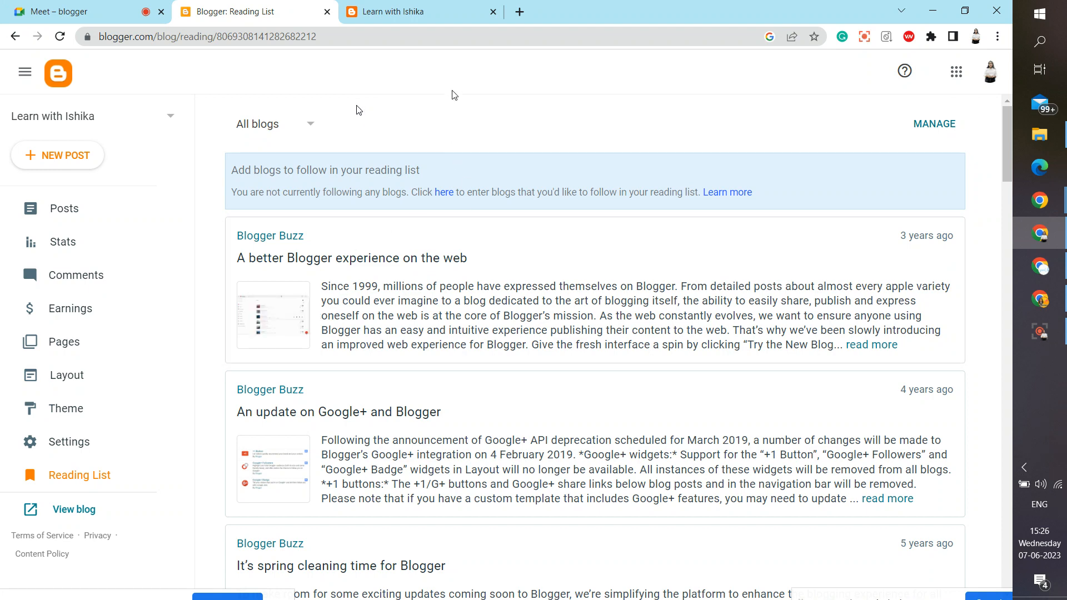
scroll(453, 94, "down", 1)
scroll(453, 95, "down", 3)
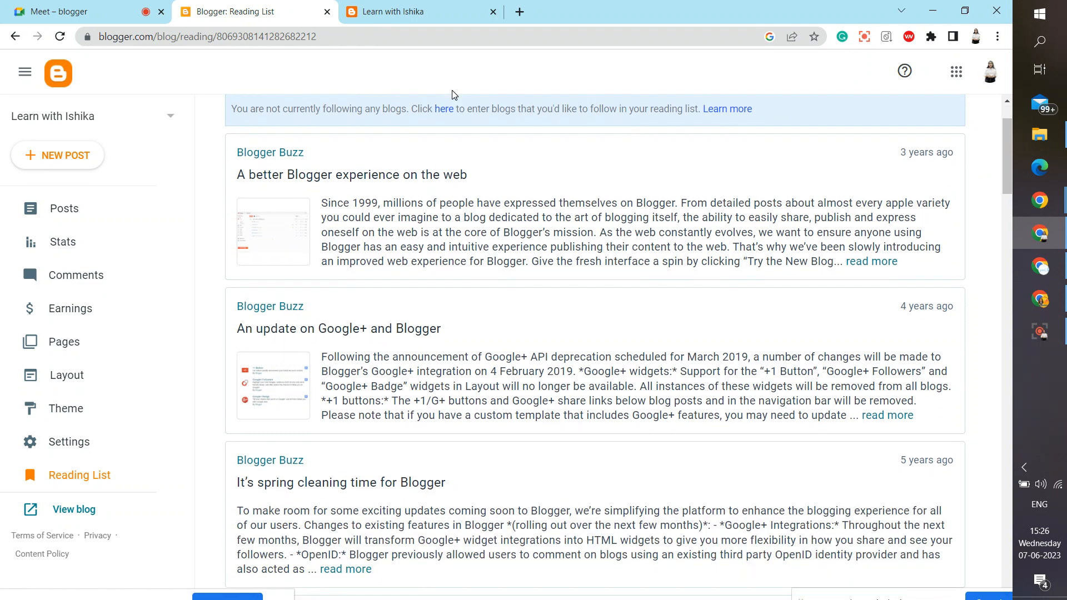
scroll(452, 95, "down", 10)
scroll(453, 94, "up", 4)
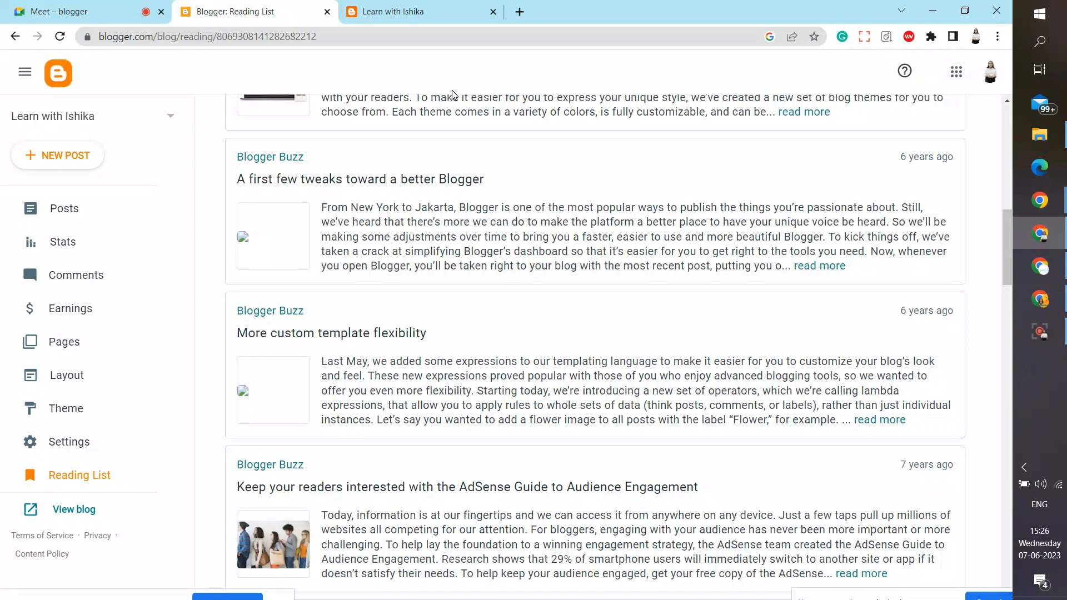
scroll(453, 94, "up", 10)
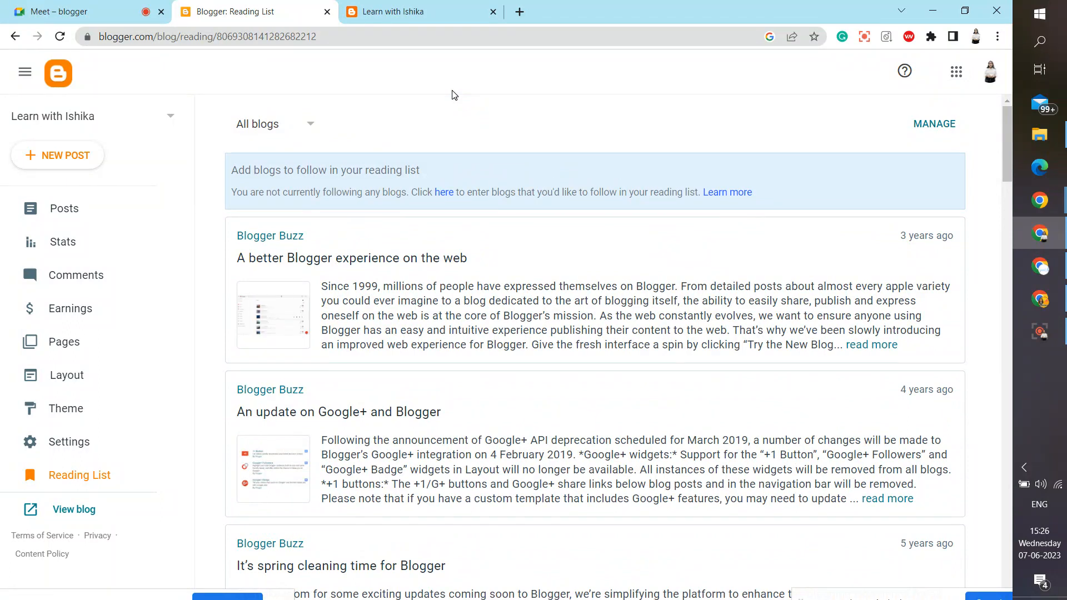
Browse the available blog themes from Contempo through Travel, then return to the current theme.
left_click(75, 419)
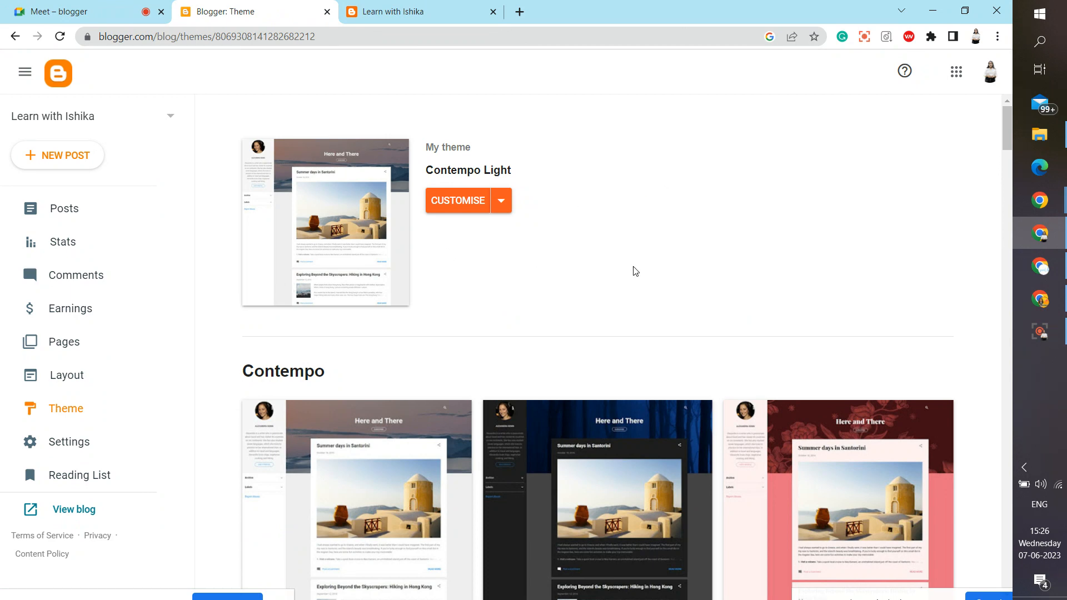
scroll(635, 271, "down", 8)
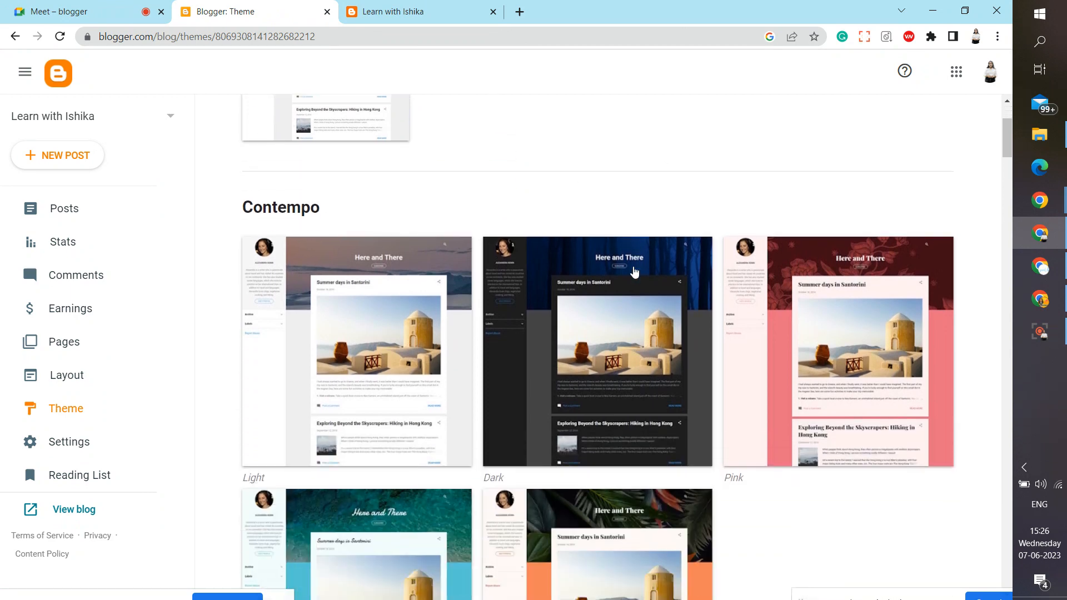
scroll(635, 271, "down", 5)
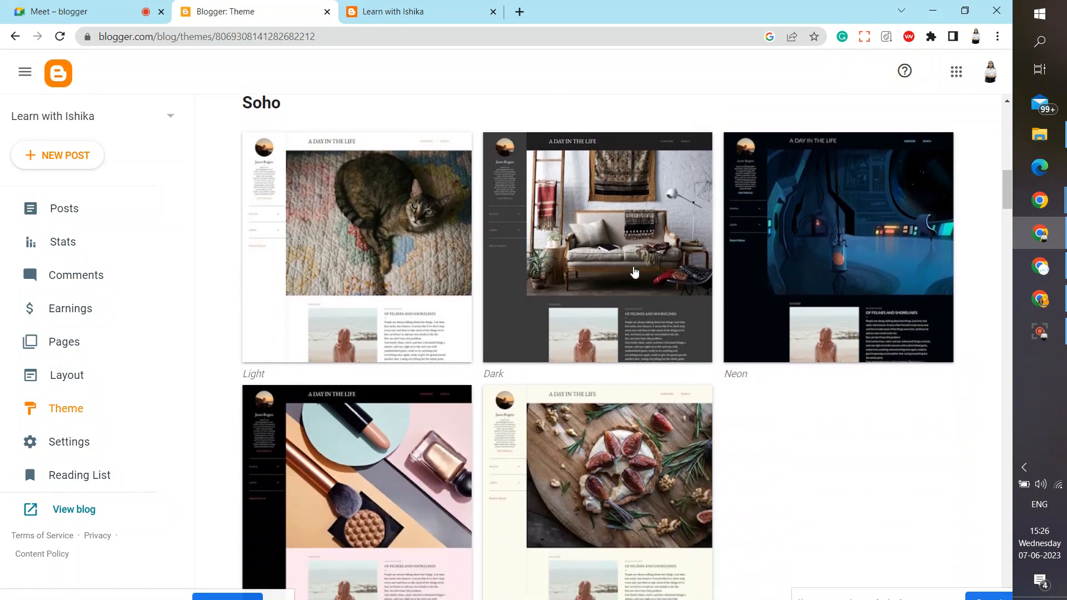
scroll(636, 270, "down", 9)
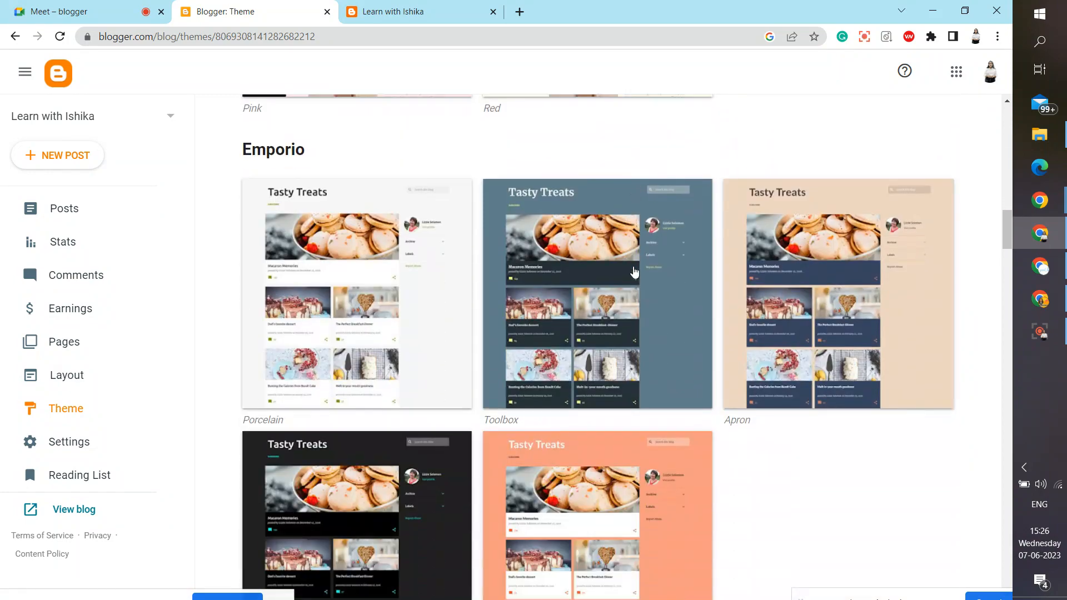
scroll(635, 271, "down", 10)
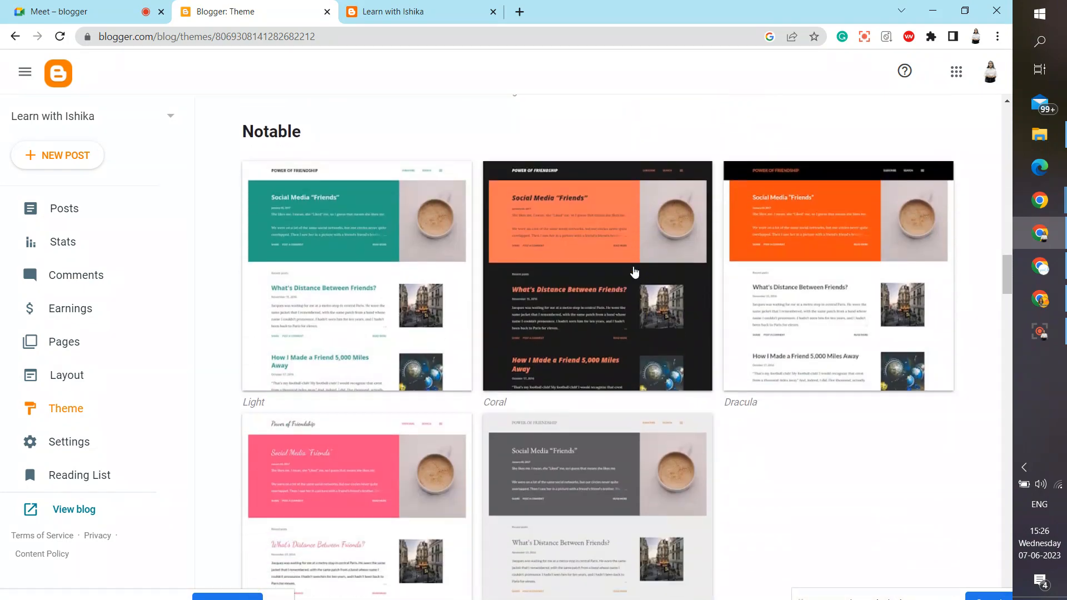
scroll(635, 271, "down", 12)
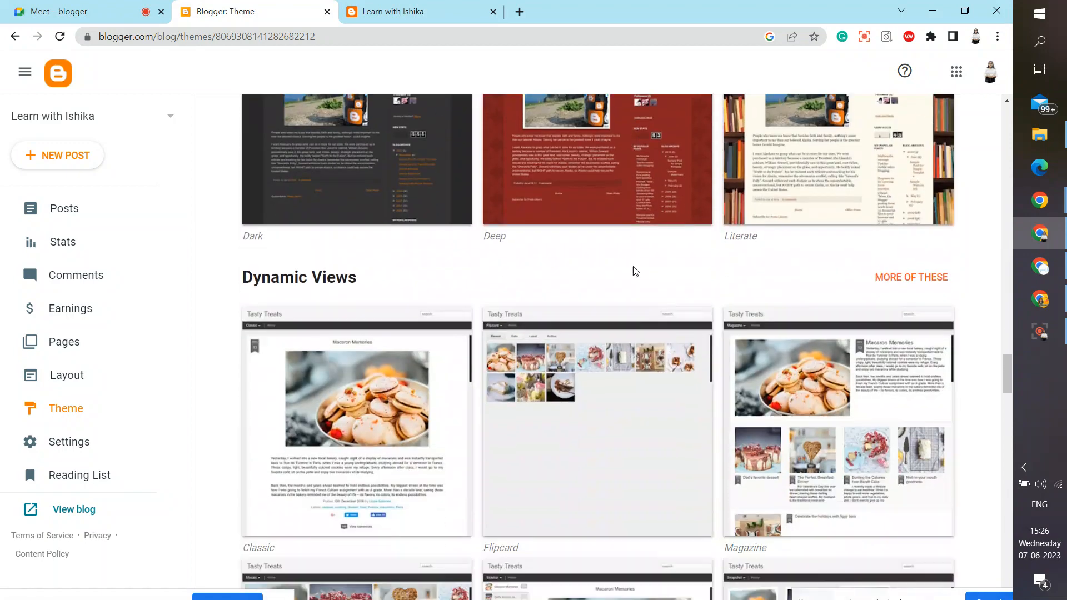
scroll(634, 272, "down", 12)
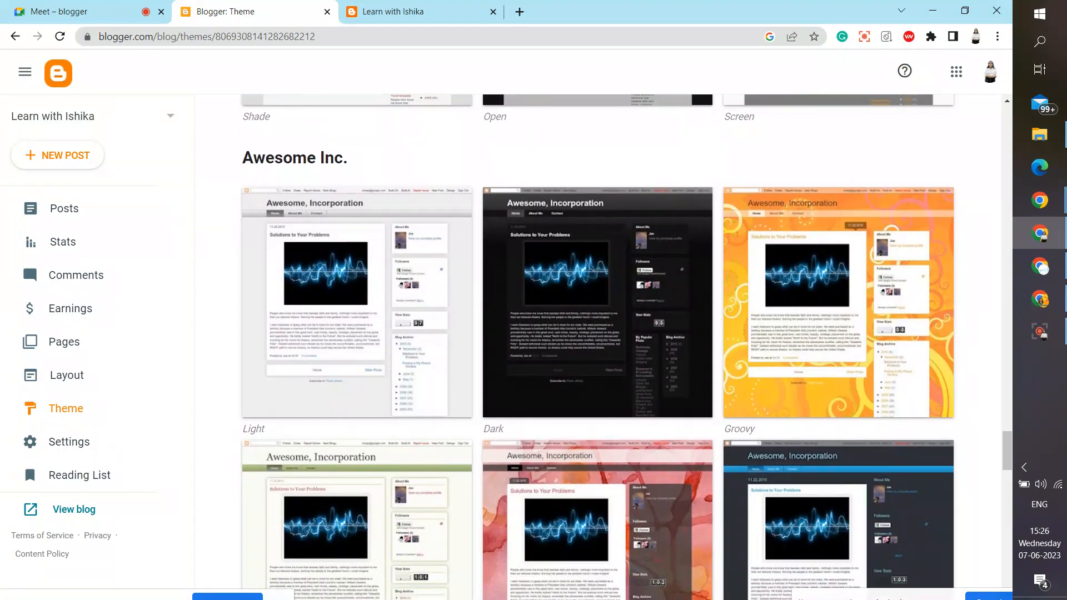
scroll(636, 271, "down", 10)
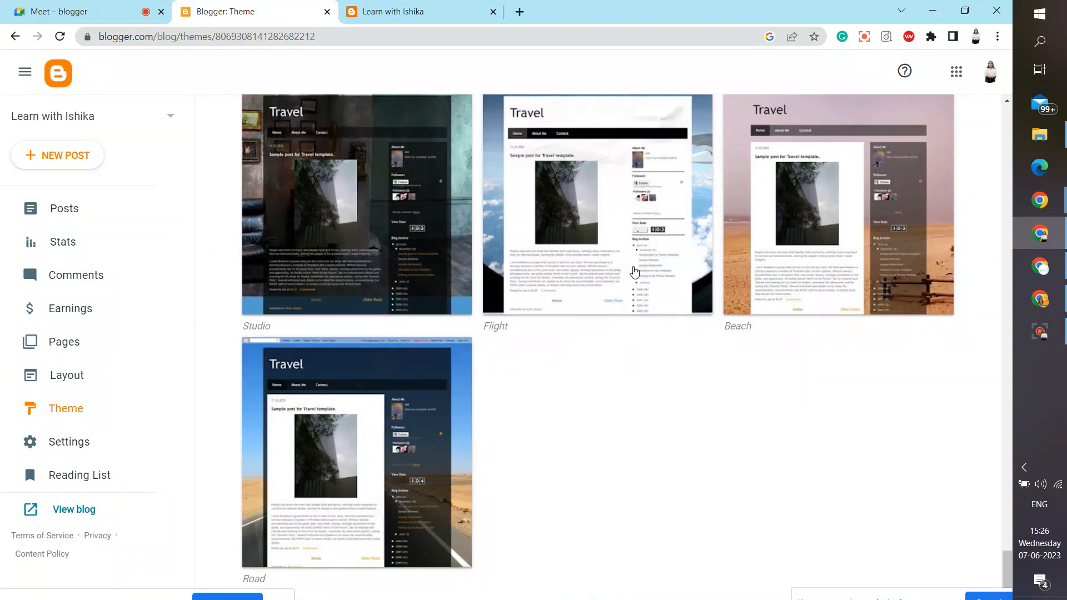
scroll(634, 272, "up", 20)
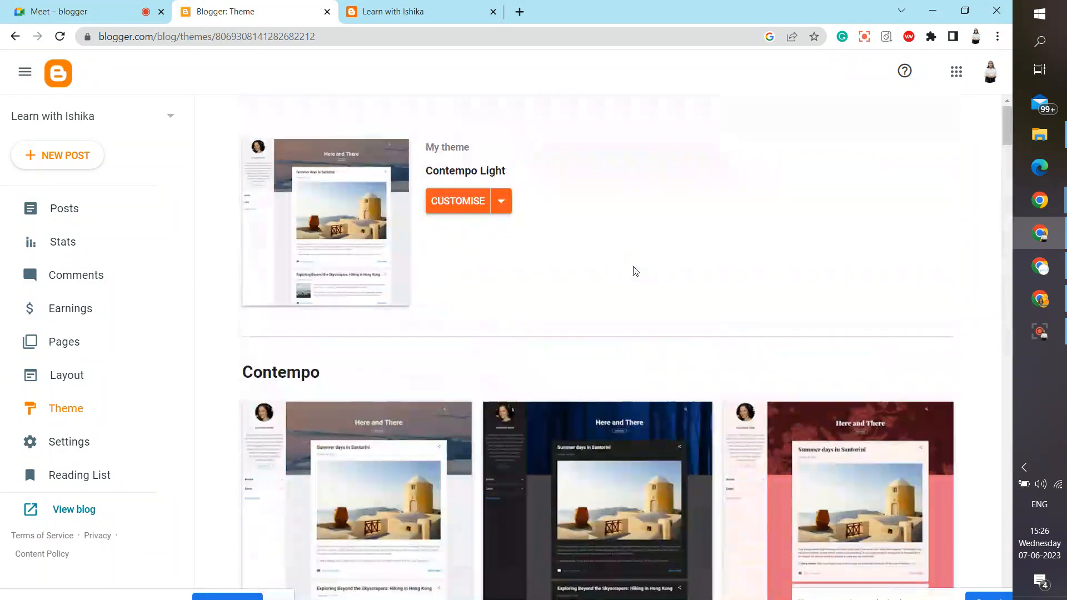
Open the Contempo Pink theme for customising and make its page text bold and italic.
left_click(850, 460)
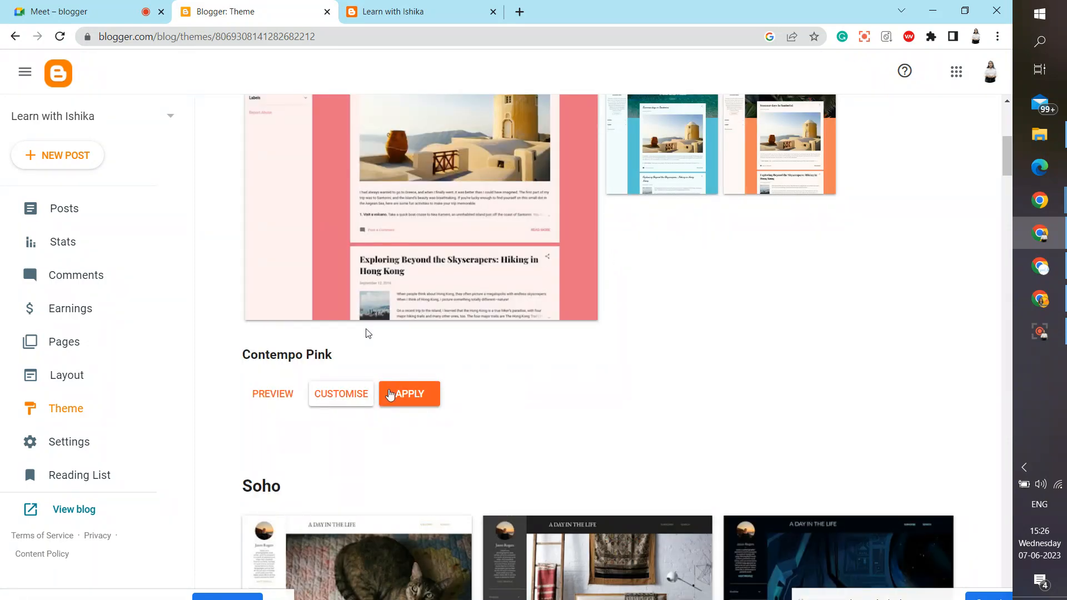
left_click(336, 395)
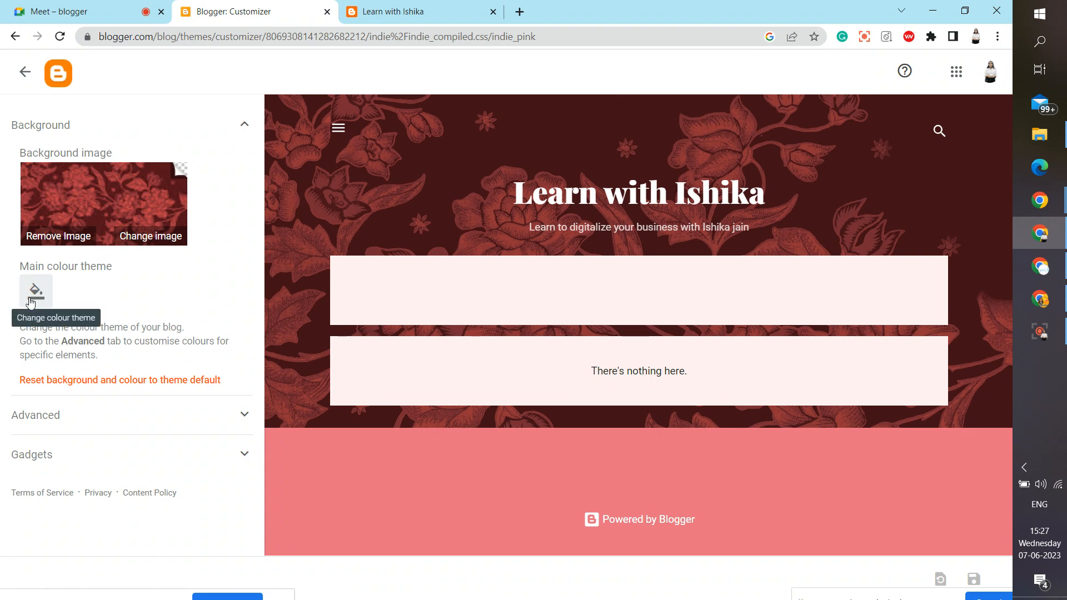
left_click(62, 414)
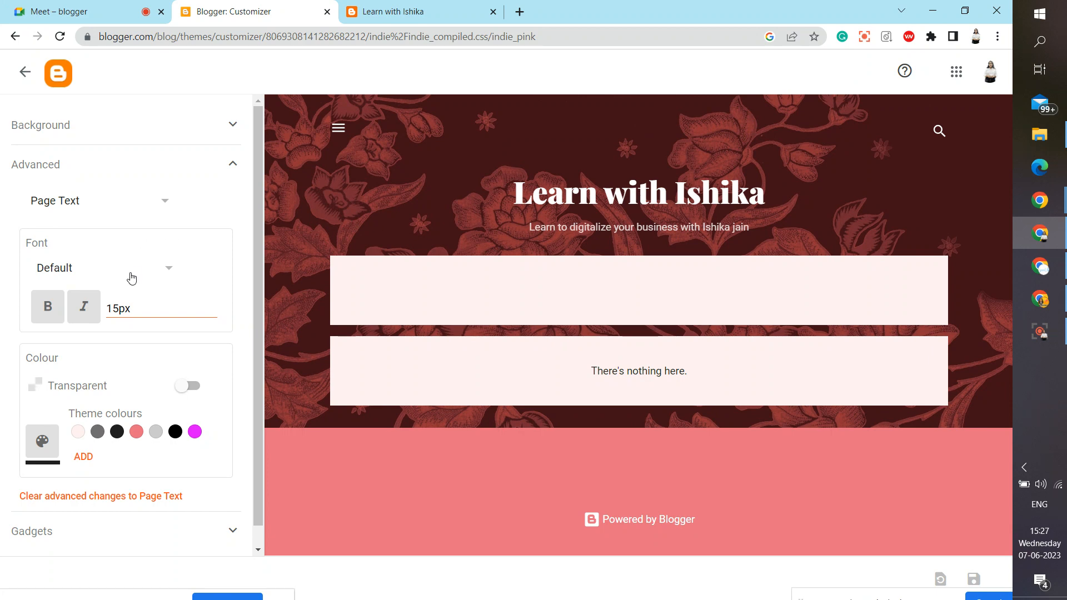
left_click(46, 308)
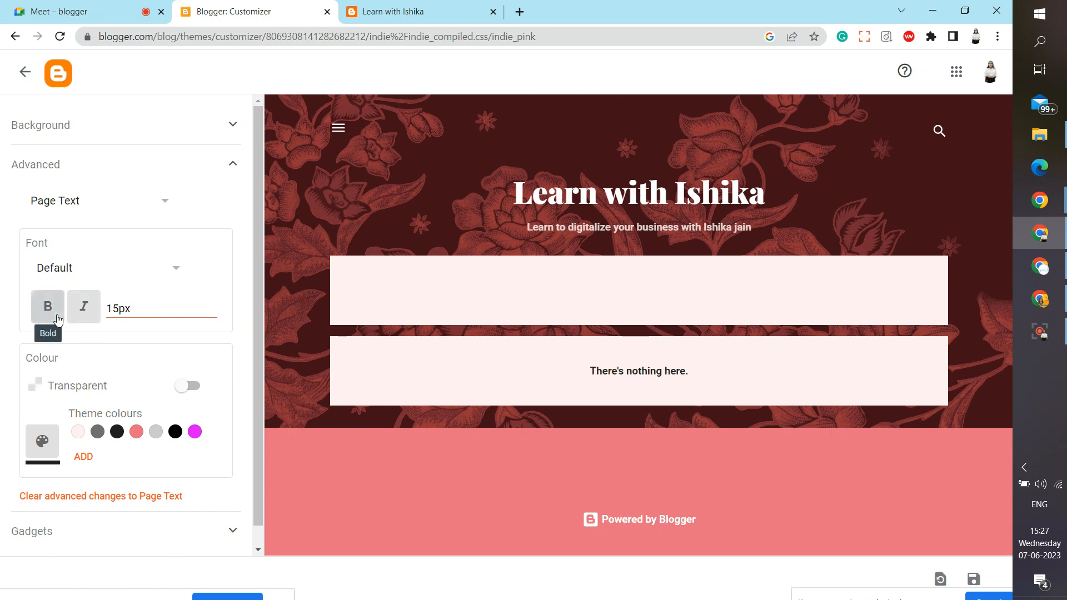
left_click(76, 317)
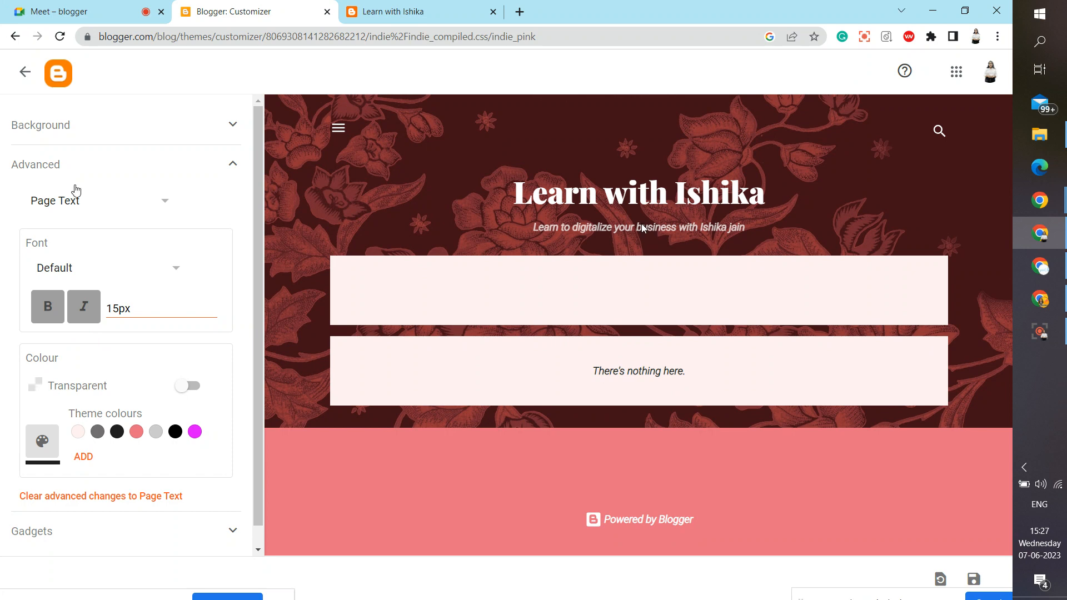
In the advanced background settings, set the background height to 477 px and the body background to the pale pink theme colour, trying magenta and black first.
left_click(56, 217)
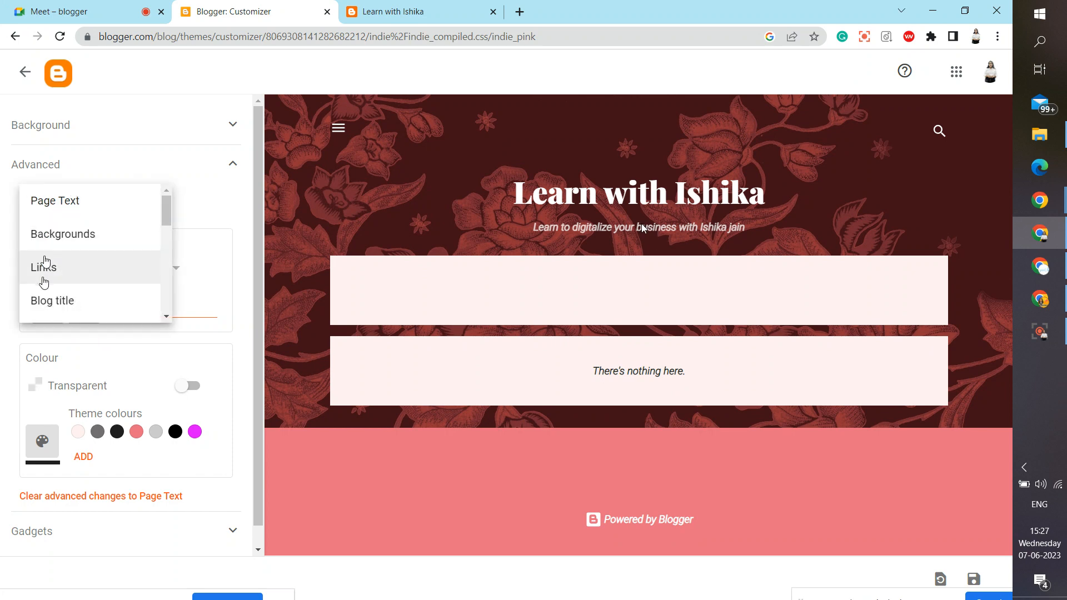
left_click(52, 239)
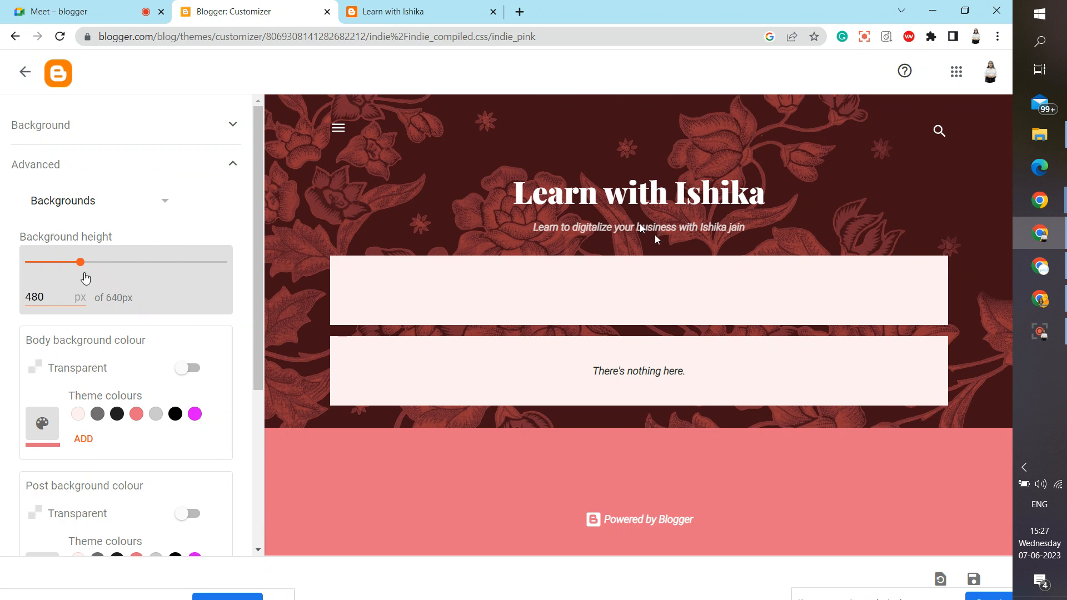
left_click_drag(141, 271, 77, 262)
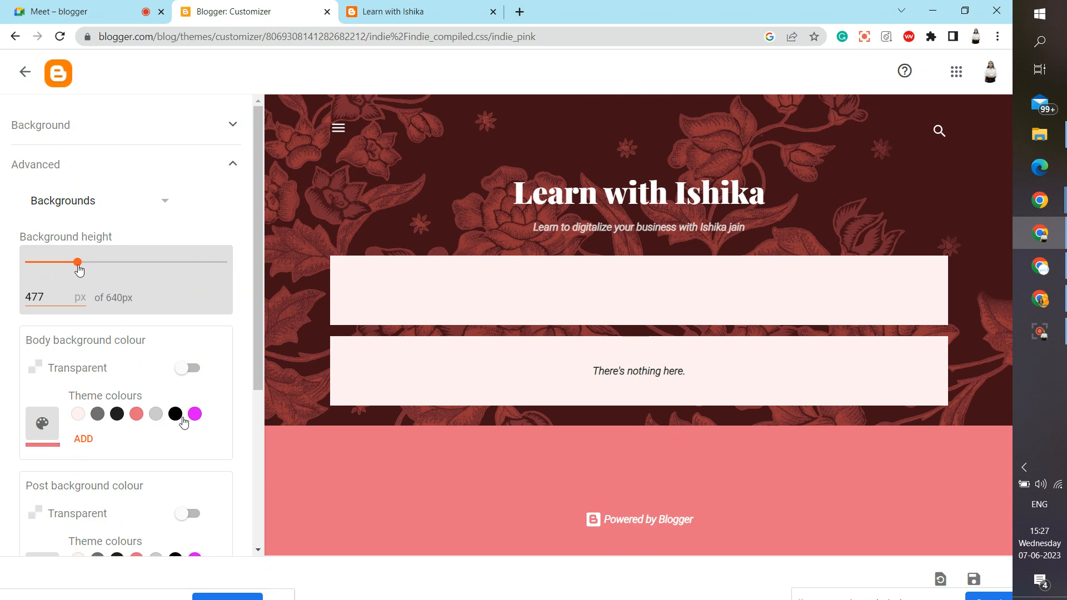
left_click(193, 420)
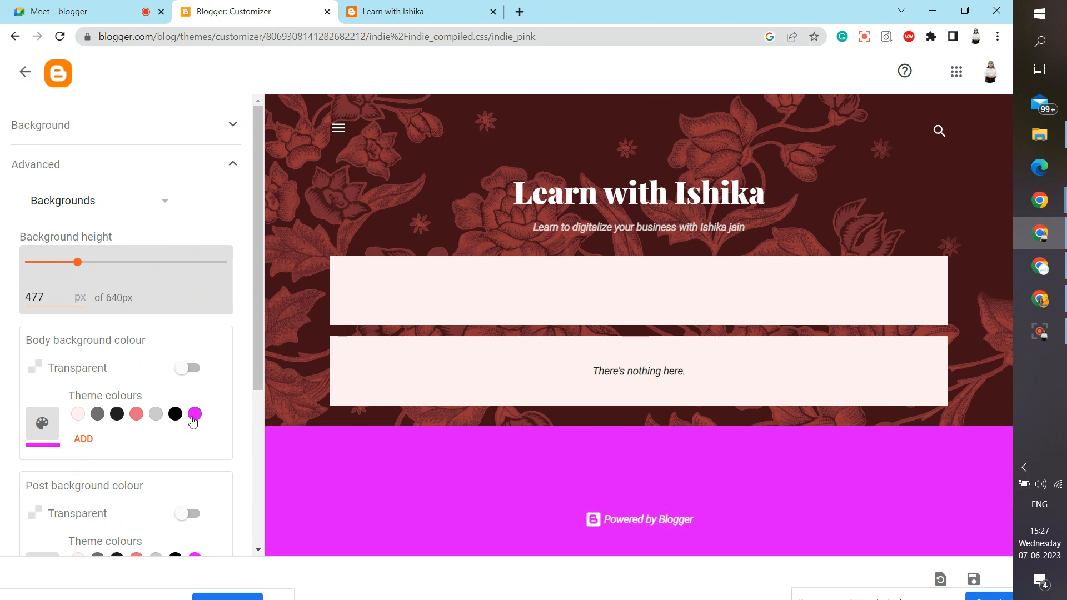
left_click(174, 418)
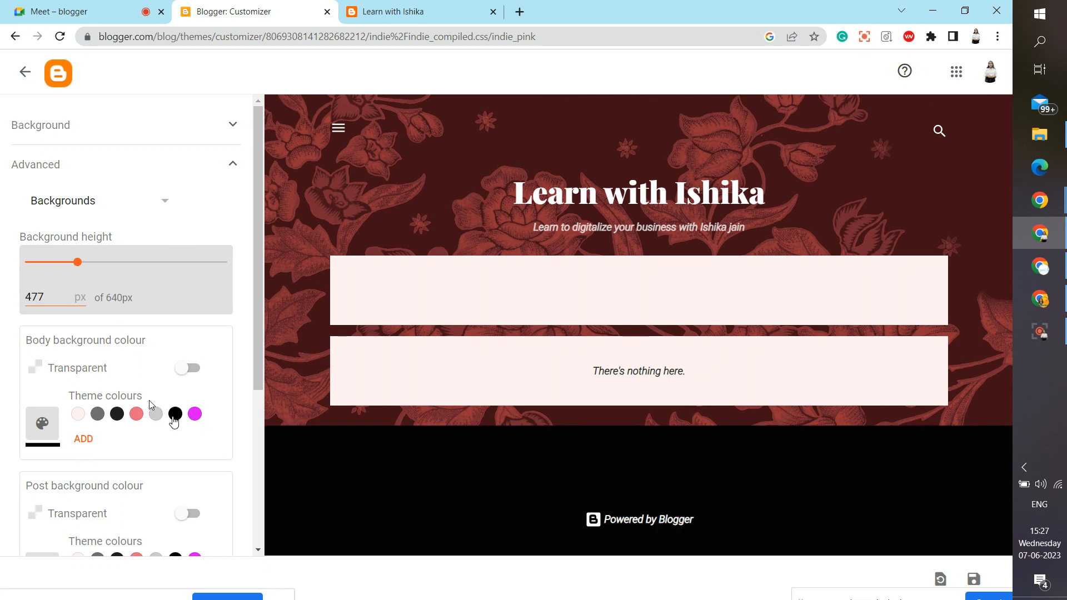
left_click(78, 415)
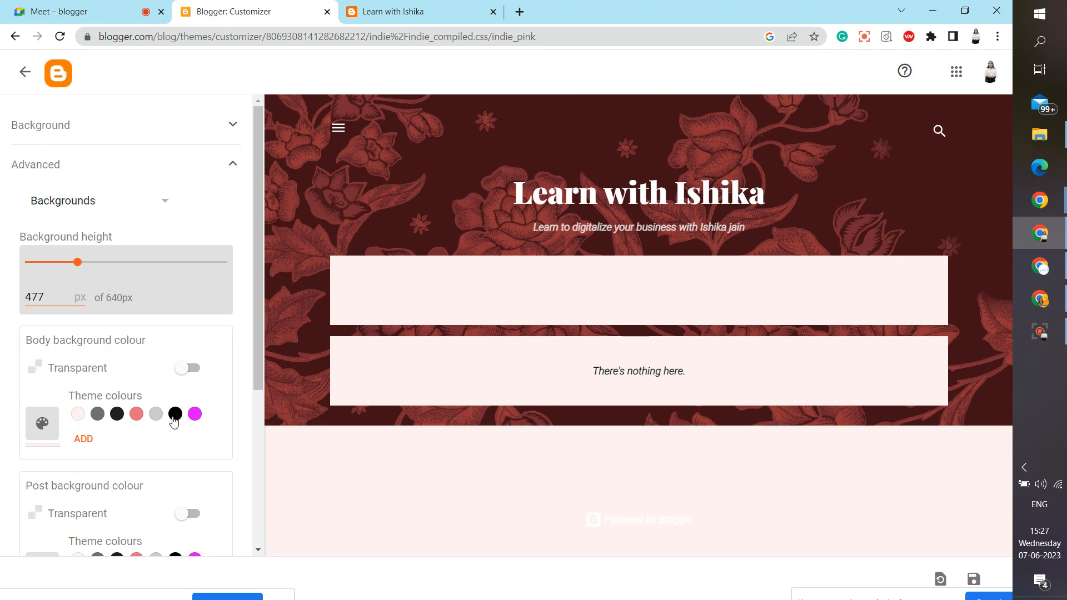
In the advanced settings for the blog title, make the text italic and set its font to Calligraffitti.
left_click(136, 195)
left_click(99, 299)
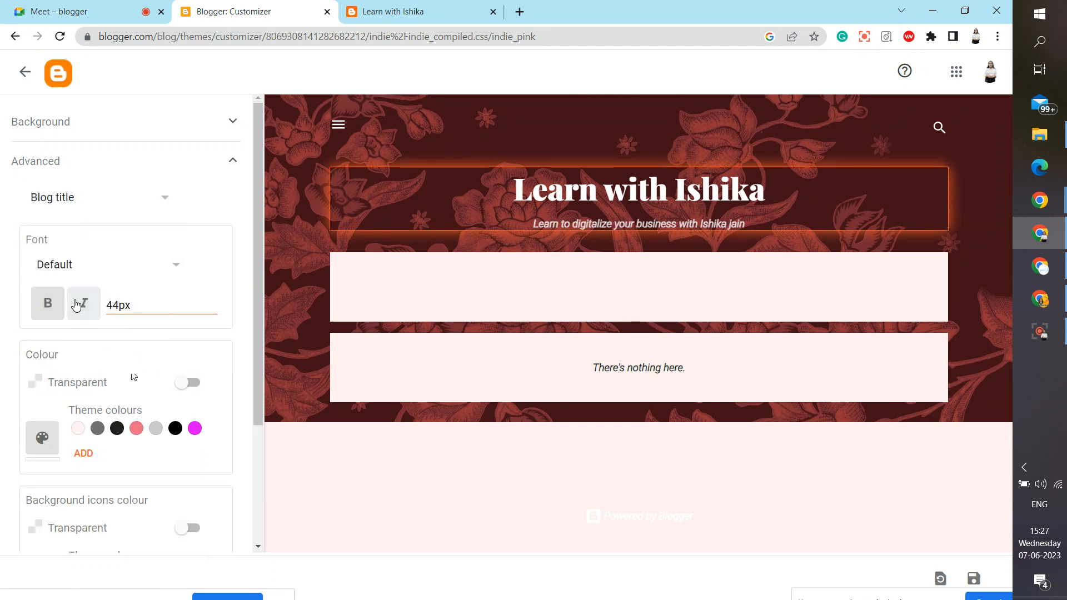
left_click(83, 304)
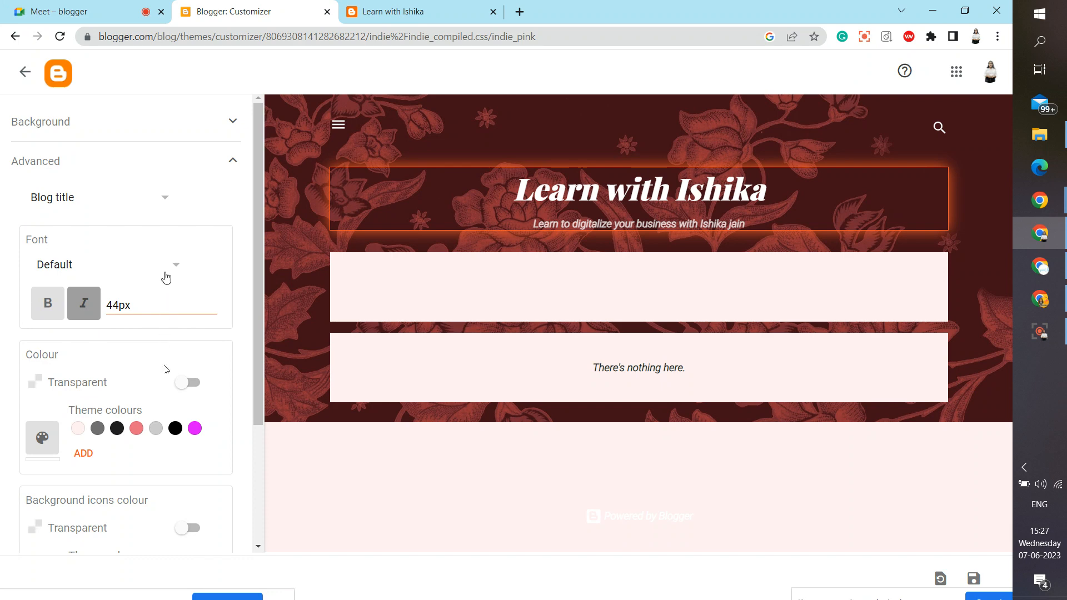
left_click(166, 278)
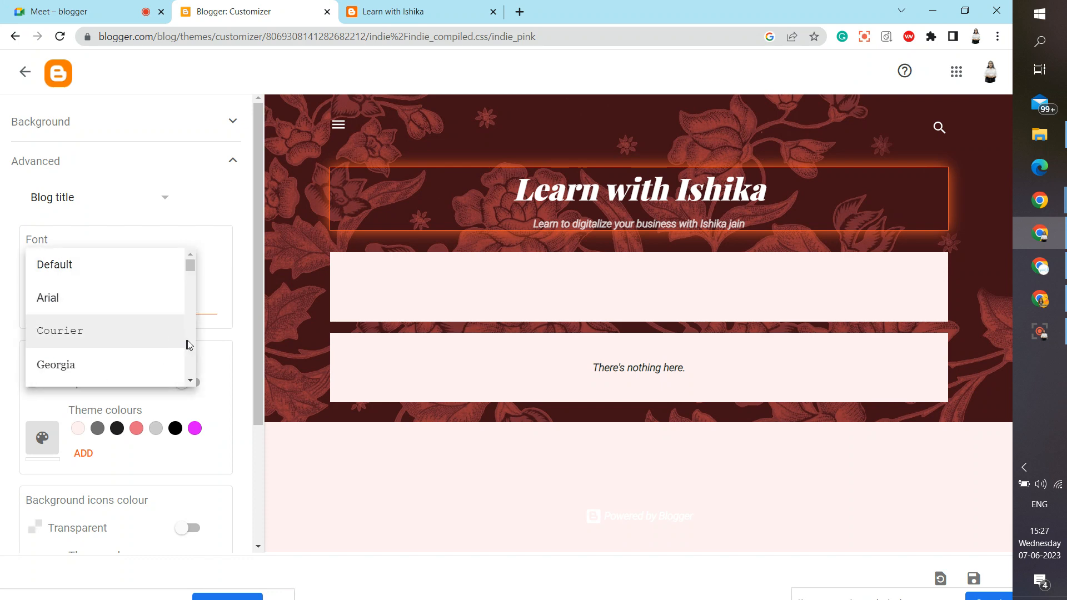
scroll(189, 344, "down", 6)
scroll(189, 345, "down", 2)
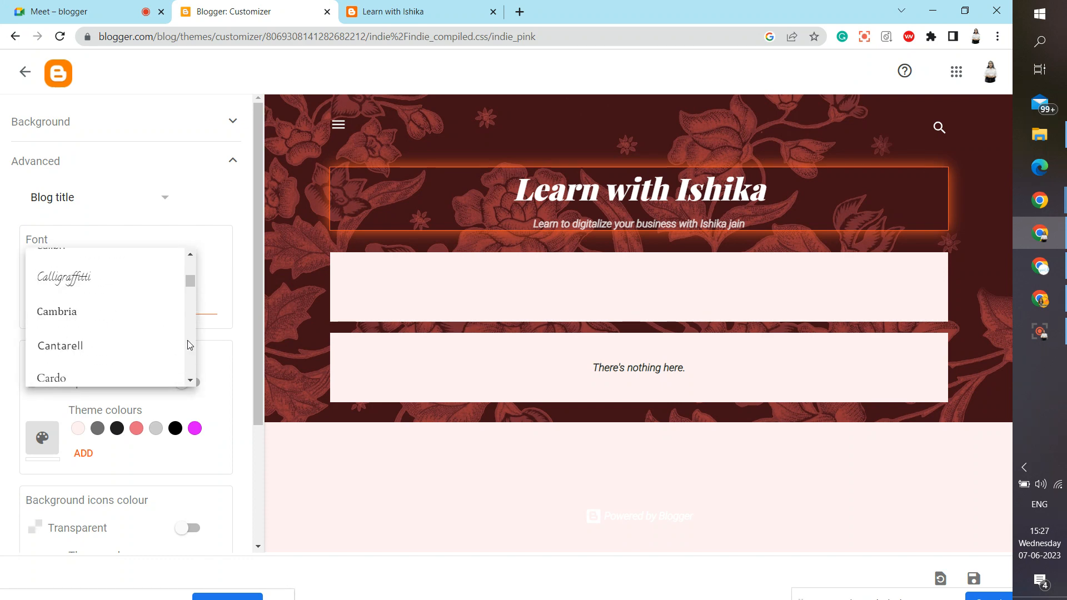
left_click(91, 279)
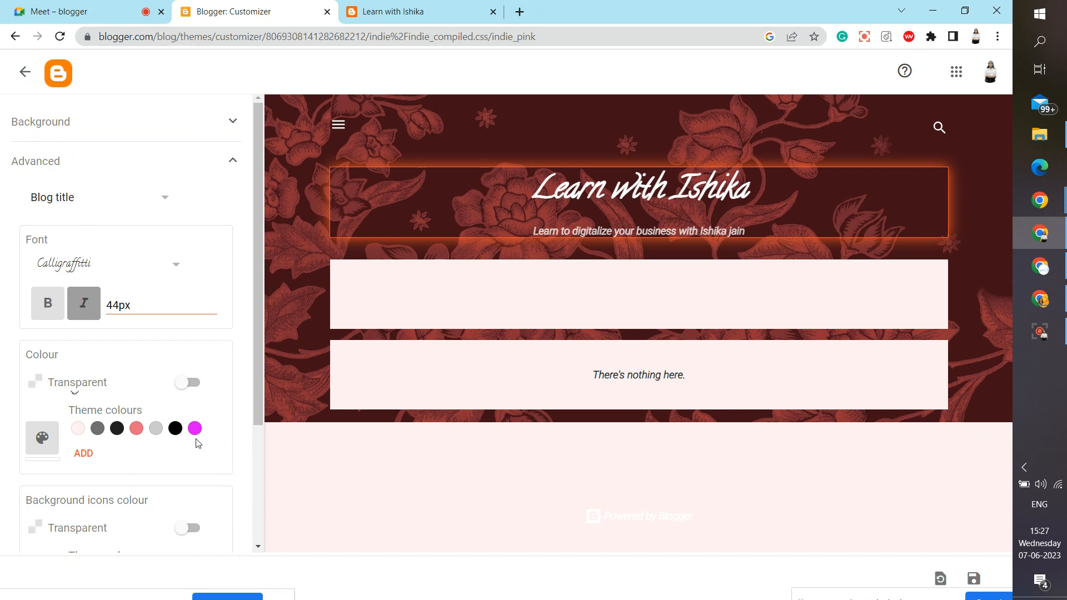
Set the blog title's background icons colour to the pale pink theme colour, trying coral and black first.
left_click_drag(262, 320, 255, 454)
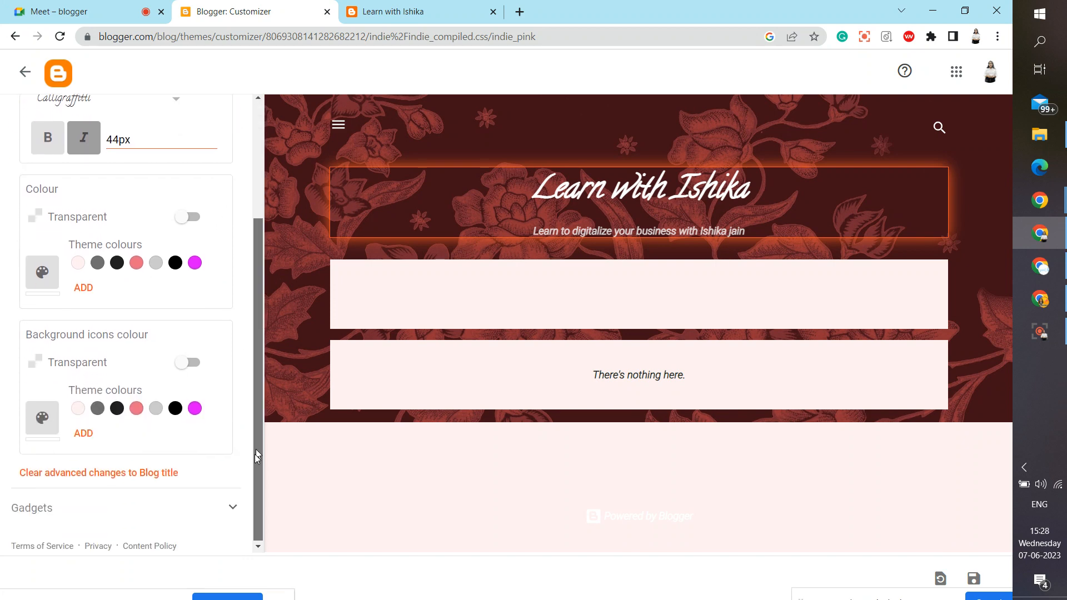
left_click(141, 413)
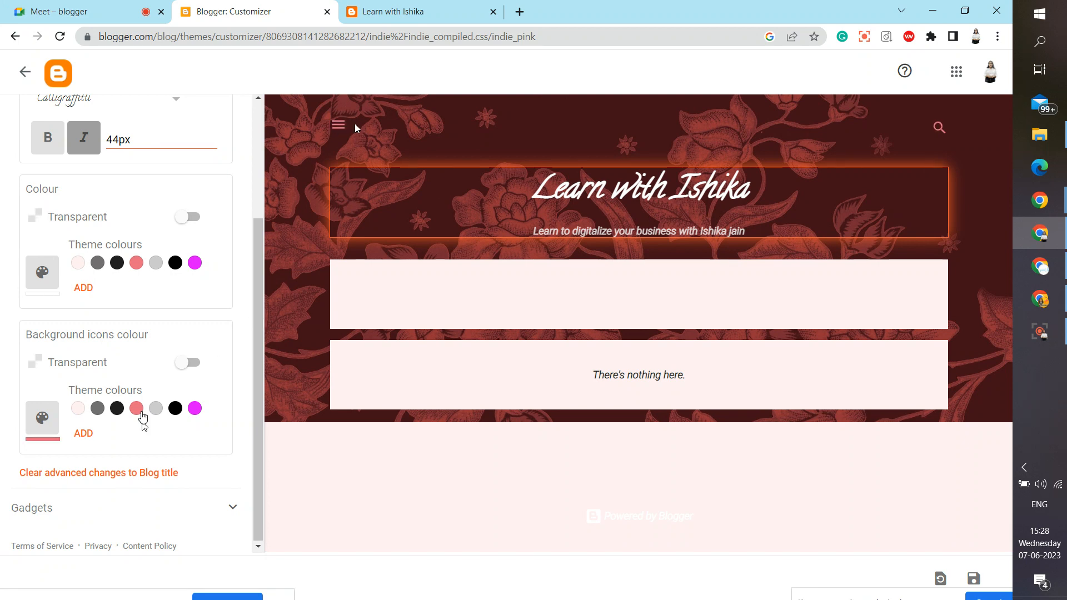
left_click(175, 409)
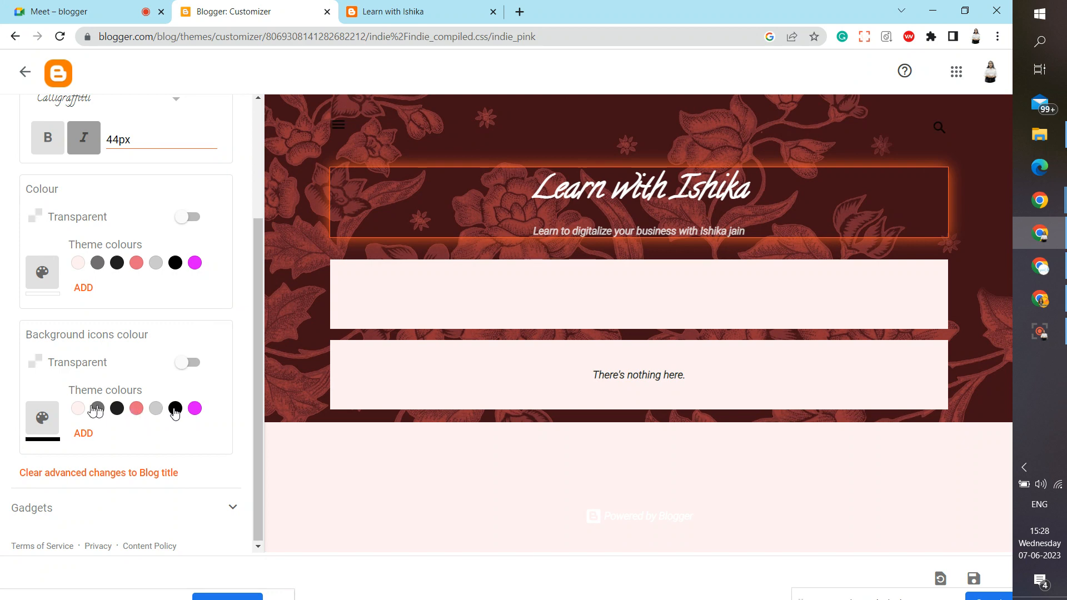
left_click(77, 409)
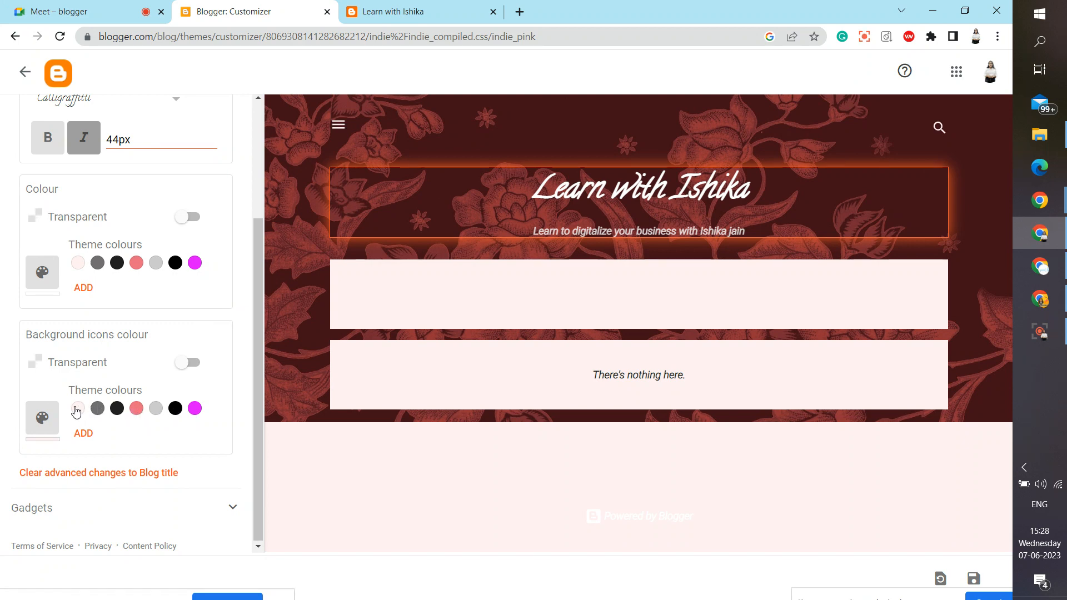
In the gadget settings, turn on Show Pages for the Pages gadget, toggling it off and on to compare.
left_click(99, 517)
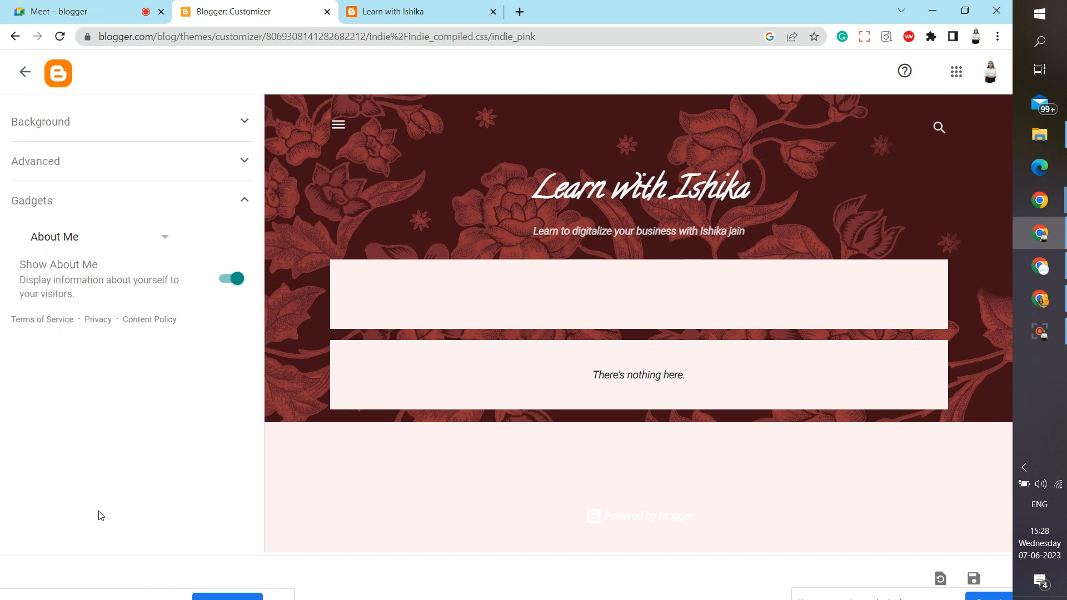
left_click(89, 248)
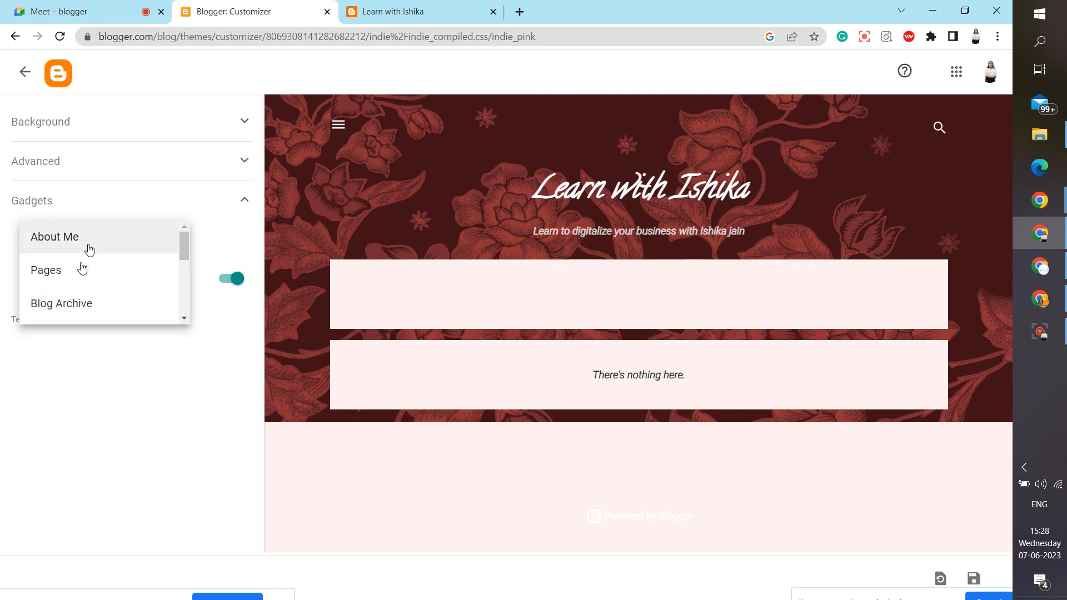
left_click(57, 275)
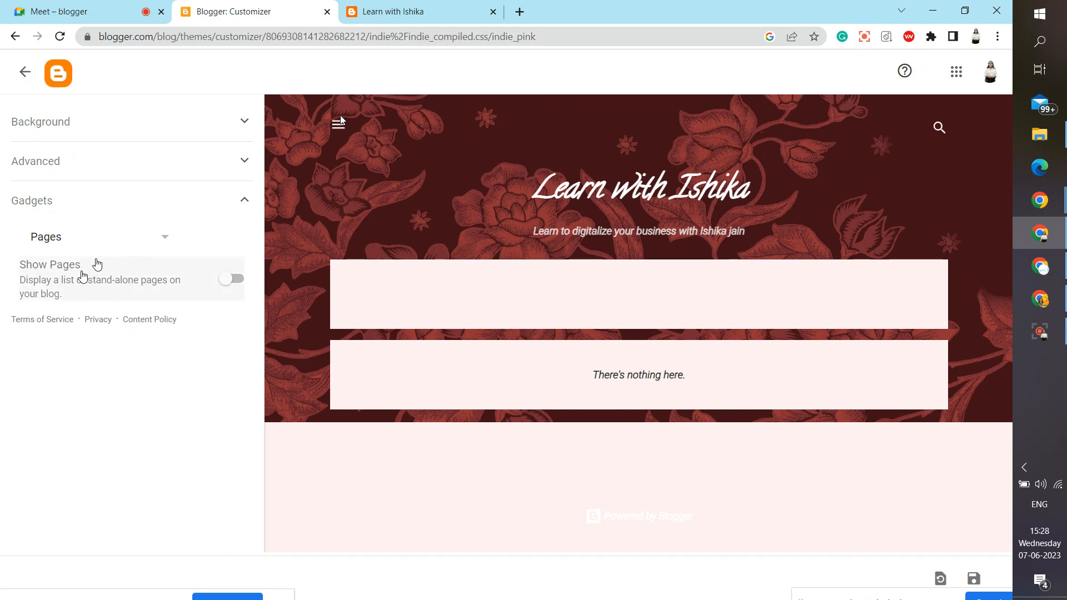
left_click(228, 279)
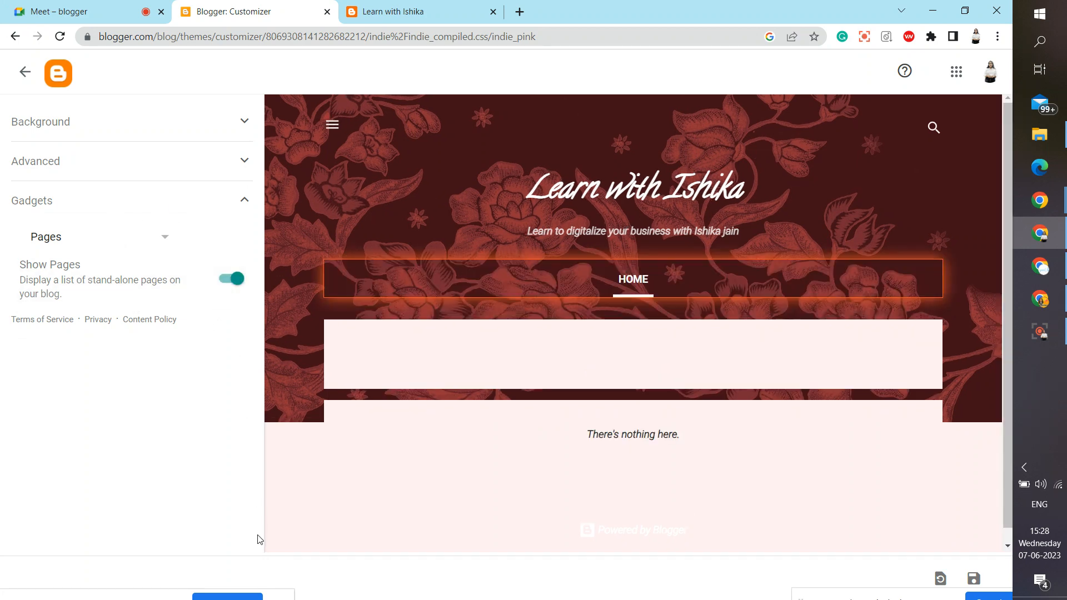
left_click(229, 279)
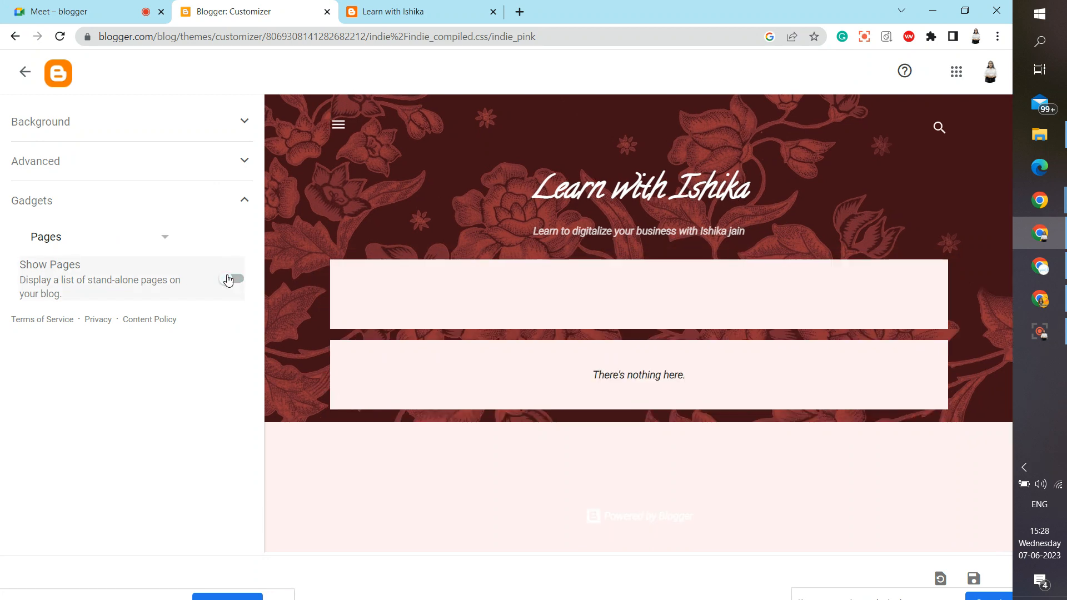
left_click(228, 279)
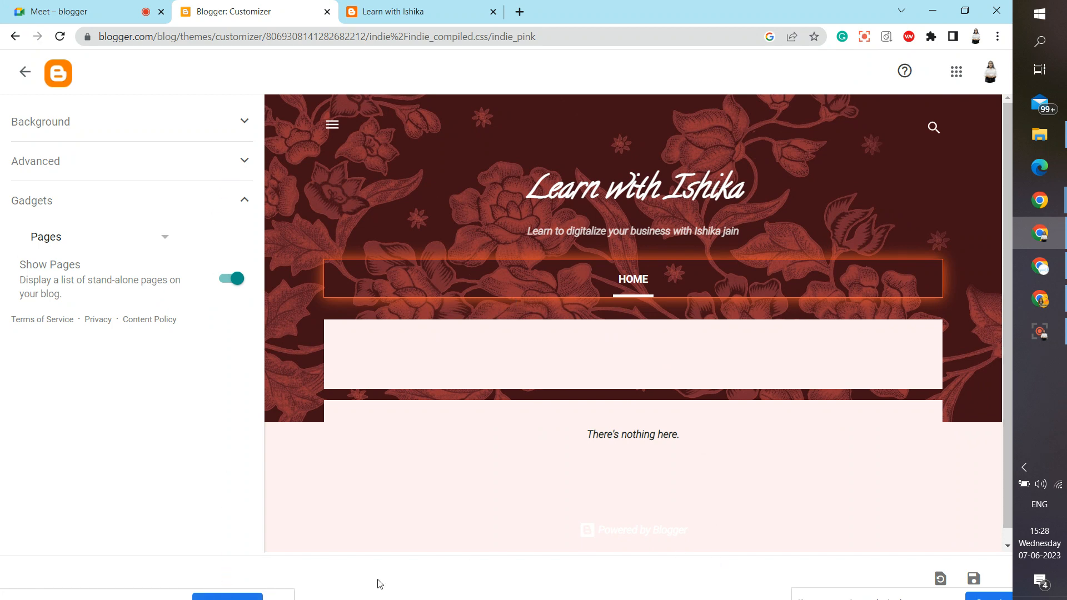
Move the screen-sharing bar out of the way, save the theme customisation and return to the blog's theme page.
left_click_drag(120, 598, 595, 599)
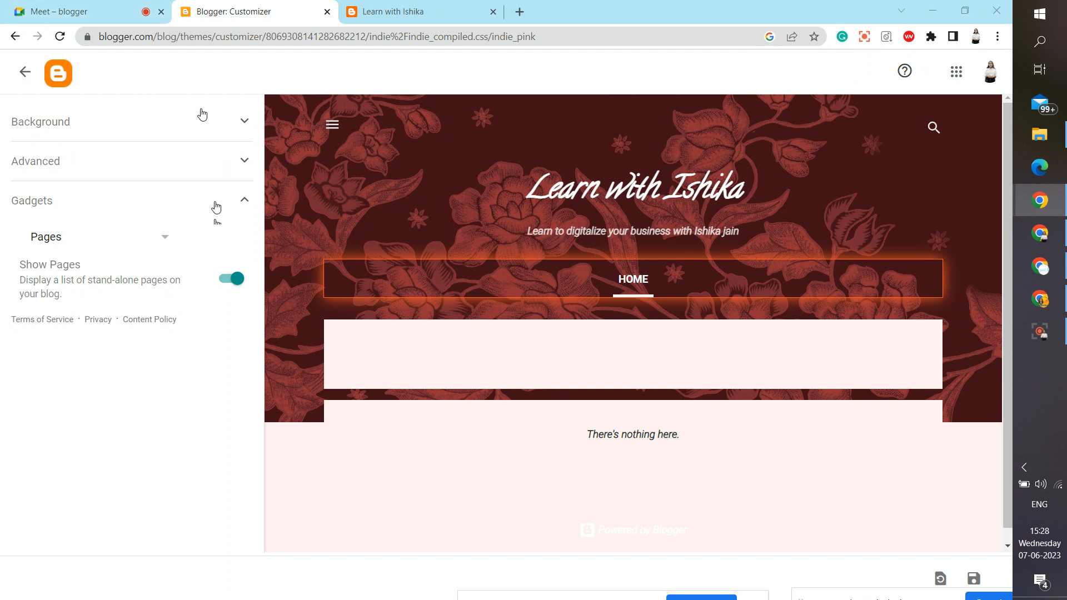
left_click(216, 202)
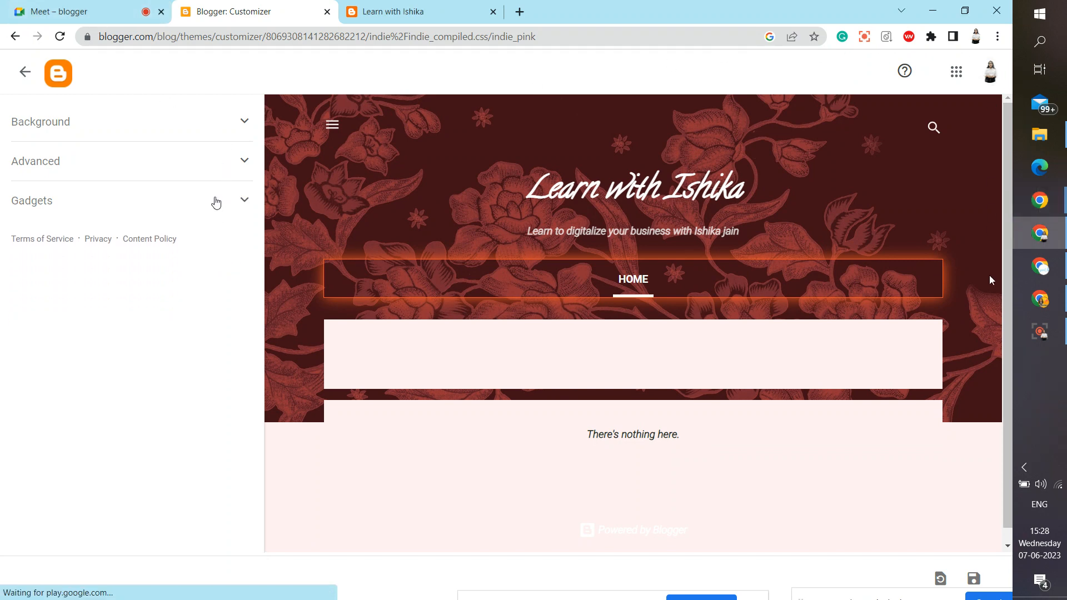
left_click(924, 595)
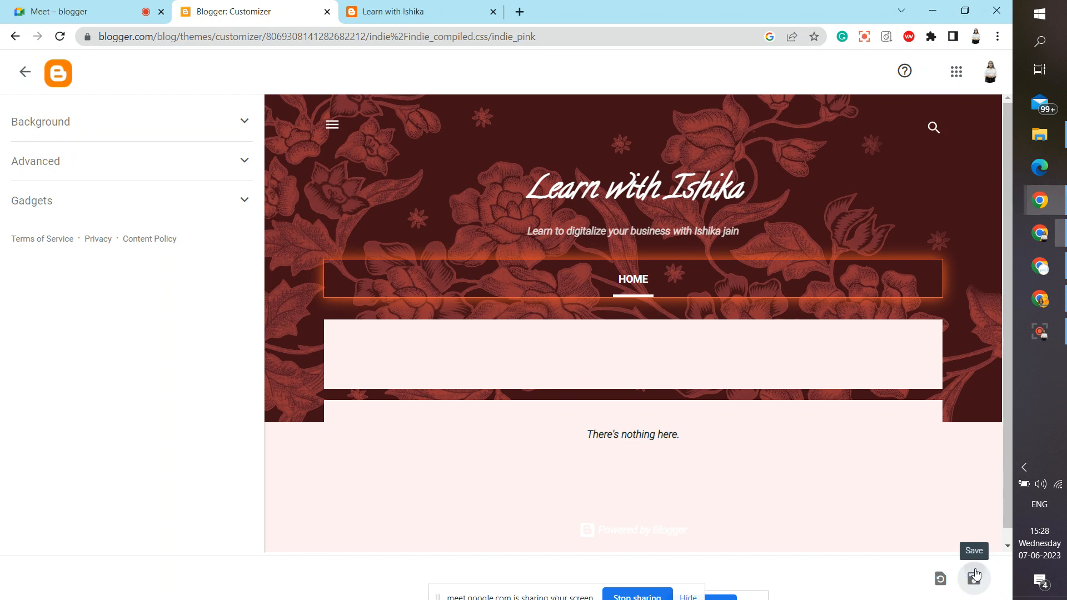
left_click(975, 577)
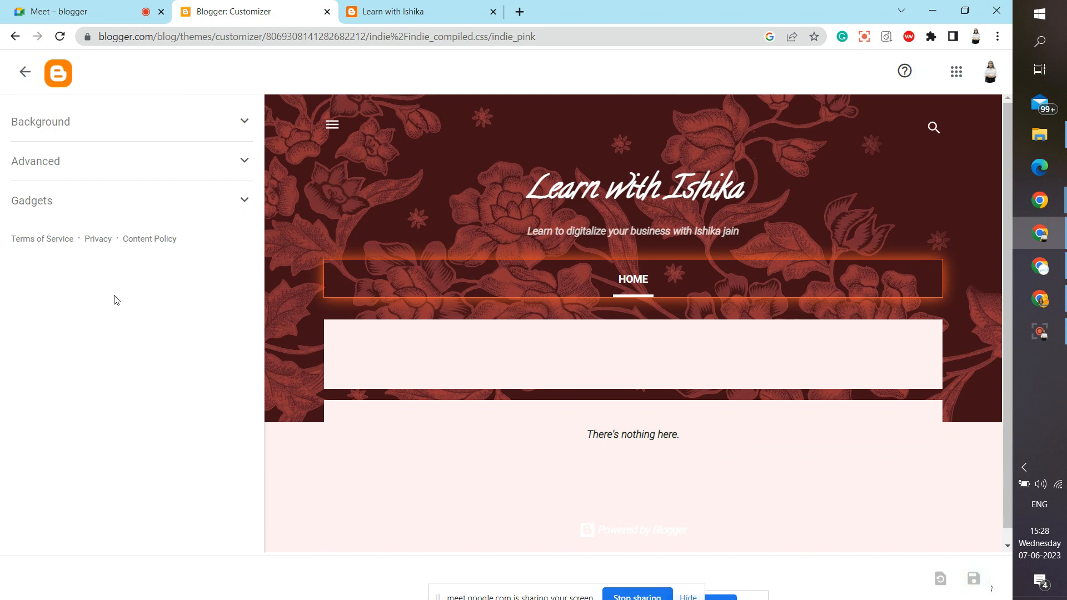
left_click(26, 84)
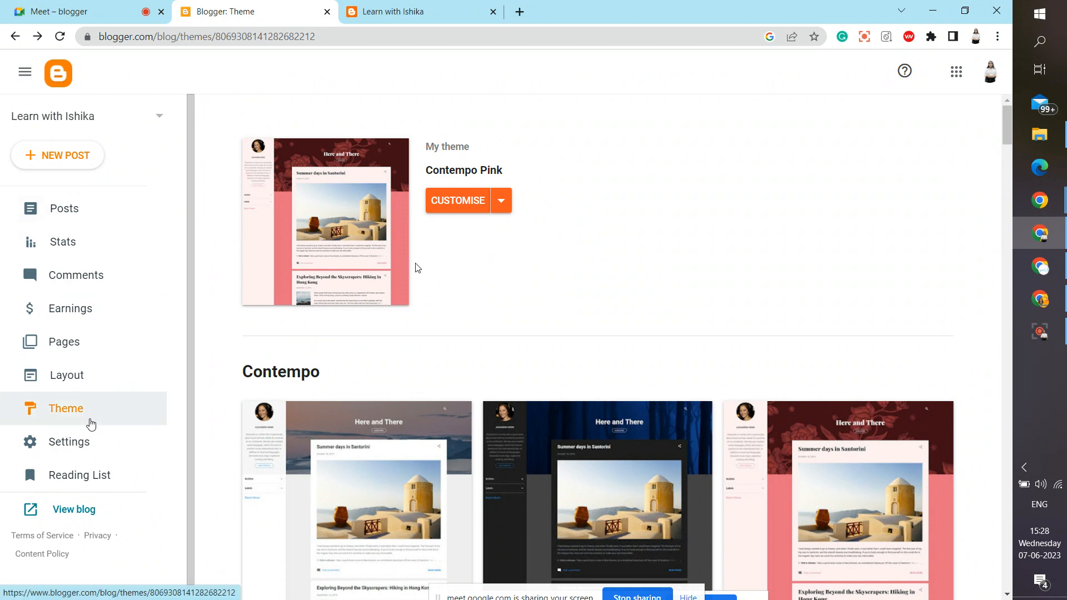
View the live blog with the saved theme, then close both open blog pages.
left_click(57, 507)
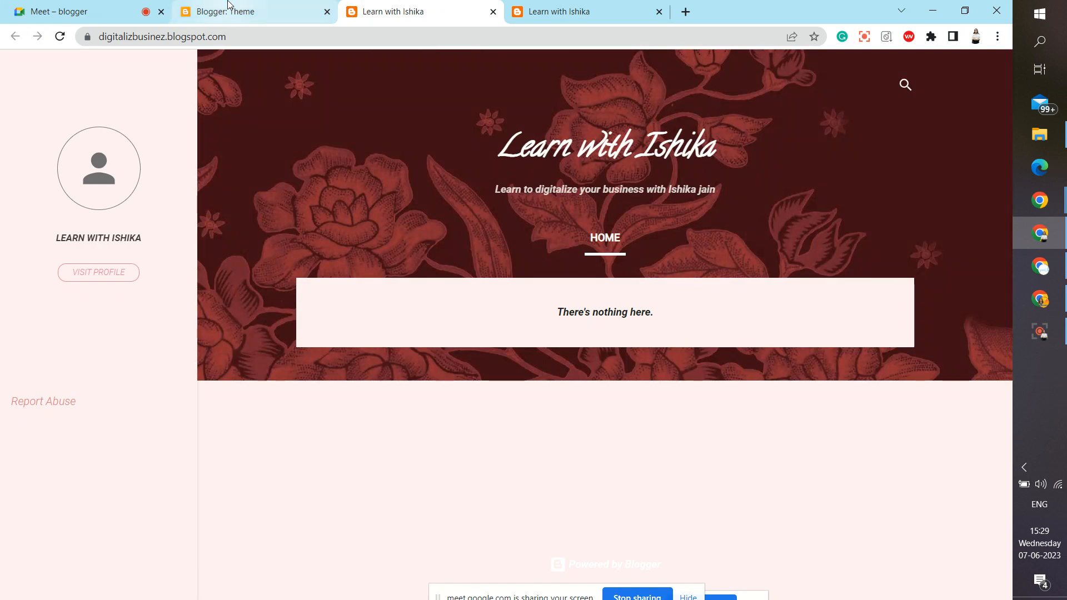
left_click(493, 12)
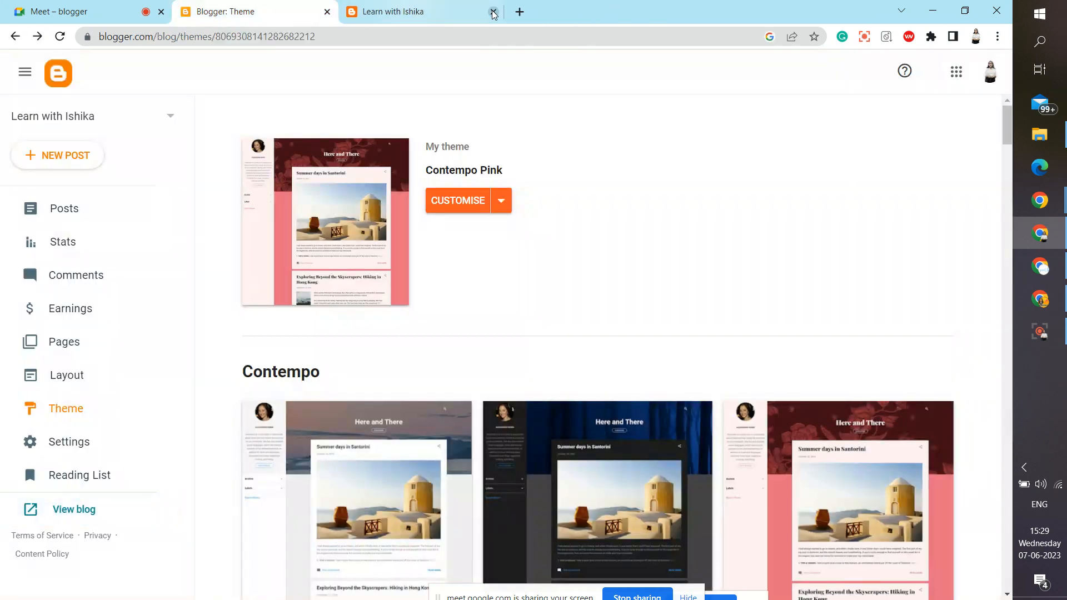
left_click(493, 12)
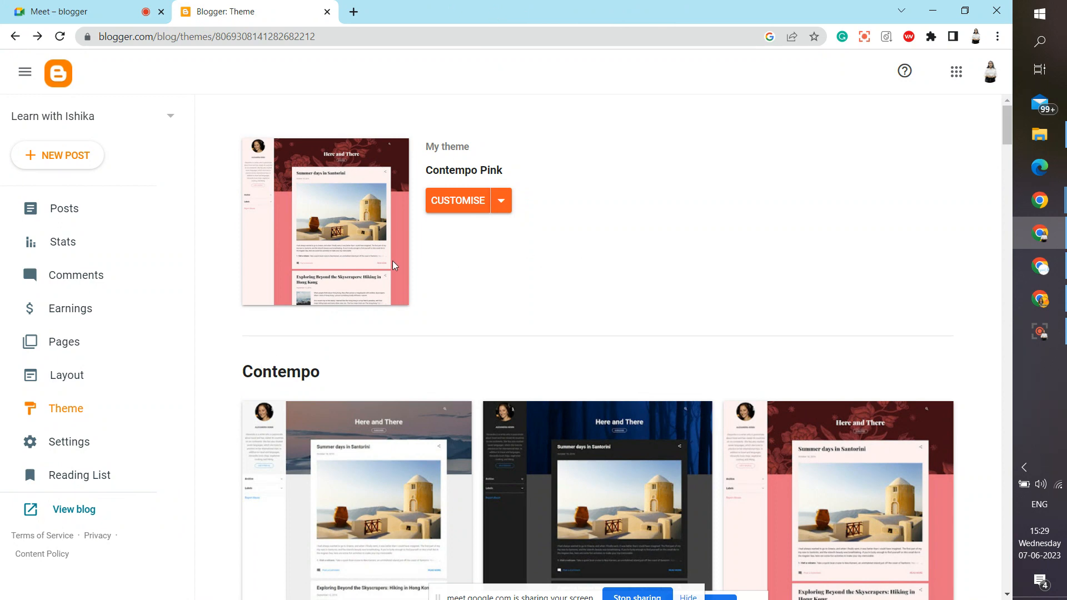
Open the blog's Layout page and compare its gadget sections with the live blog, ending back on the layout.
left_click(81, 375)
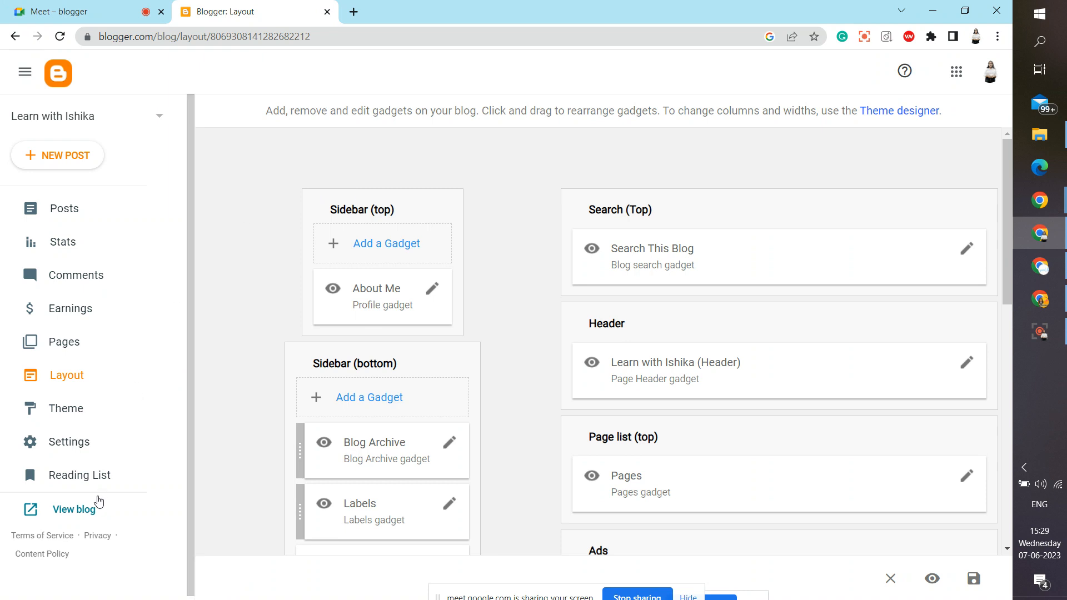
left_click(89, 508)
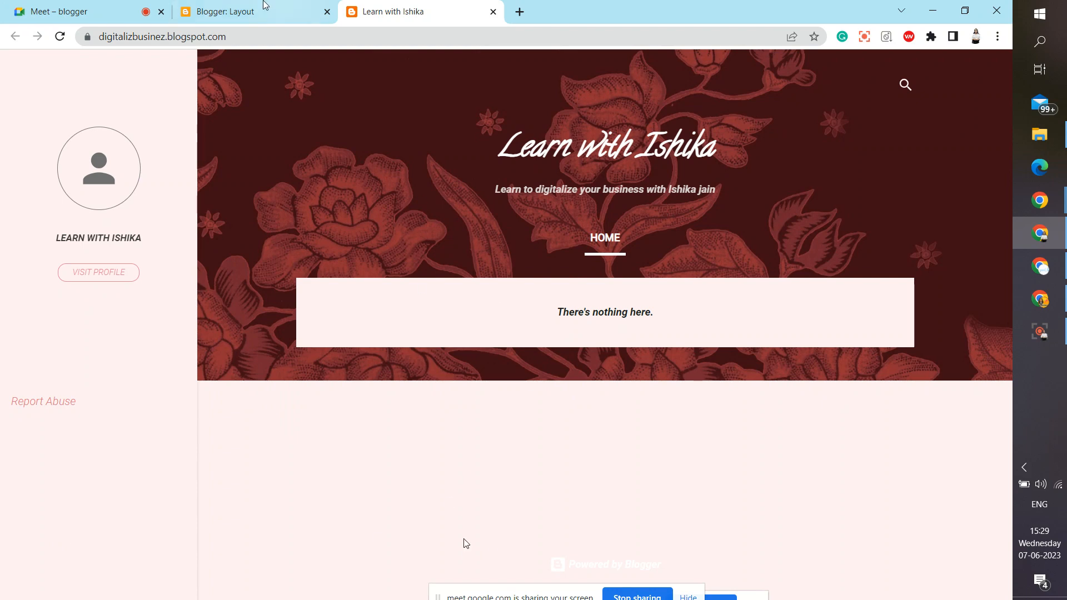
left_click(256, 9)
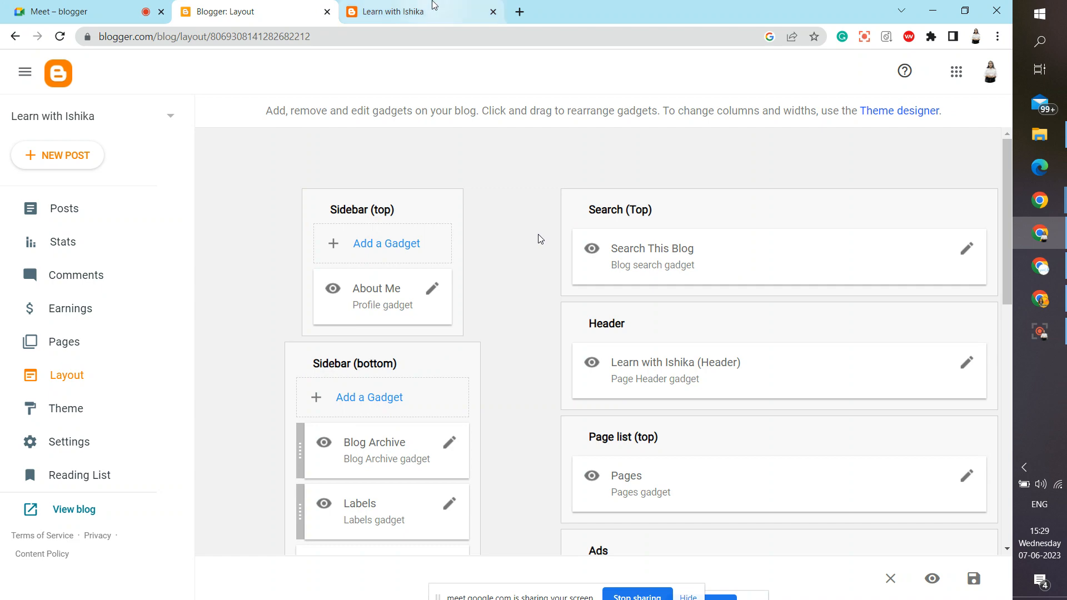
left_click(434, 6)
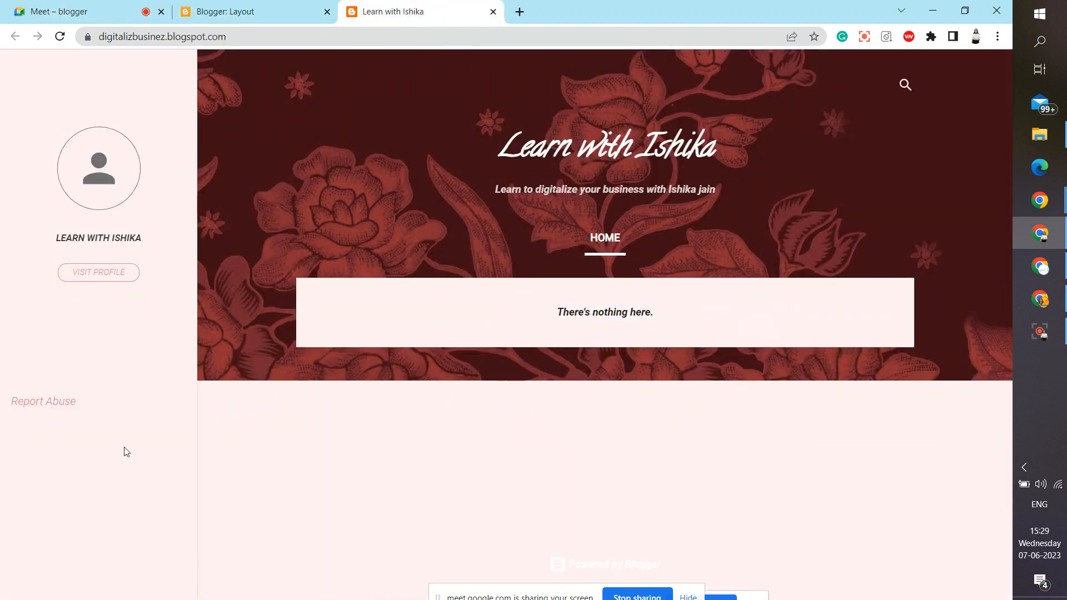
left_click(292, 5)
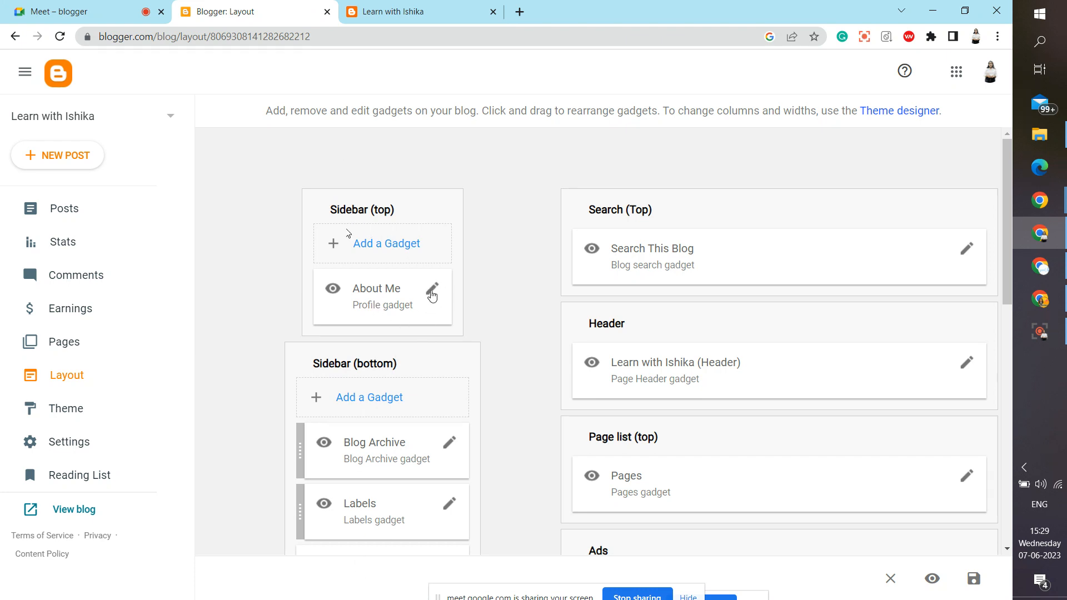
Configure the About Me gadget with Show about me and Show this widget turned off, and save it.
left_click(433, 293)
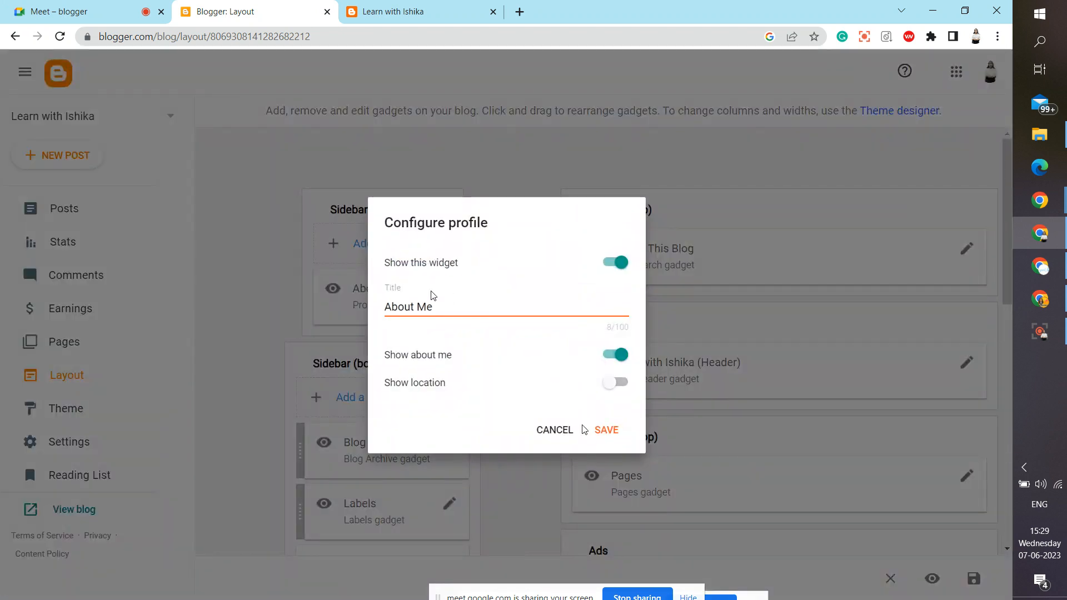
left_click(615, 355)
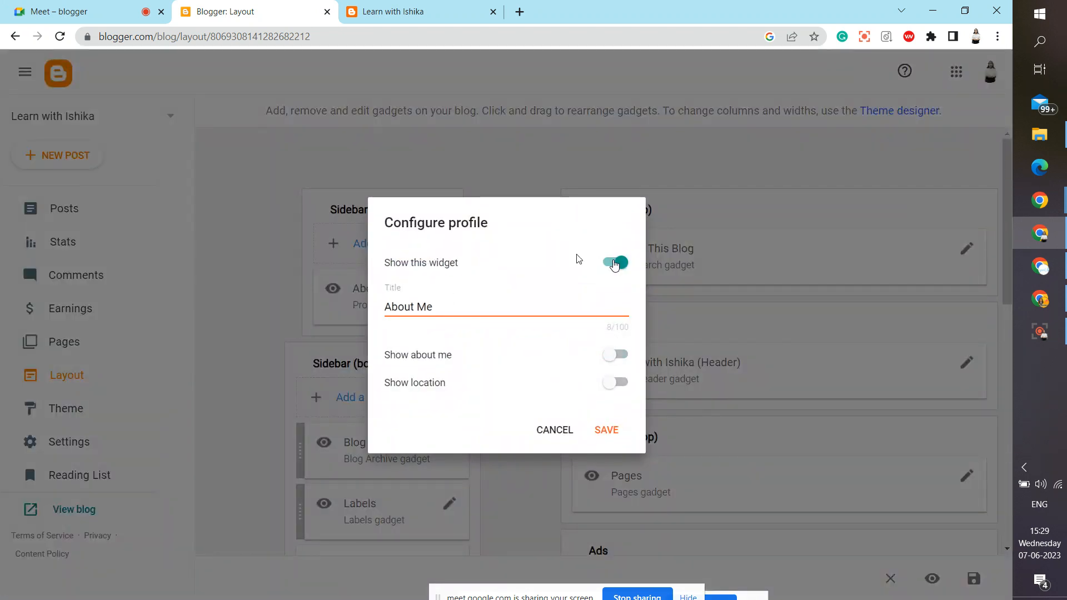
left_click(615, 263)
left_click(612, 440)
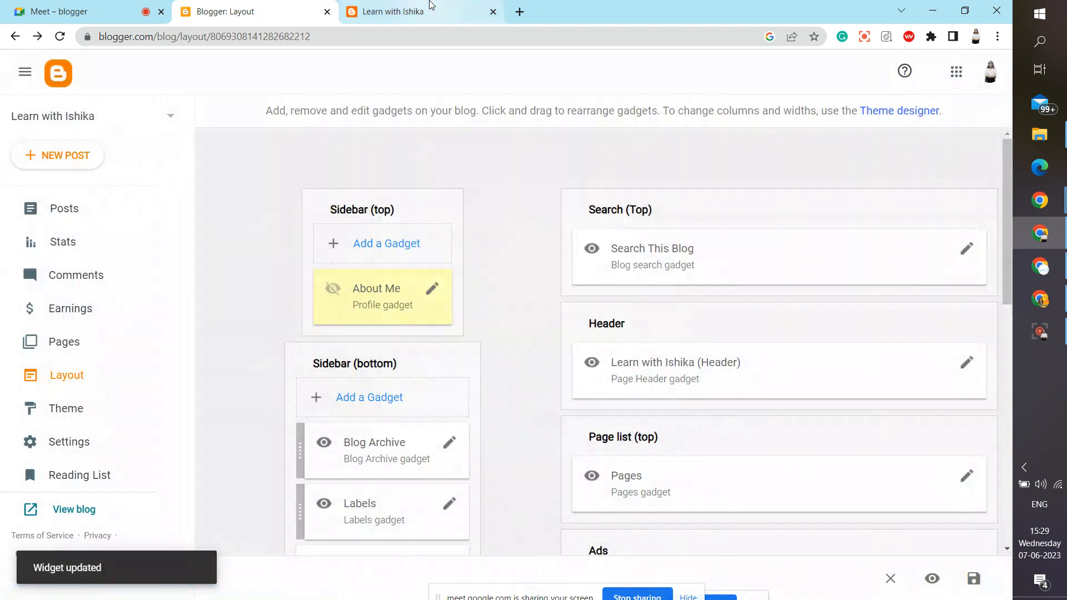
Reload the live blog to check the sidebar after the About Me change, then return to the layout.
left_click(431, 6)
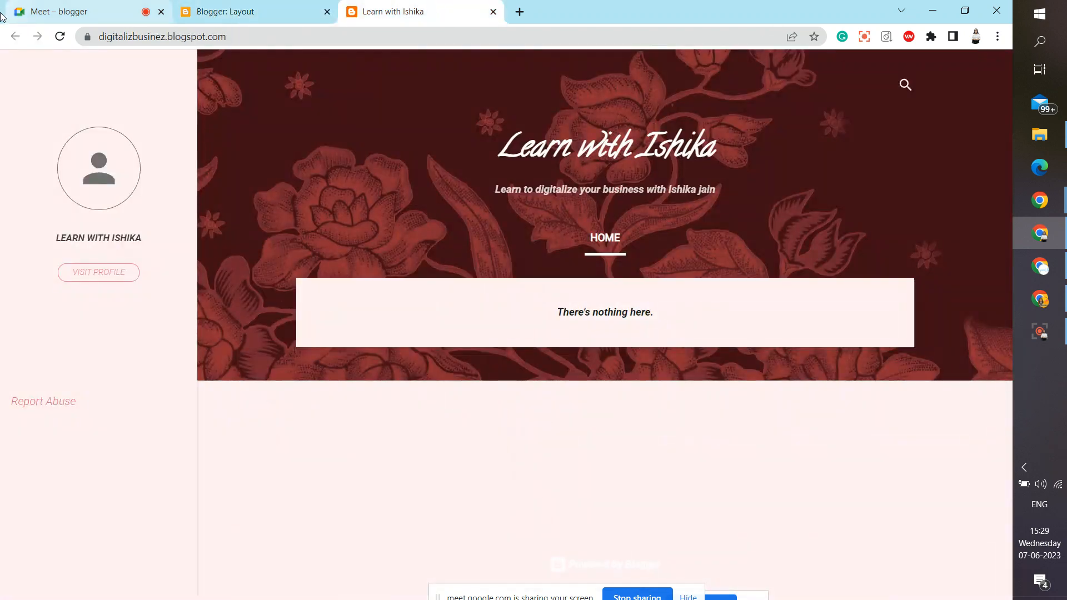
left_click(61, 37)
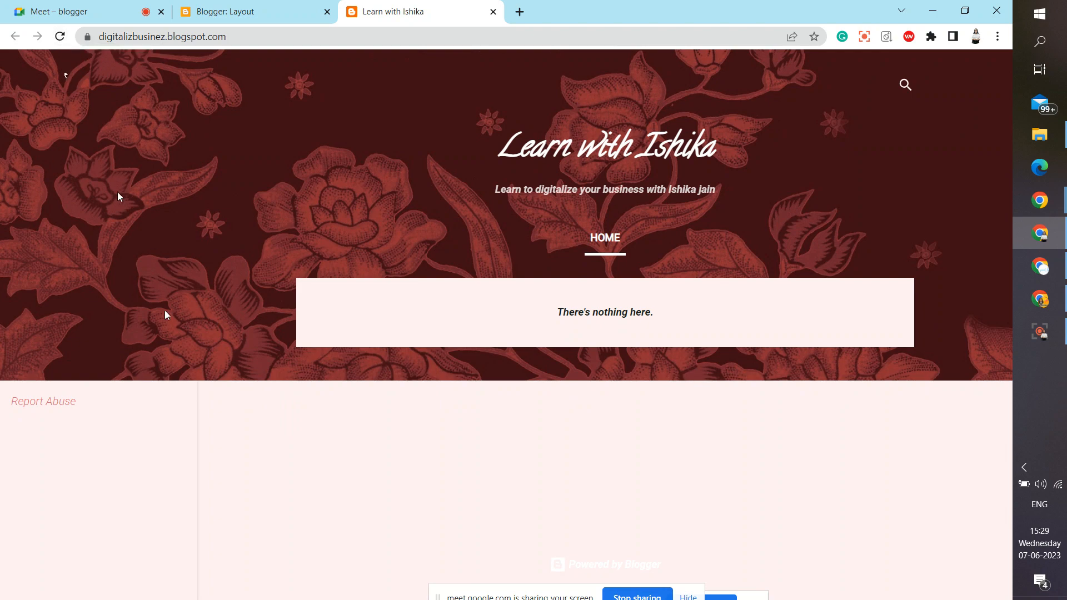
left_click(276, 10)
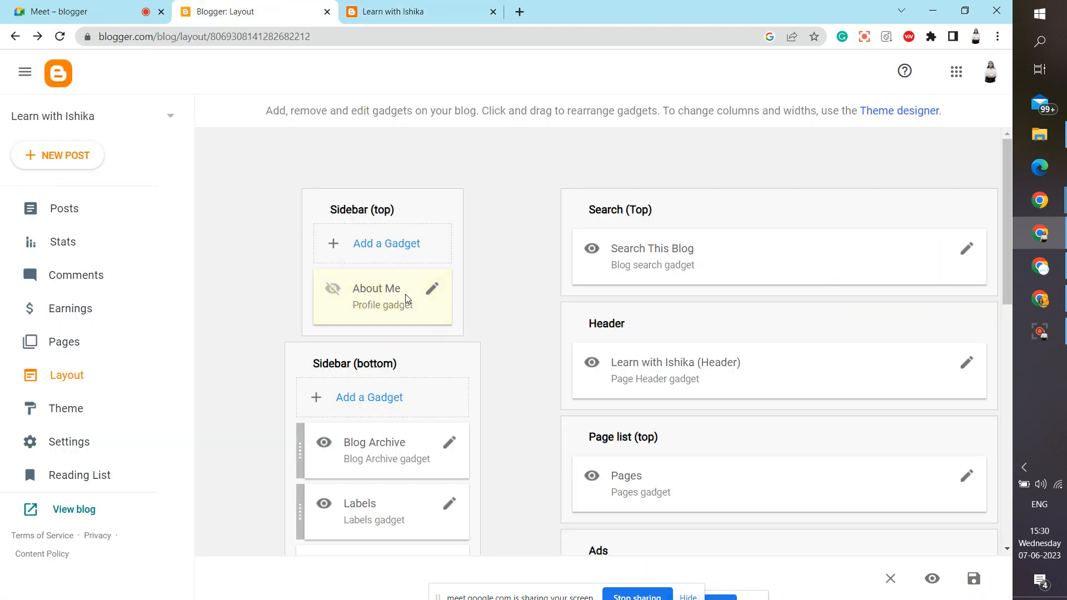
Turn on Show this widget and Show about me for the About Me gadget and save it.
left_click(435, 286)
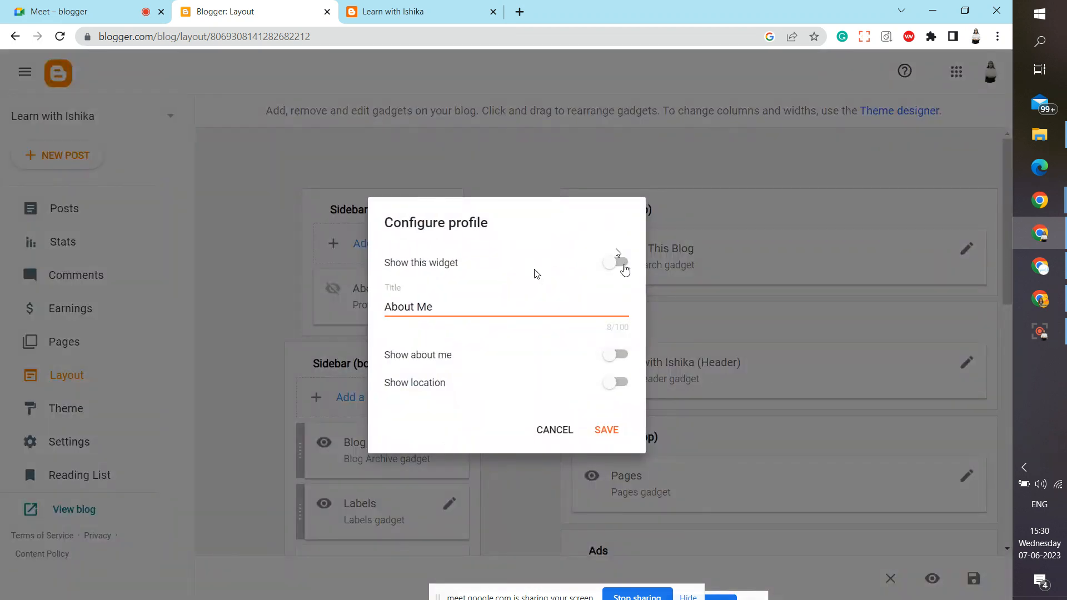
left_click(622, 264)
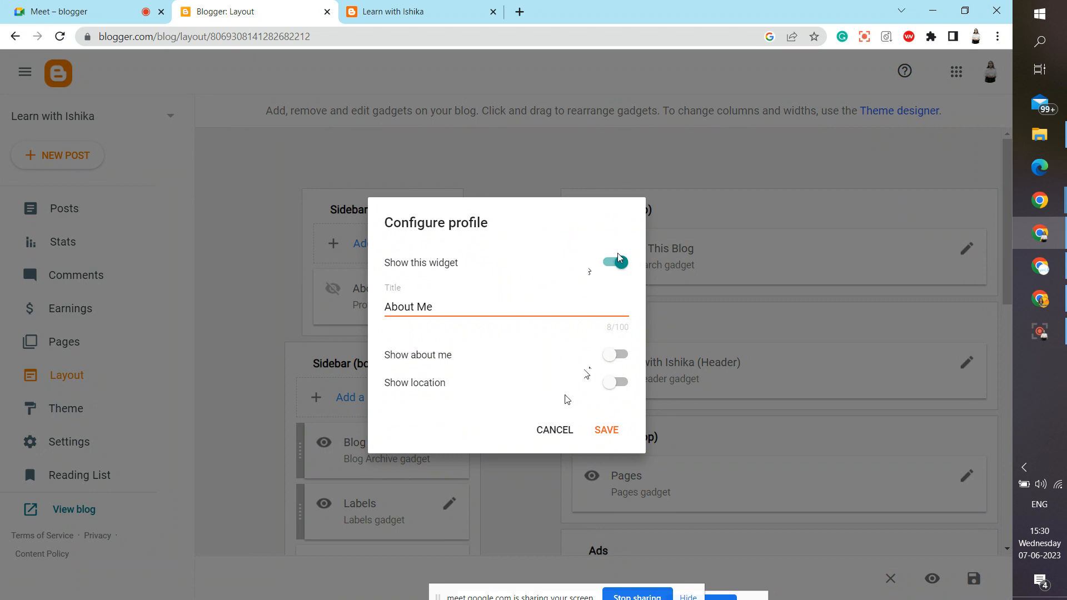
left_click(614, 356)
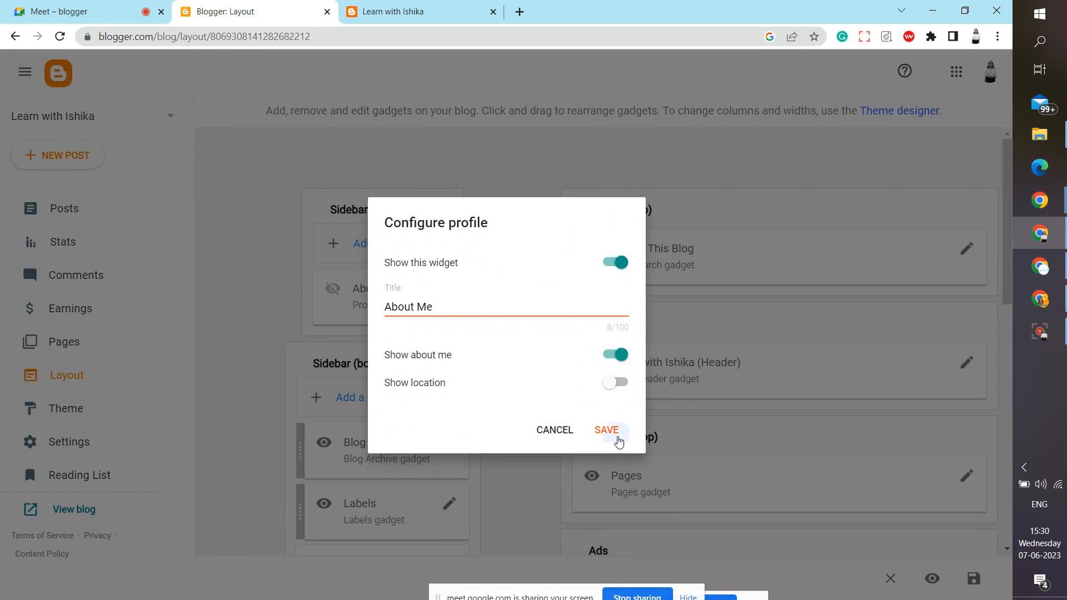
left_click(619, 438)
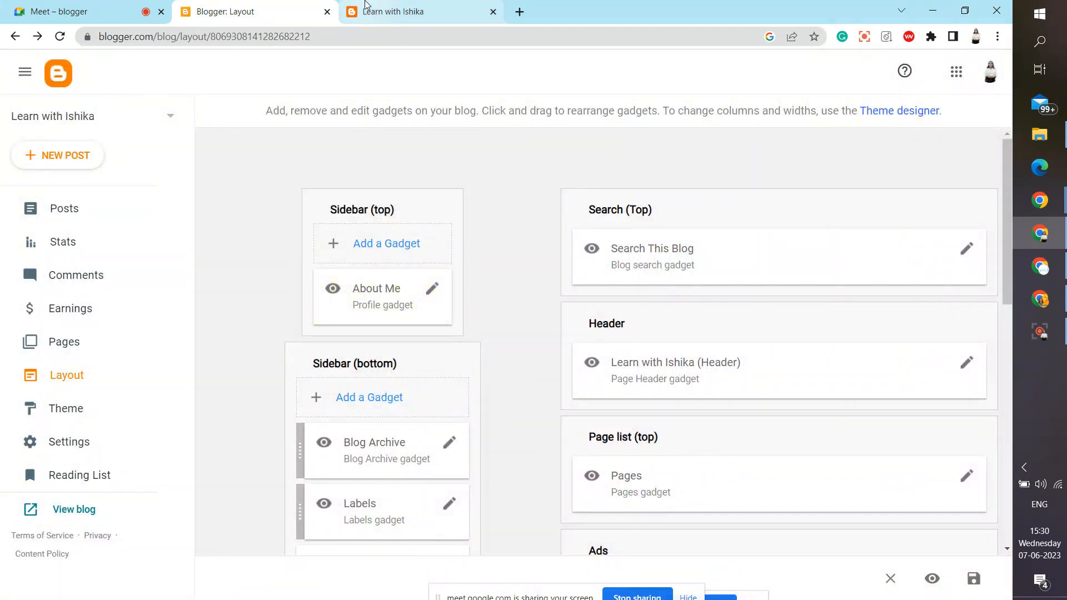
Reload the live blog to refresh its sidebar with the re-enabled About Me gadget, and return to the layout.
left_click(367, 5)
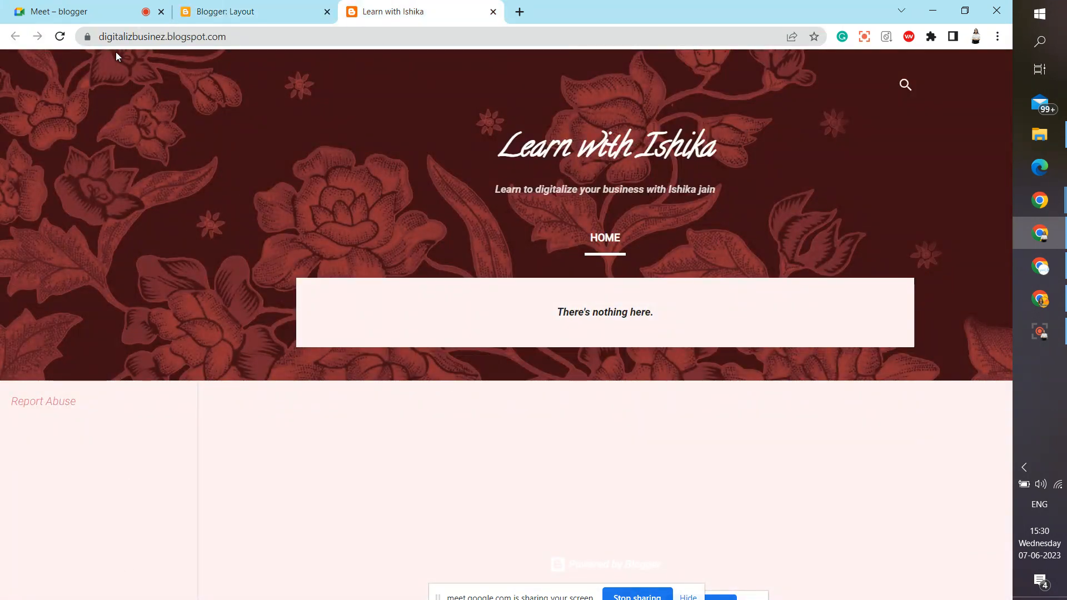
left_click(60, 36)
left_click(195, 7)
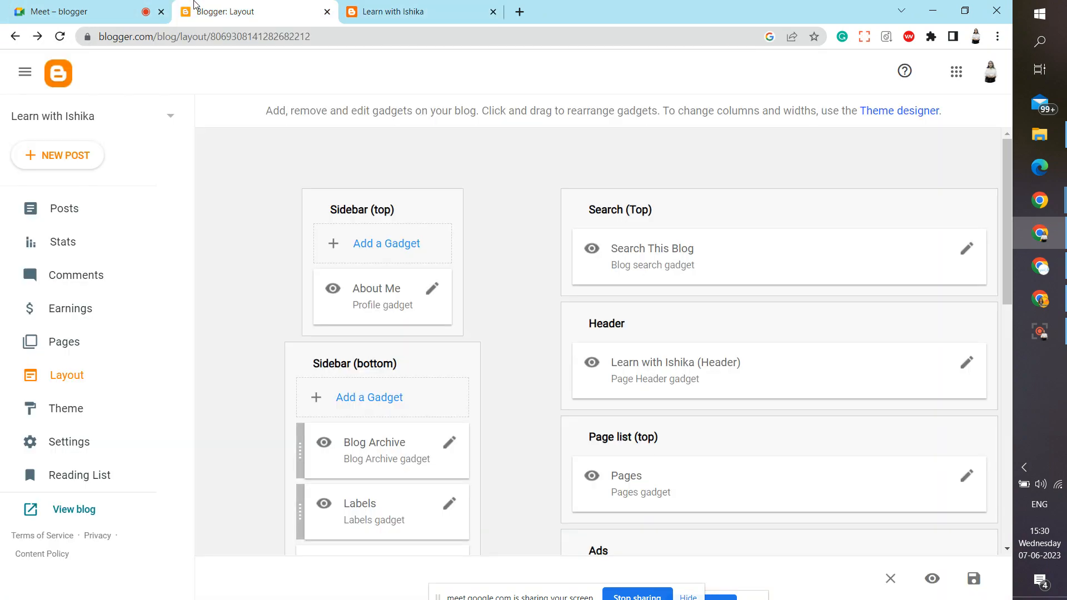
Turn off Show this widget for the Report Abuse gadget in the bottom sidebar and save it.
scroll(538, 409, "down", 5)
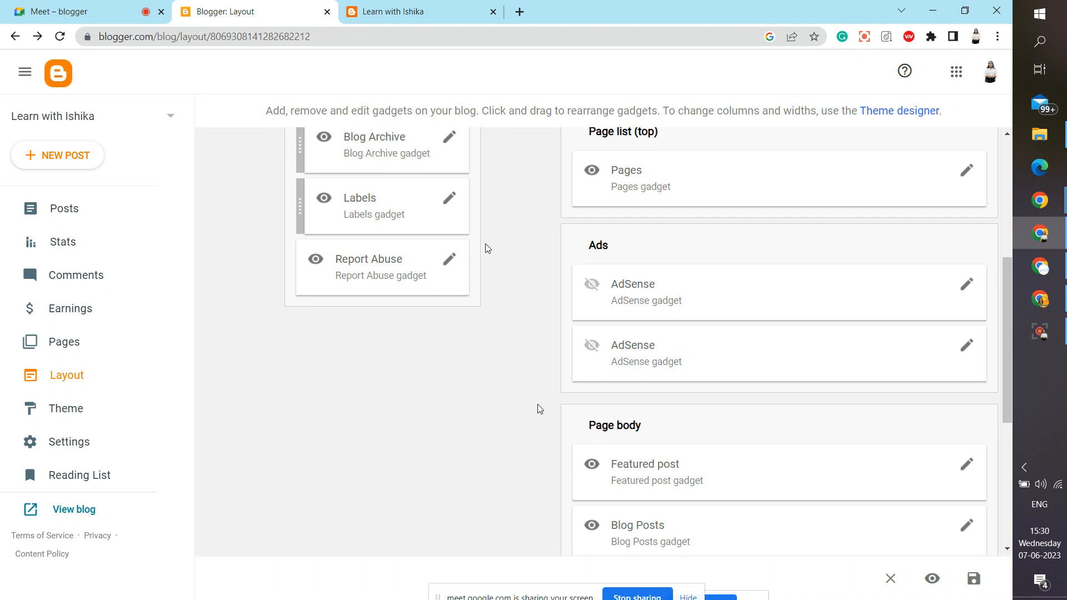
left_click(449, 261)
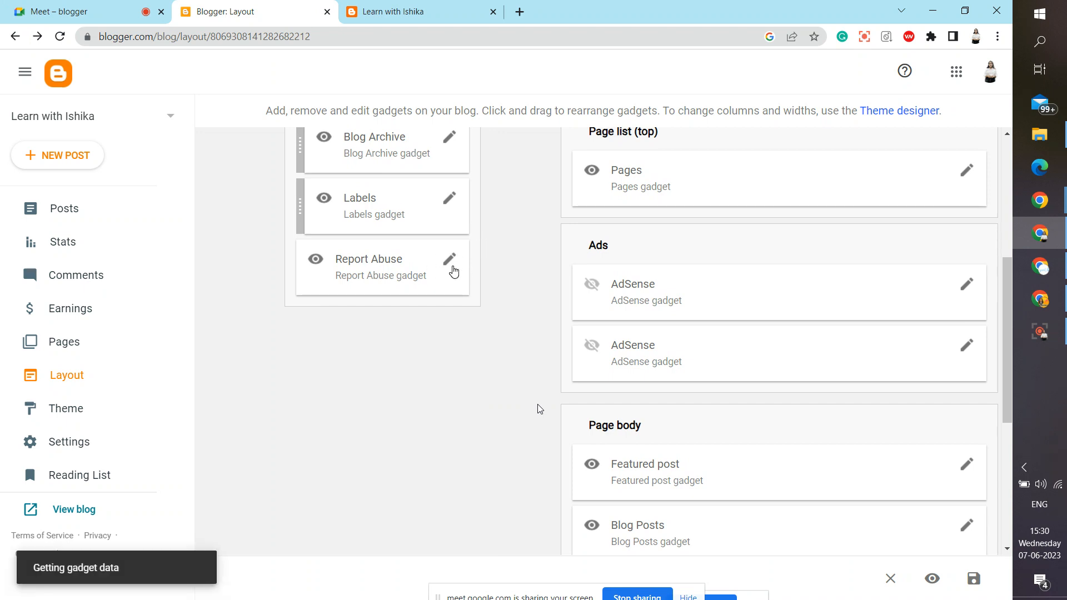
left_click(606, 299)
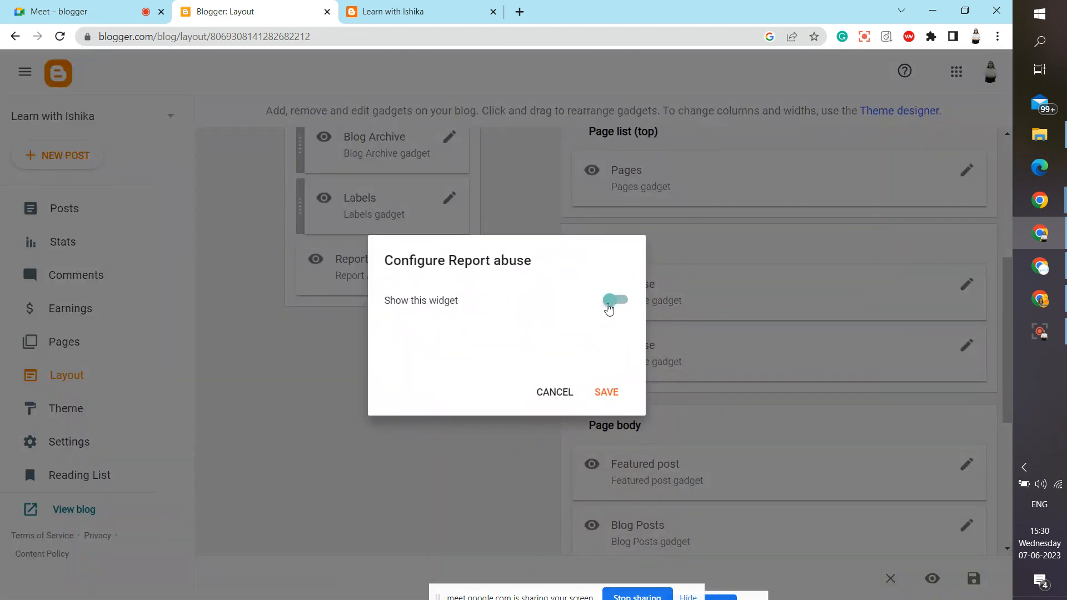
left_click(605, 393)
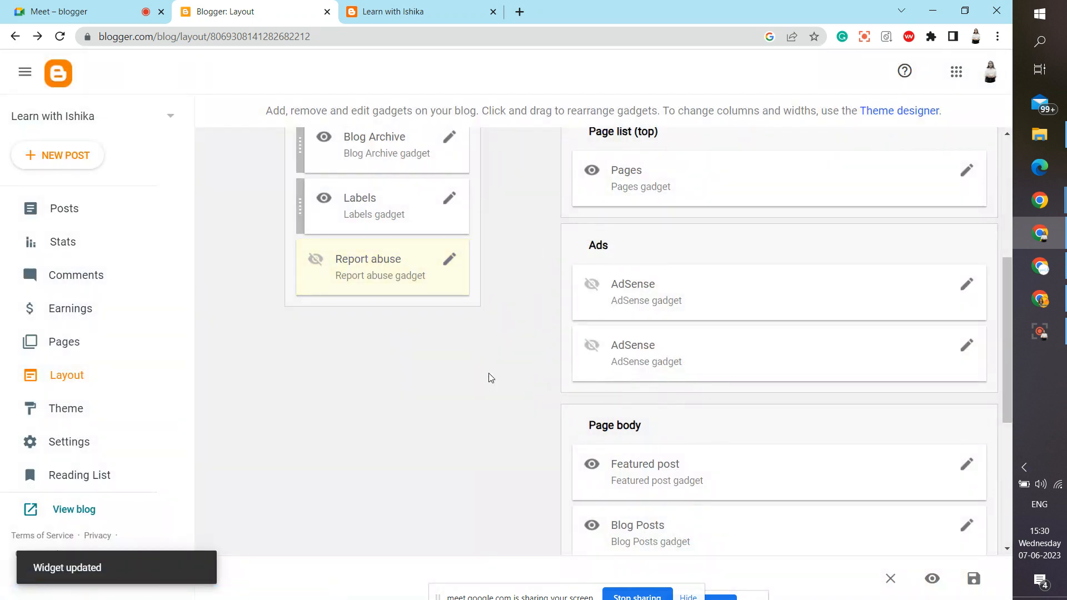
View the live blog's sidebar and header, then review the gadget sections at the start of the layout.
left_click(408, 7)
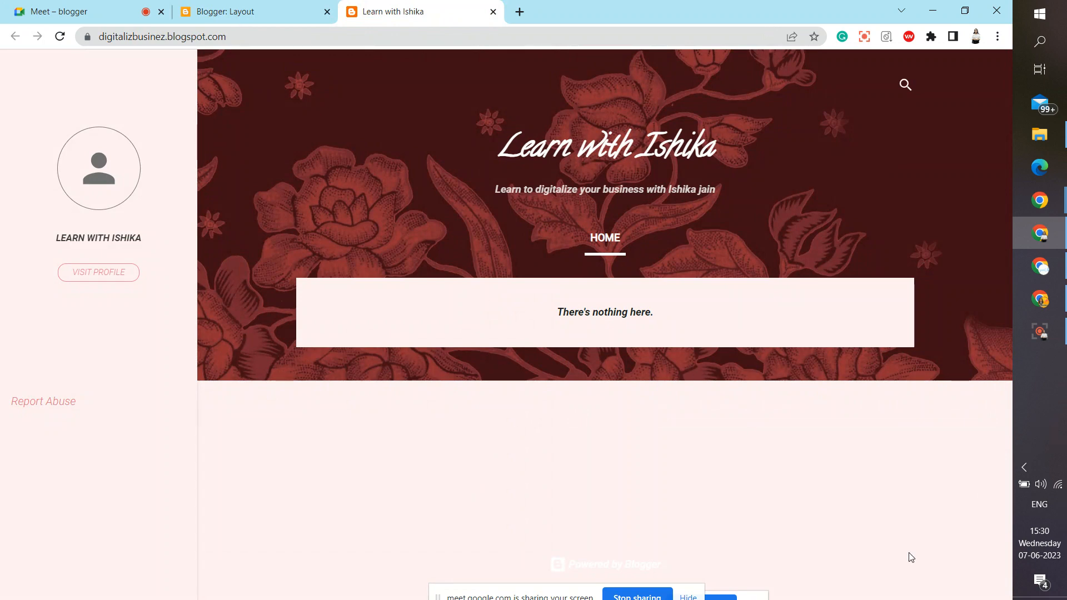
left_click(227, 6)
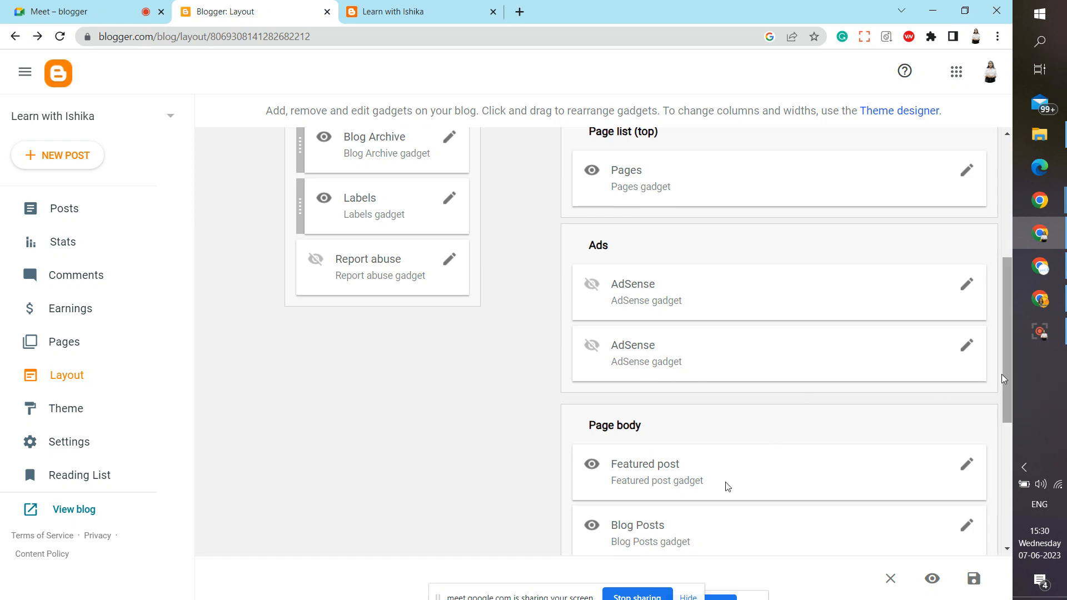
left_click_drag(1004, 379, 931, 61)
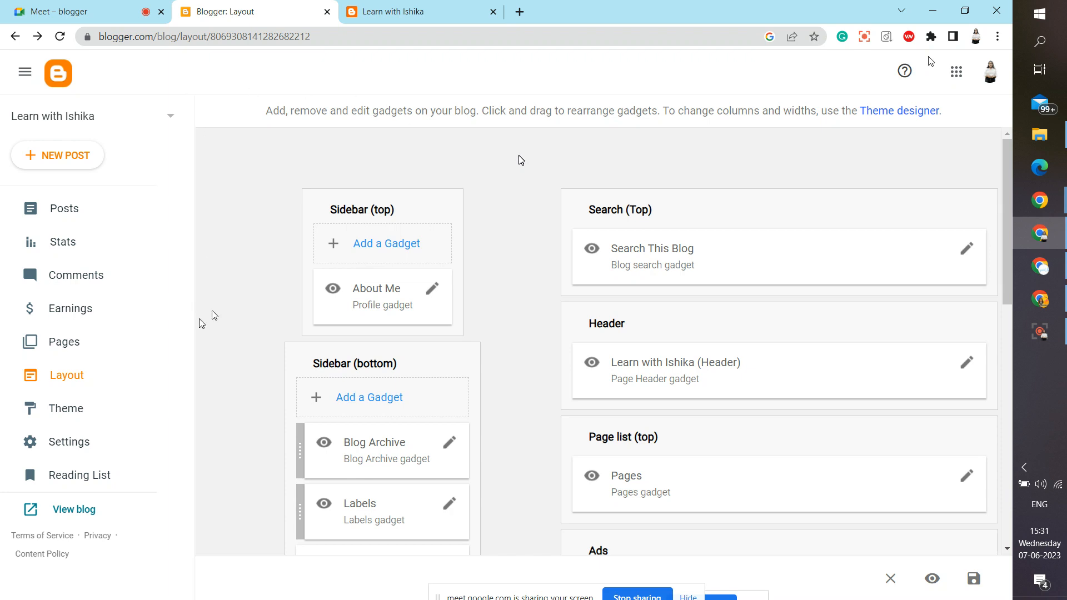
Create a new page from the blog's Pages section and start editing its empty body.
left_click(78, 345)
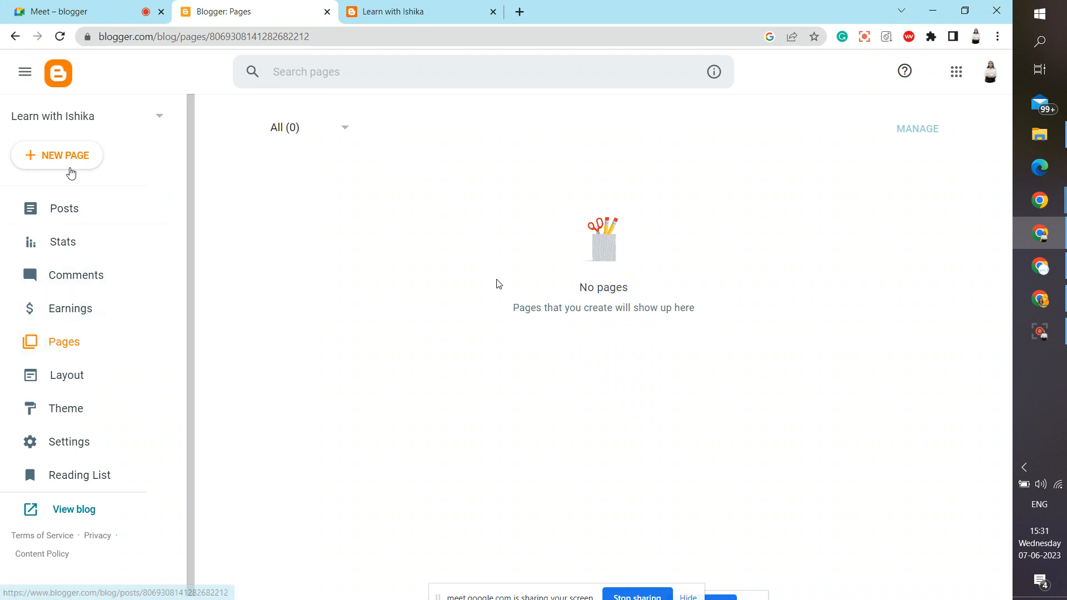
left_click(70, 167)
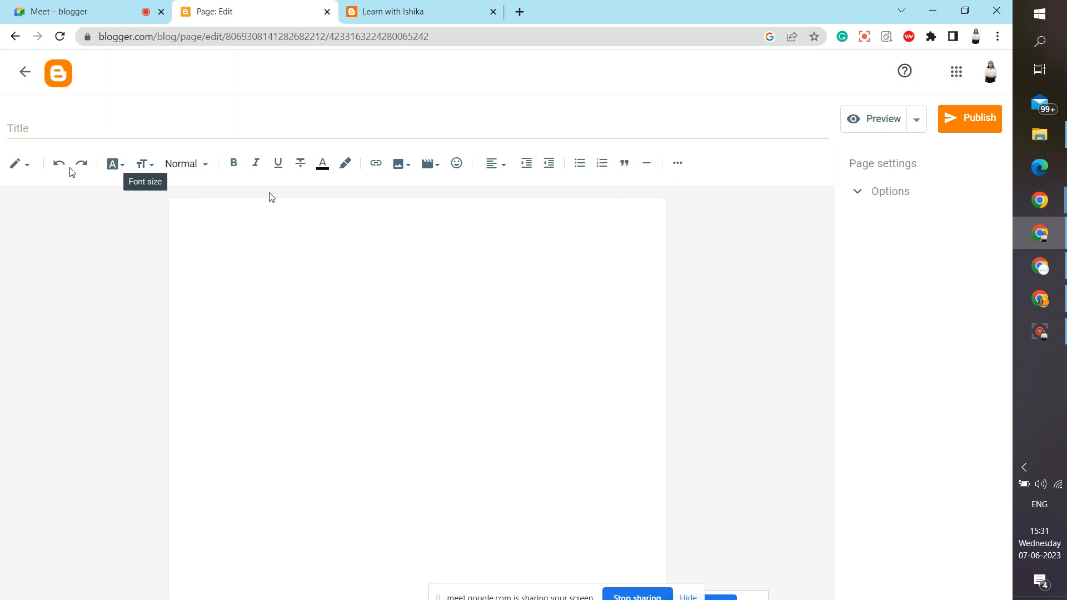
left_click(274, 246)
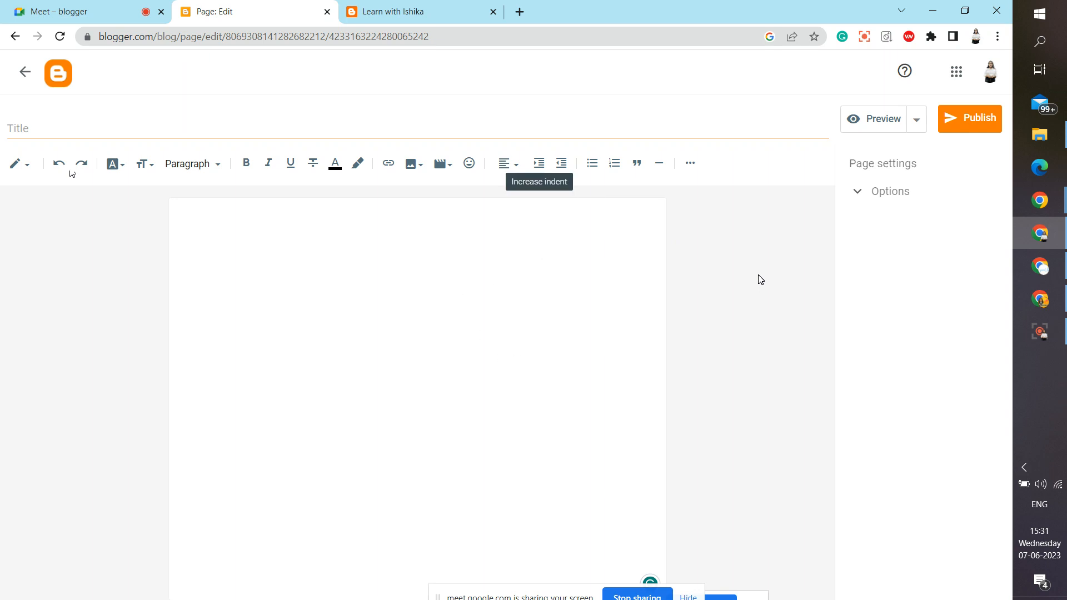
left_click(323, 297)
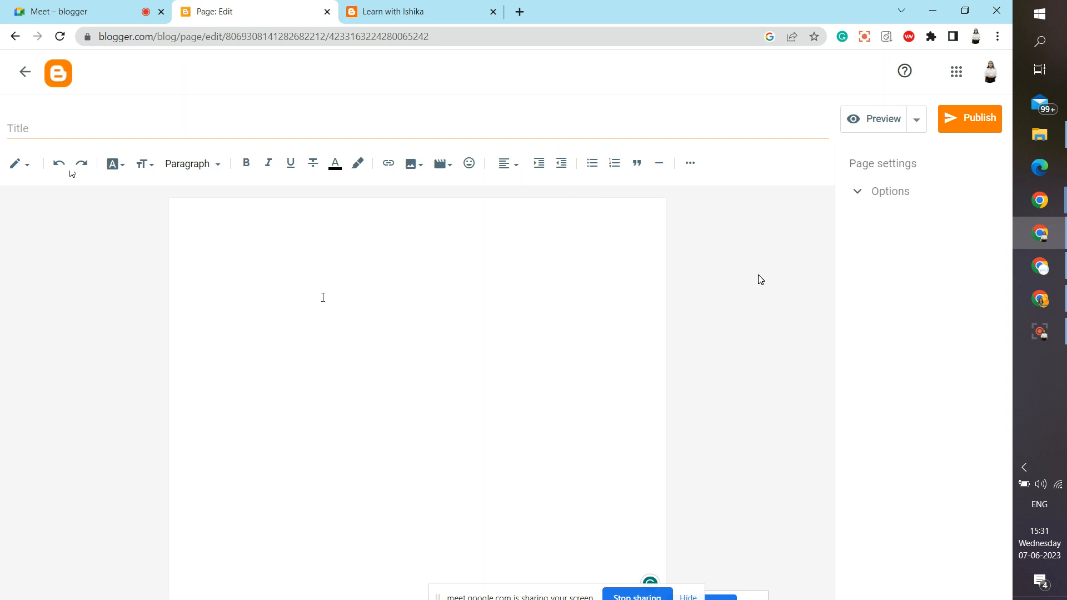
Enter the blogger's full name in the page body, with the first letter of each word capitalised.
type("ishika jain")
mouse_move(195, 218)
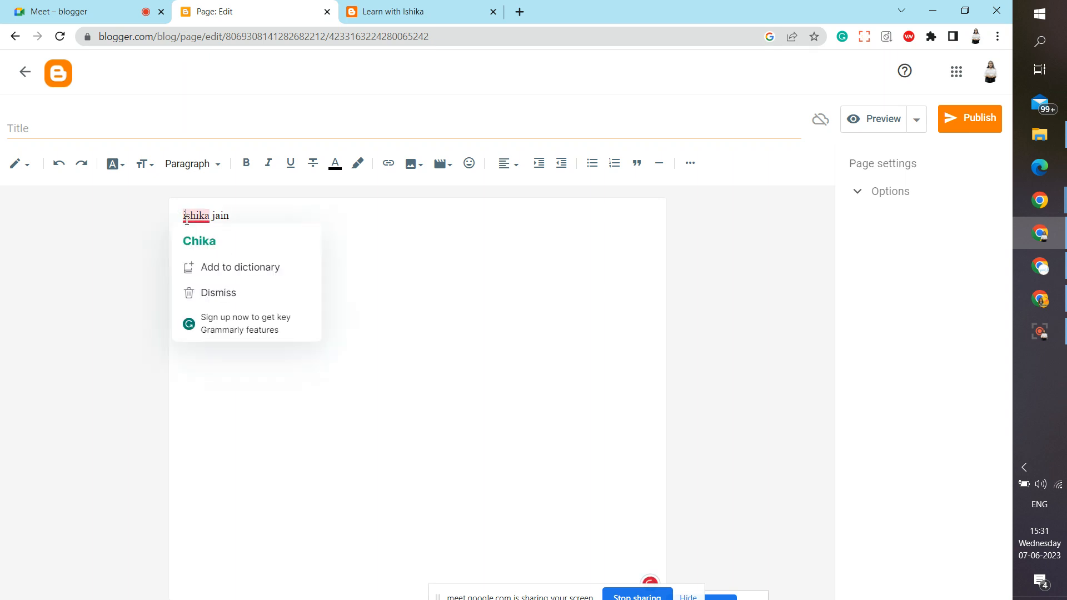
left_click(200, 239)
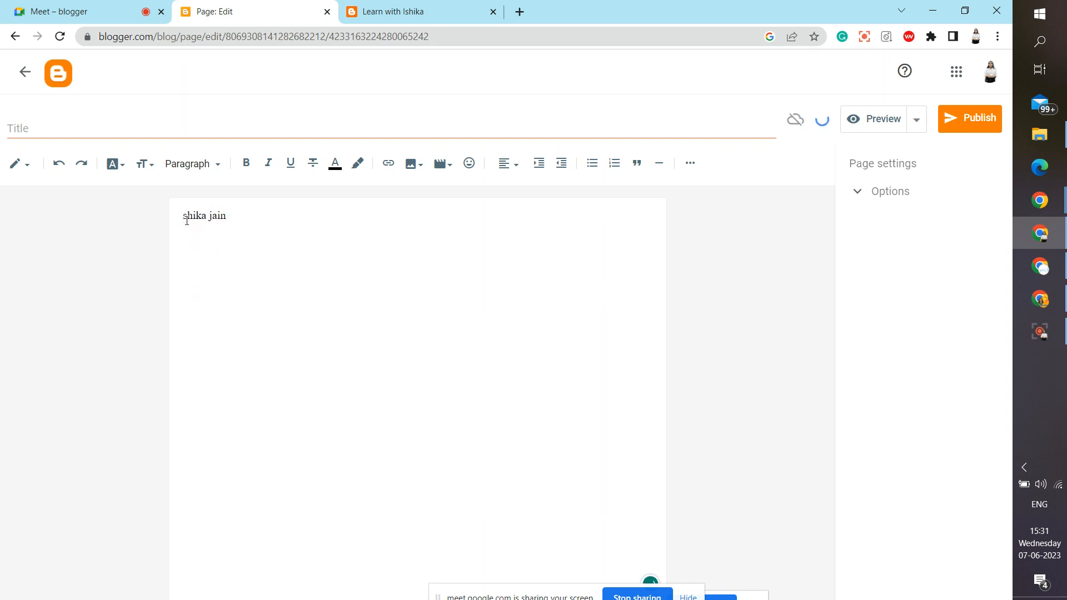
left_click(217, 215)
key("BackSpace")
type("J")
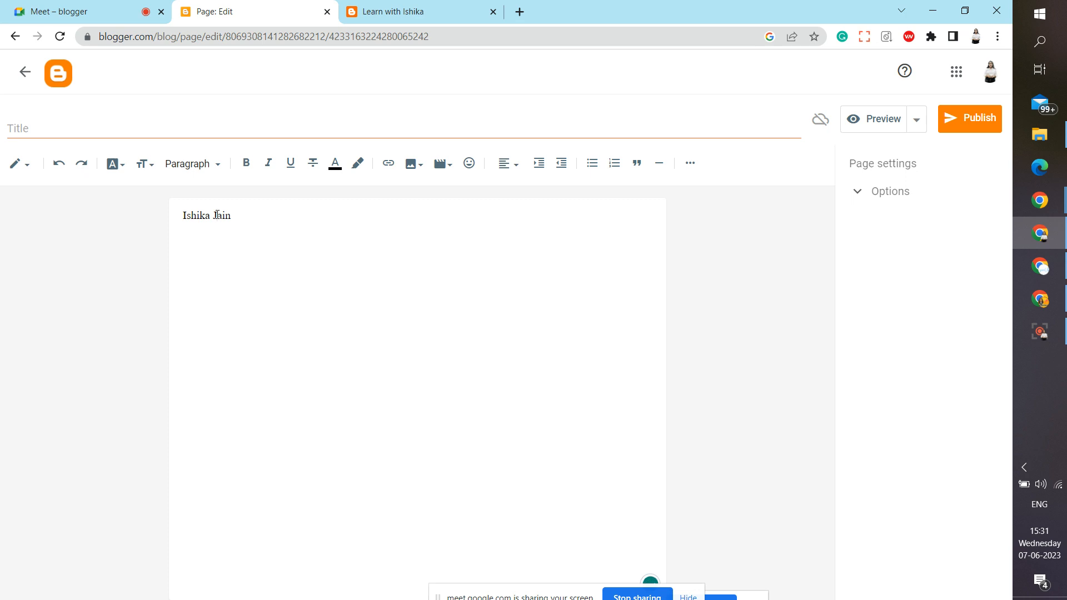
Make the name in the page body bold, italic and underlined, and look at the text colour choices without picking one.
triple_click(217, 215)
left_click(246, 162)
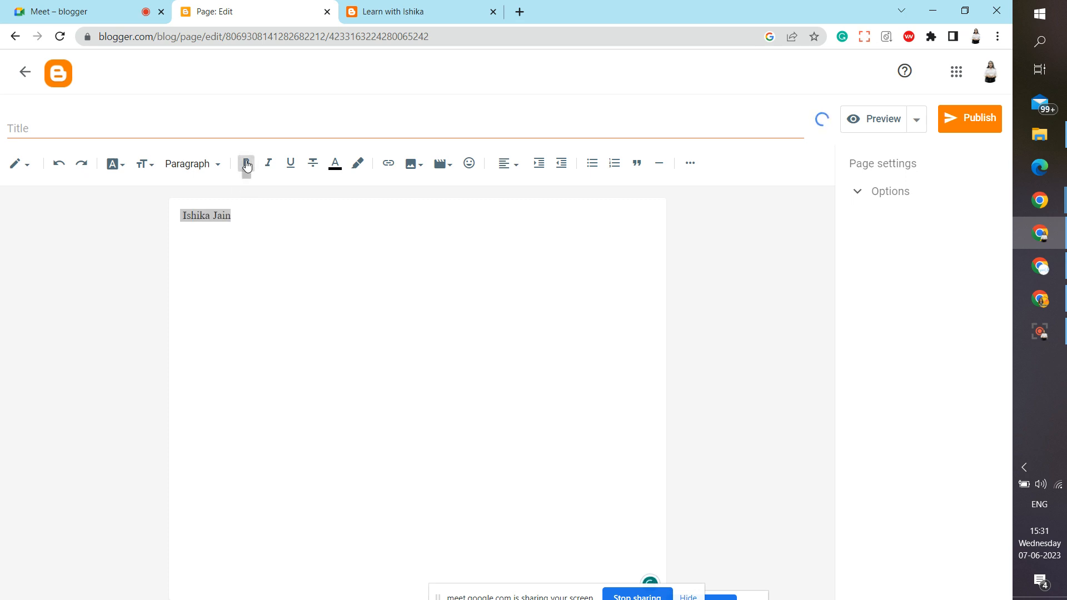
left_click(268, 163)
left_click(287, 163)
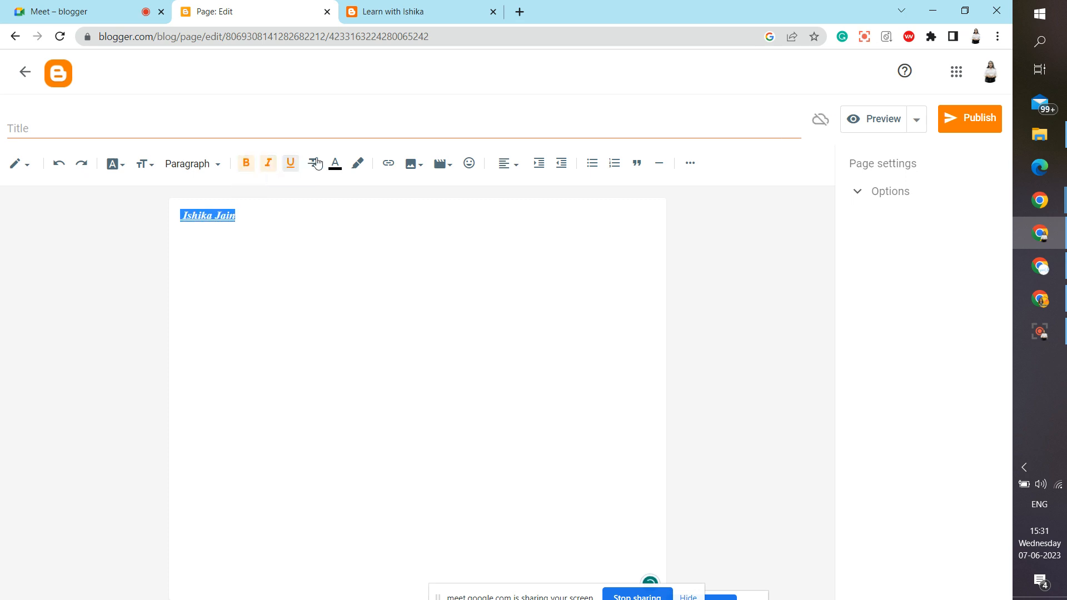
left_click(335, 163)
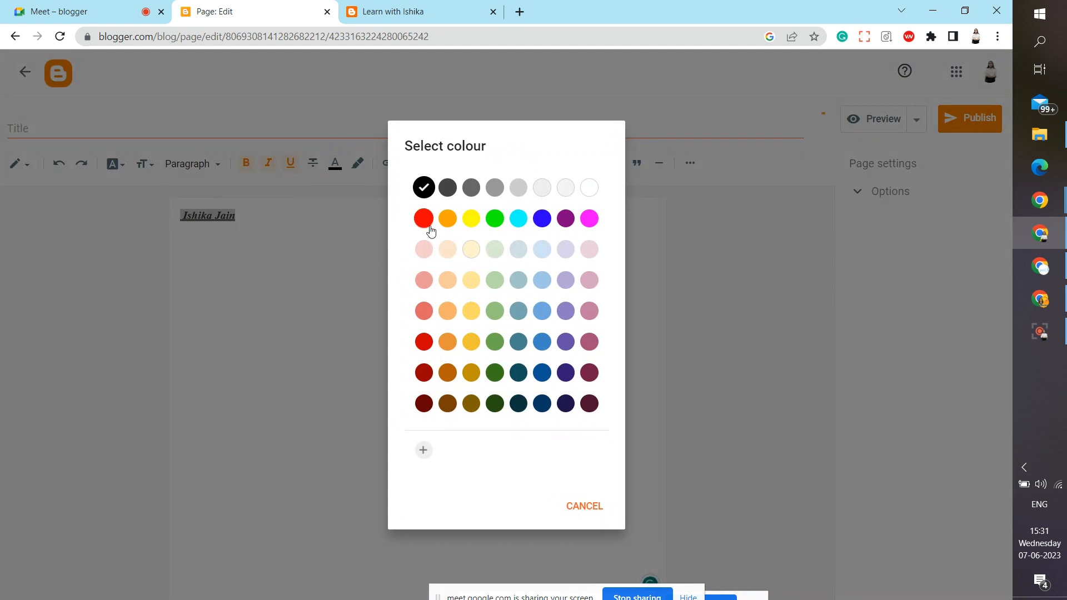
left_click(319, 257)
left_click(389, 165)
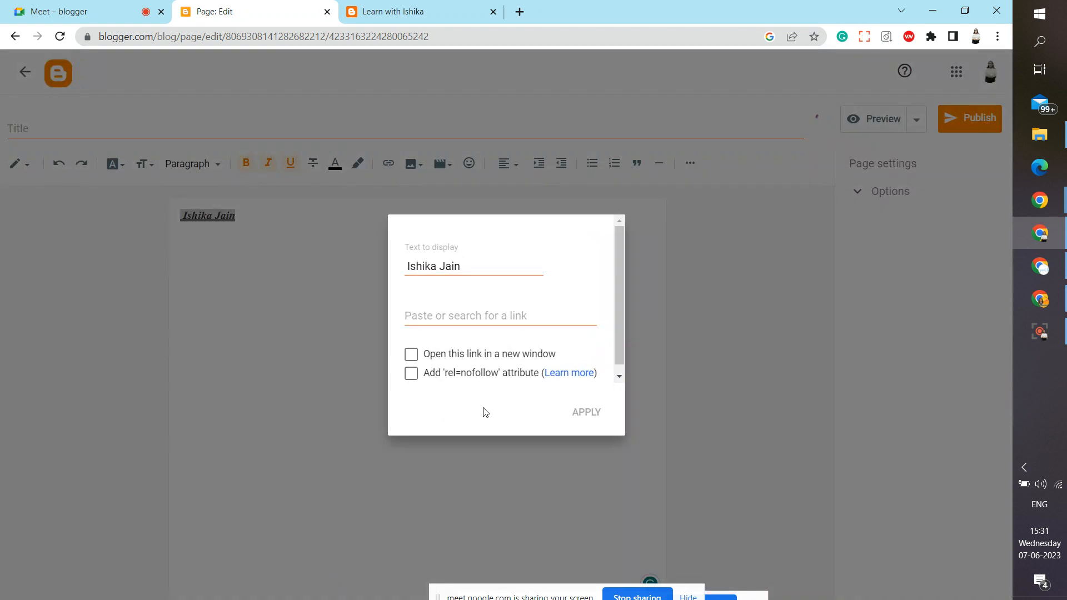
left_click(385, 3)
left_click(368, 32)
key("ctrl+c")
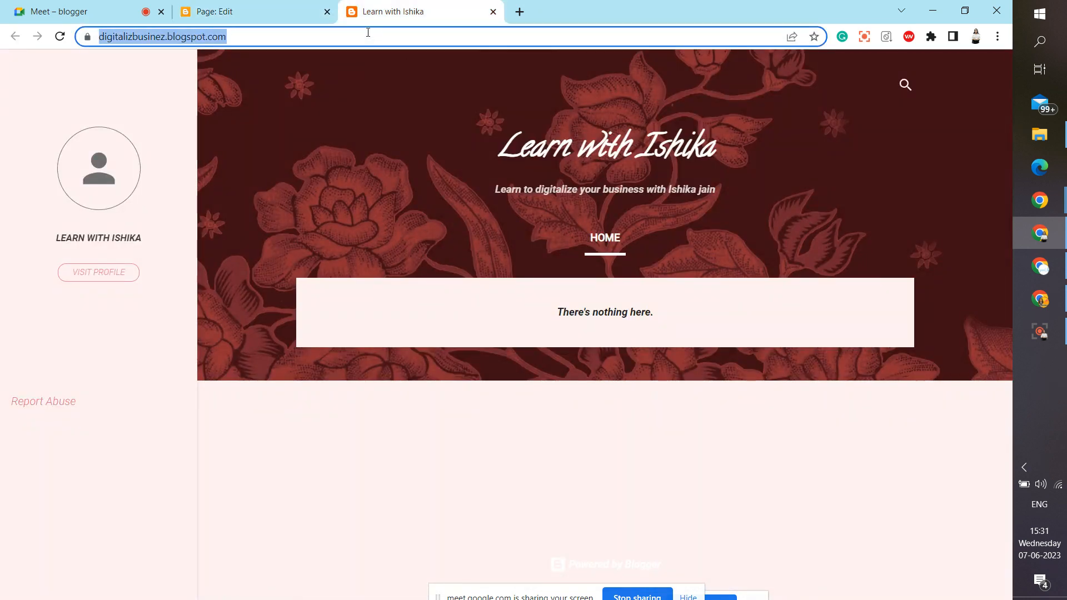
left_click(309, 7)
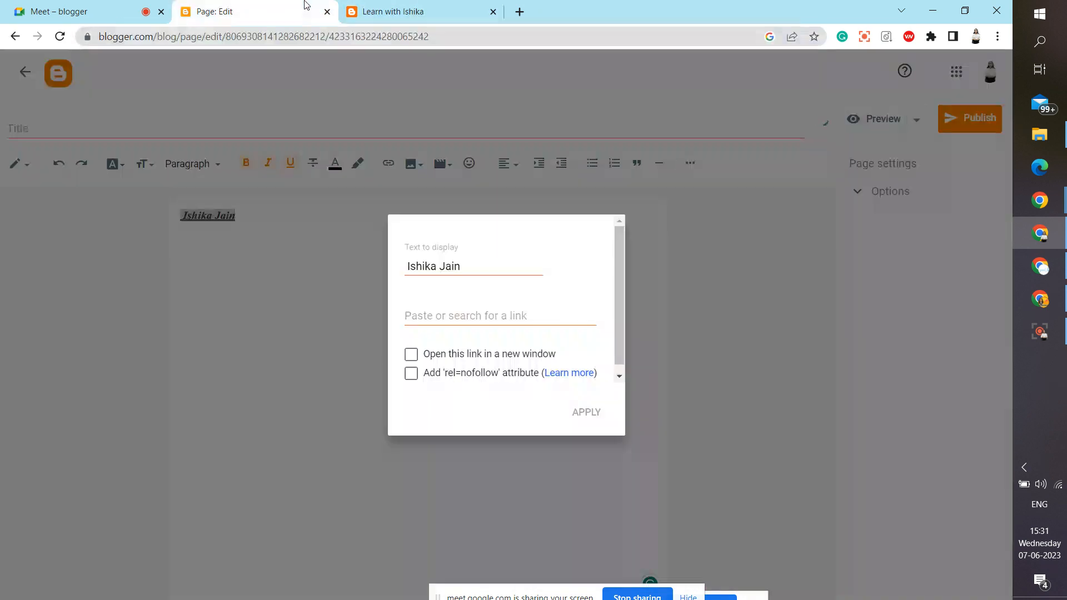
left_click(436, 316)
key("ctrl+v")
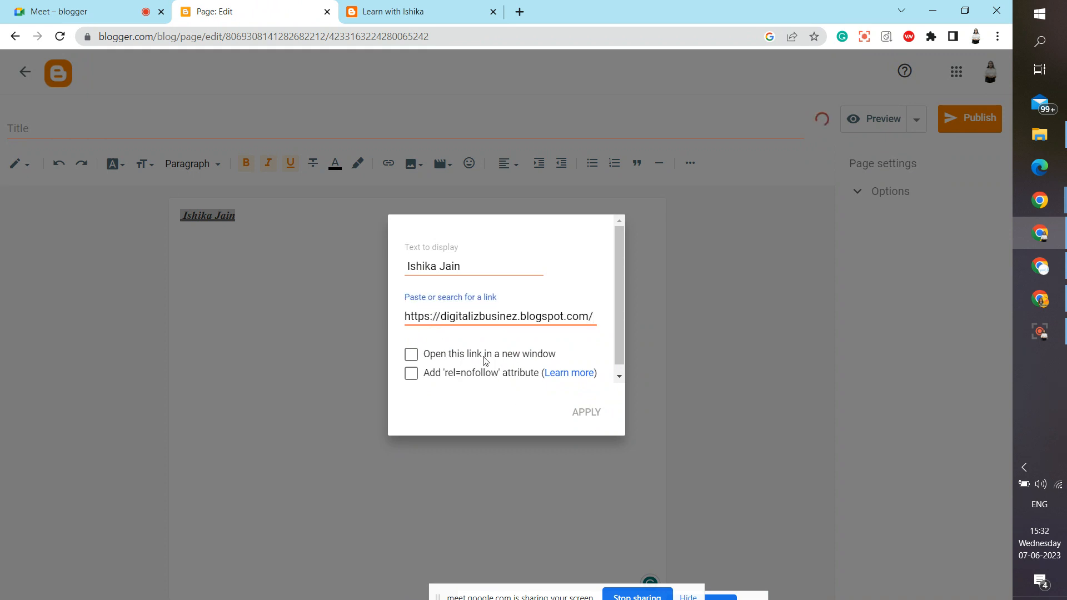
Set the link to open in a new window with the 'rel=nofollow' attribute, and apply it to the name.
left_click(484, 359)
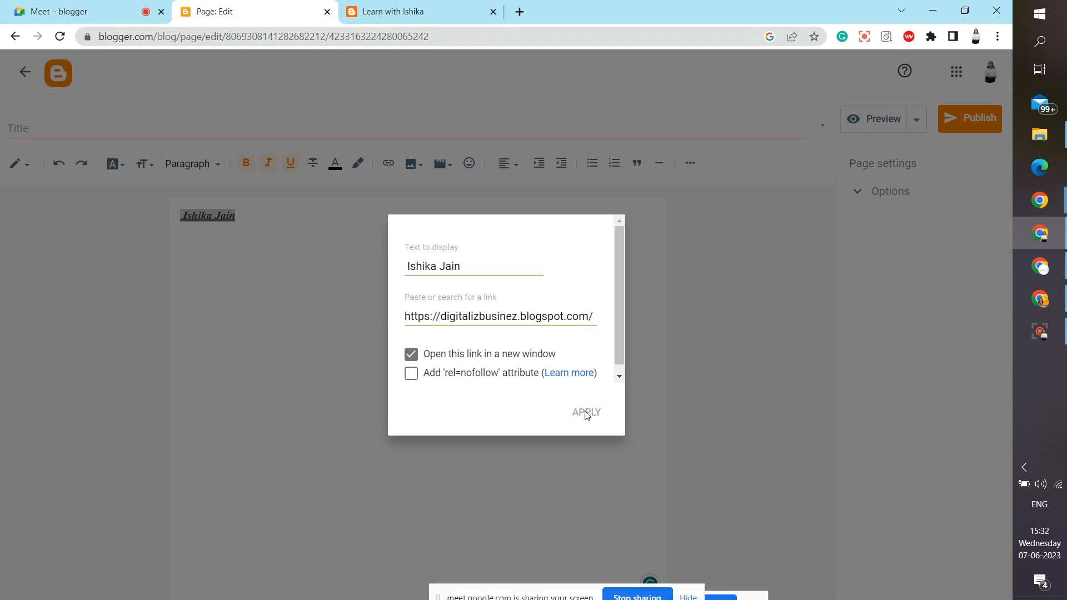
left_click(464, 376)
left_click_drag(614, 325, 623, 371)
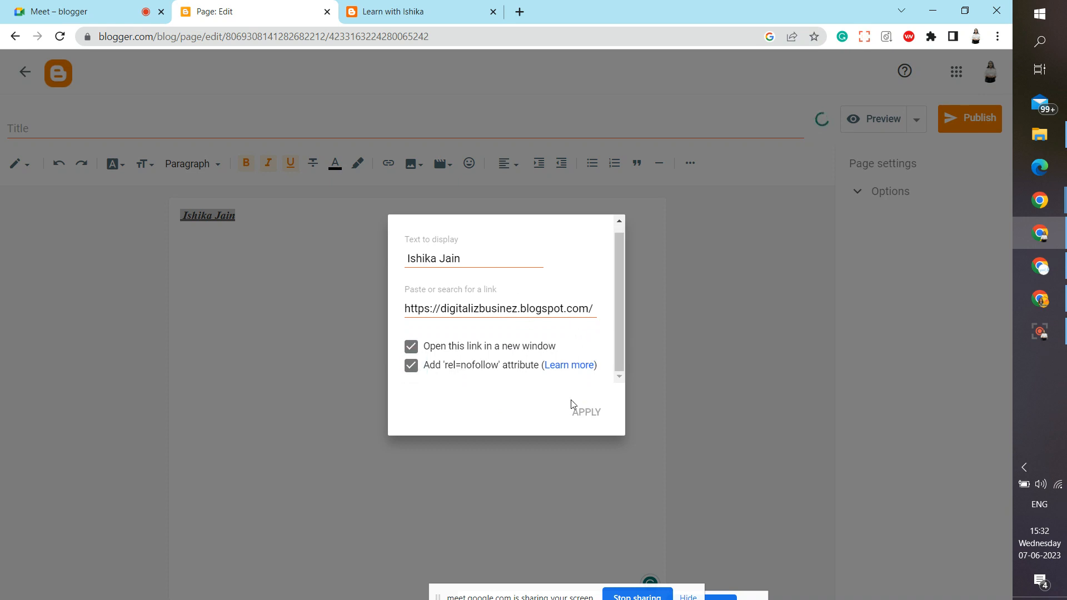
left_click(455, 309)
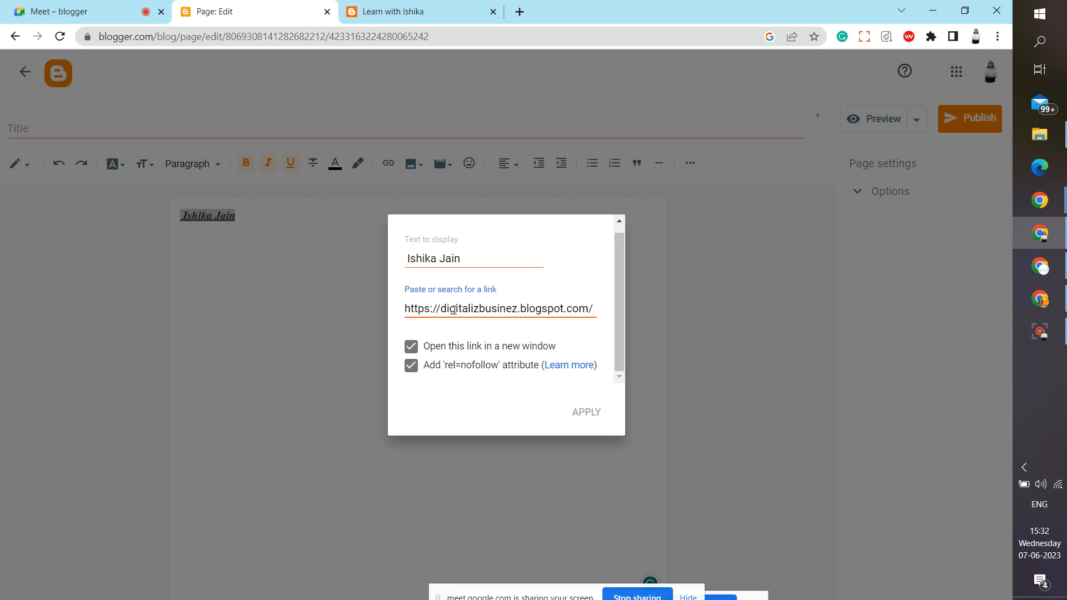
key("BackSpace")
left_click(591, 423)
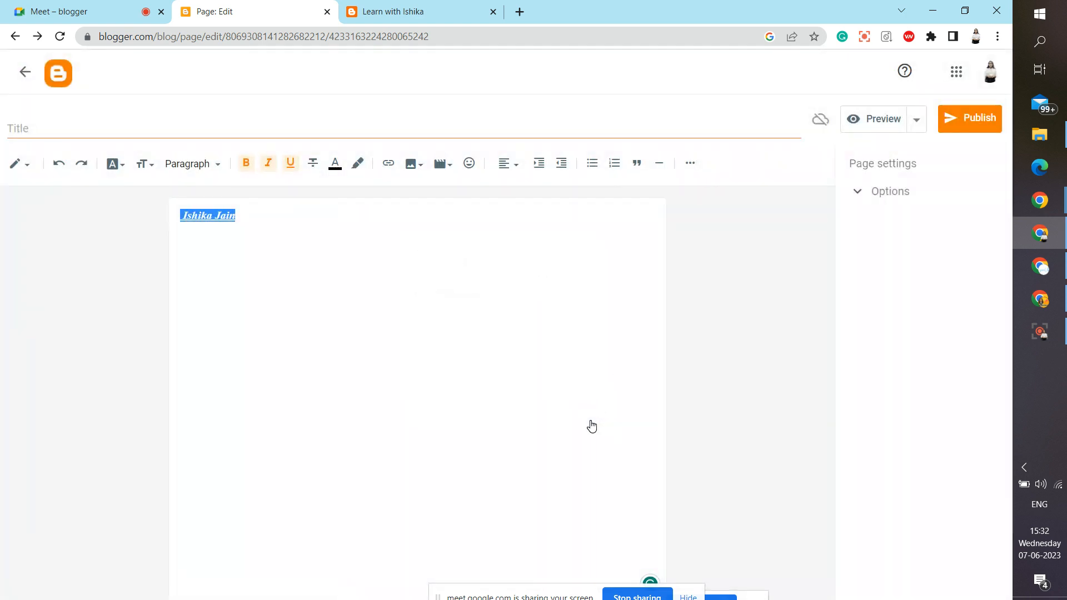
left_click(415, 326)
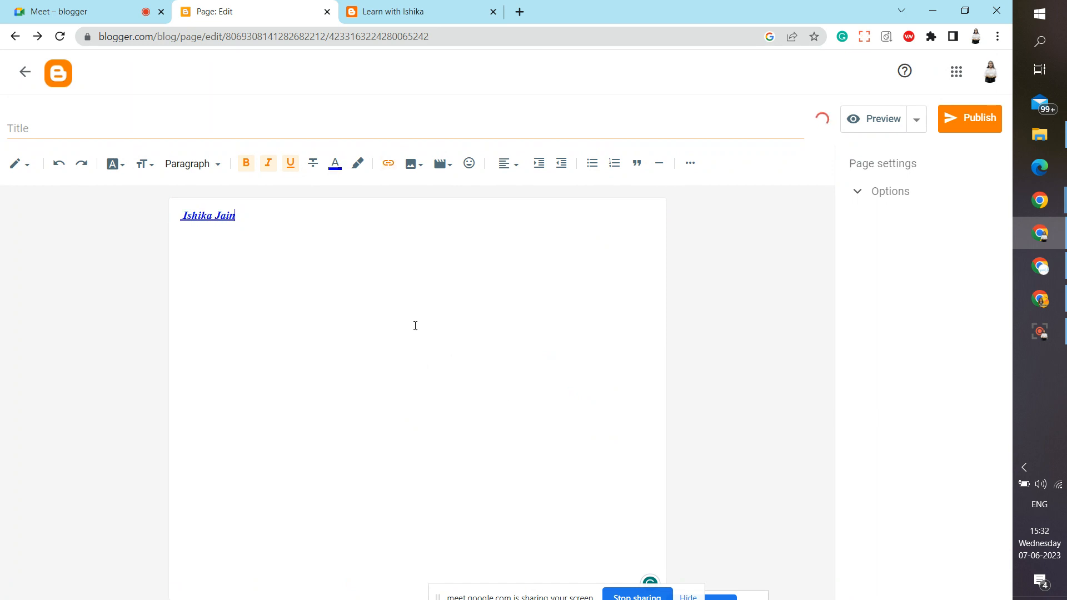
Inspect the link address attached to the name, then close the live blog page.
left_click(215, 222)
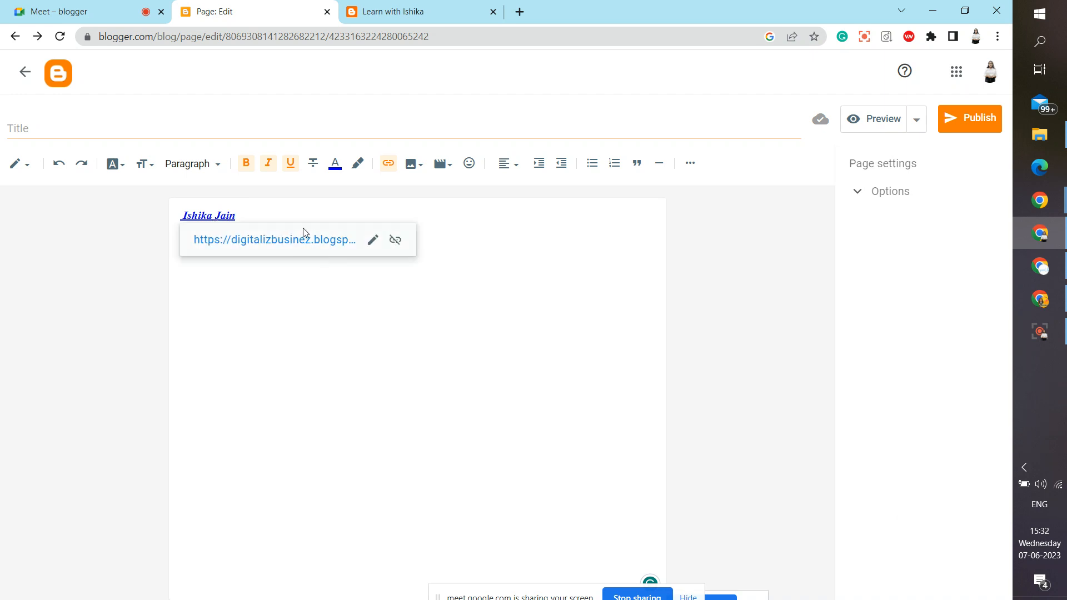
left_click(430, 348)
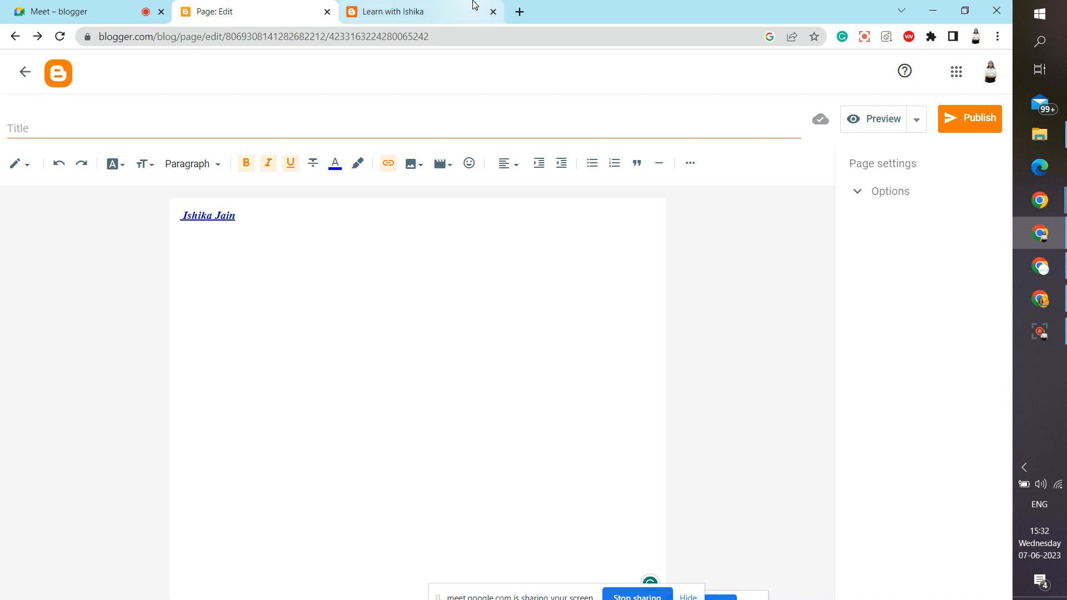
left_click(494, 11)
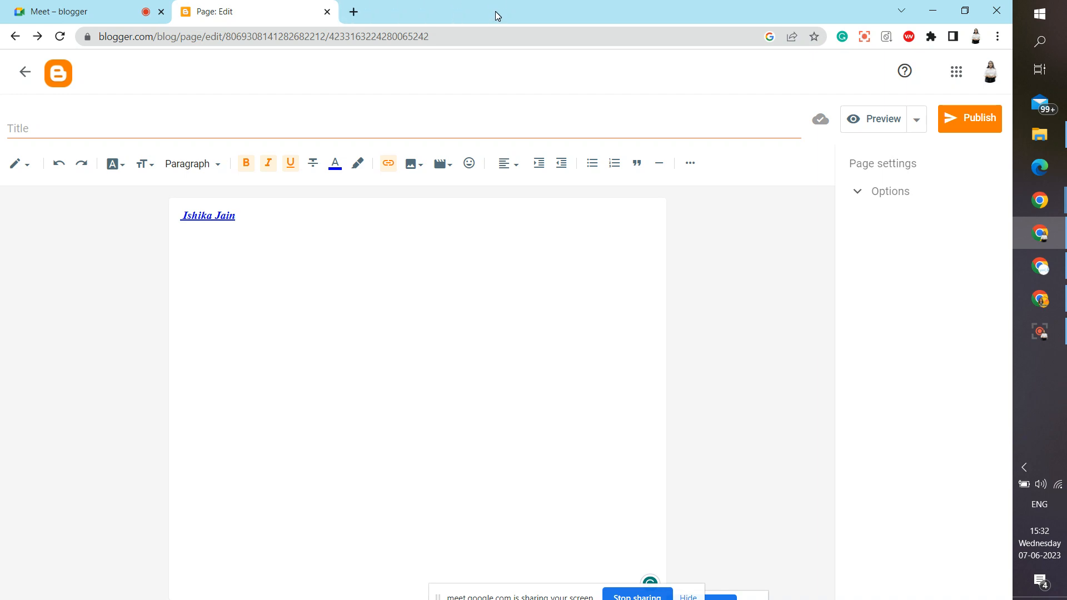
Try the Major heading and Sub-heading styles on the linked name, and settle on the Heading style.
left_click(193, 167)
left_click(196, 189)
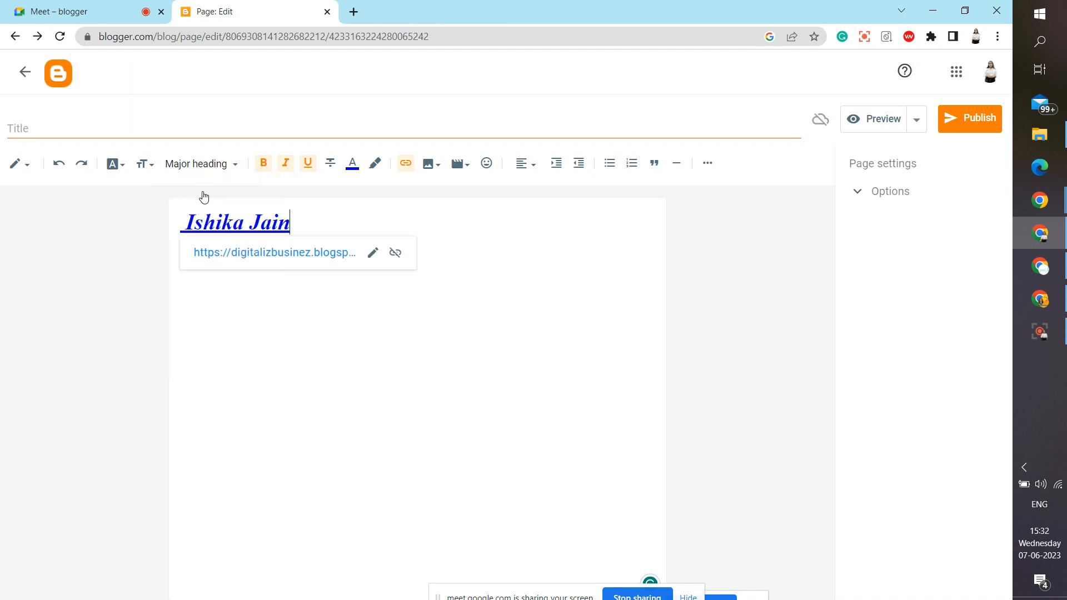
left_click(202, 167)
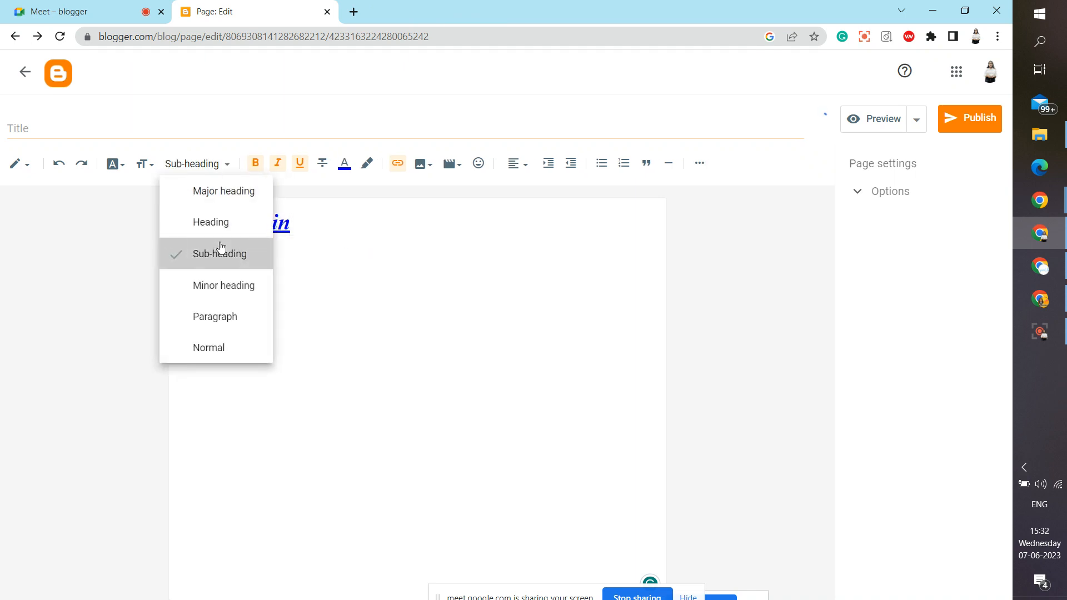
left_click(219, 245)
left_click(191, 167)
left_click(209, 221)
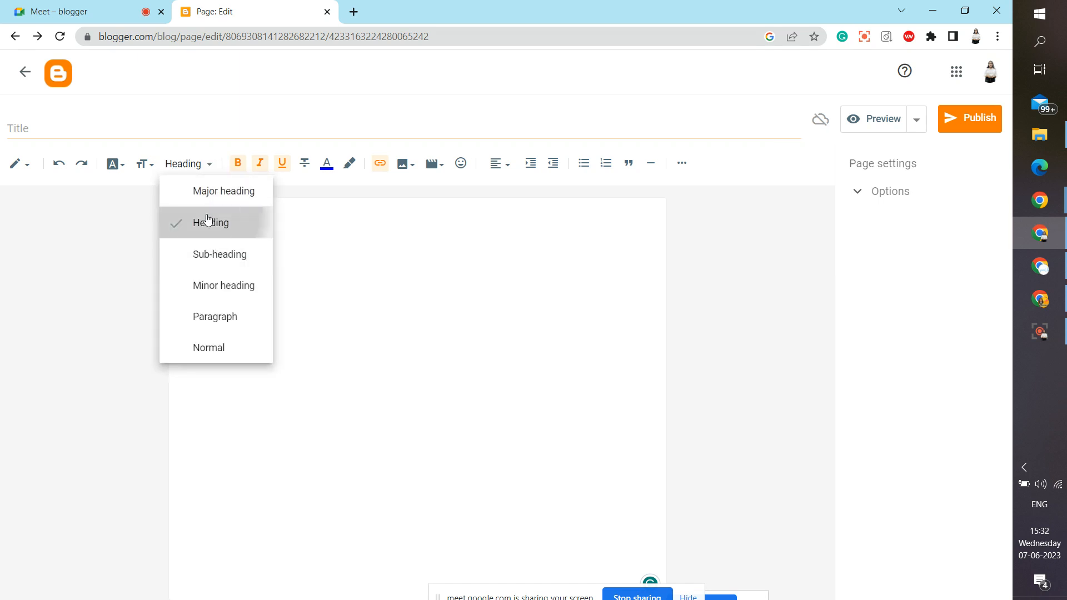
left_click(462, 320)
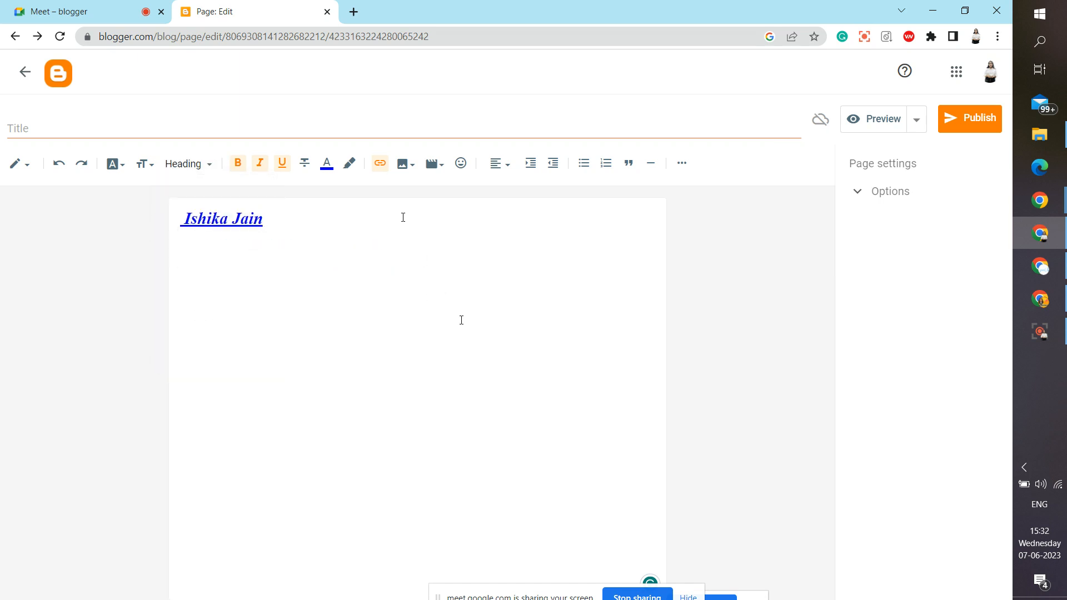
Centre-align the linked name, and try increasing and decreasing its indent.
left_click(494, 164)
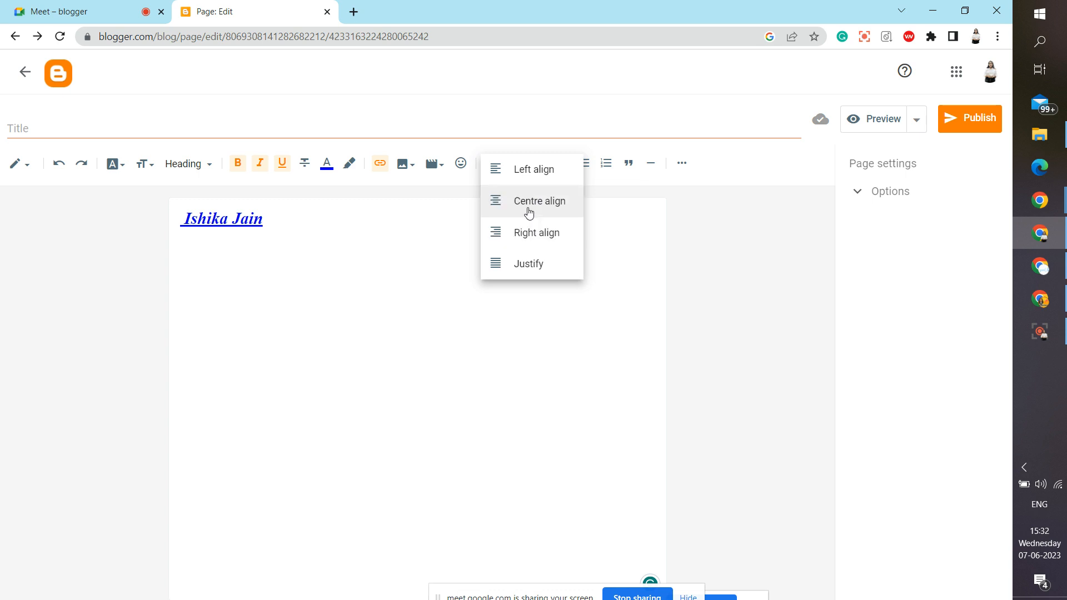
left_click(528, 213)
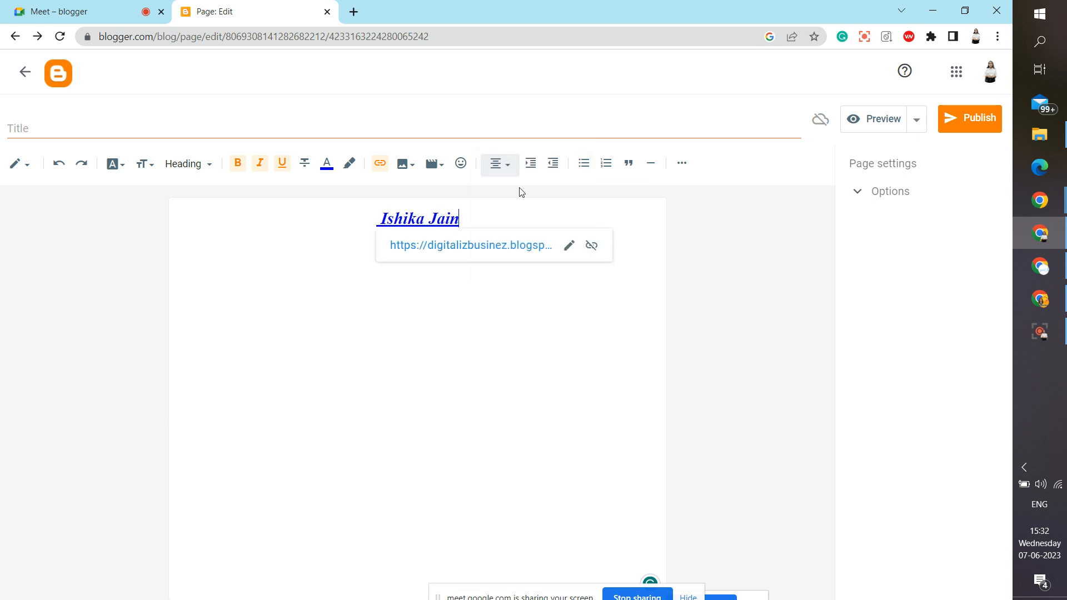
left_click(528, 160)
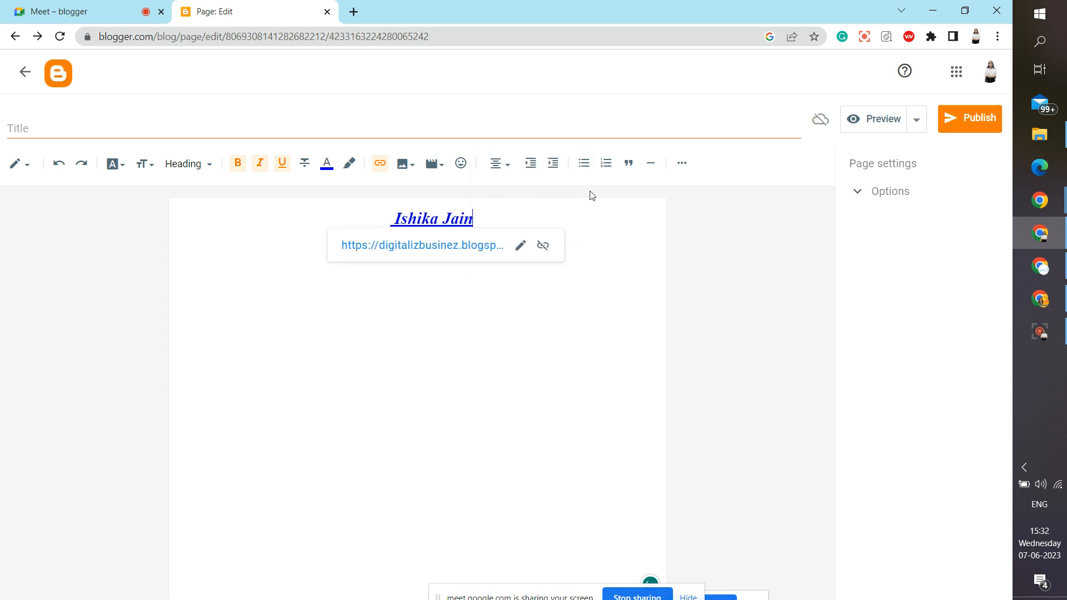
left_click(556, 164)
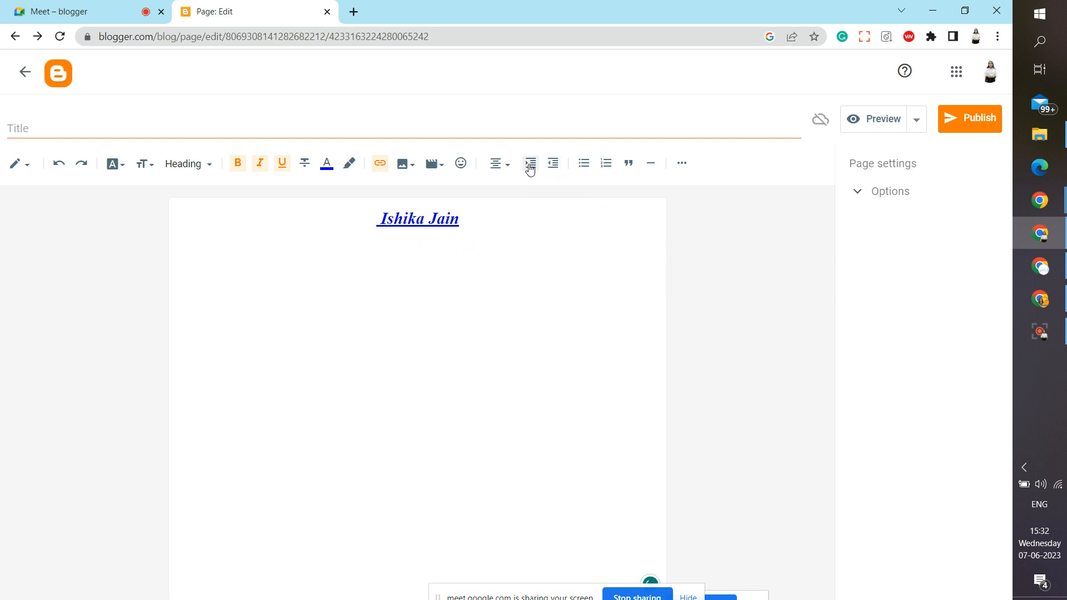
left_click(530, 167)
left_click(552, 167)
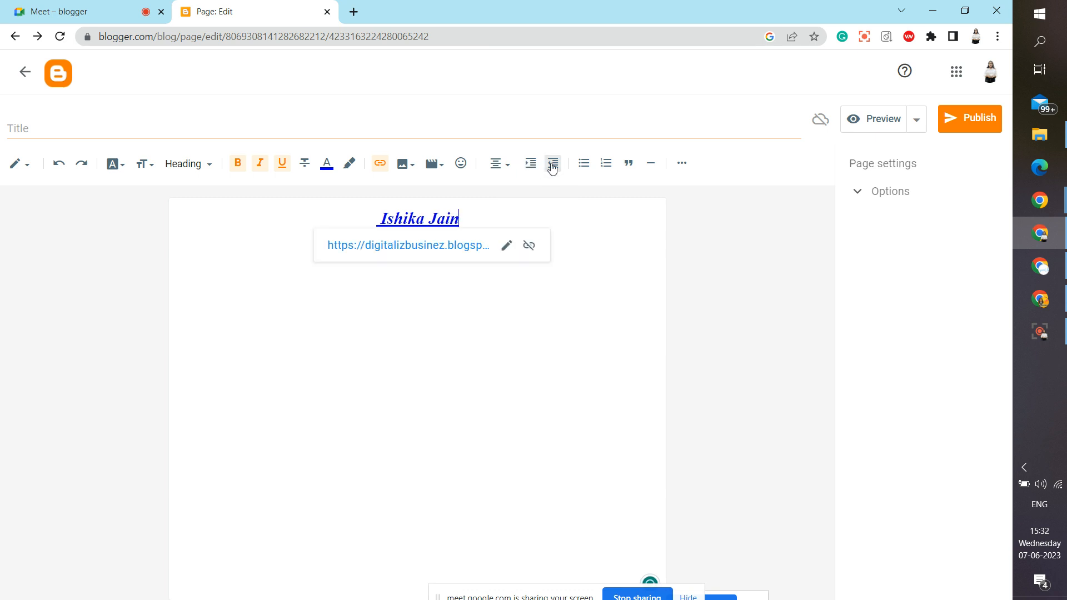
Try bulleted and numbered list formatting on the linked name, turning each one off again.
left_click(579, 167)
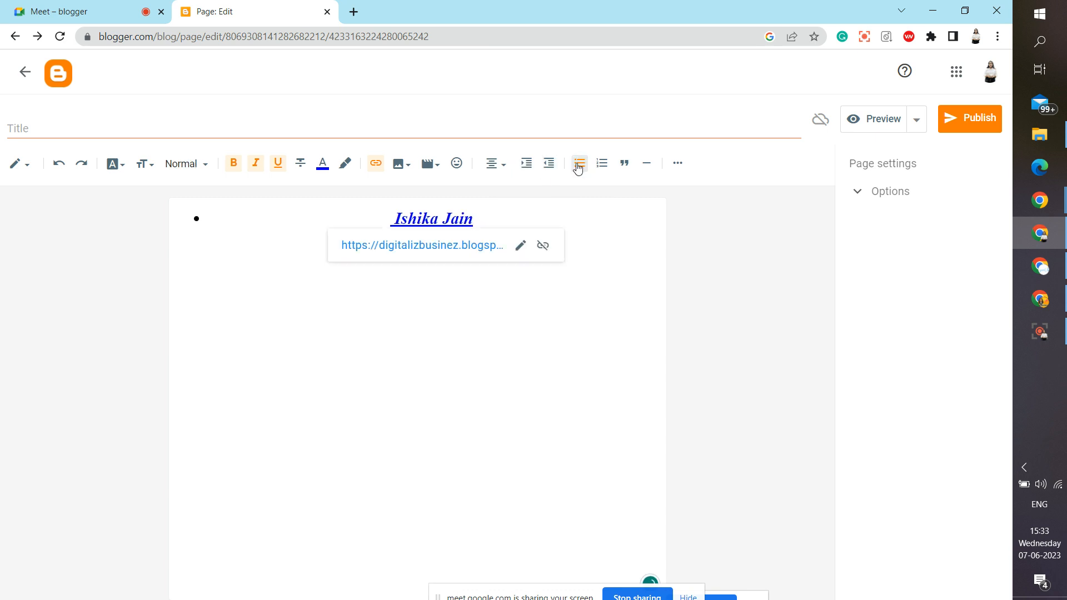
left_click(578, 167)
left_click(578, 167)
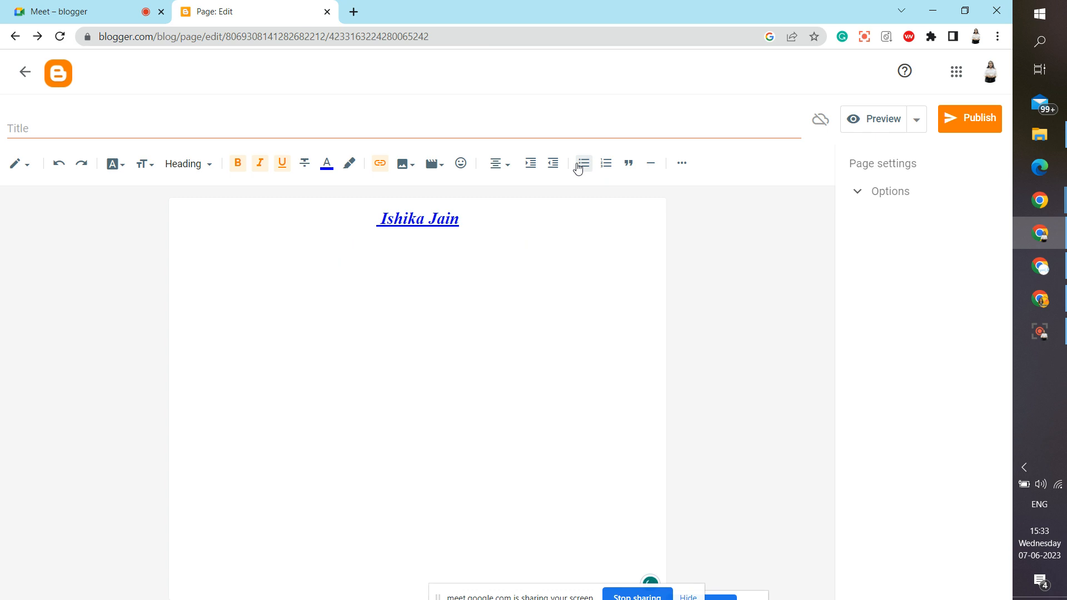
left_click(577, 167)
left_click(601, 166)
left_click(601, 167)
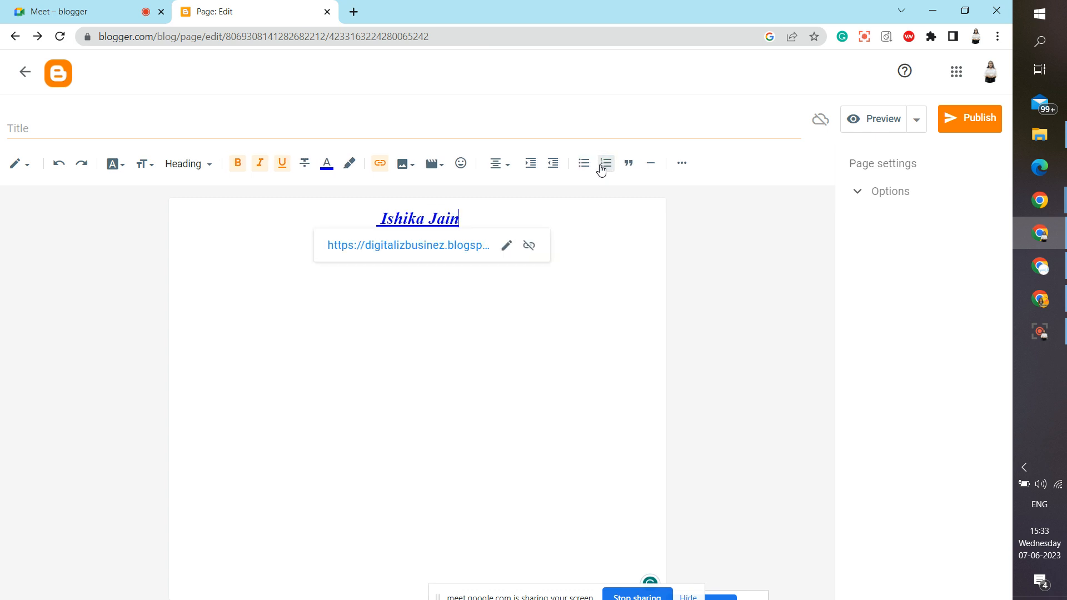
Try the quoted text formatting on the linked name and turn it off again.
left_click(627, 166)
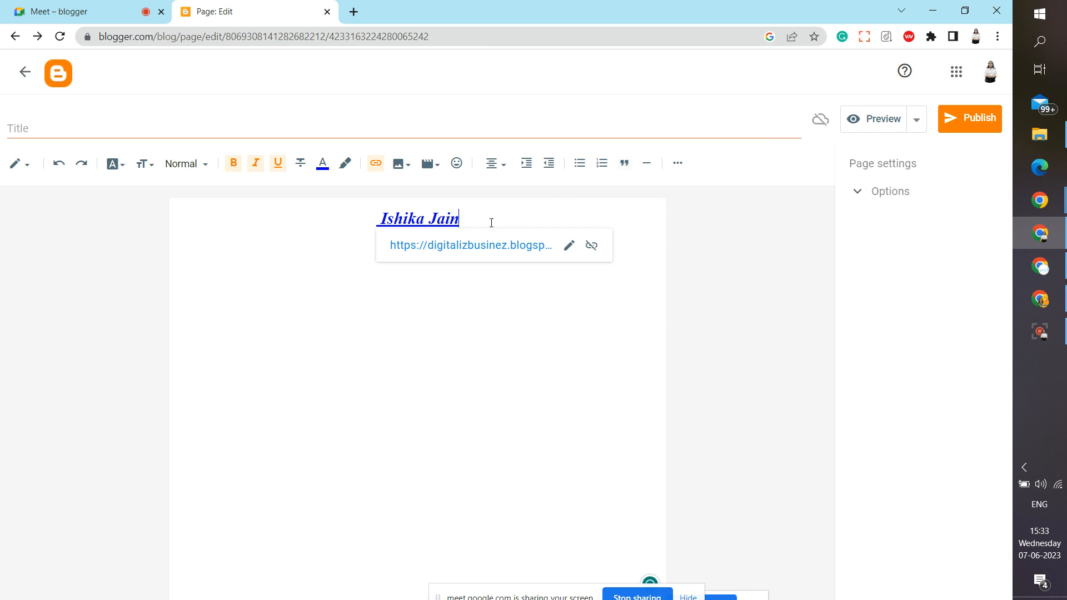
triple_click(483, 218)
left_click(628, 165)
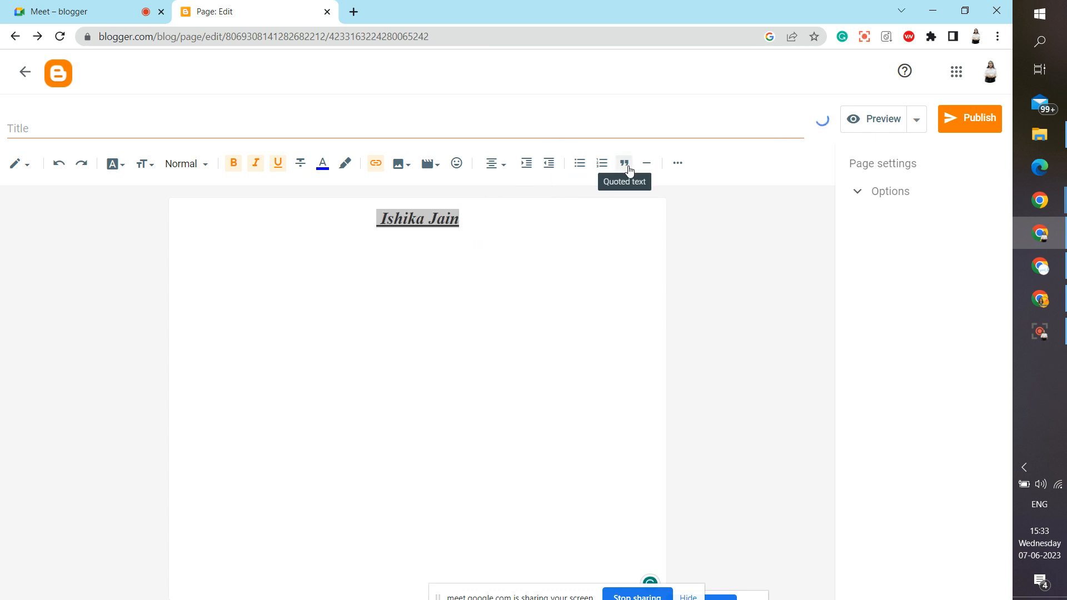
left_click(477, 304)
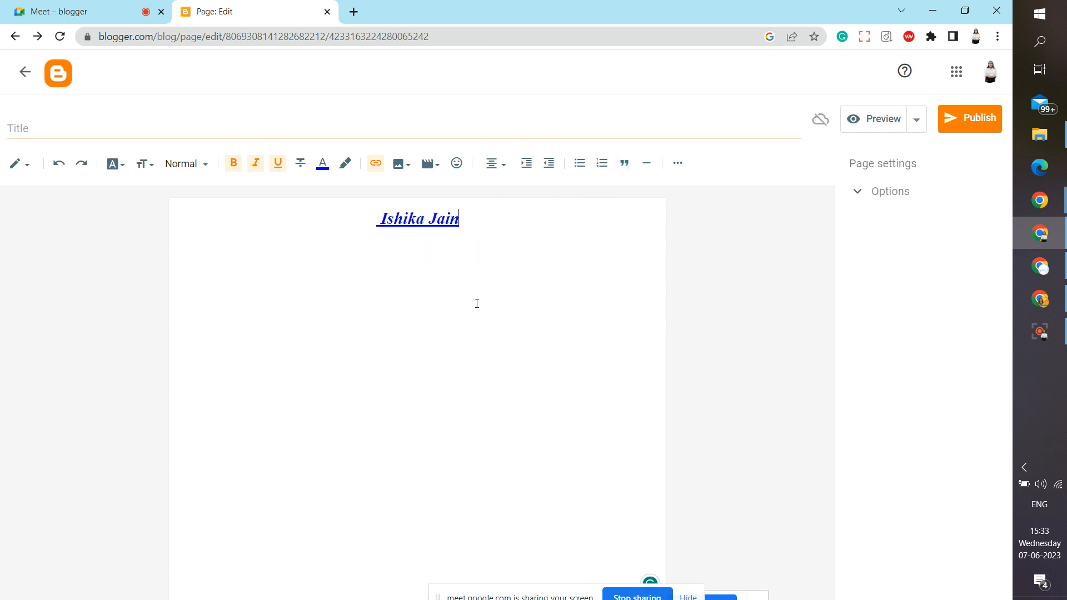
Insert four jump breaks above the linked name.
triple_click(431, 219)
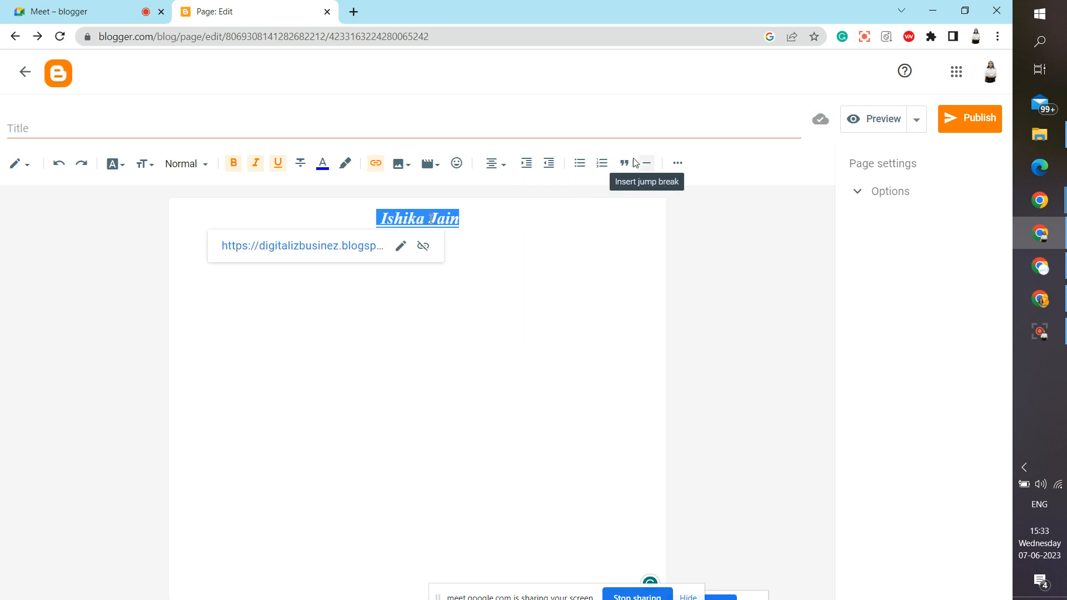
left_click(377, 219)
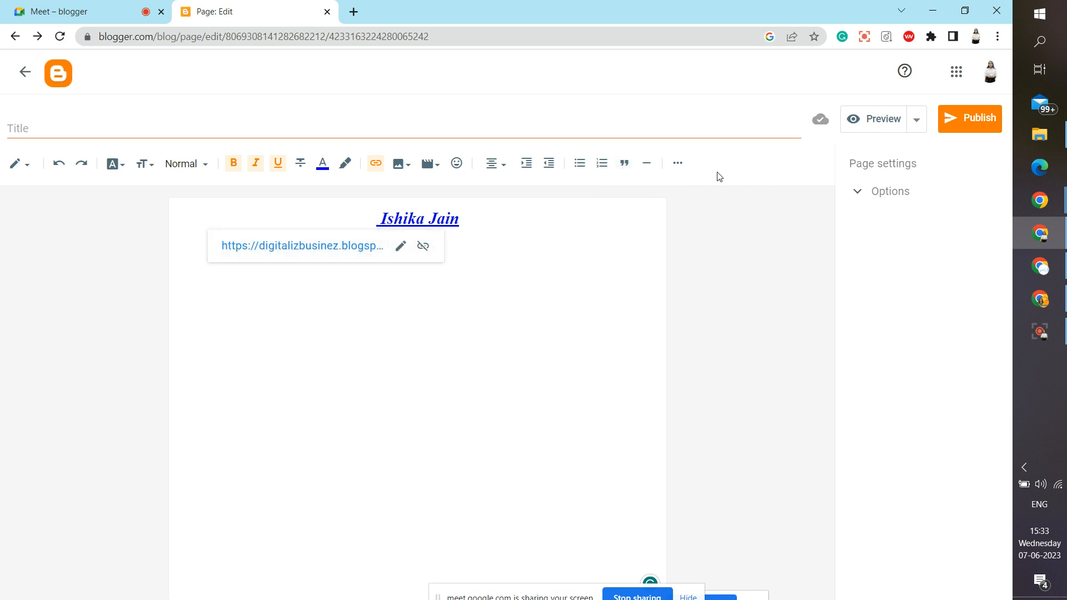
left_click(646, 164)
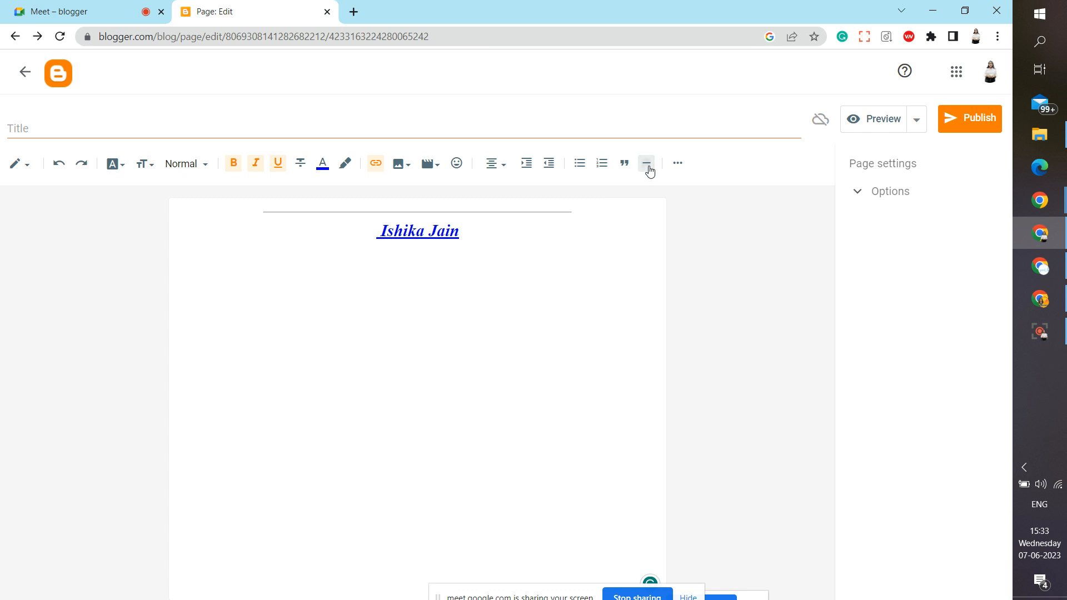
left_click(649, 170)
left_click(649, 170)
left_click(649, 170)
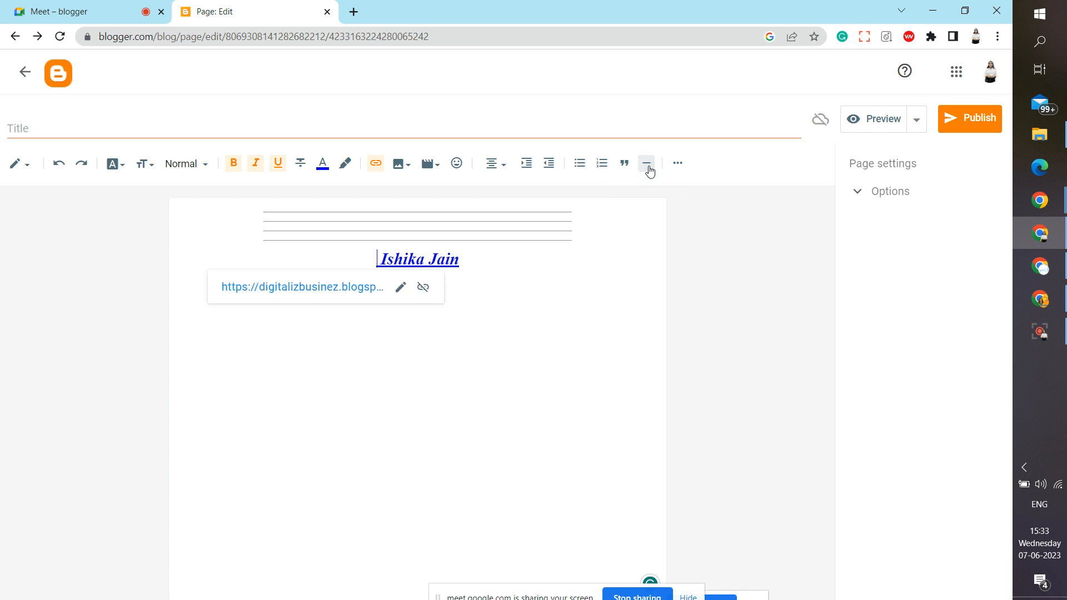
Try the left-to-right text direction on the name's paragraph and switch it to right-to-left.
left_click(679, 172)
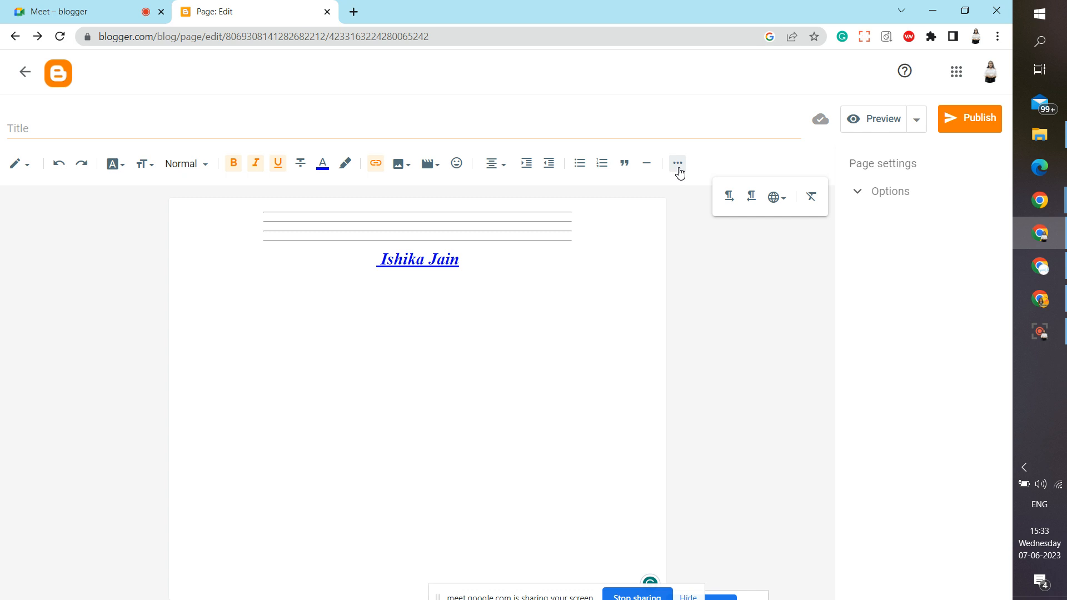
left_click(724, 199)
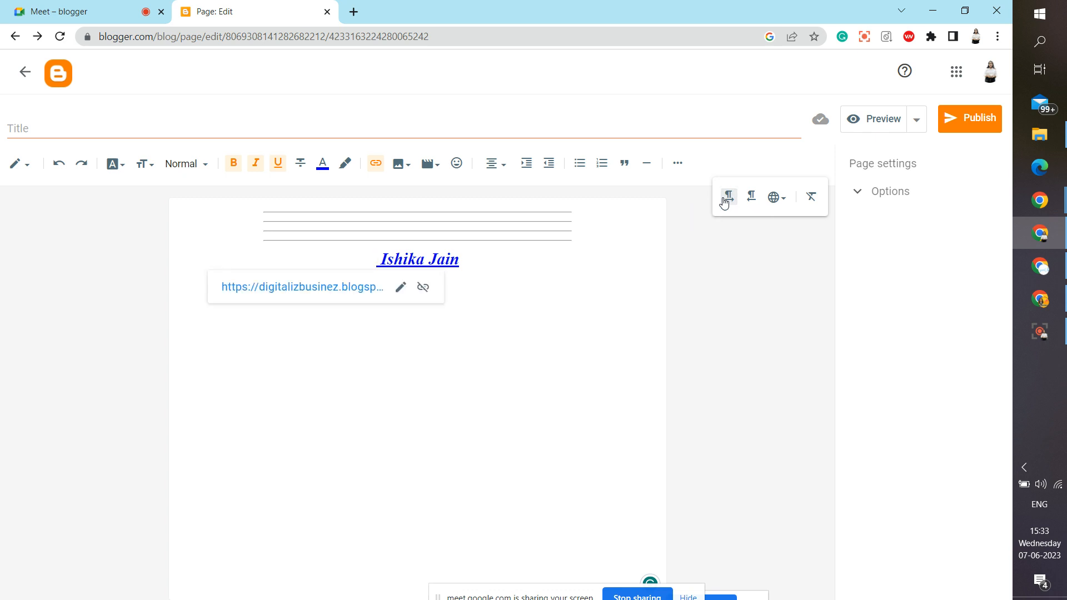
left_click(751, 198)
Choose Gujarati as the input language for the page text.
left_click(777, 198)
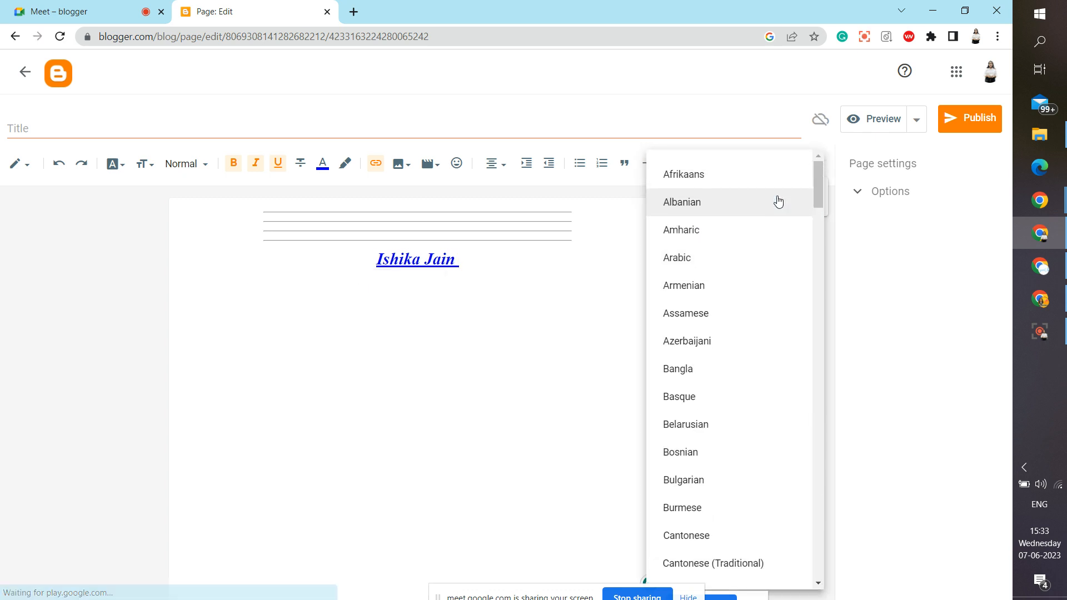
scroll(824, 262, "down", 12)
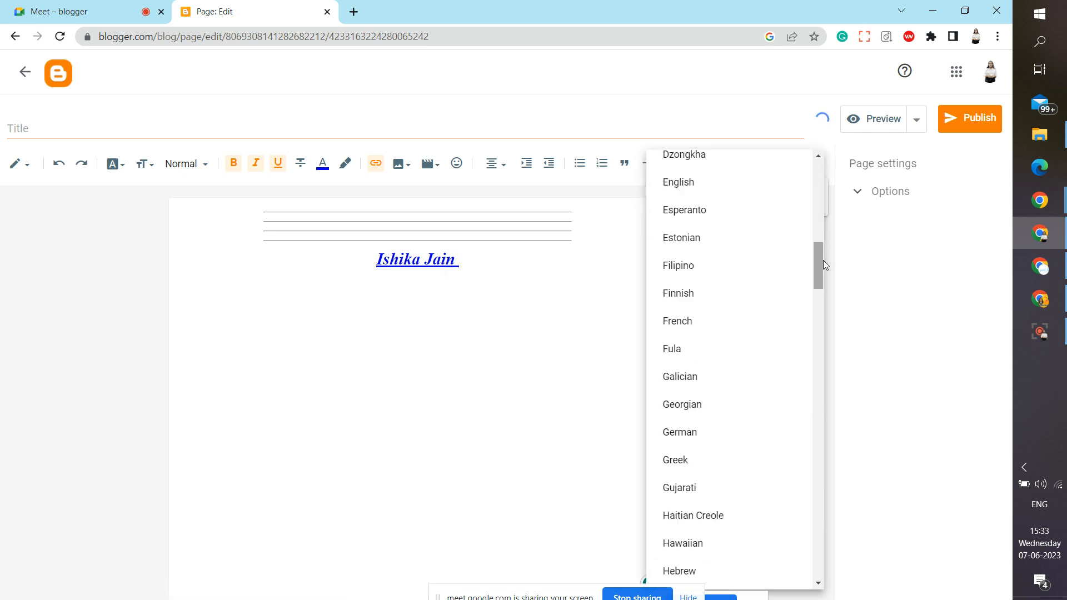
left_click(754, 485)
Select the whole linked name and change the input language to Hindi.
left_click(438, 260)
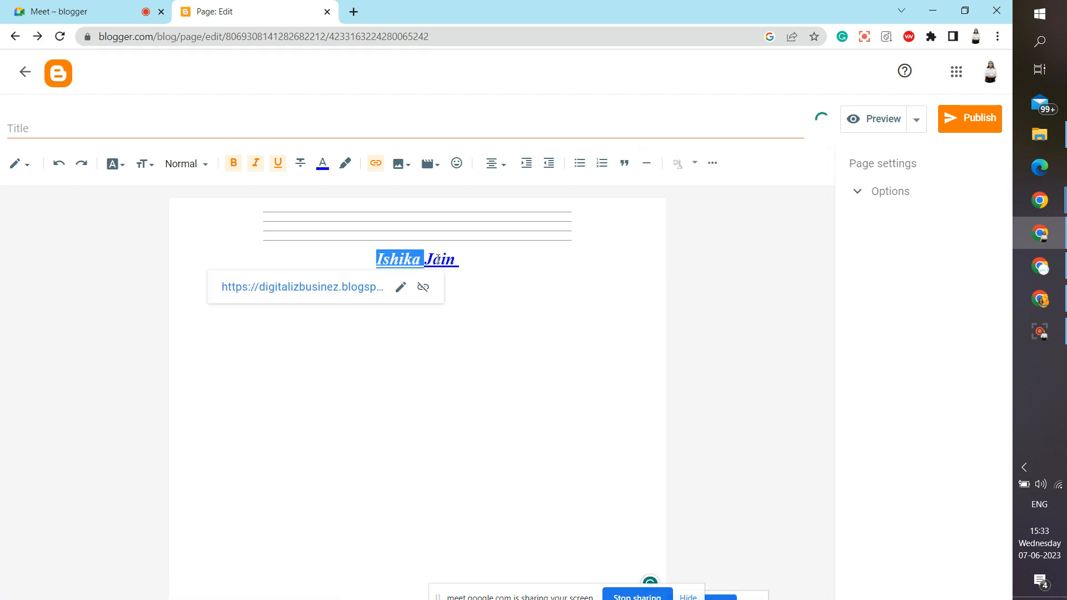
triple_click(438, 259)
left_click(712, 163)
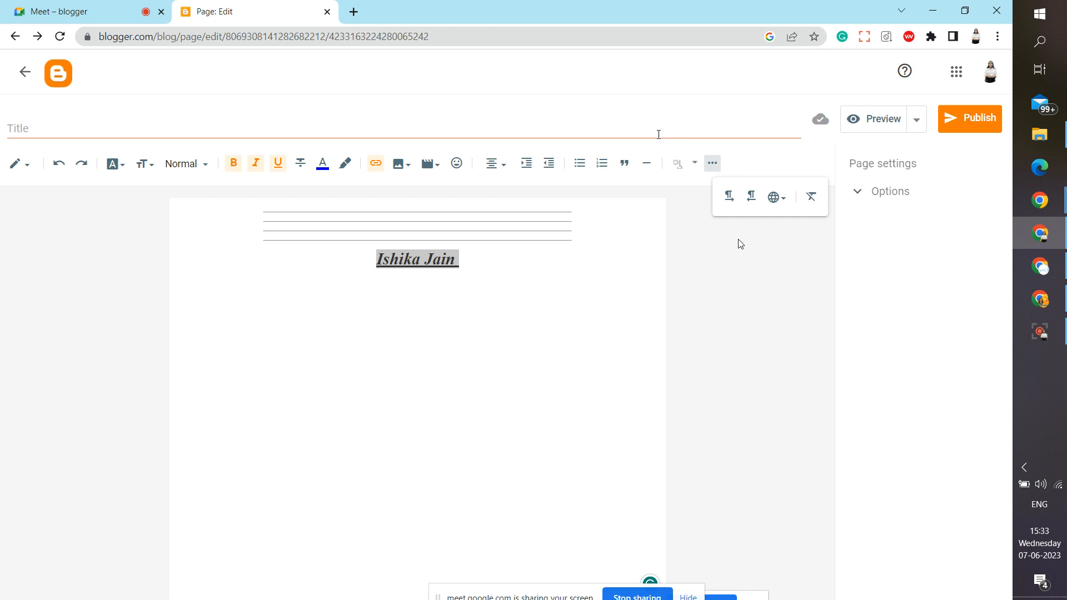
left_click(773, 199)
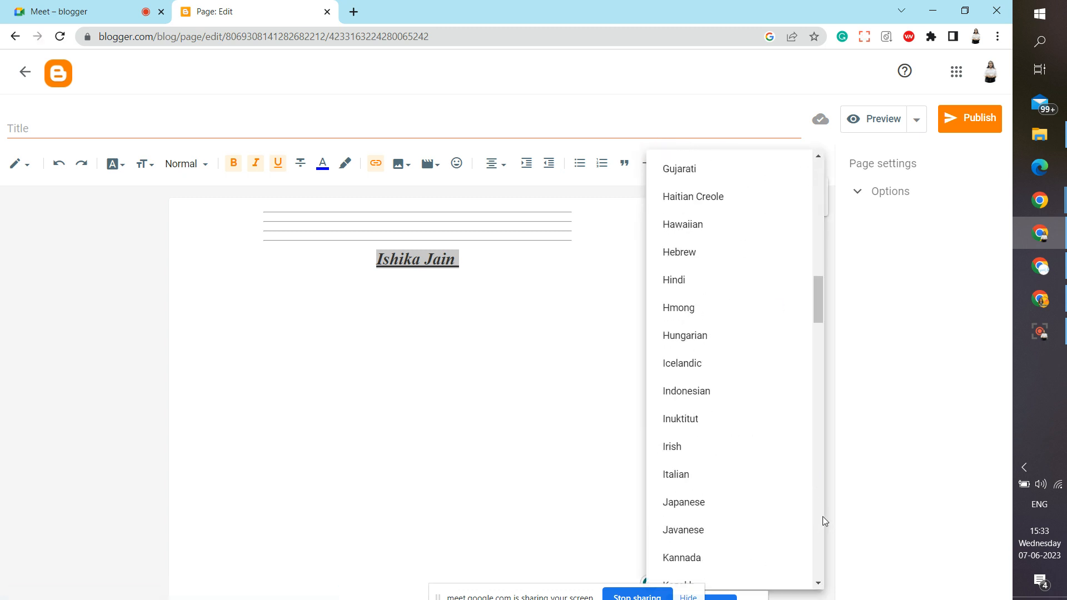
left_click(823, 516)
left_click(819, 176)
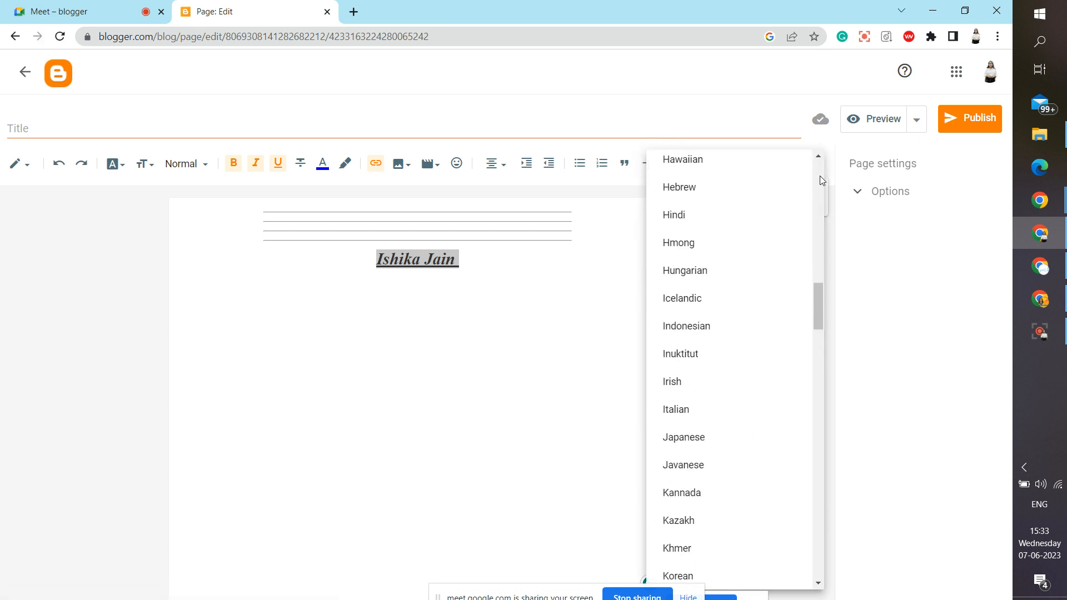
left_click(688, 216)
left_click(539, 277)
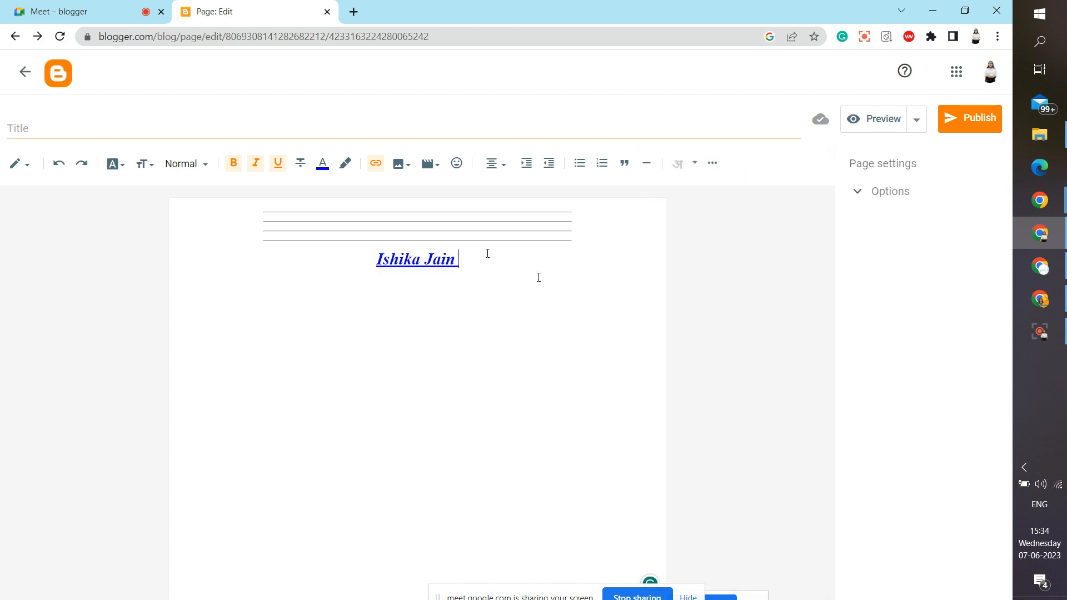
Remove the jump breaks and enter a first name on its own line above the linked name.
key("ctrl+z")
type("ishi")
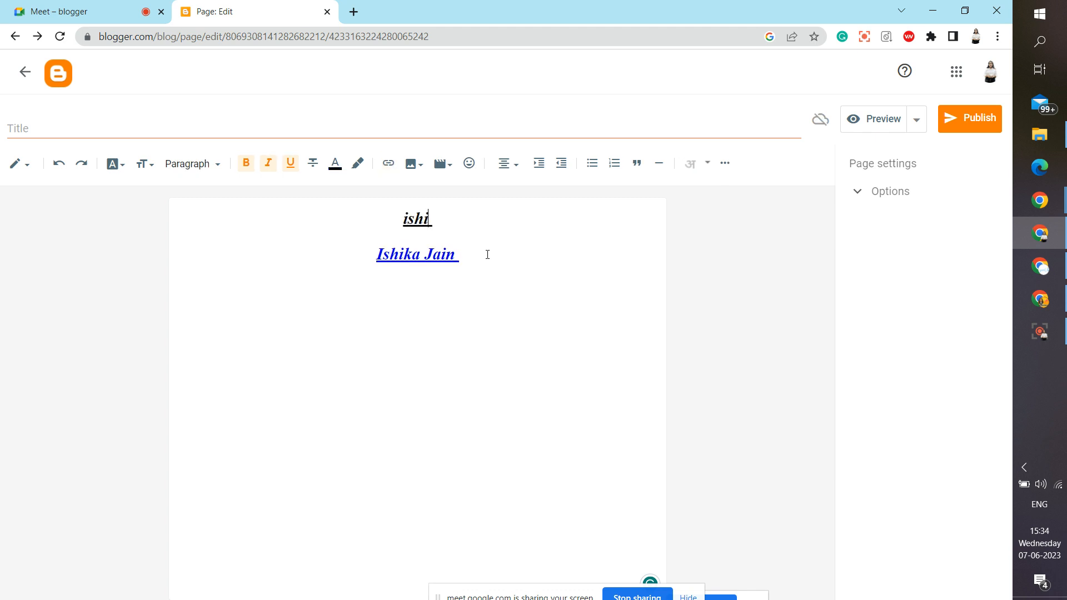
type("kkaa")
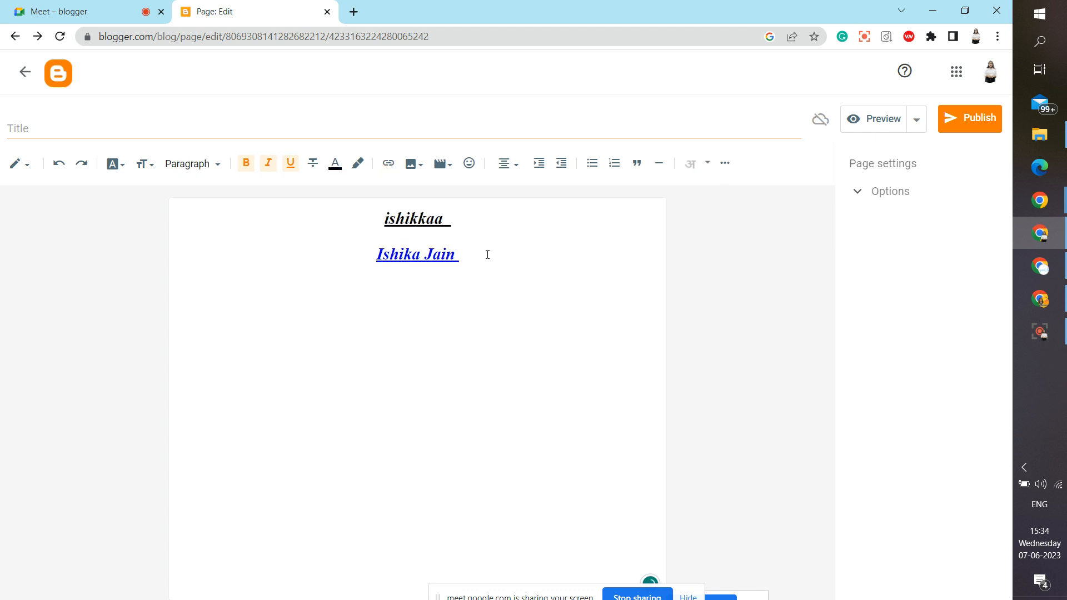
key("Return")
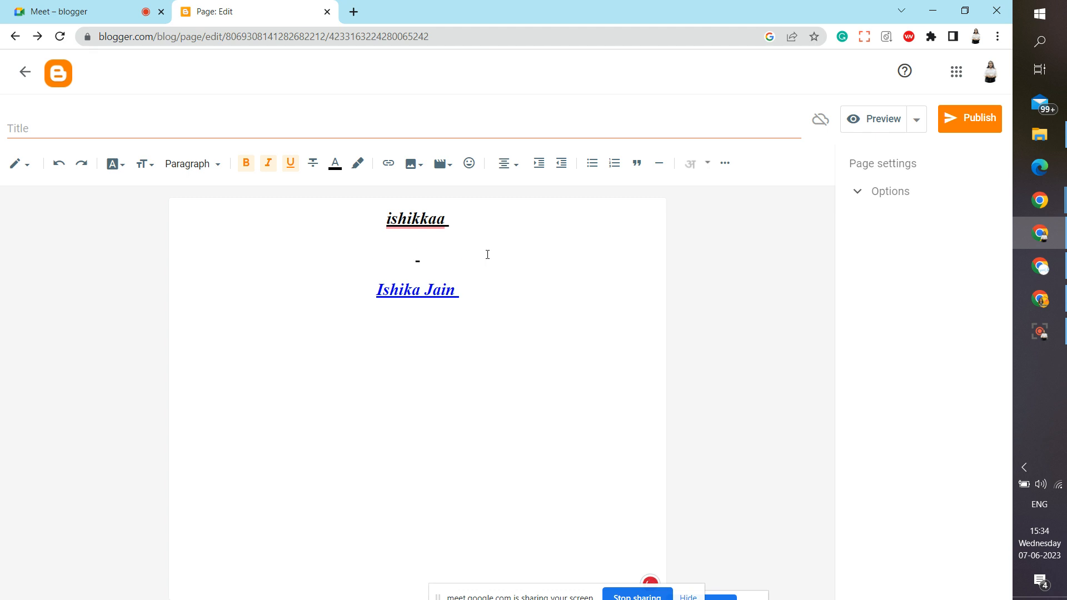
Delete the extra line and the first name entered above the linked name.
key("BackSpace")
mouse_move(423, 218)
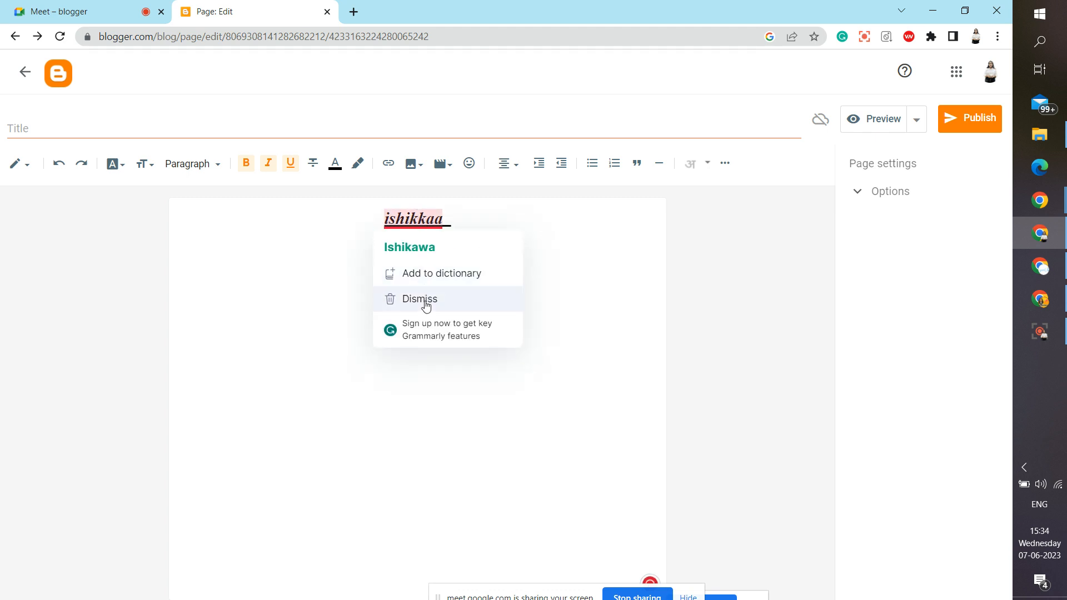
key("BackSpace")
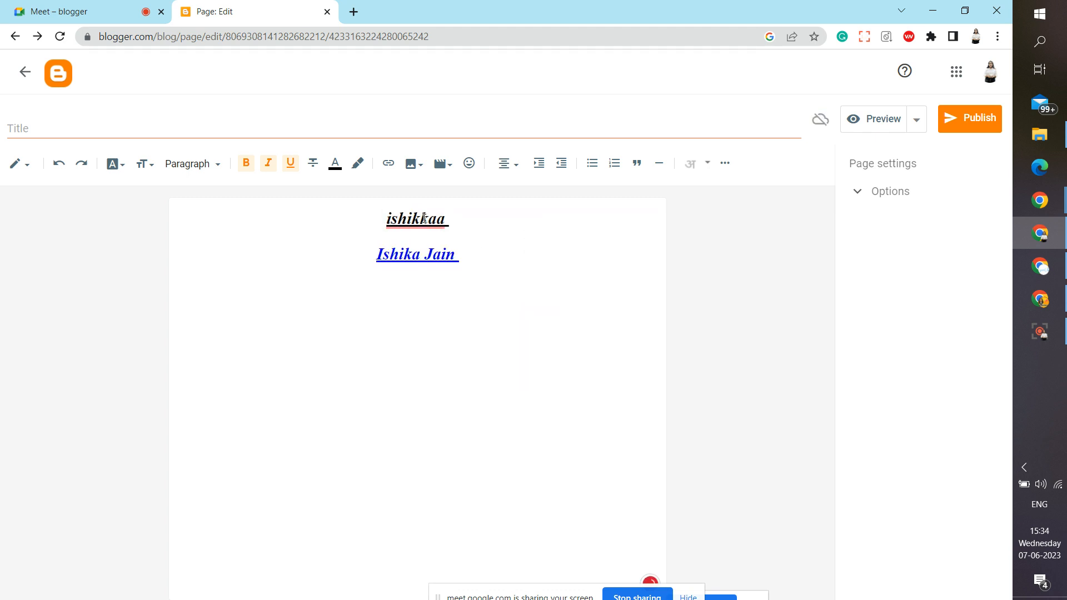
key("BackSpace")
key("BackSpace")
key("BackSpace")
key("BackSpace")
key("BackSpace")
key("BackSpace")
key("BackSpace")
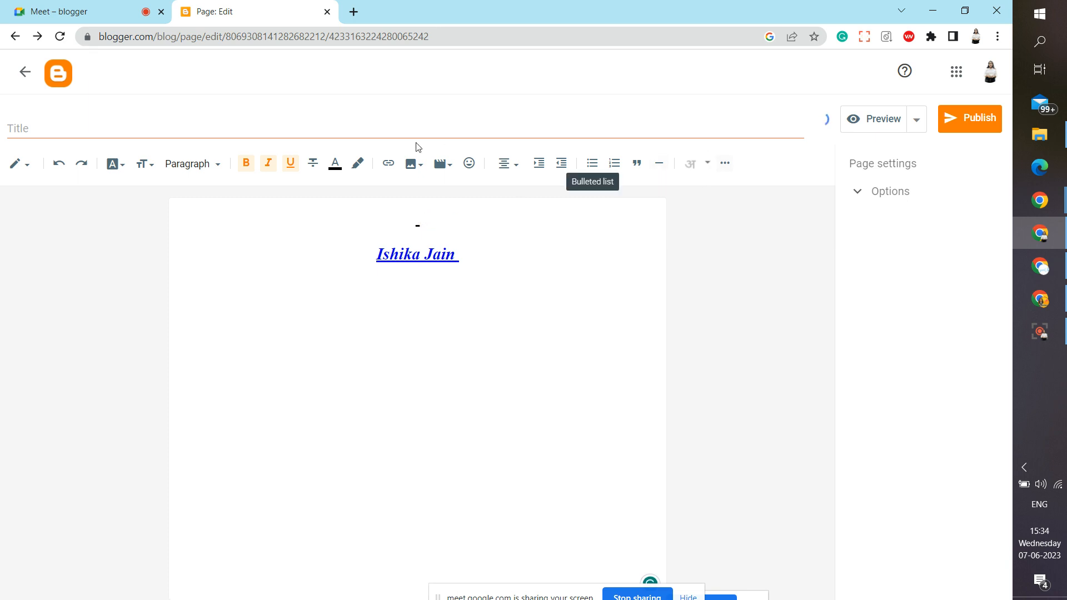
Insert six waving-hand emojis on the line above the linked name.
left_click(471, 163)
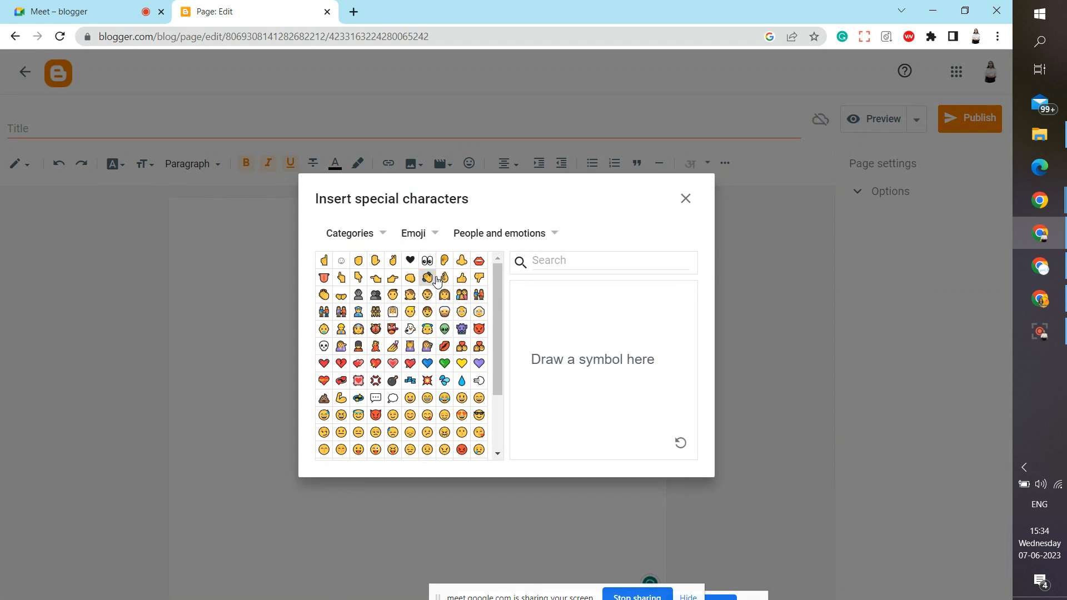
left_click(695, 208)
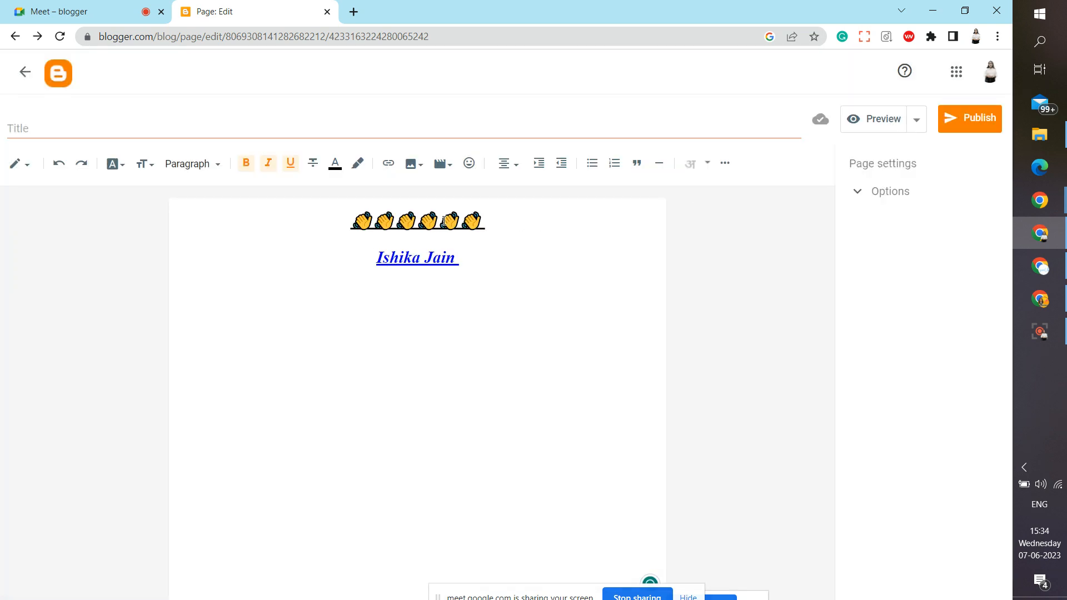
Insert the Sunset and water Meditation video from the YouTube uploads below the emojis and enlarge it.
left_click(440, 165)
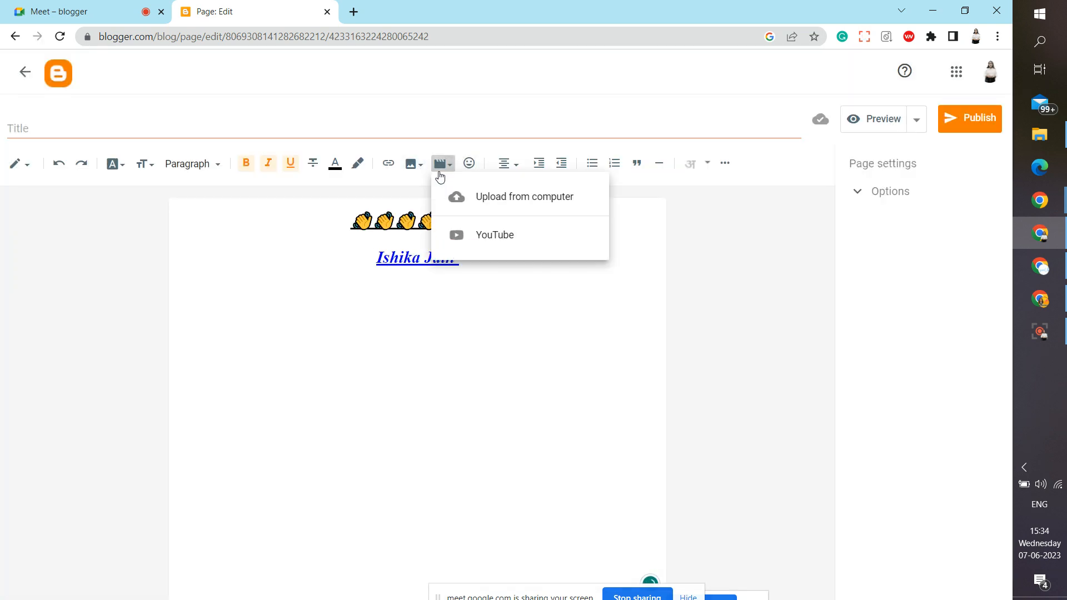
left_click(501, 248)
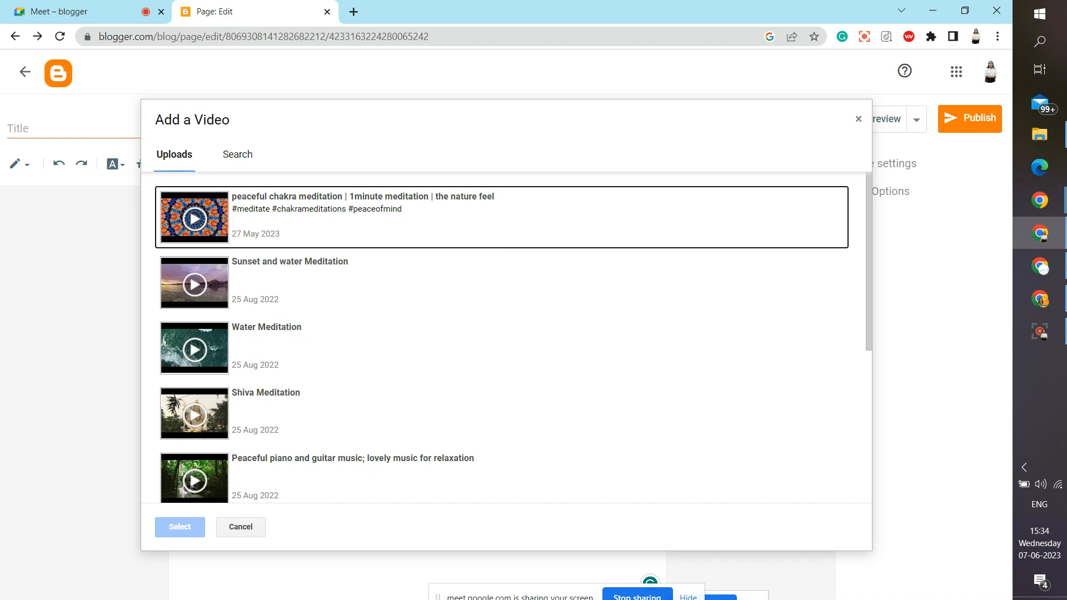
double_click(362, 280)
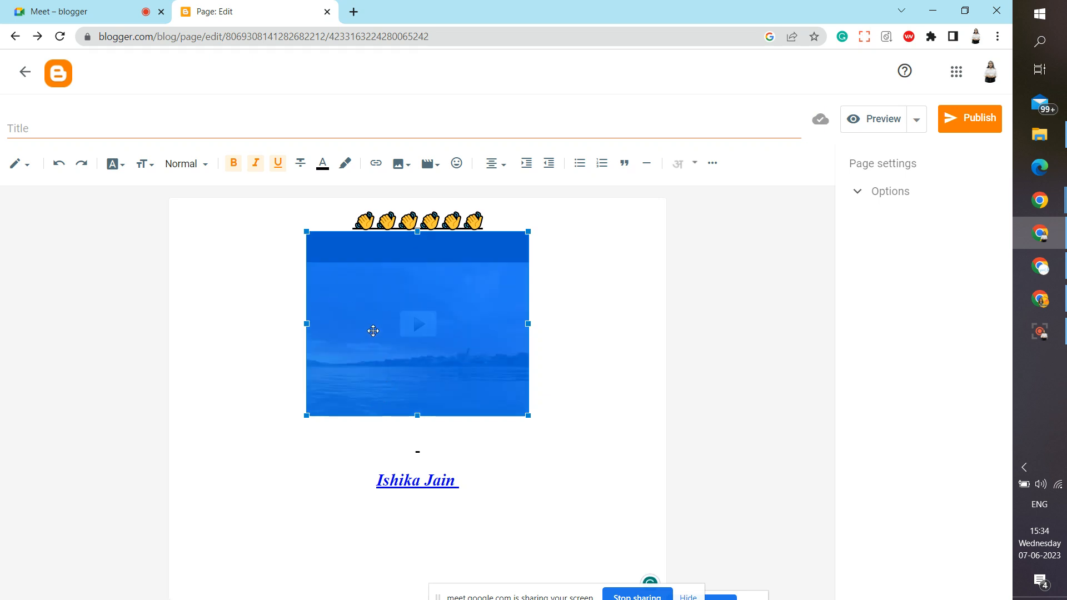
left_click(245, 296)
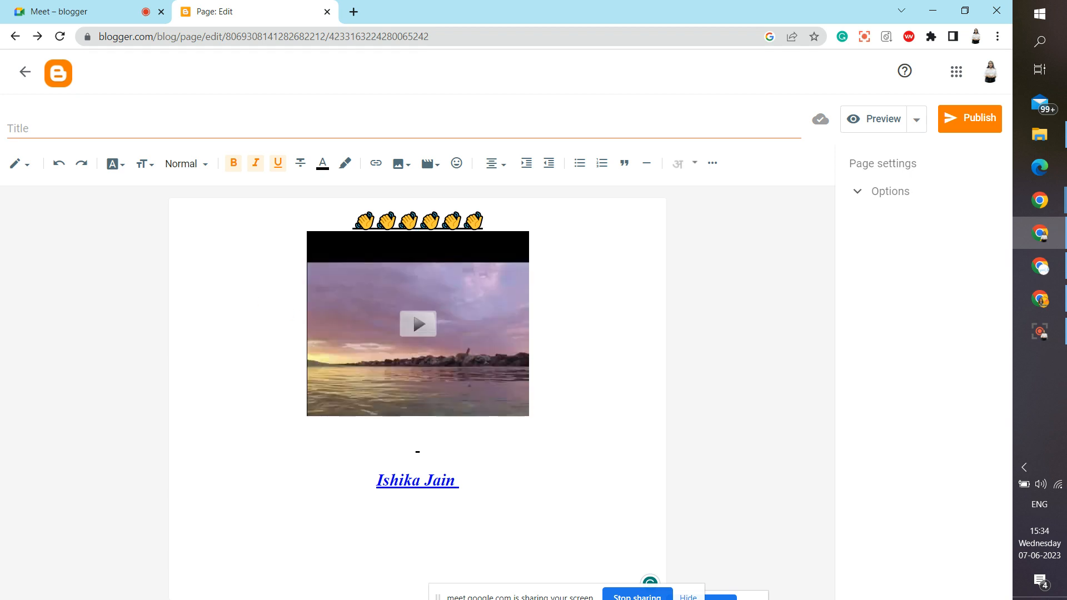
left_click(350, 243)
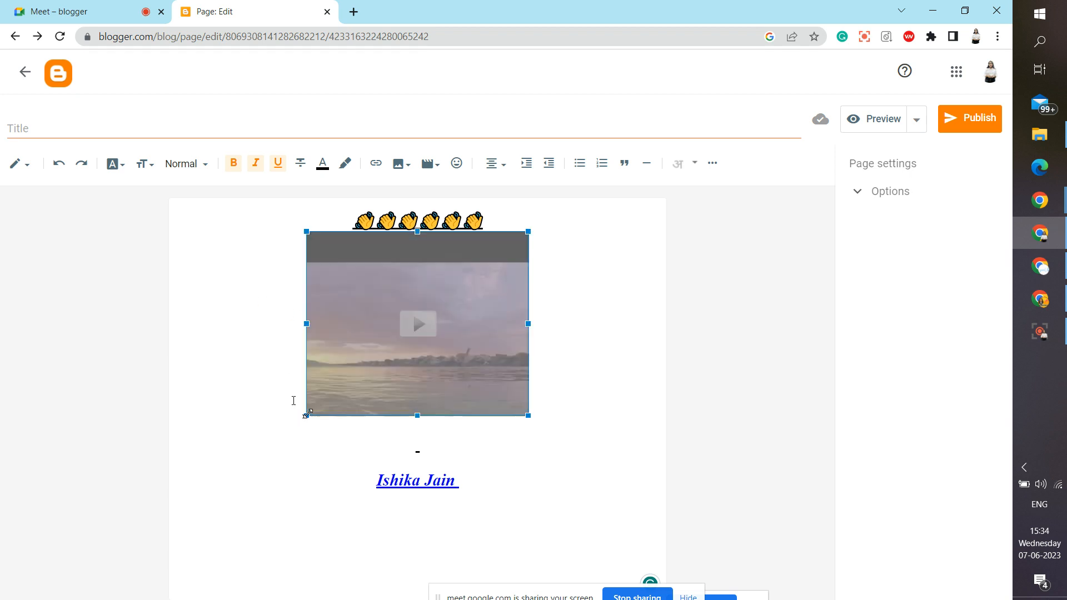
left_click_drag(307, 415, 188, 509)
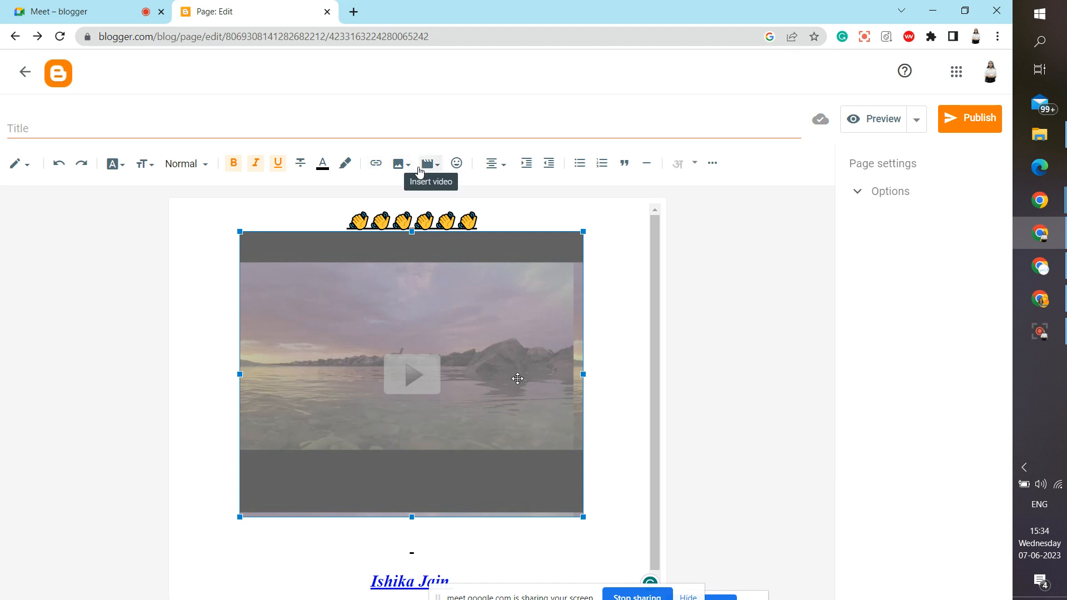
left_click(400, 164)
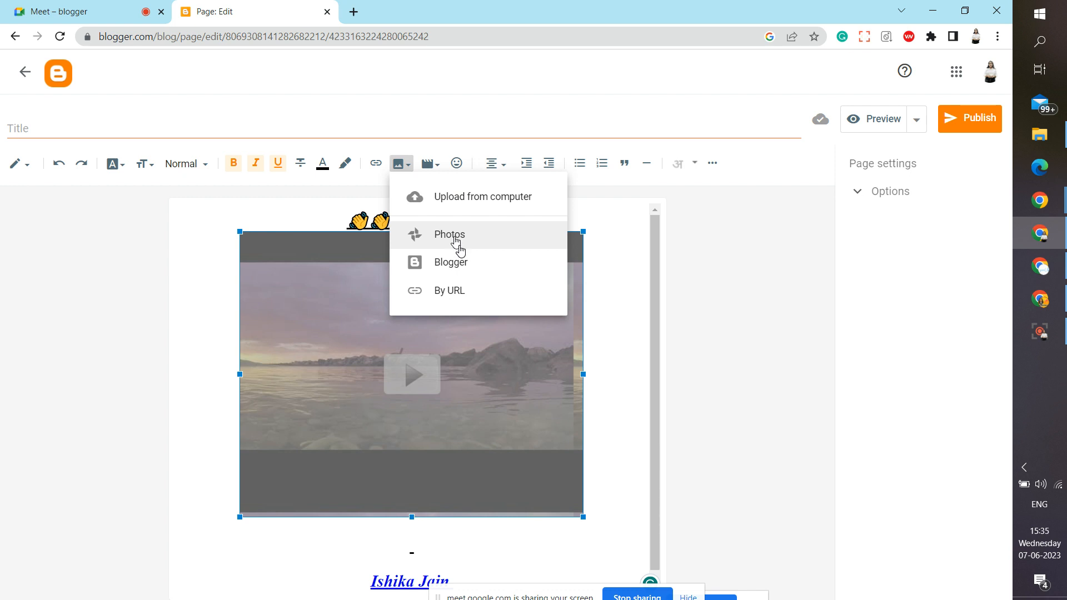
left_click(460, 298)
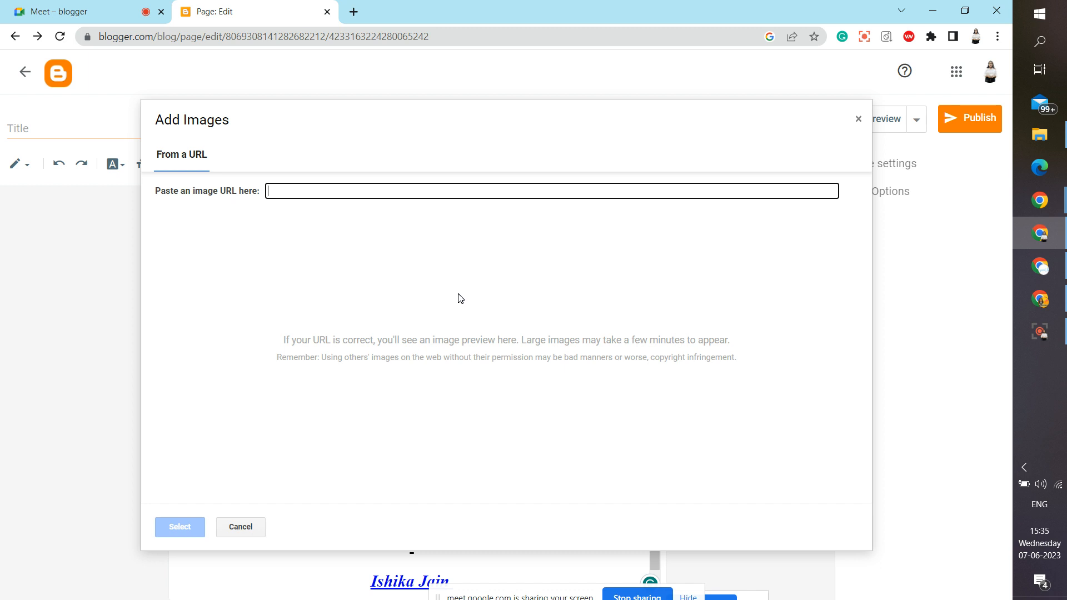
type("mark")
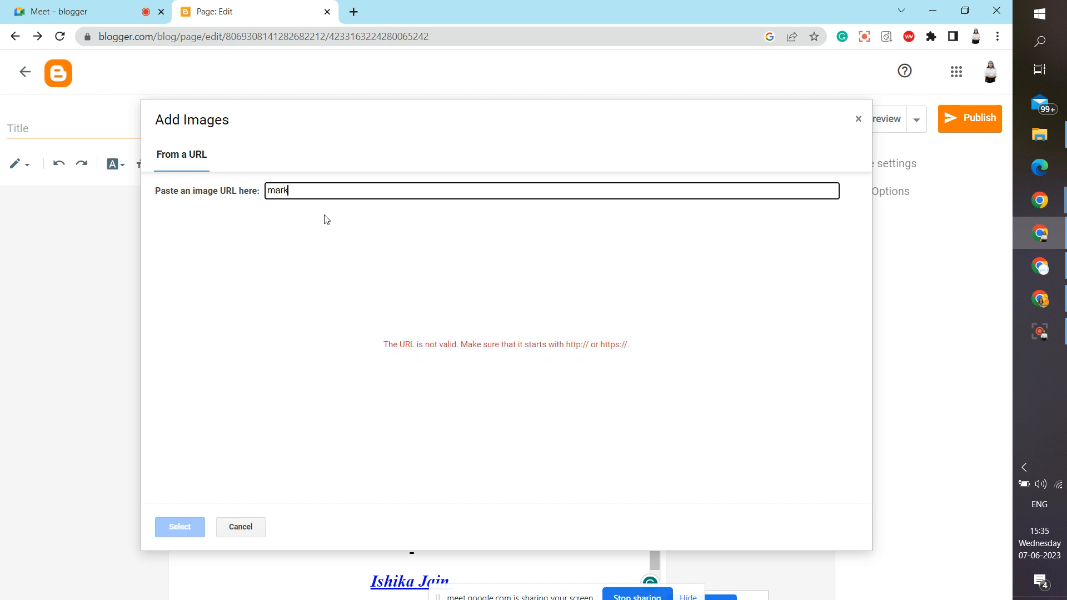
type("eting")
key("ctrl+a")
key("BackSpace")
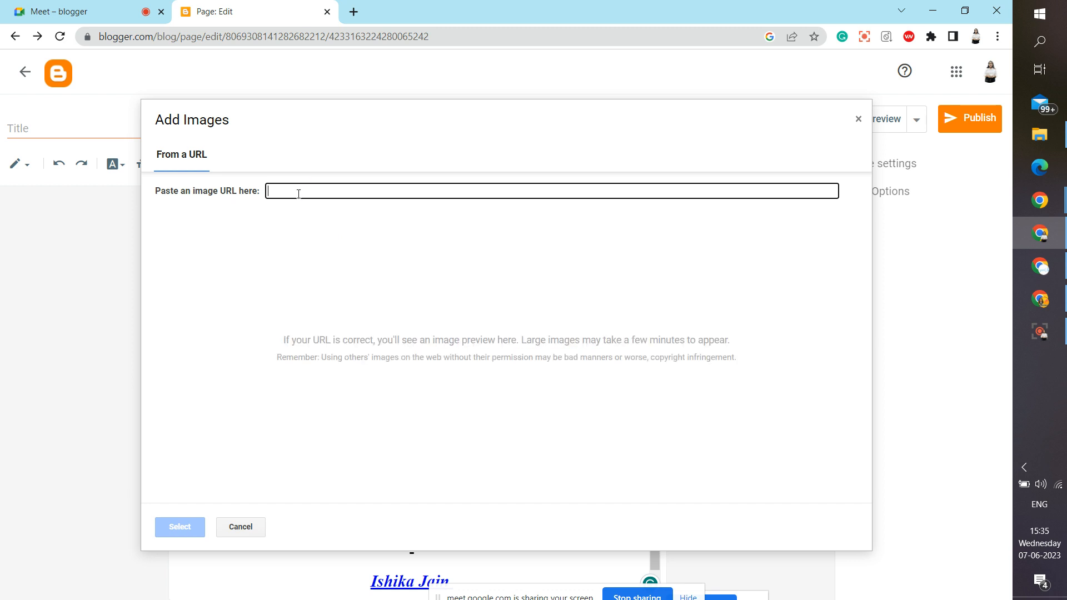
type("https://digitalizbusinez.blogspot.com/")
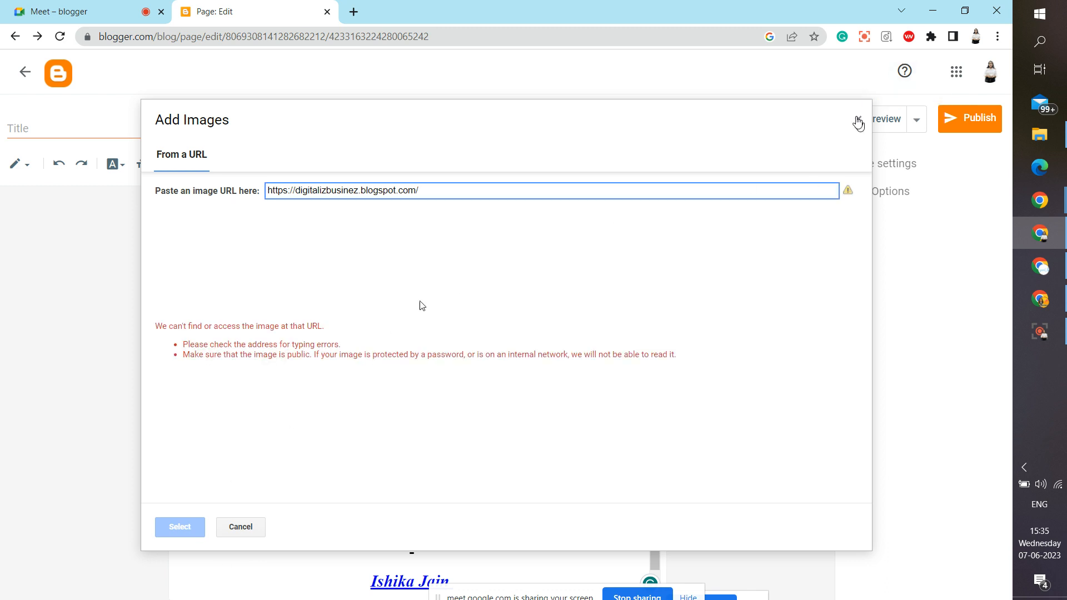
left_click(858, 119)
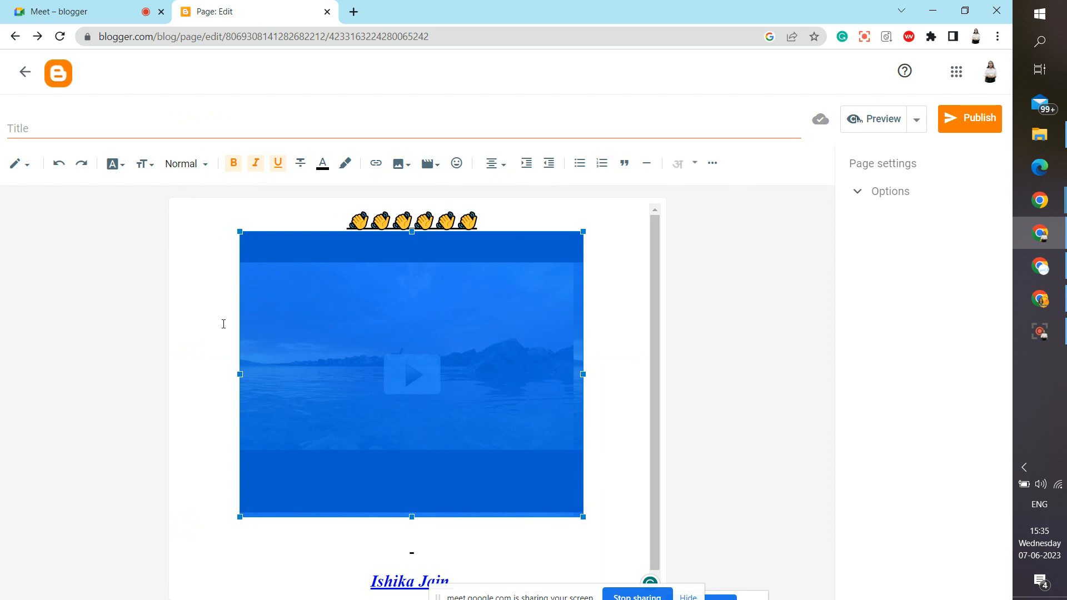
Apply strikethrough to the selected video and delete the video from the page.
left_click(223, 324)
left_click(301, 163)
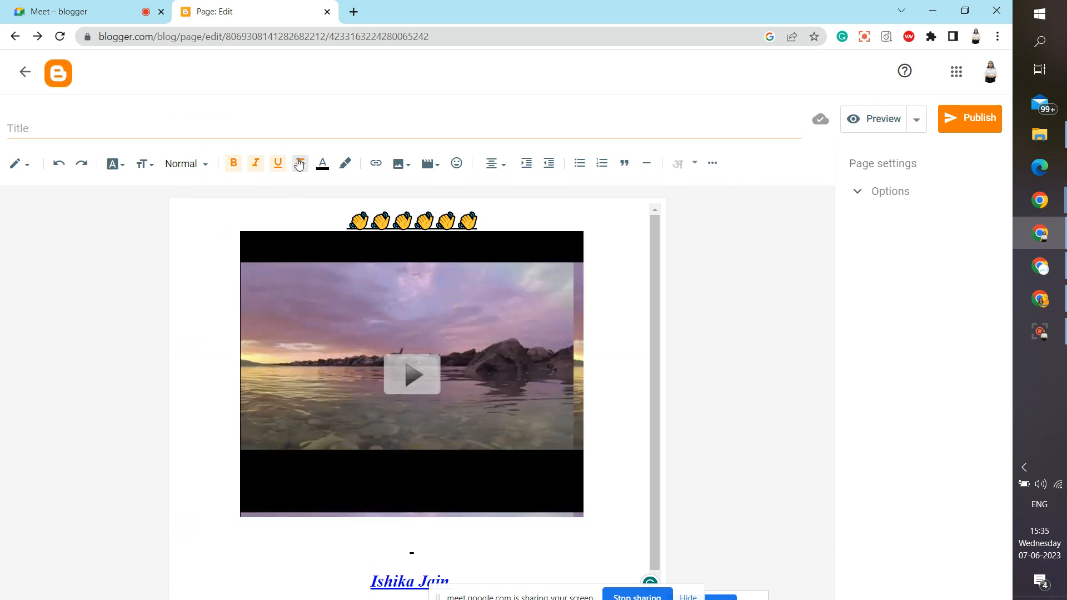
left_click(178, 290)
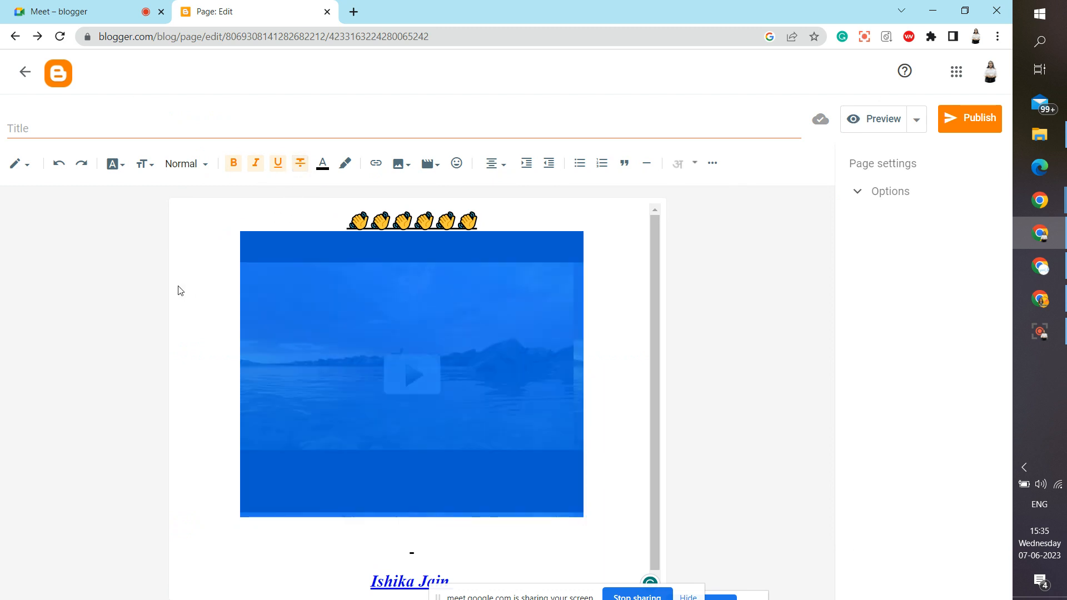
key("Delete")
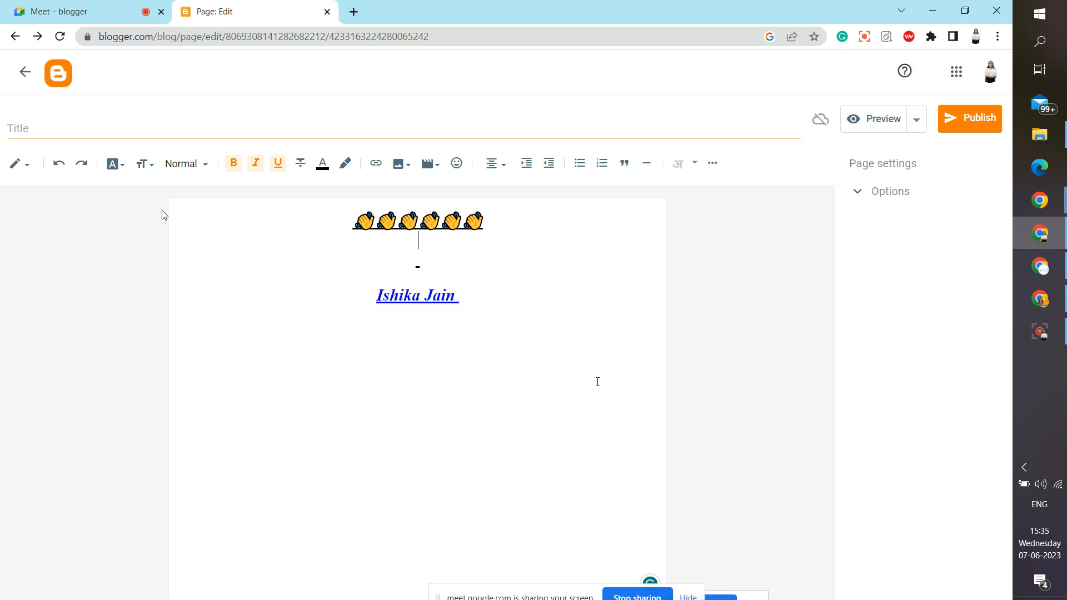
Select the linked name, try the Heading style on it, and set it back to Normal.
left_click(142, 161)
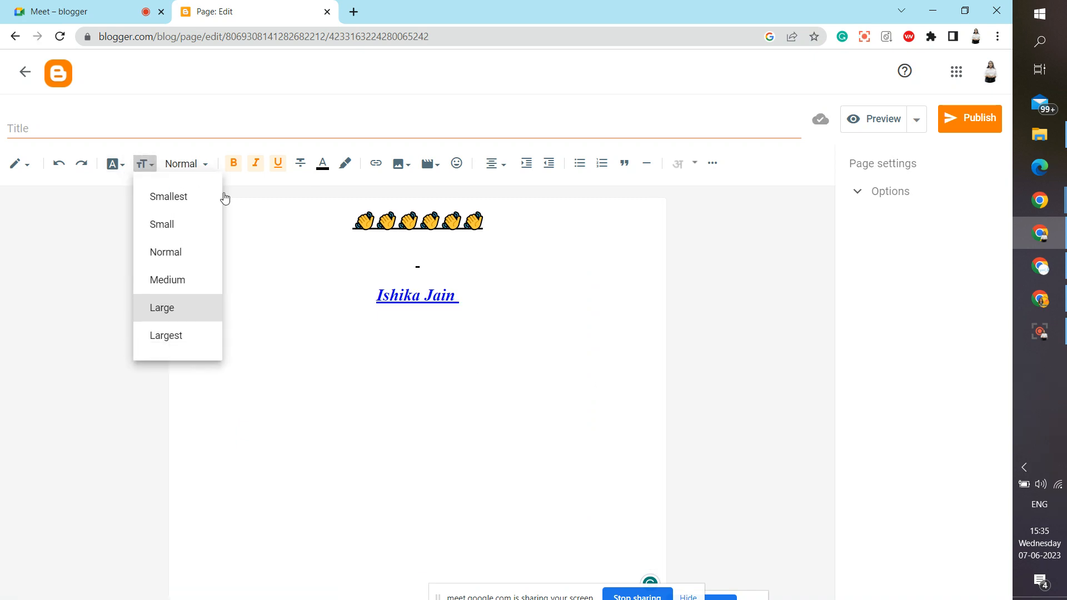
left_click(430, 304)
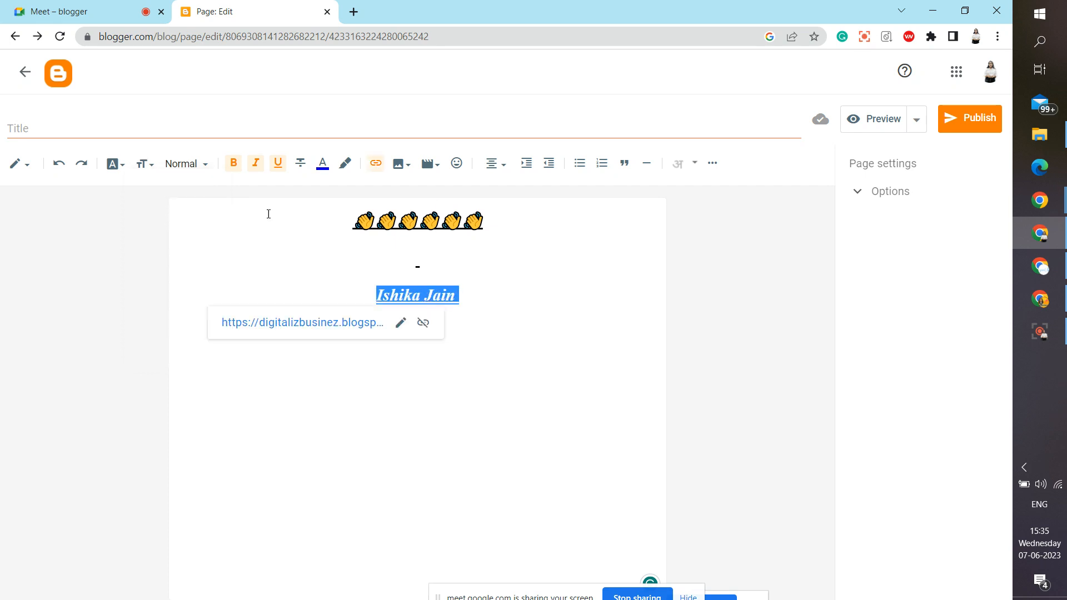
left_click(189, 164)
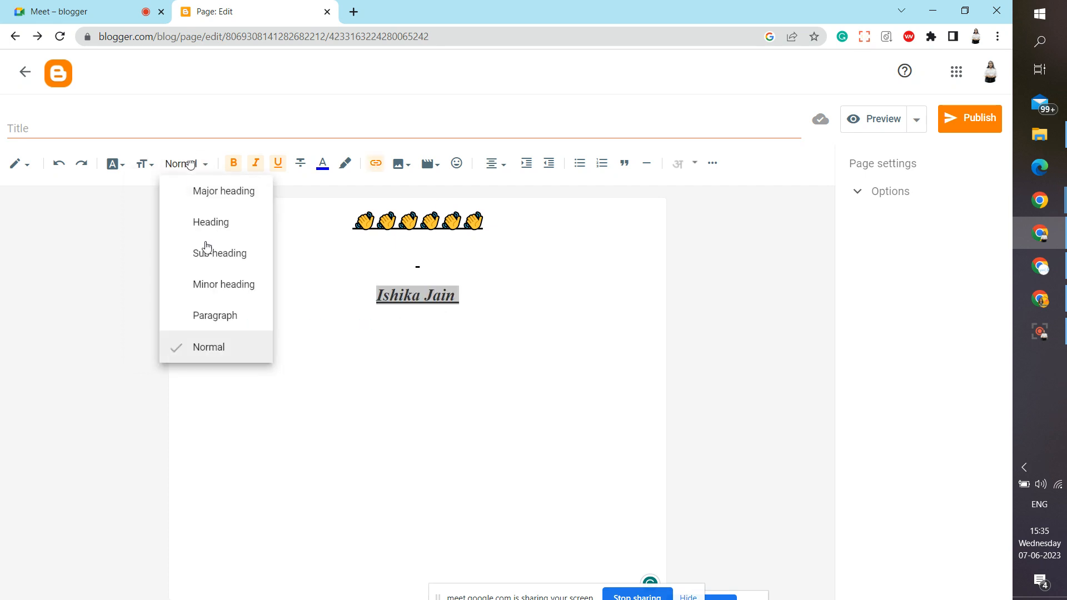
left_click(234, 224)
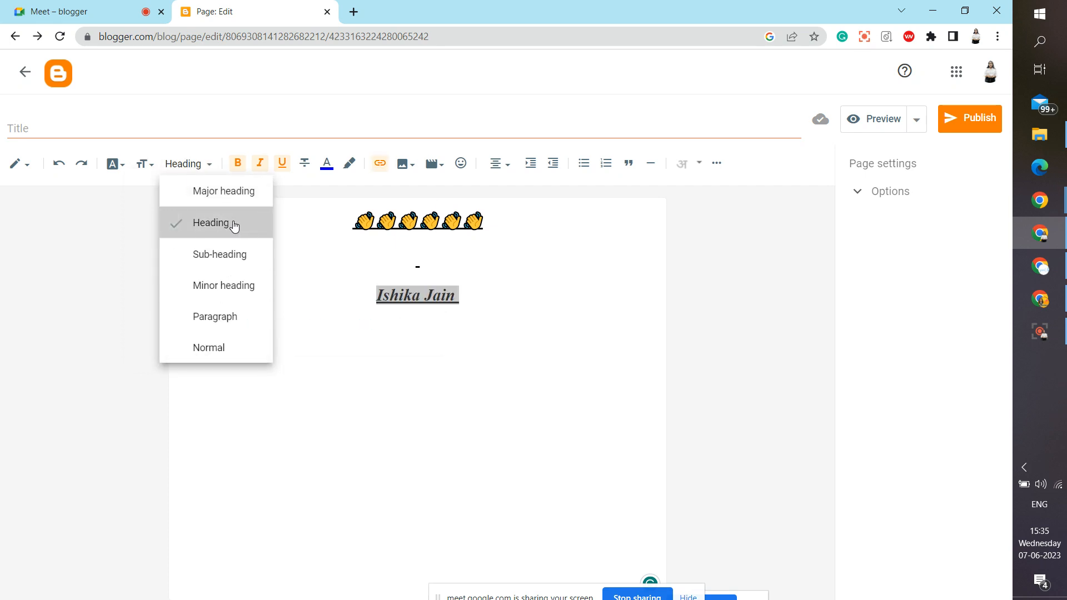
left_click(186, 163)
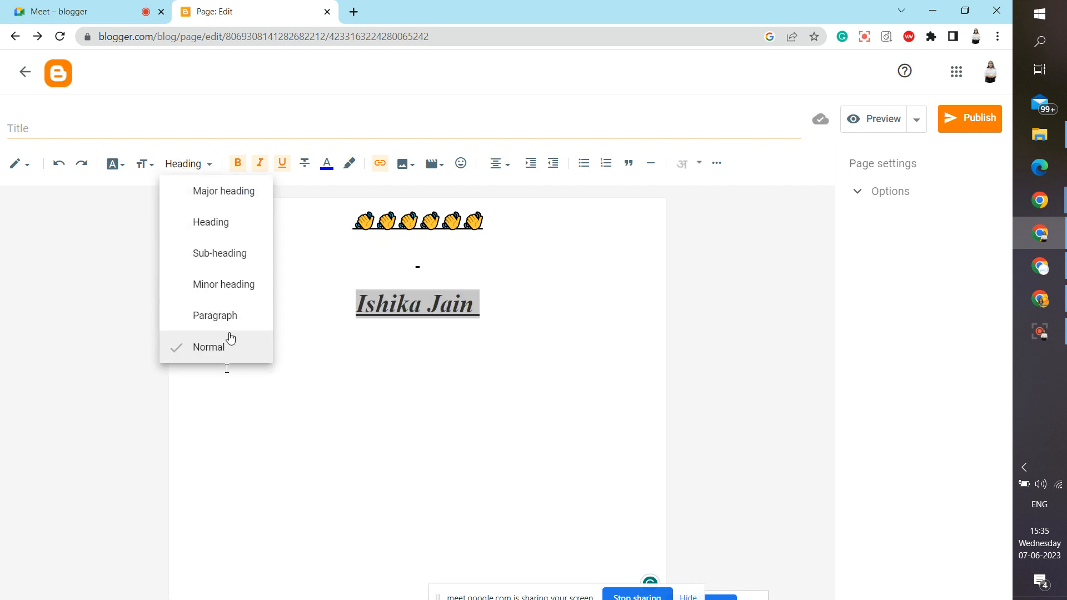
left_click(217, 360)
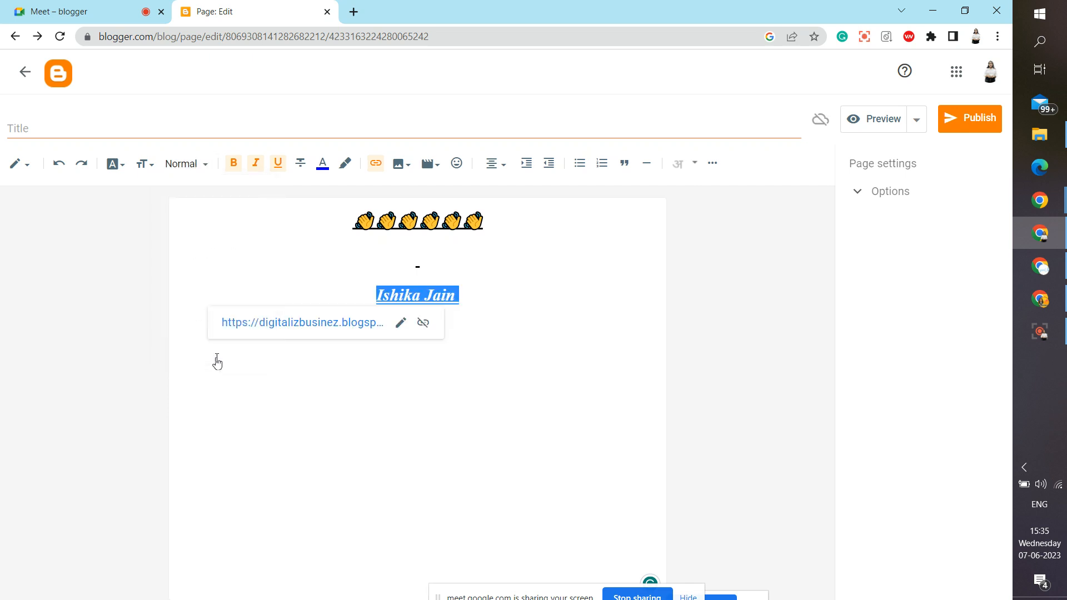
Try the Smallest text size on the linked name and set its size to Largest.
left_click(151, 165)
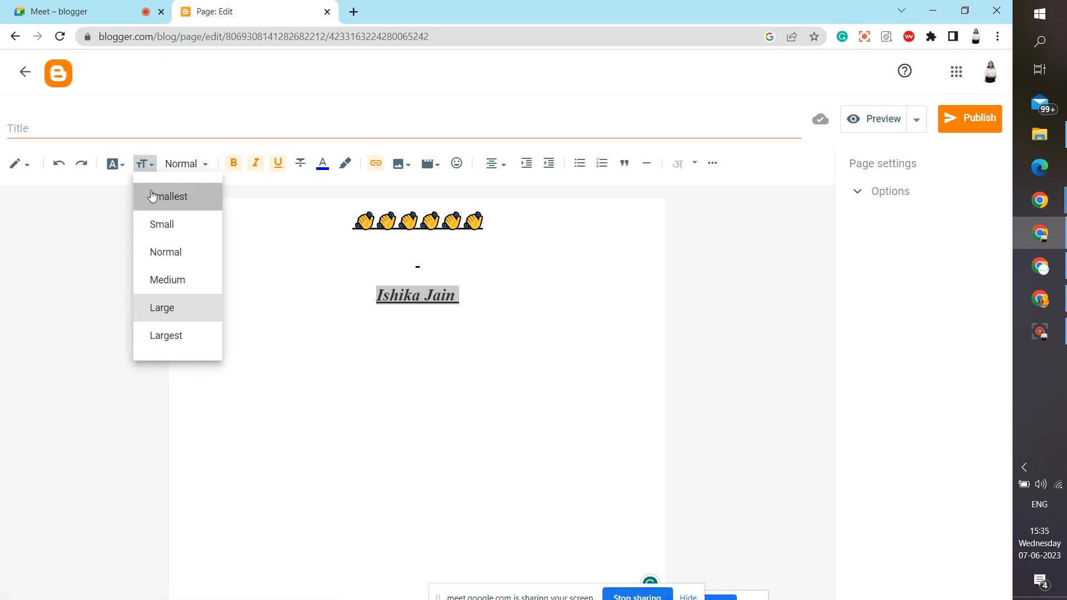
left_click(153, 196)
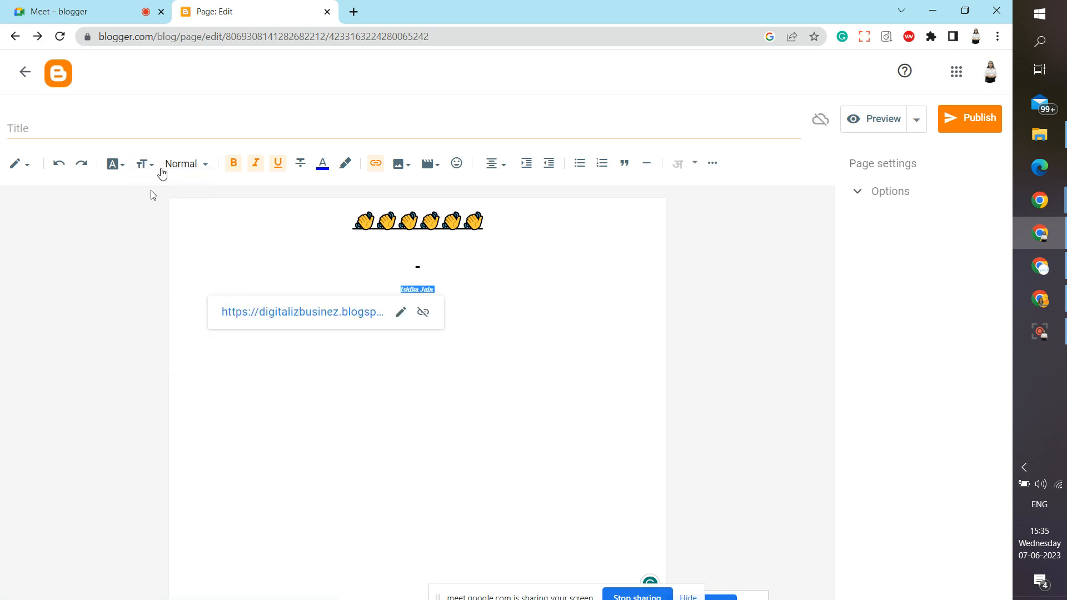
left_click(156, 172)
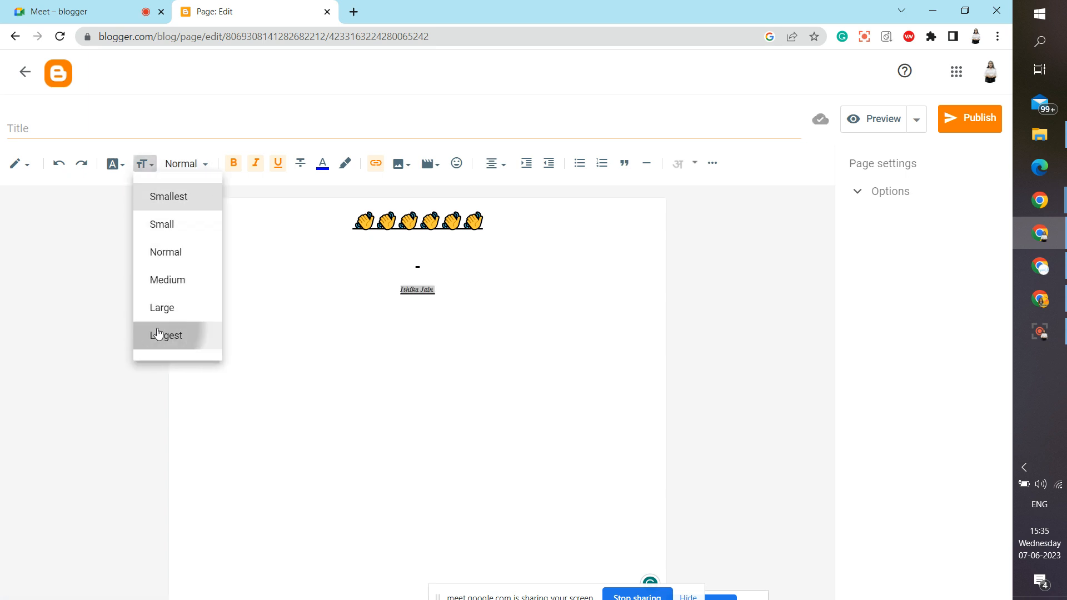
left_click(157, 334)
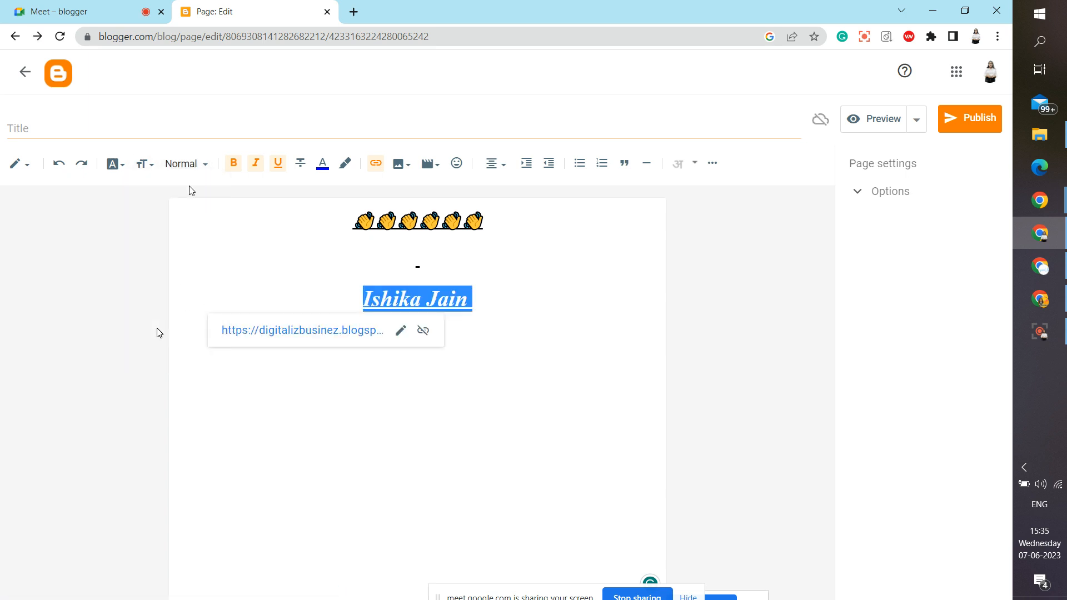
Change the font of the linked name to Verdana.
left_click(113, 166)
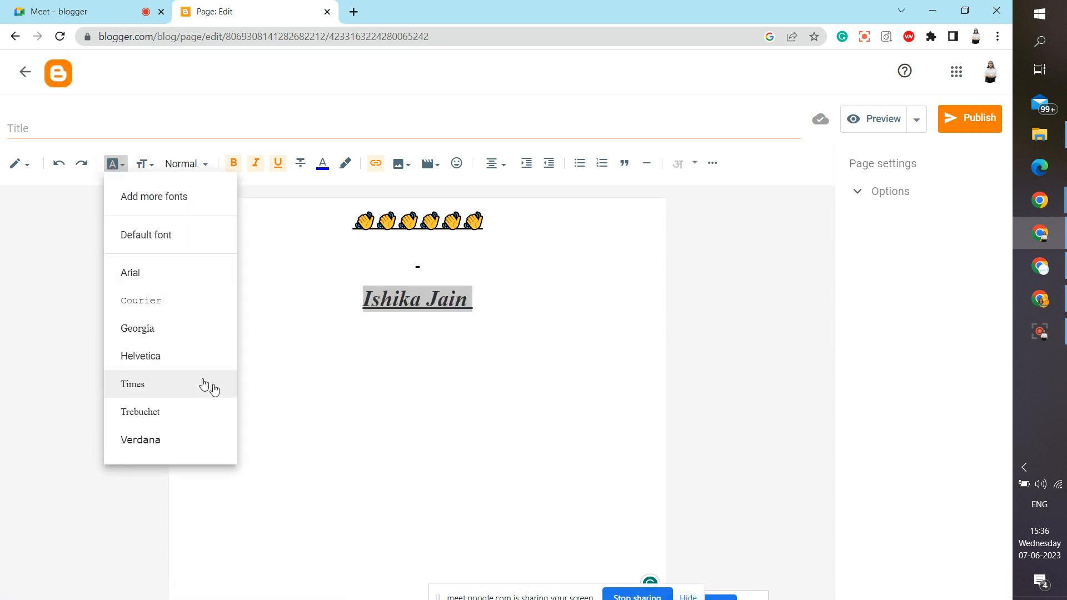
left_click(237, 378)
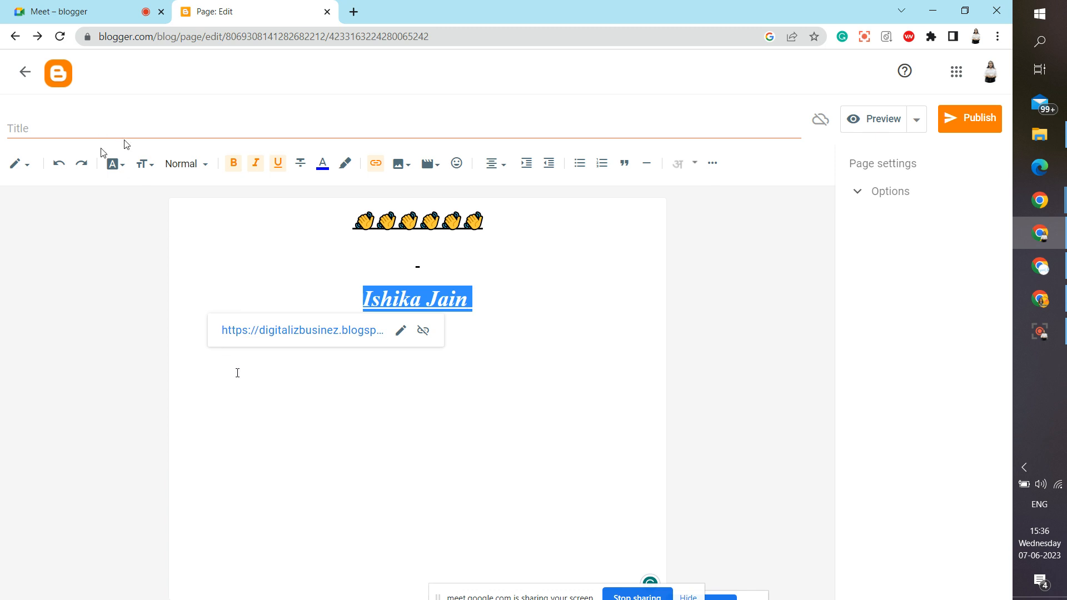
left_click(110, 165)
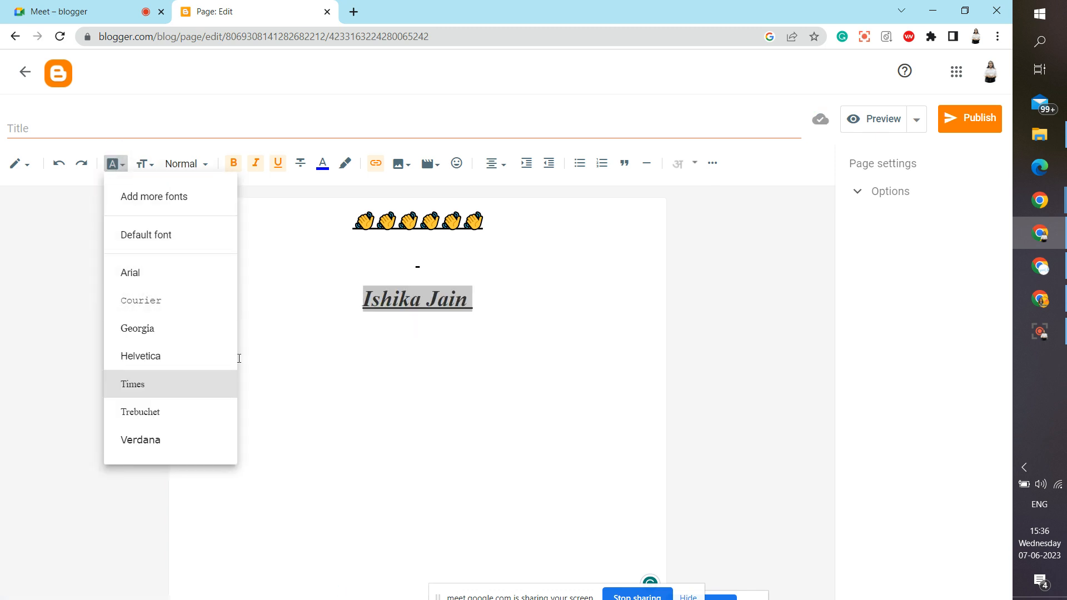
left_click(179, 440)
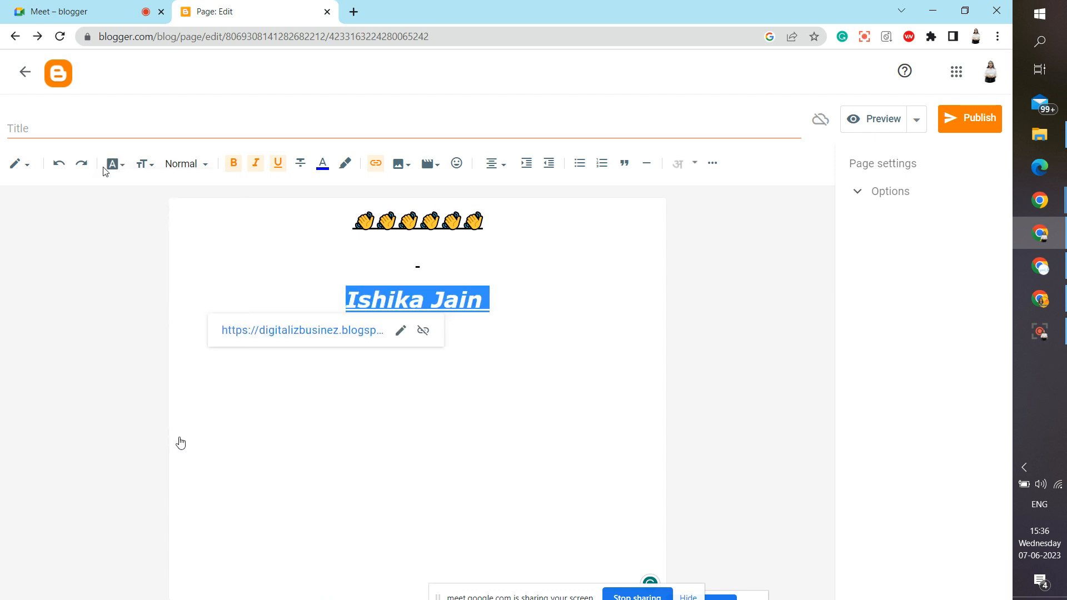
Switch the page to HTML view, select all of its code, and return to the list of pages.
left_click(21, 166)
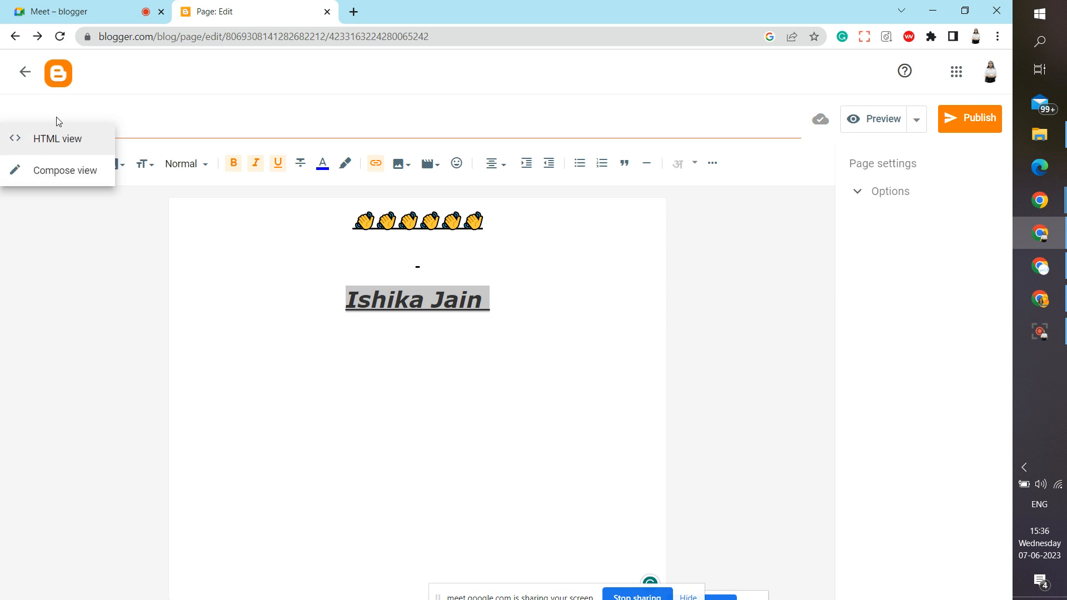
left_click(58, 151)
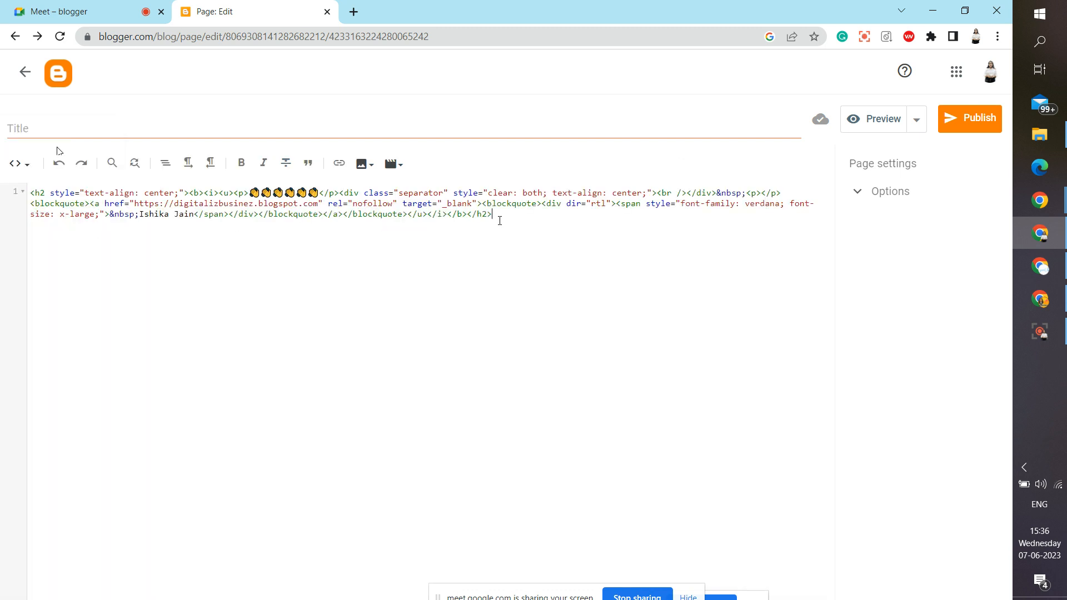
key("ctrl+a")
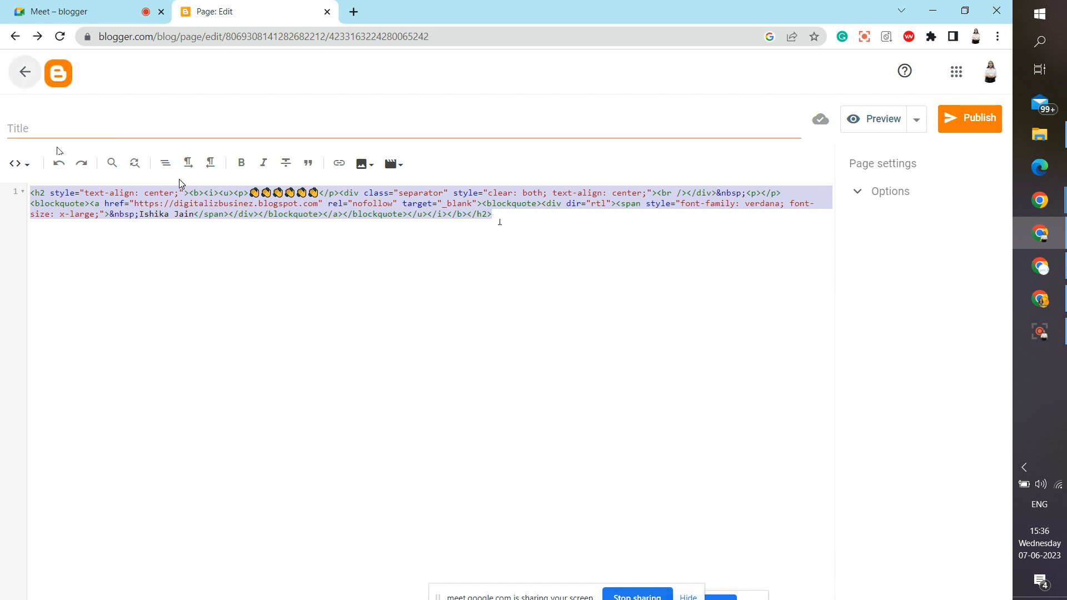
left_click(25, 71)
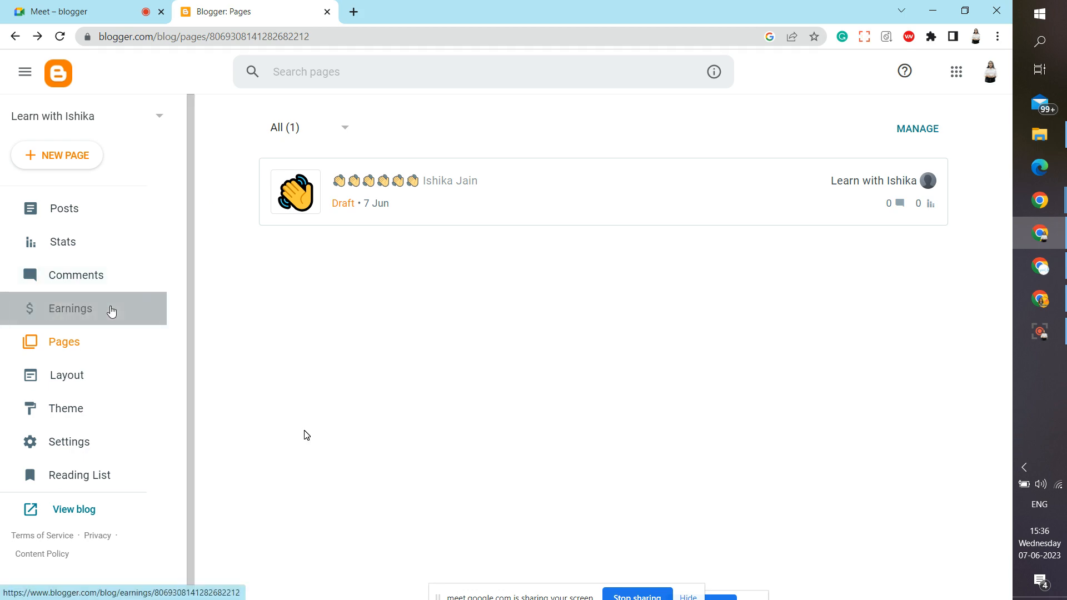
Look through the blog's Earnings, Comments, Stats, Posts and Pages sections and return to Posts.
left_click(110, 310)
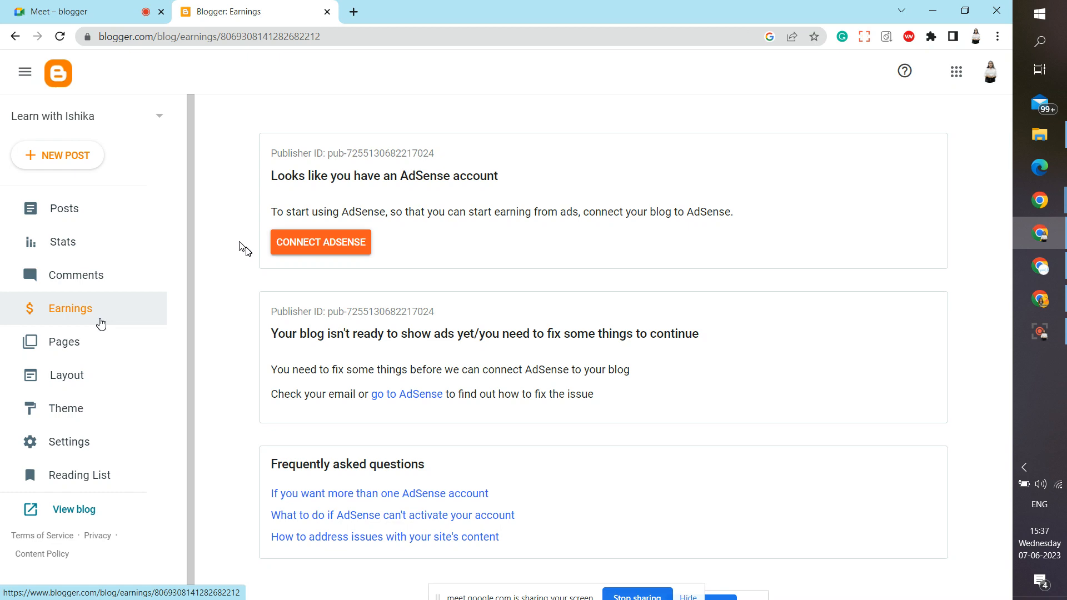
left_click(100, 281)
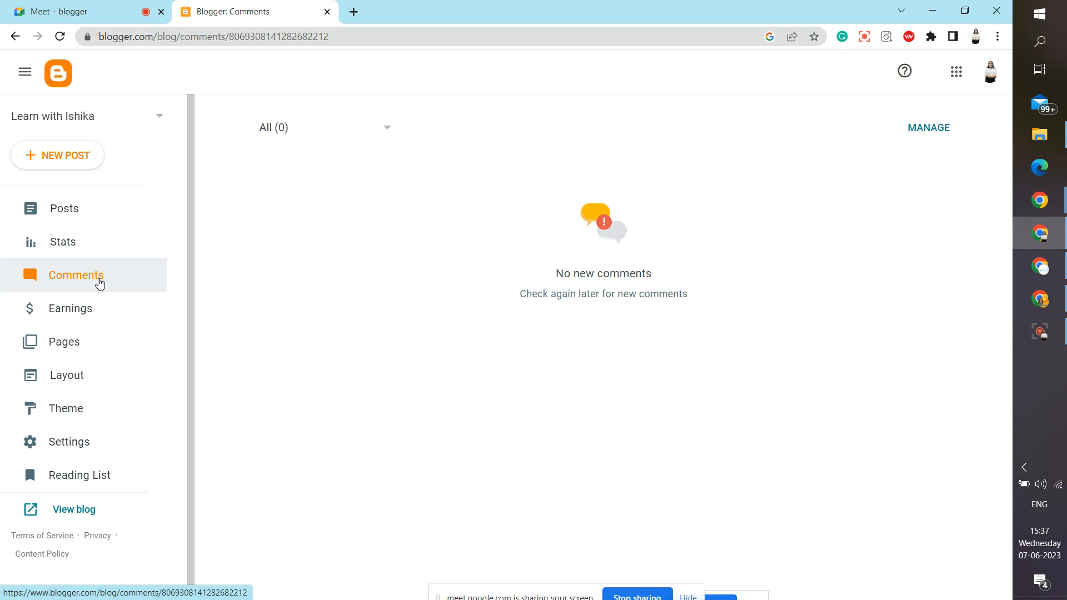
left_click(113, 228)
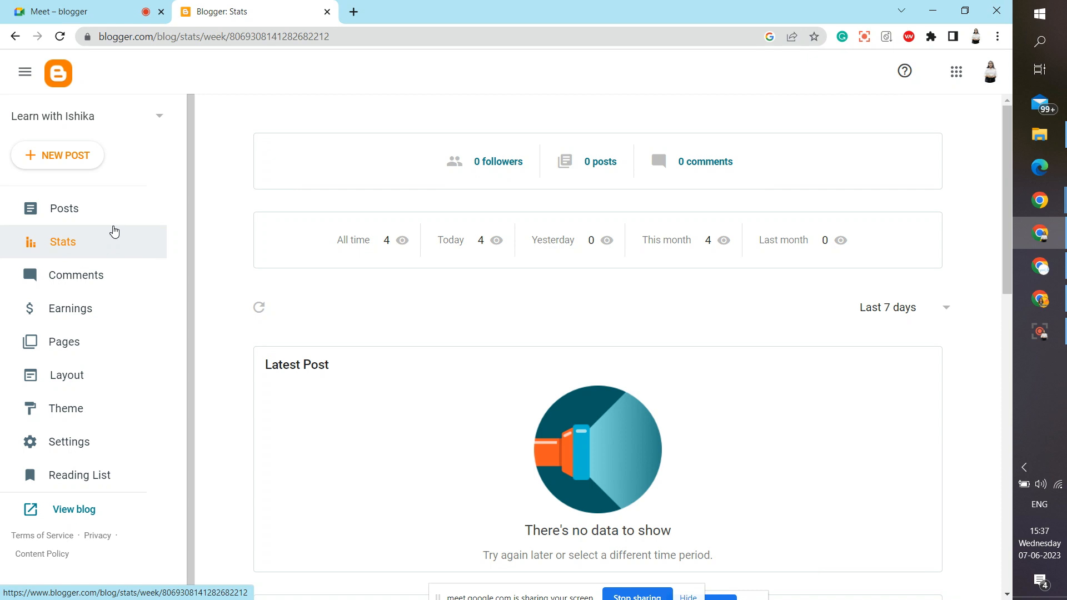
left_click(114, 228)
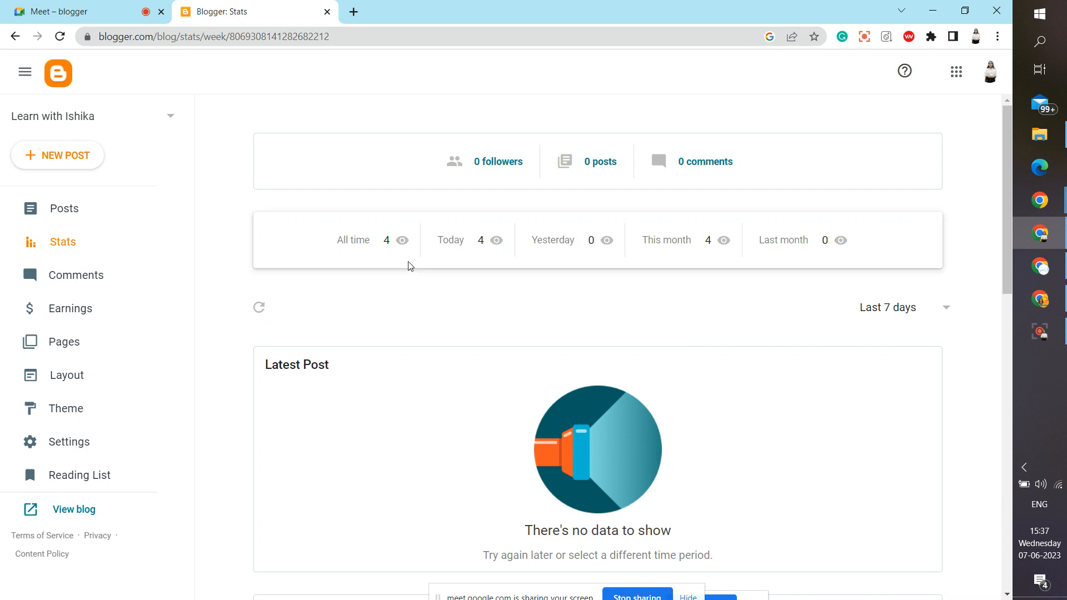
left_click(81, 223)
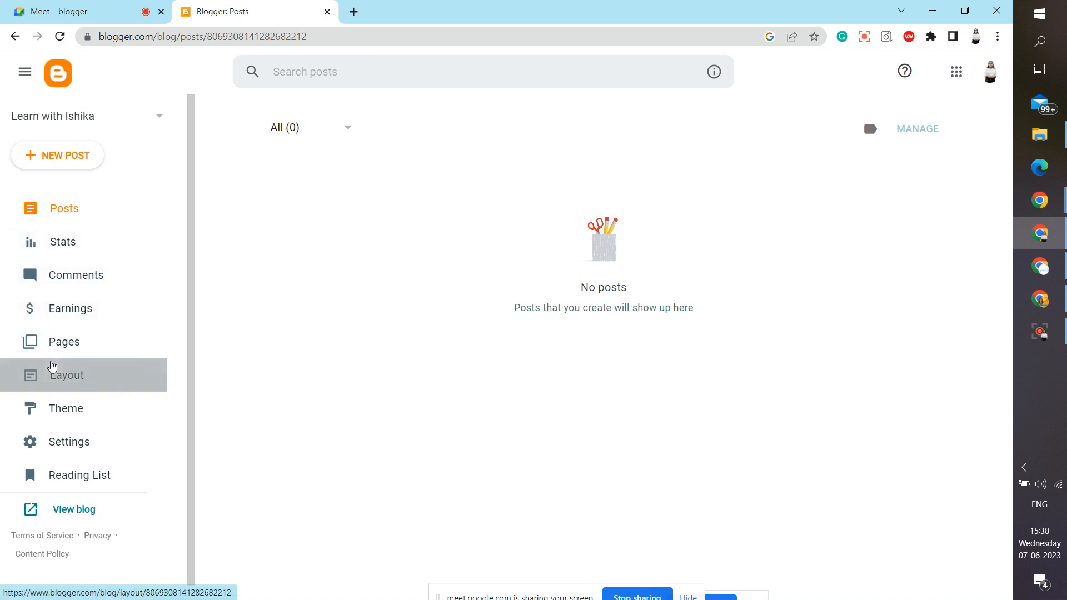
left_click(52, 345)
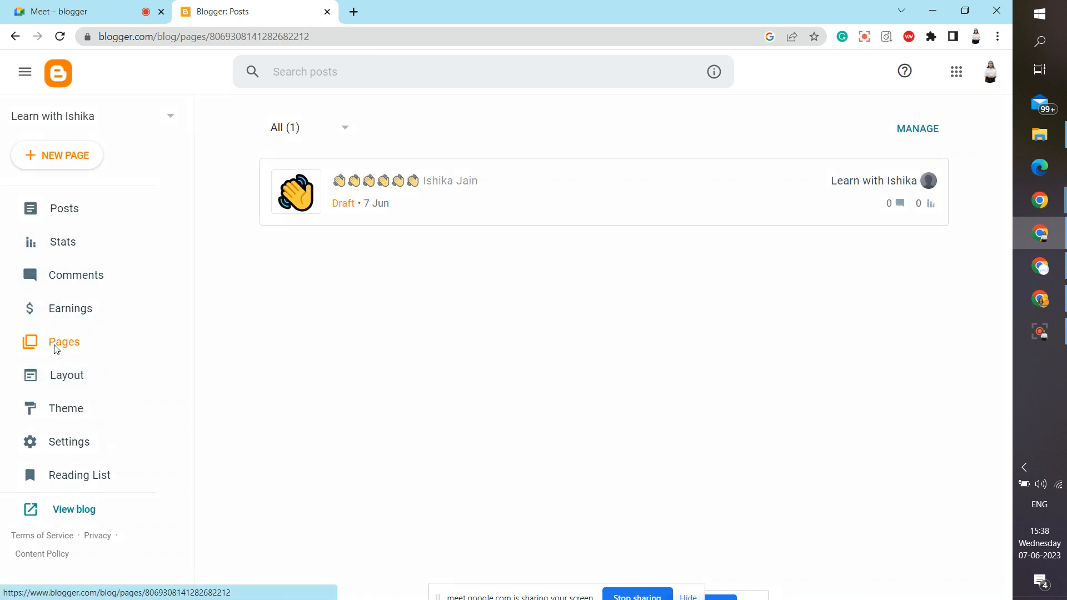
left_click(99, 218)
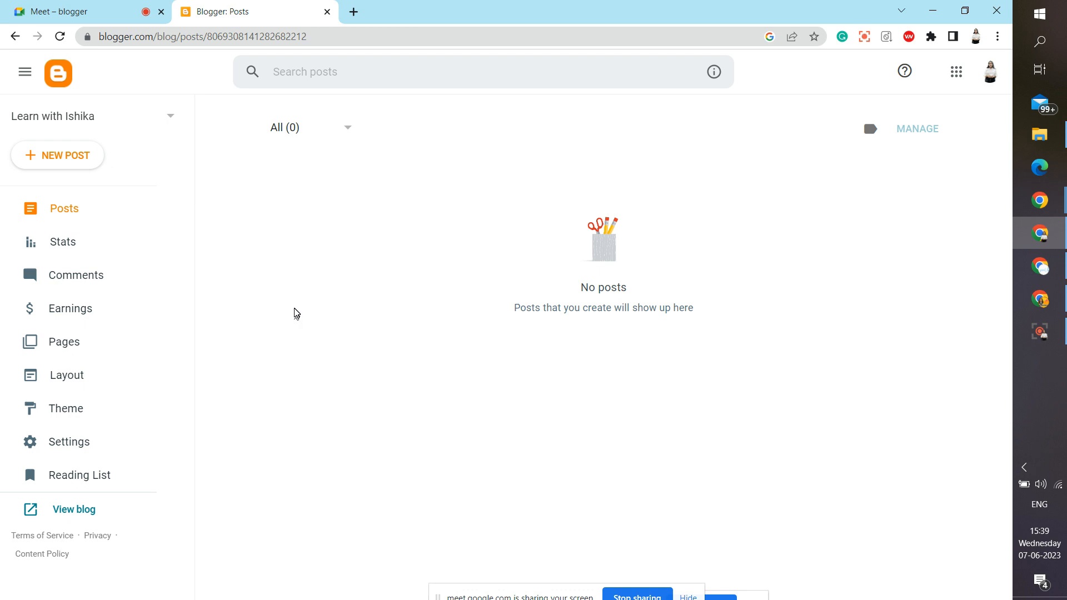
Create a new post and enter the presenter's full name as its title.
left_click(58, 214)
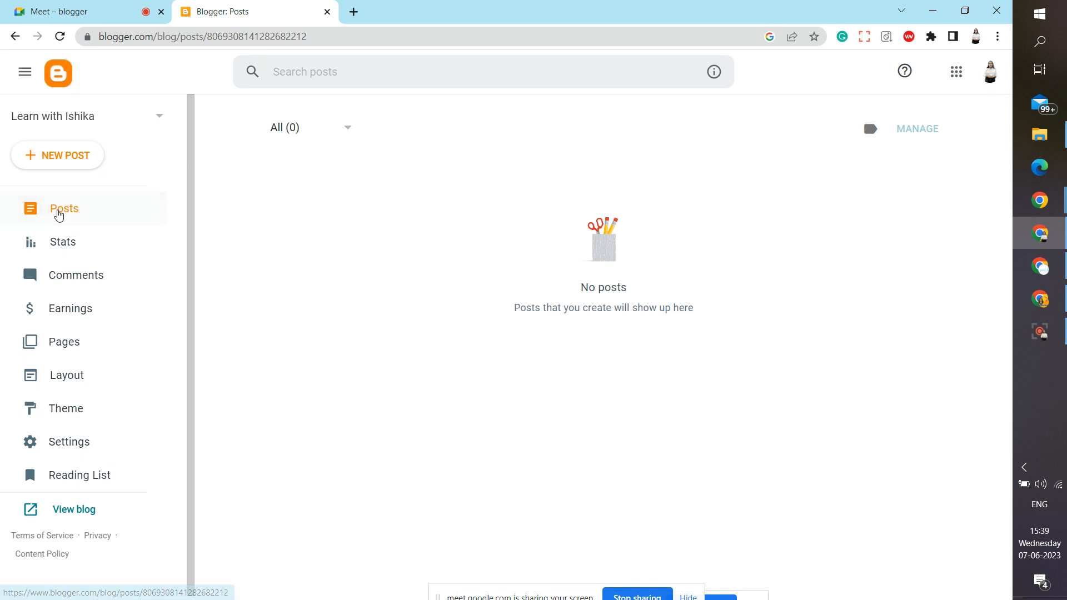
left_click(101, 161)
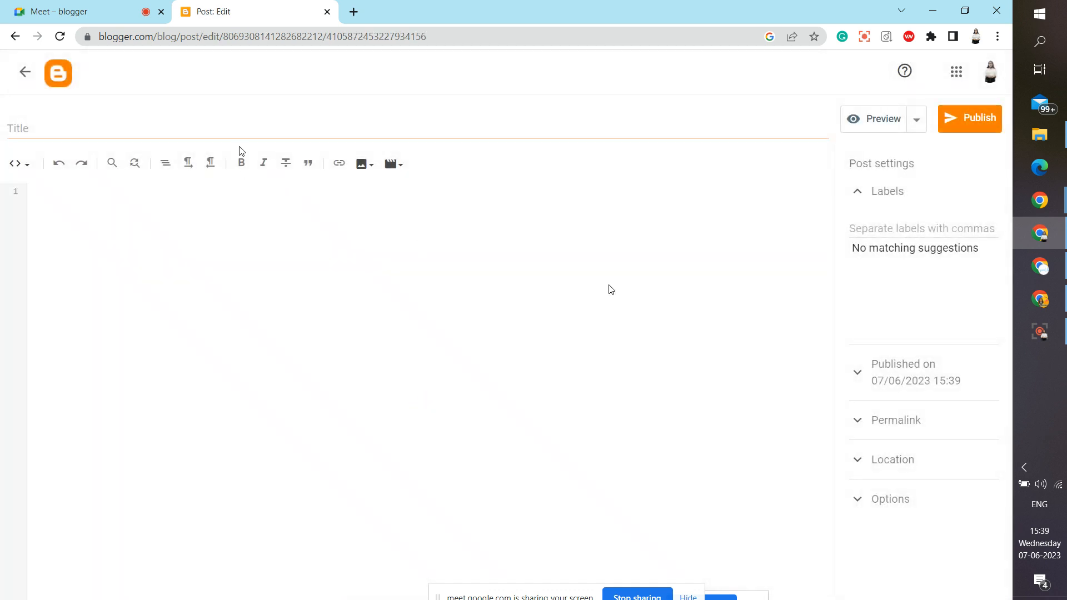
left_click(176, 120)
type("inia")
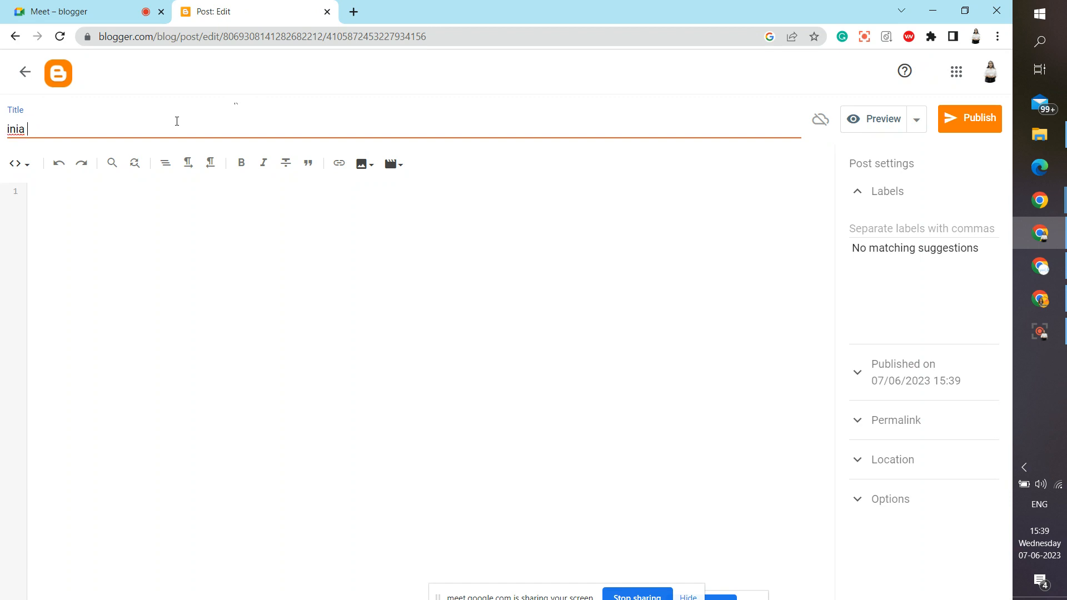
key("BackSpace")
key("BackSpace")
key("BackSpace")
type("ishika jain")
Search Google for "marketing strategy" in a new tab and copy the definition paragraph at the start of the results.
left_click(354, 11)
type("m")
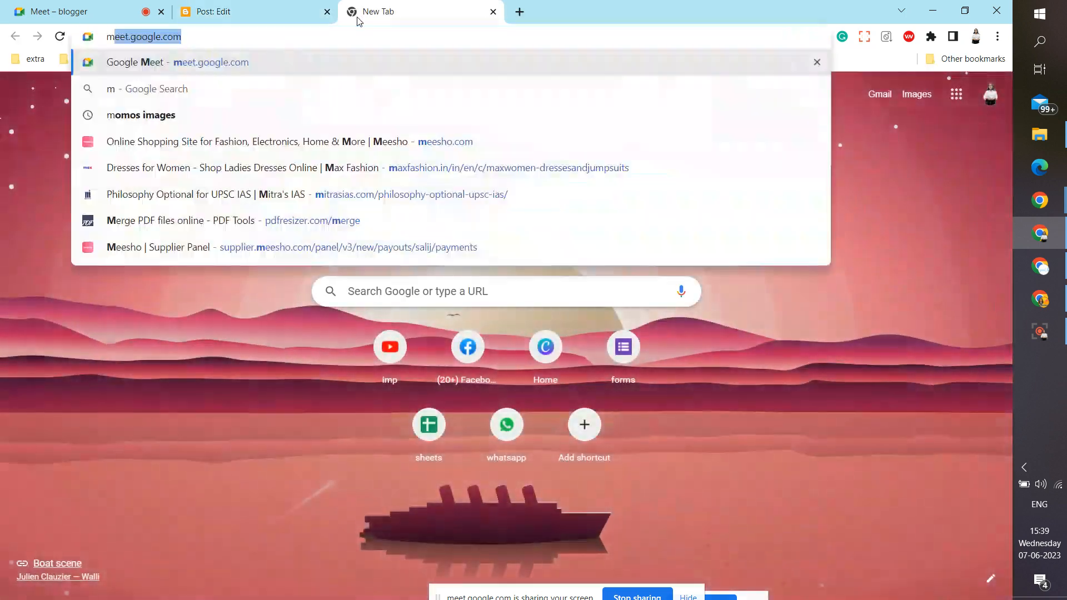
type("arketinng")
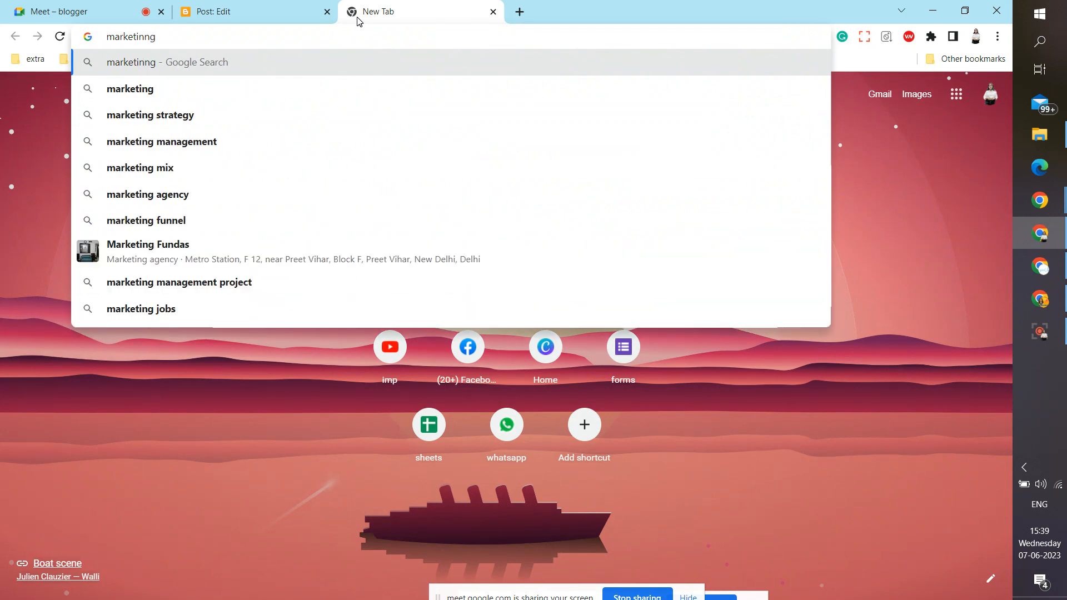
left_click(133, 109)
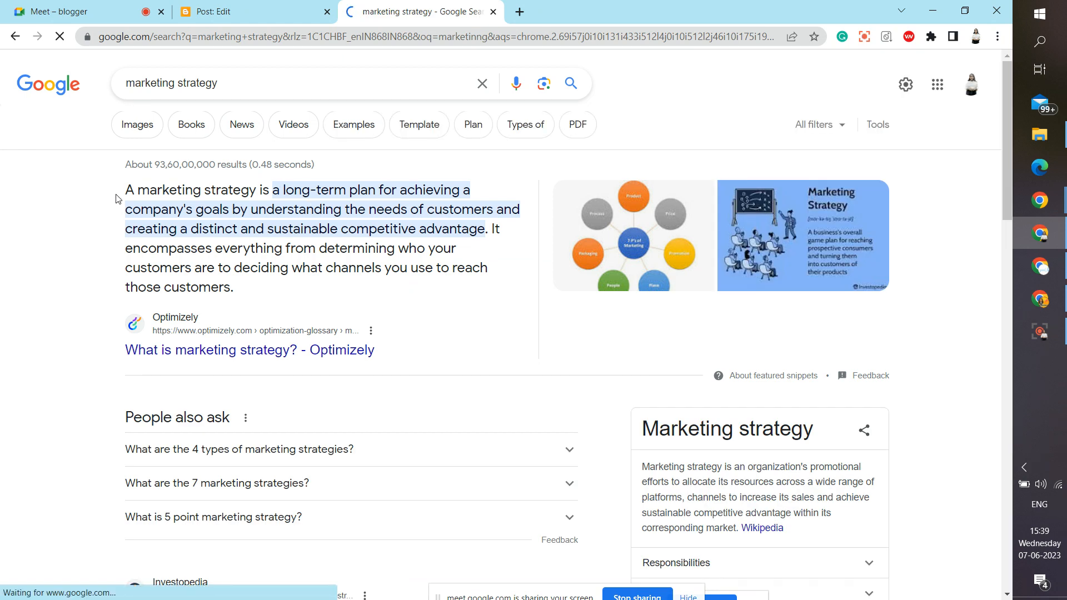
left_click_drag(125, 189, 269, 302)
key("ctrl+c")
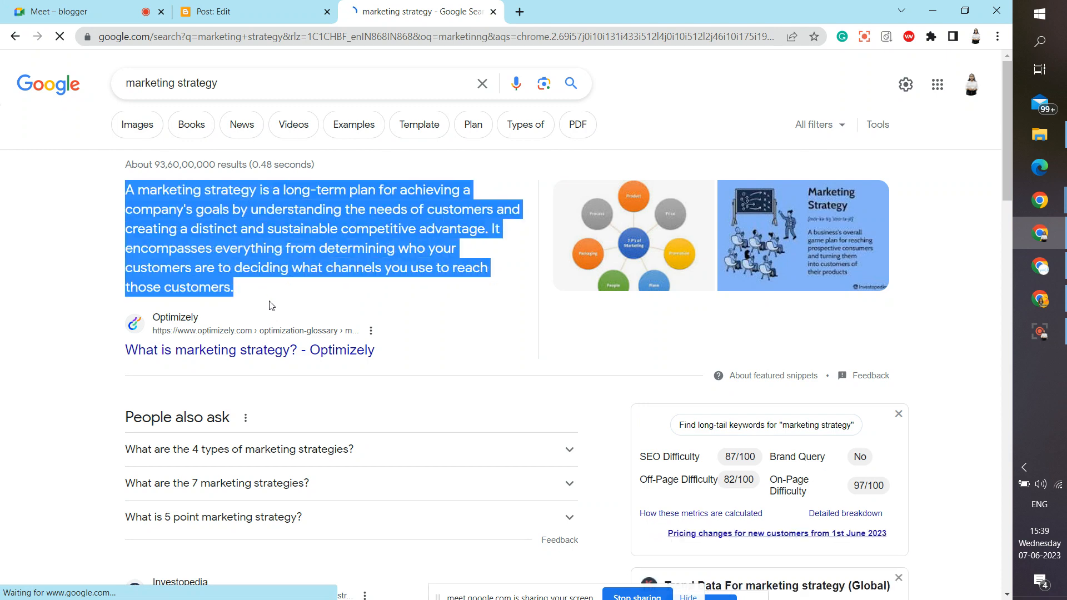
Paste the copied definition into the post body and replace the post title with "marketing".
left_click(314, 11)
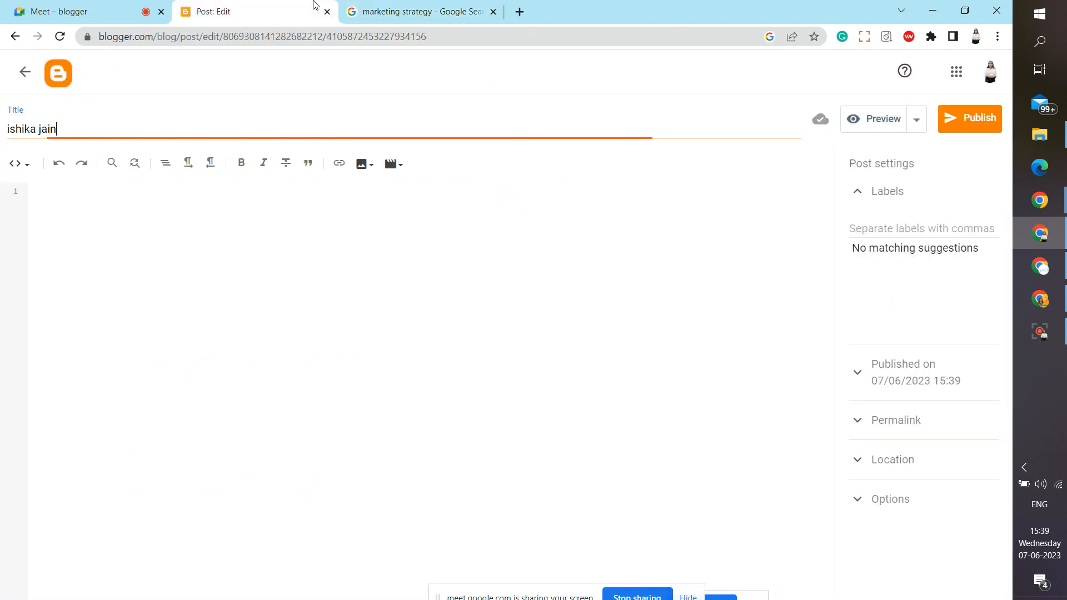
left_click(282, 226)
key("ctrl+v")
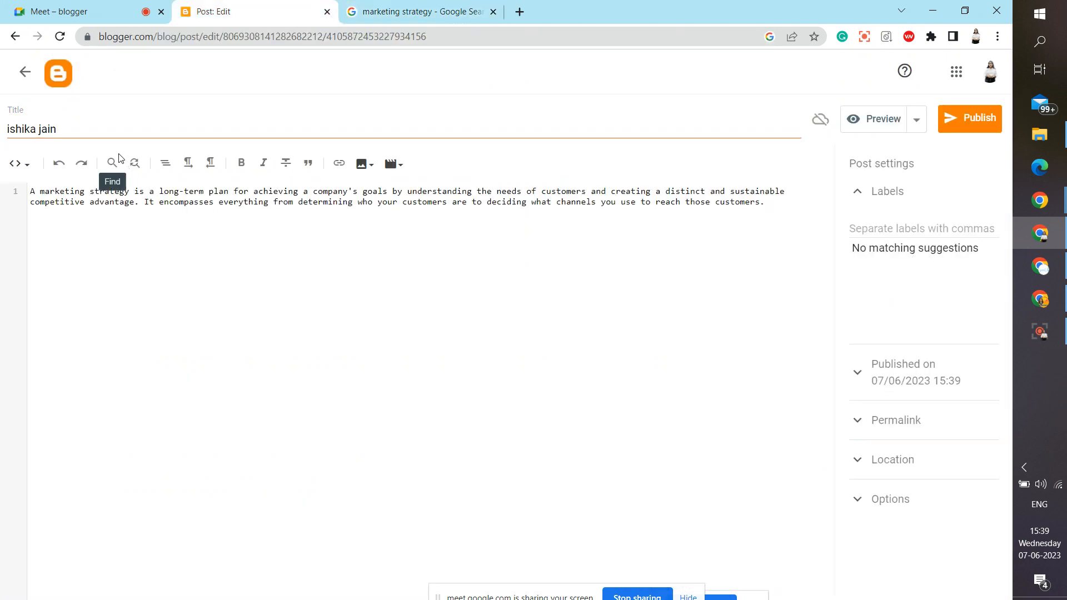
triple_click(79, 136)
type("m")
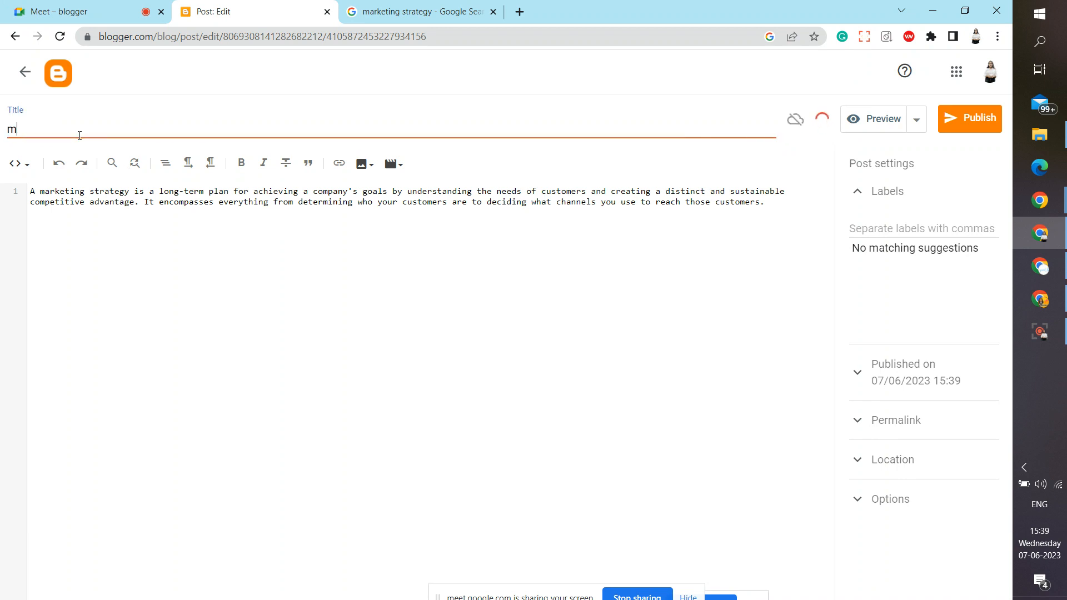
type("arketing")
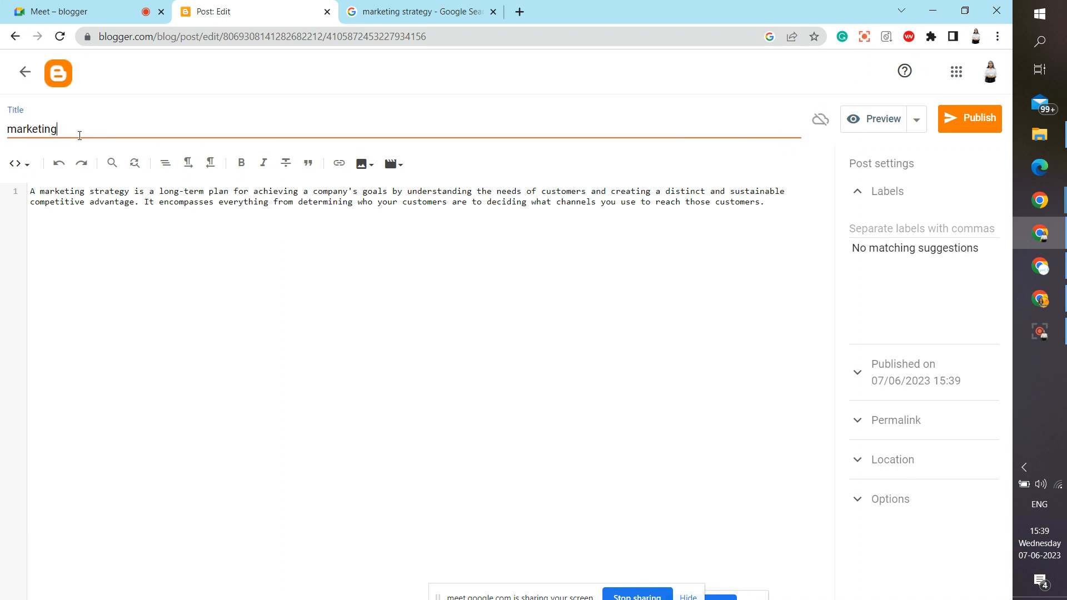
left_click(537, 254)
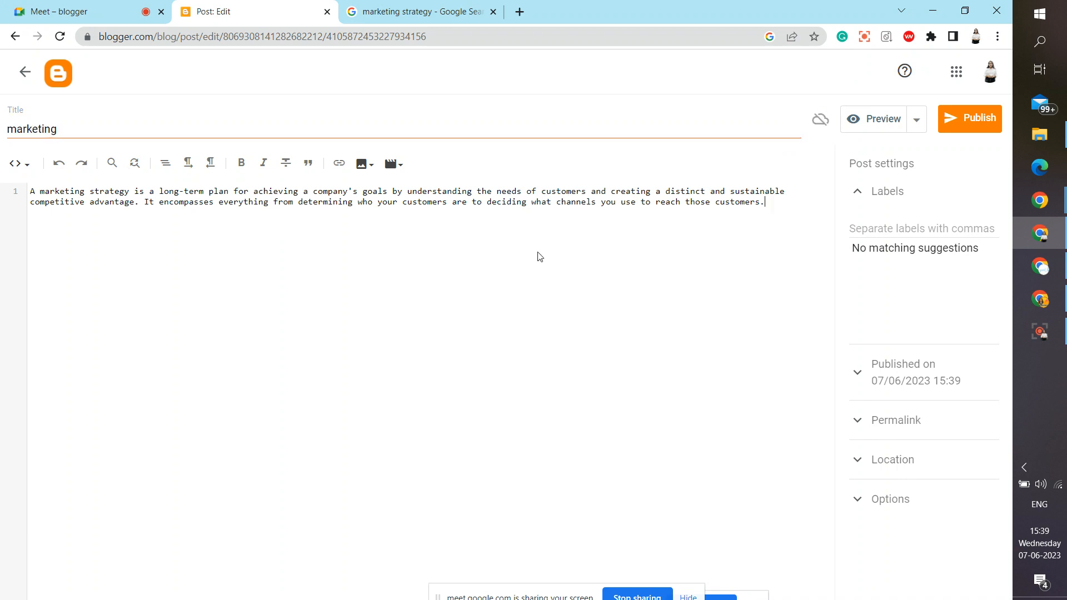
Apply strikethrough to the whole body paragraph and wrap all of the content in a blockquote.
triple_click(99, 204)
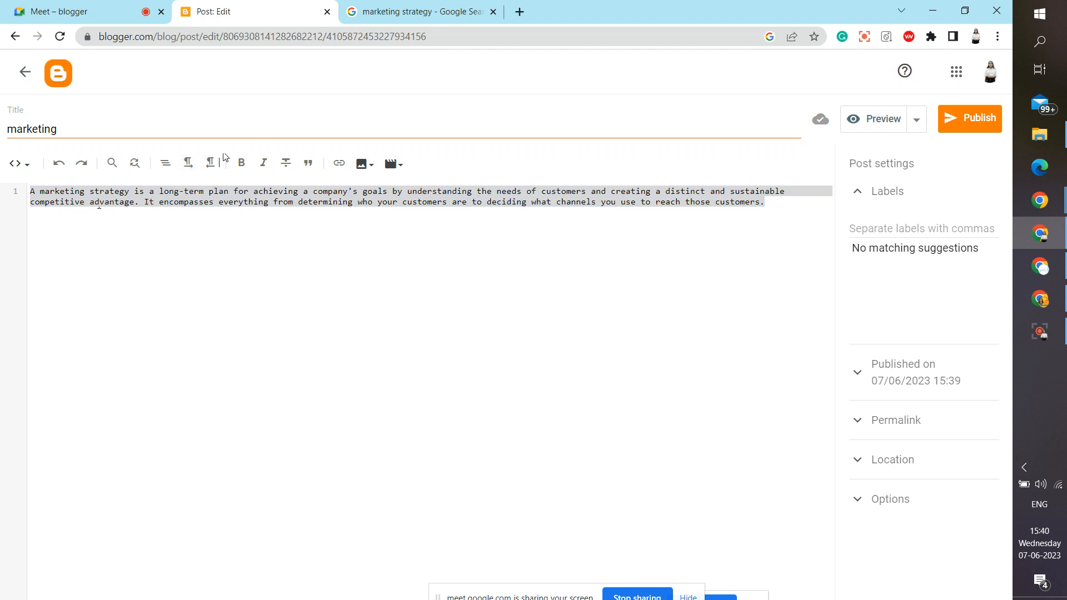
left_click(290, 170)
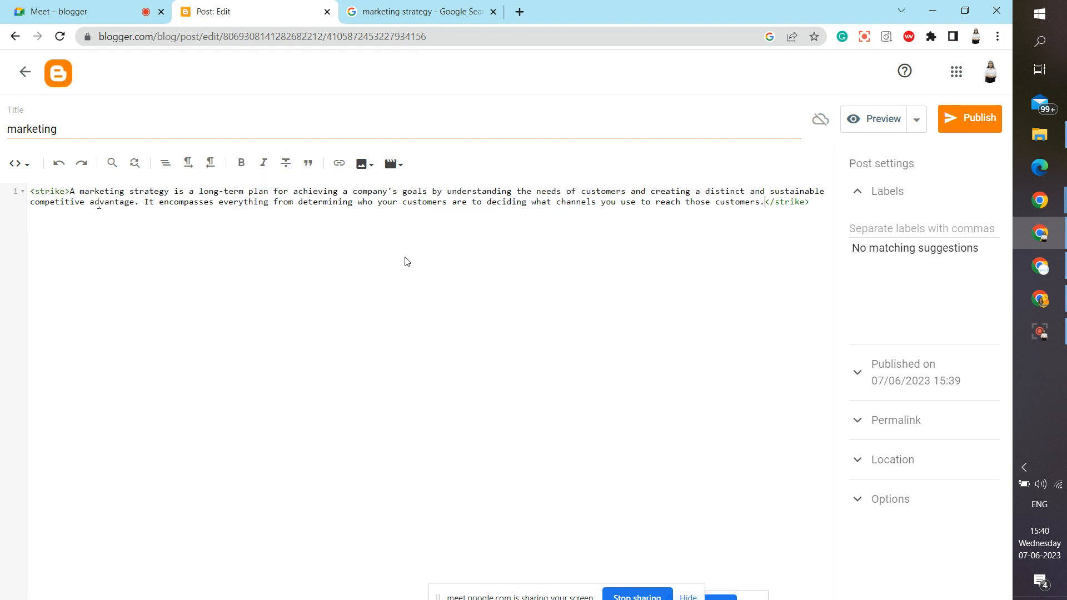
left_click(310, 169)
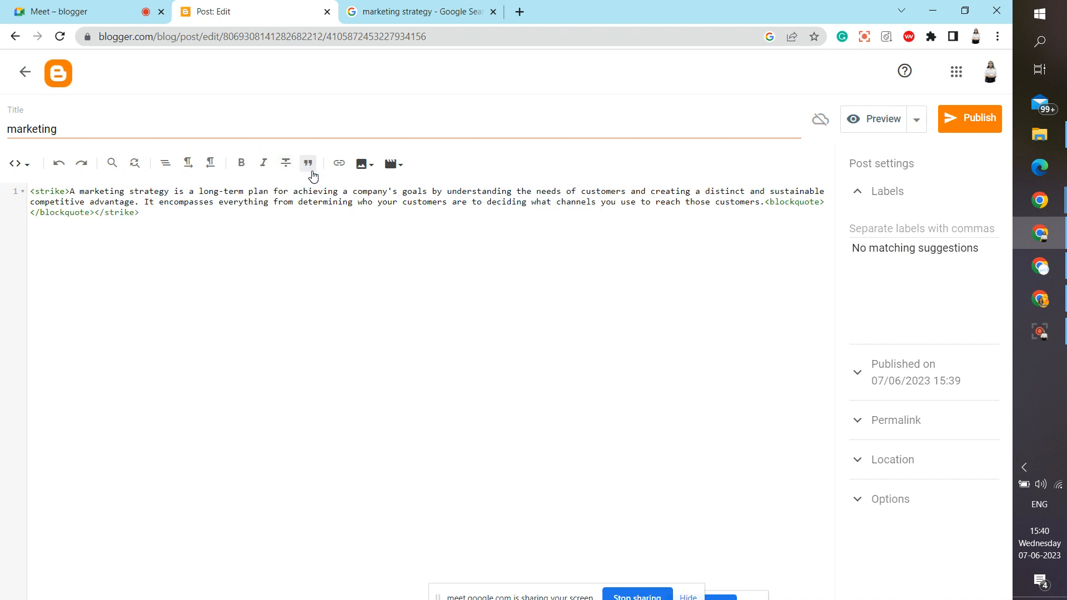
key("ctrl+z")
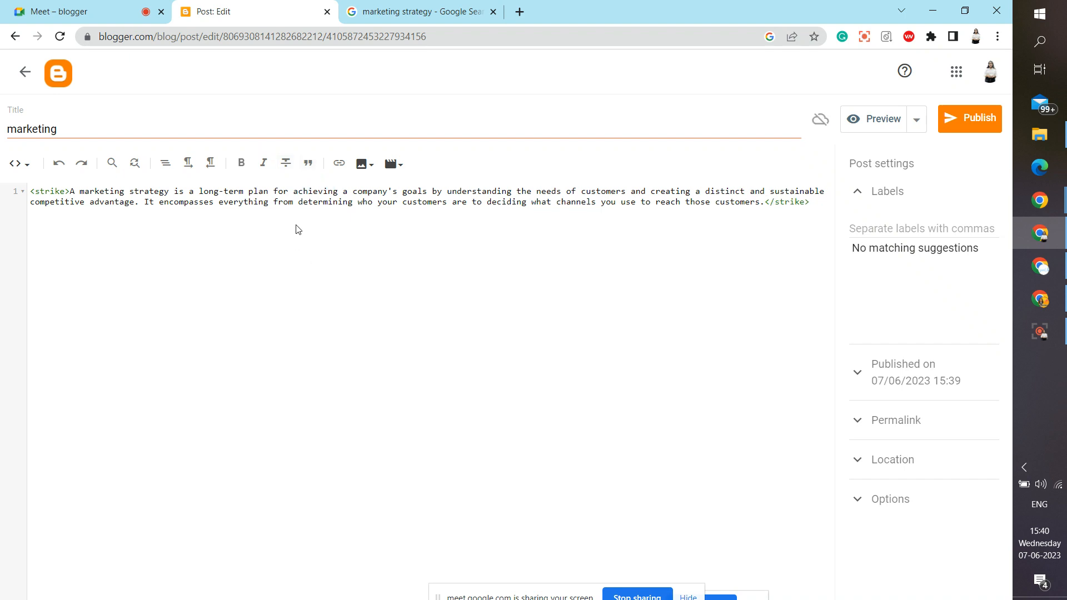
key("ctrl+a")
left_click(308, 162)
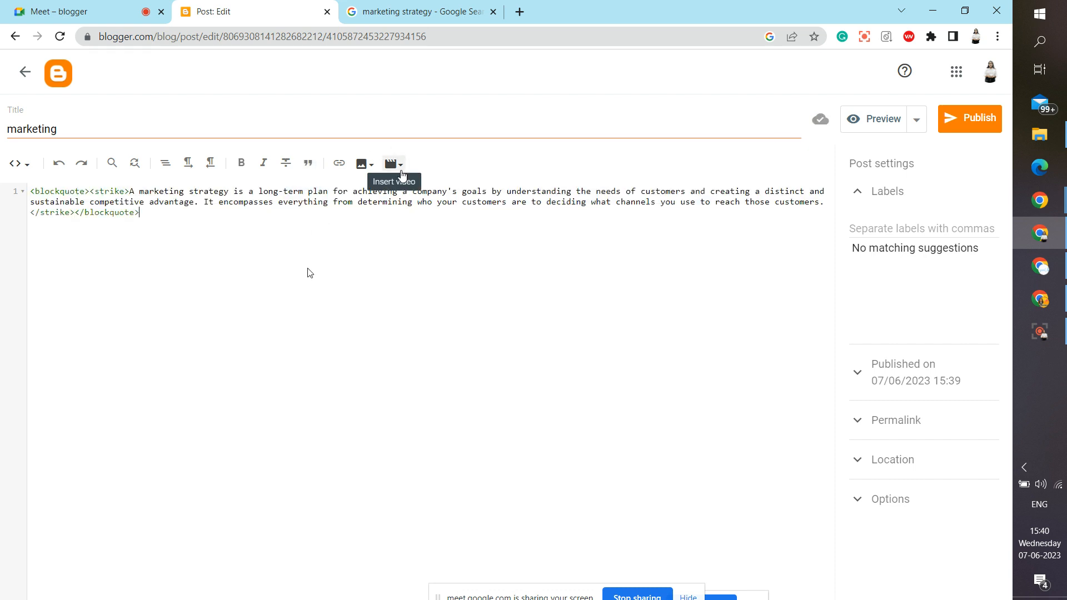
Look at the options for inserting a video and an image, and return to the list of posts.
left_click(390, 168)
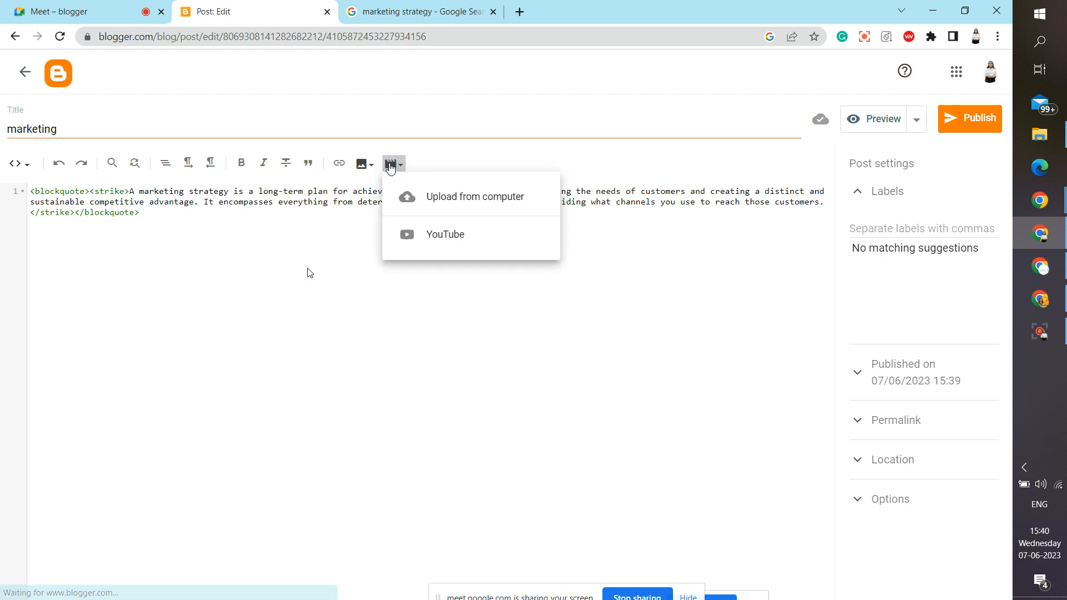
left_click(365, 167)
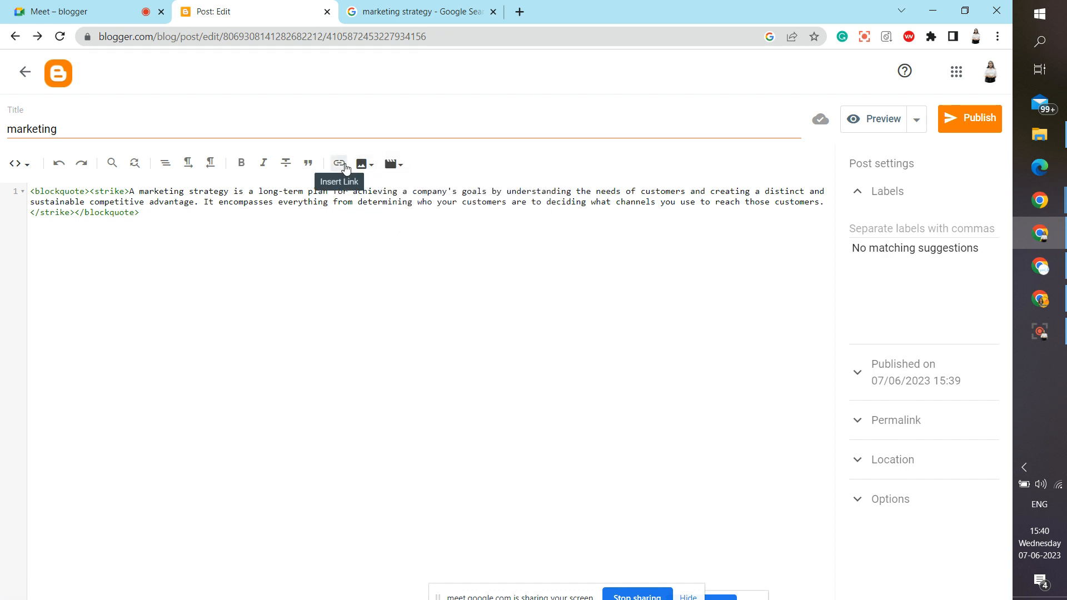
left_click(26, 73)
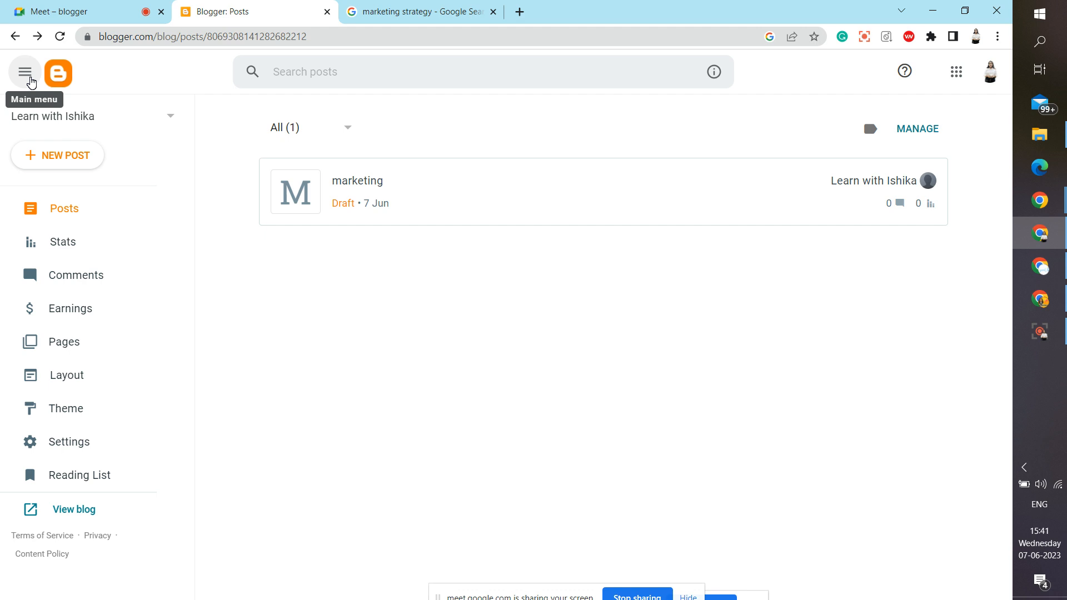
Publish the marketing draft from the list of posts and apply the label "marketing" to it.
left_click(423, 203)
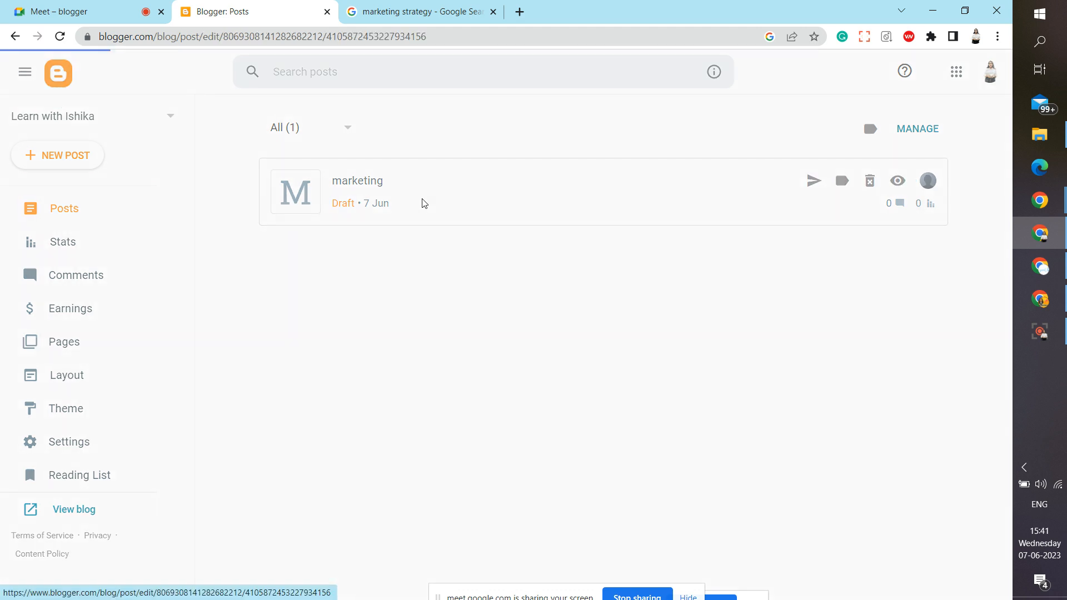
left_click(15, 36)
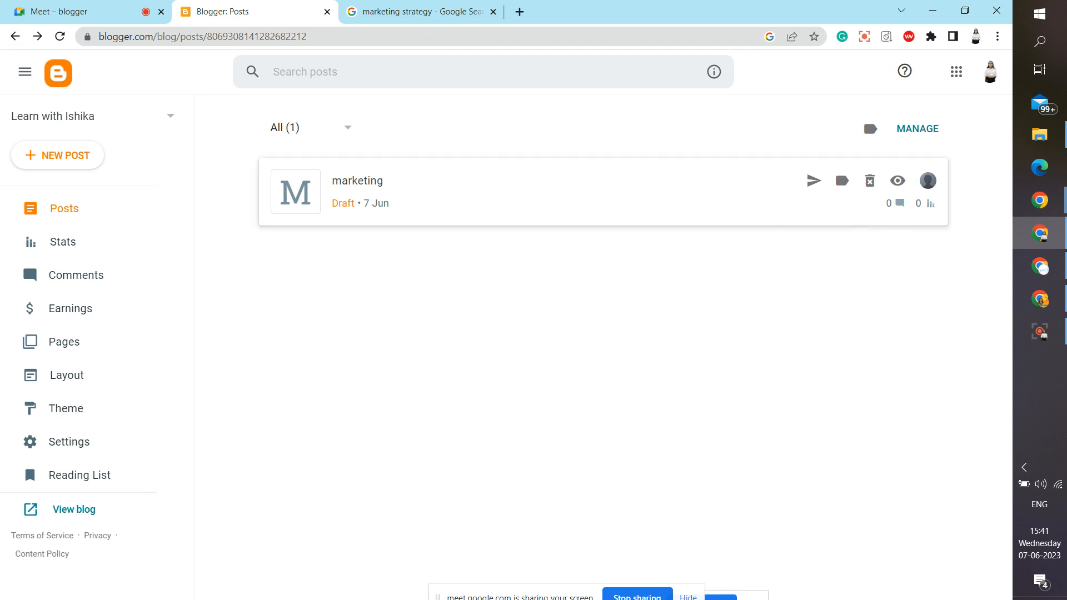
left_click(813, 181)
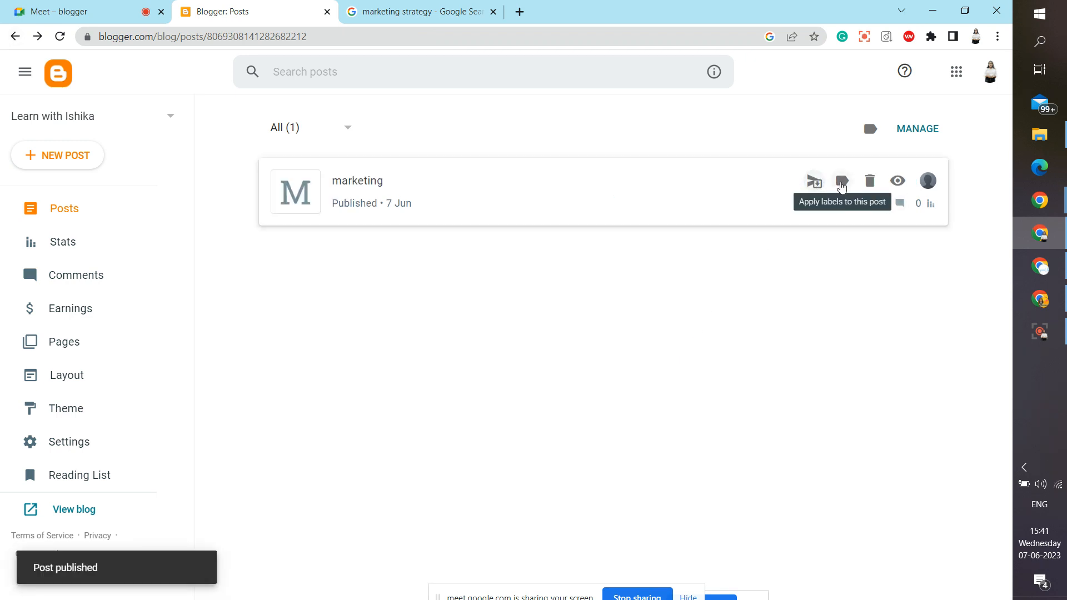
left_click(842, 183)
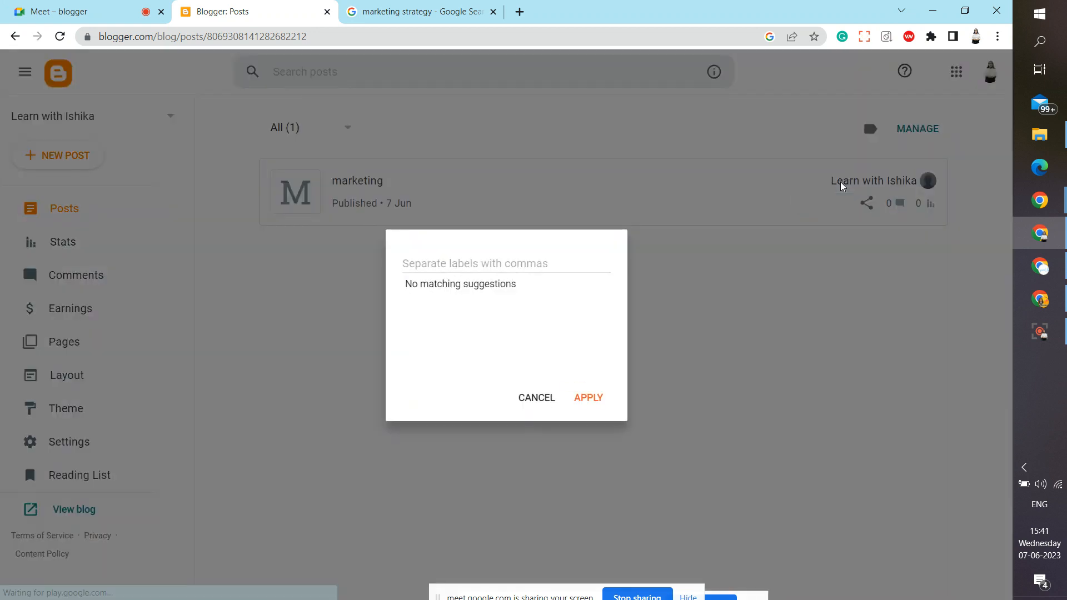
left_click(493, 269)
type("m")
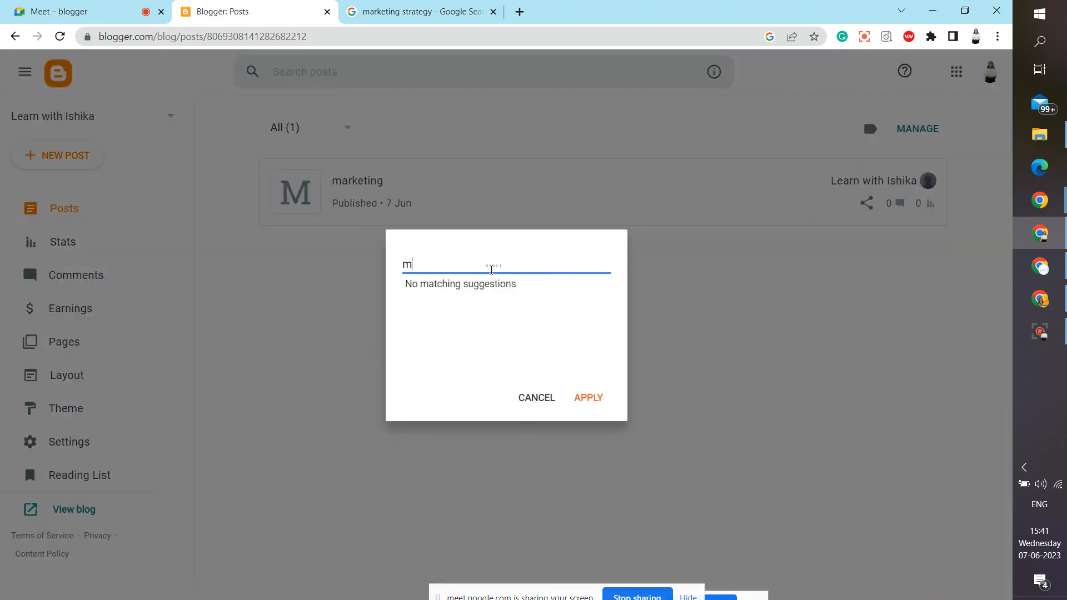
type("arketing")
left_click(590, 400)
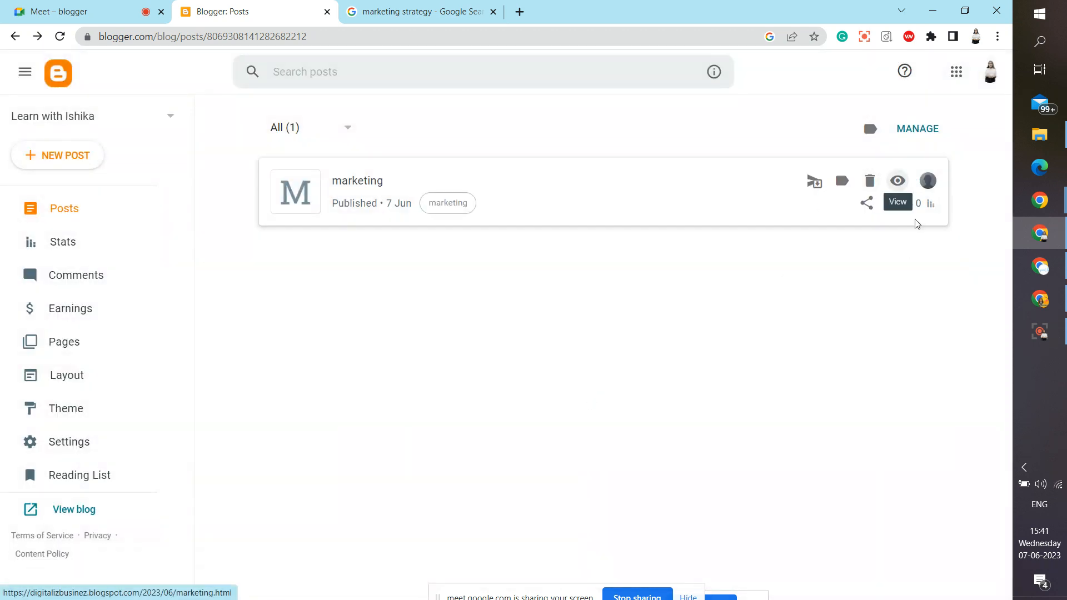
View the published marketing post on the live blog and close its tab.
left_click(898, 182)
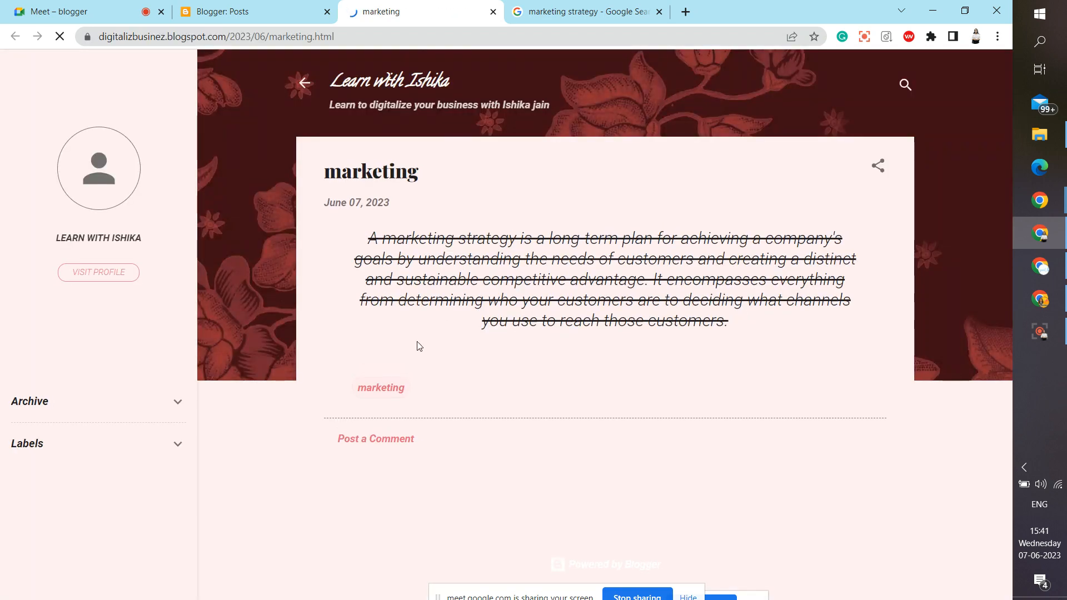
left_click(493, 12)
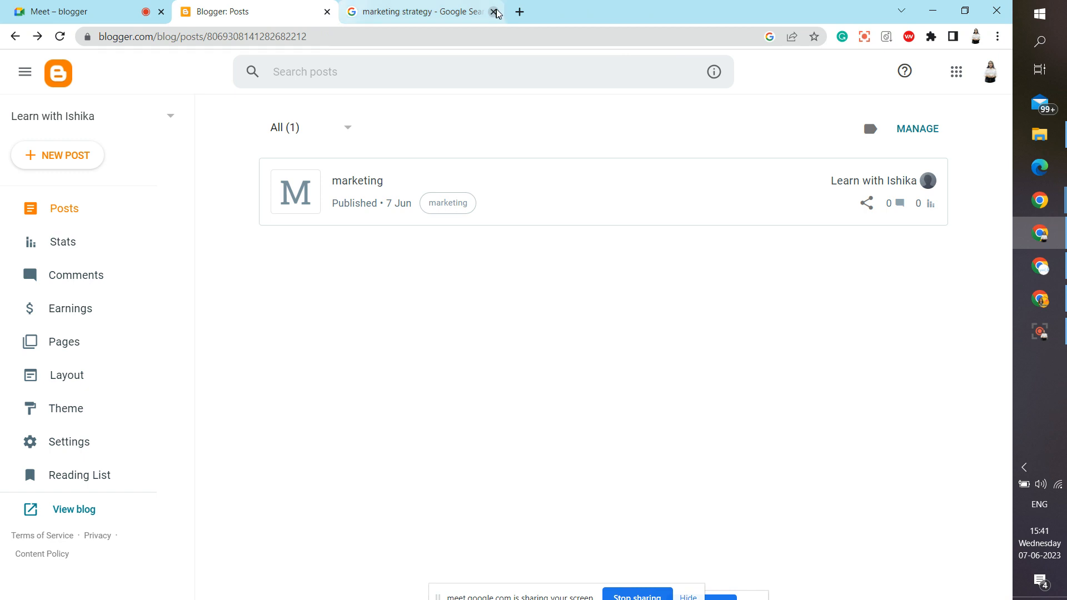
Close the marketing strategy search tab, and open the marketing post author's profile from the list of posts and close its tab.
left_click(495, 11)
mouse_move(920, 204)
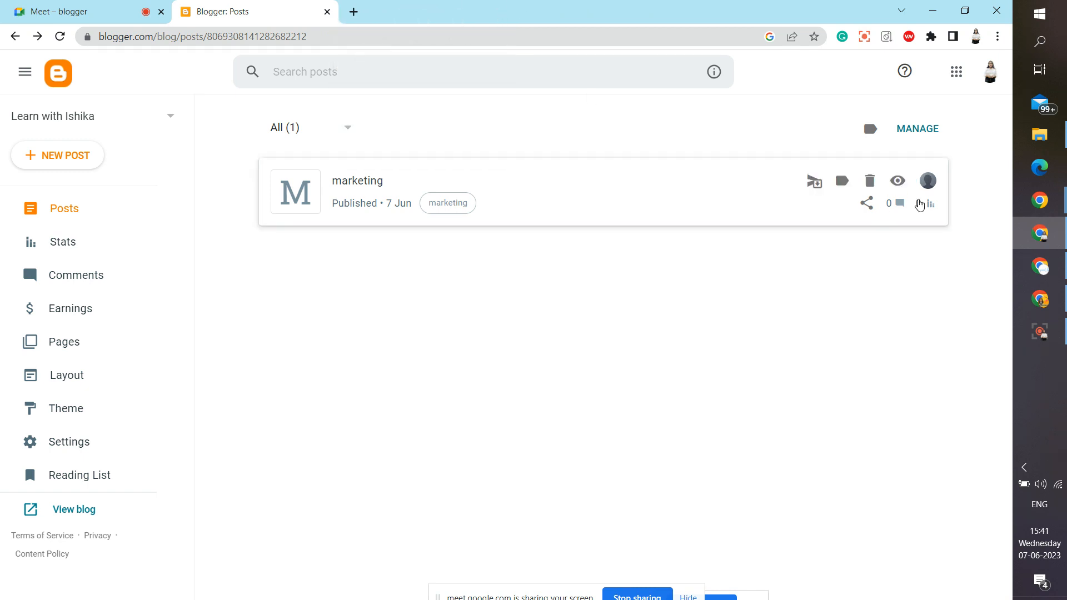
left_click(935, 182)
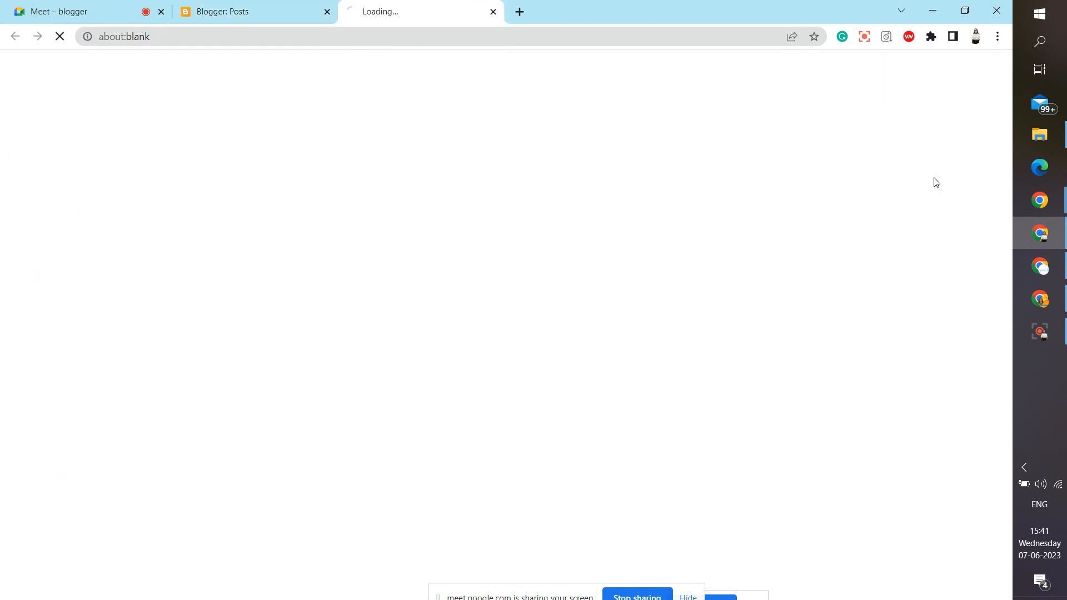
left_click(495, 12)
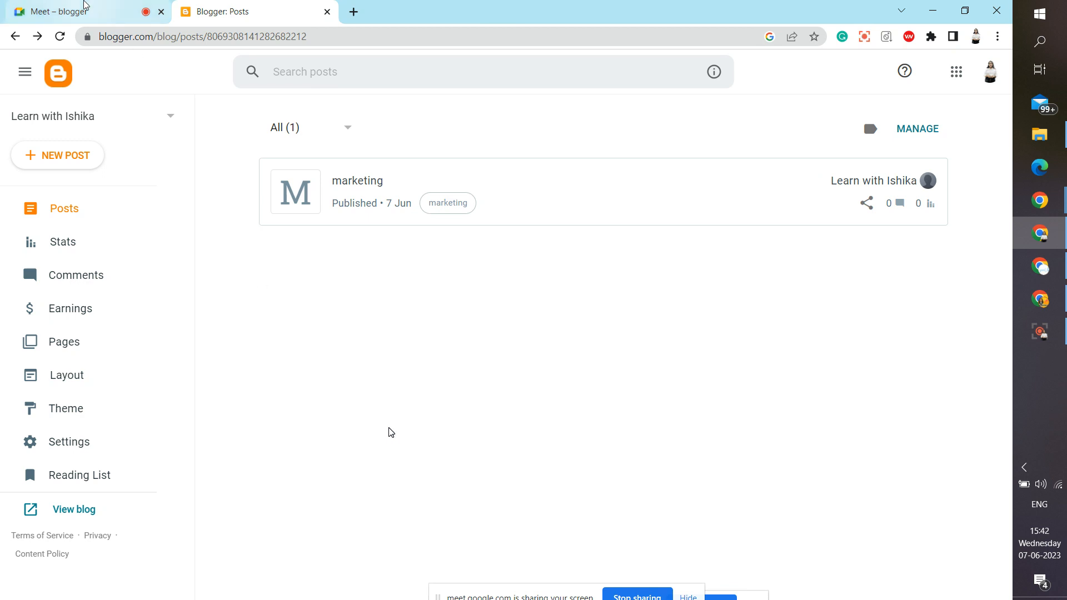
Switch to the Google Meet call, stop presenting the screen, and bring the screen recorder's sharing bar fully into view.
left_click(84, 9)
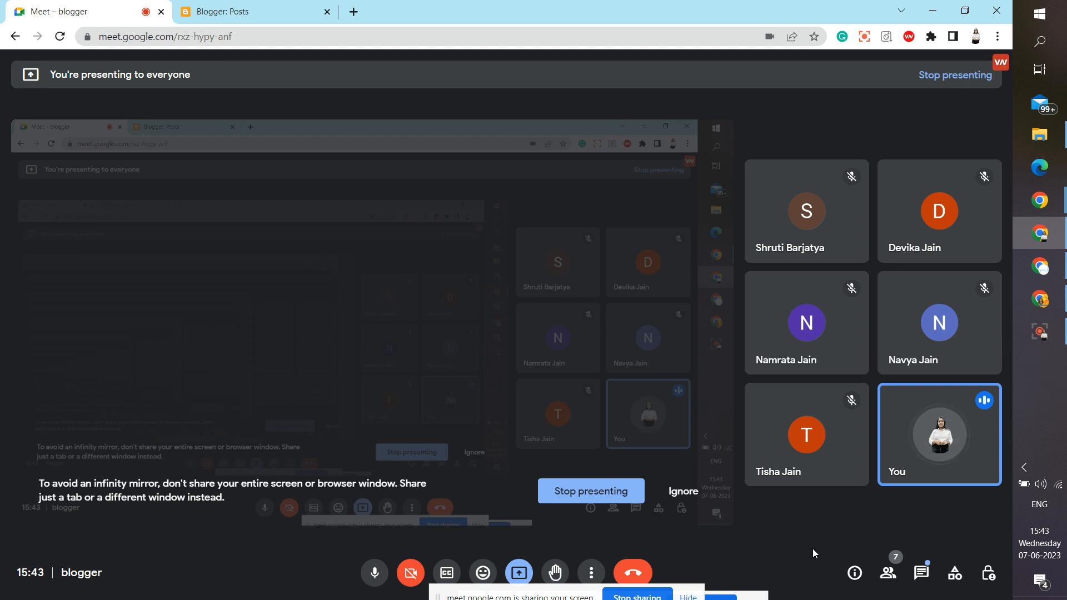
left_click(589, 491)
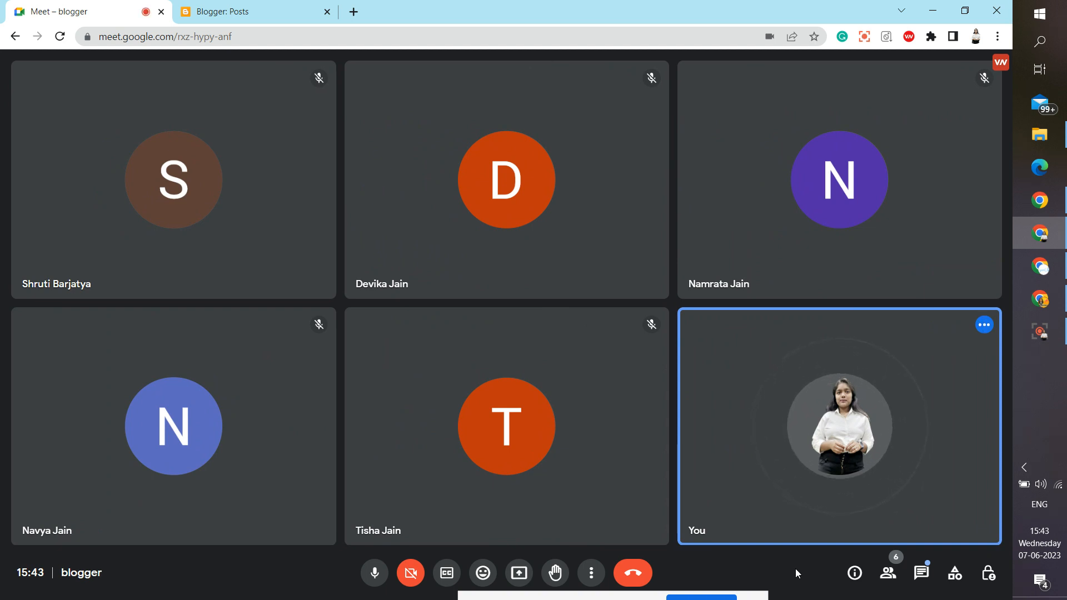
left_click(593, 598)
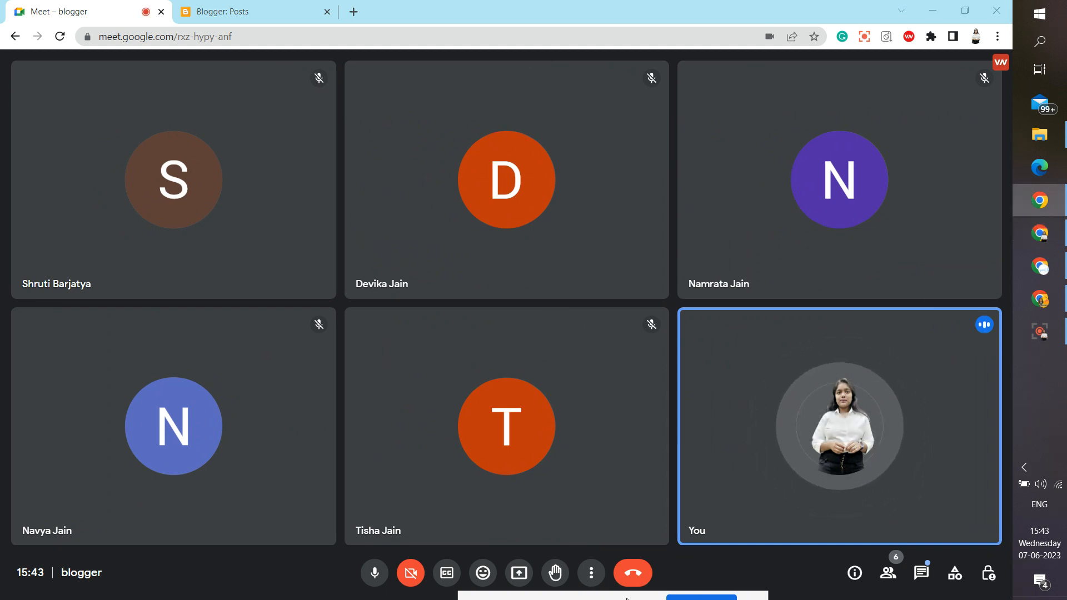
left_click_drag(627, 599, 884, 513)
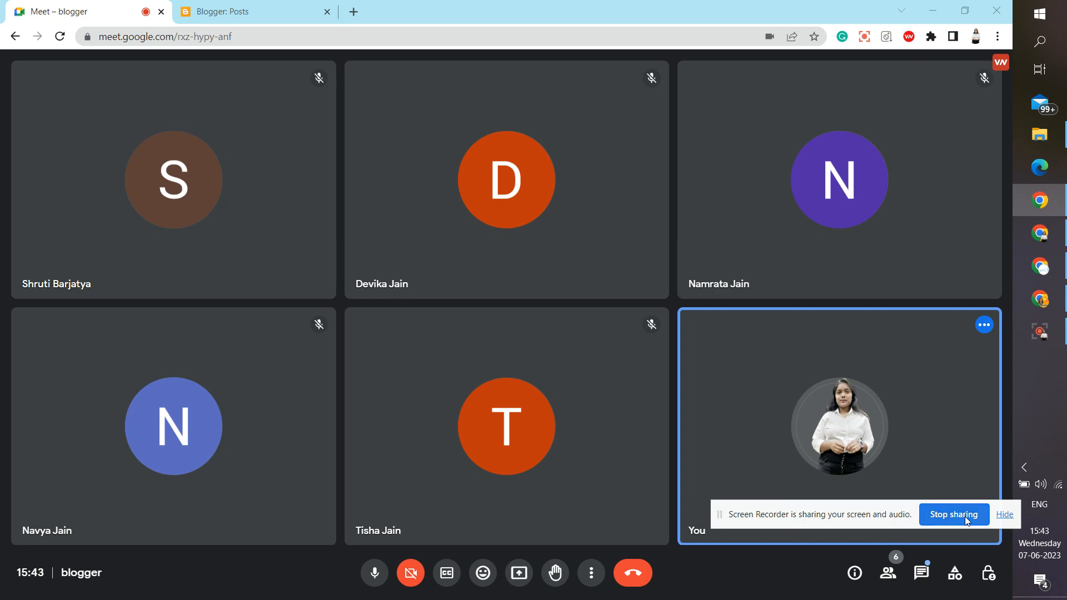